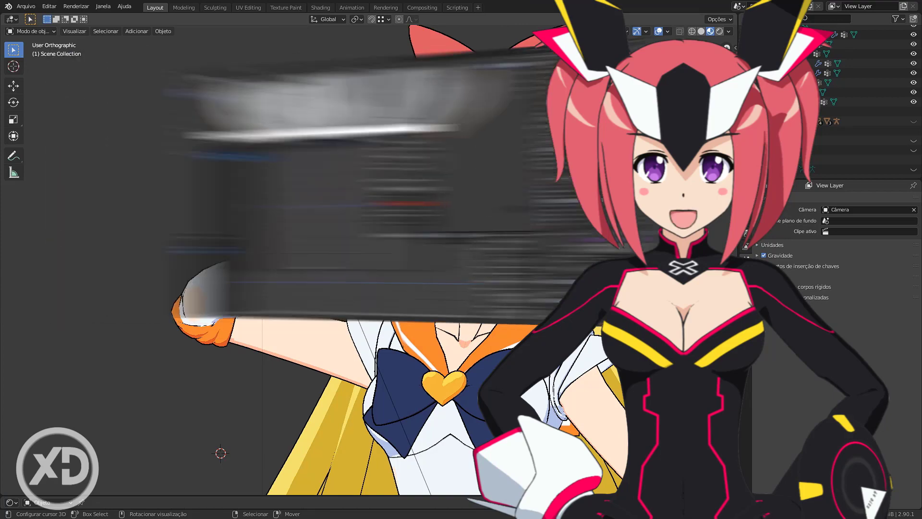
- Mark the areas on the raised forearm and elbow where skin shows through the glove with annotation strokes
scroll(413, 313, "up", 6)
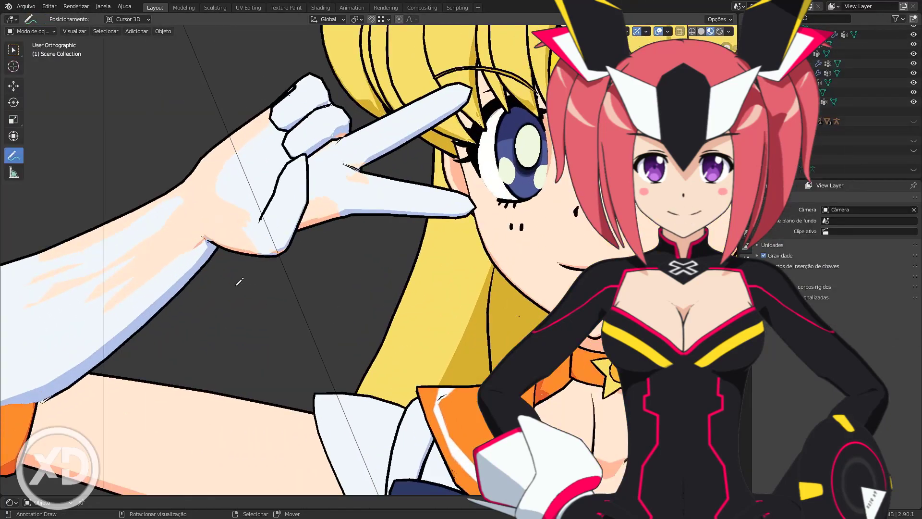
scroll(413, 313, "up", 2)
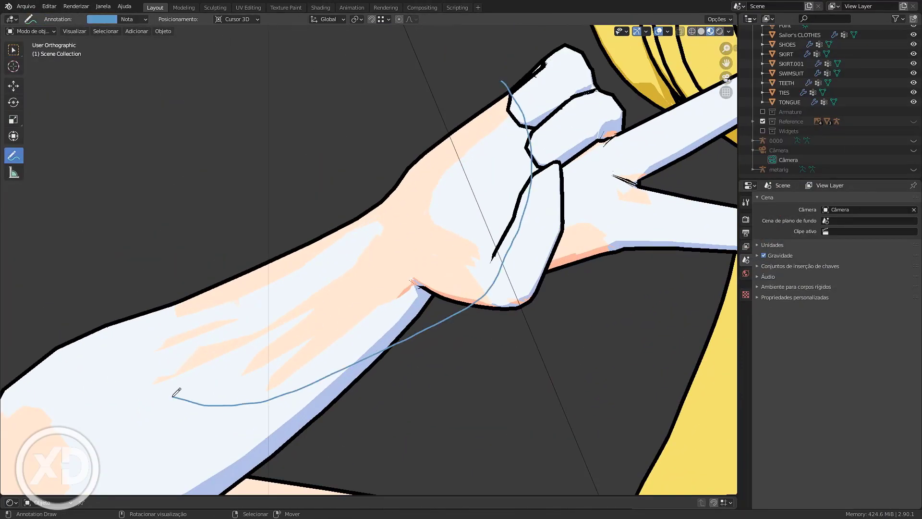
left_click_drag(173, 395, 351, 138)
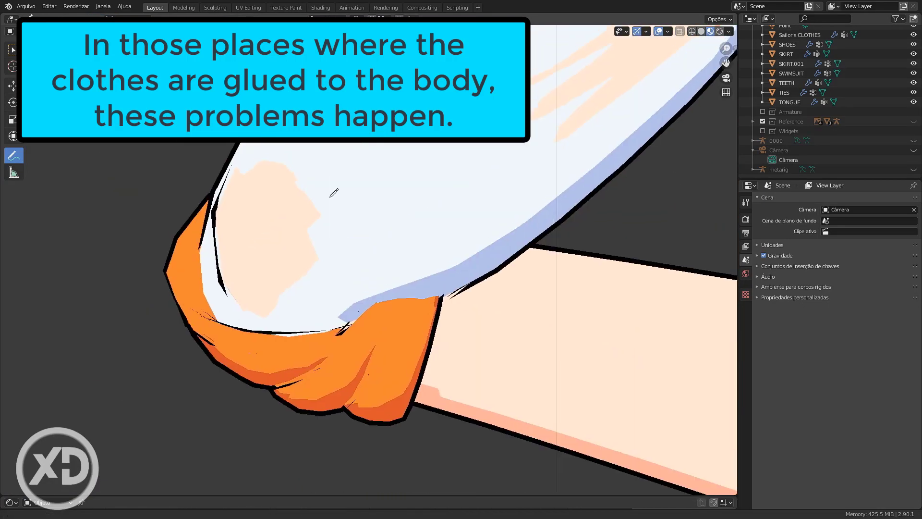
left_click_drag(329, 189, 244, 126)
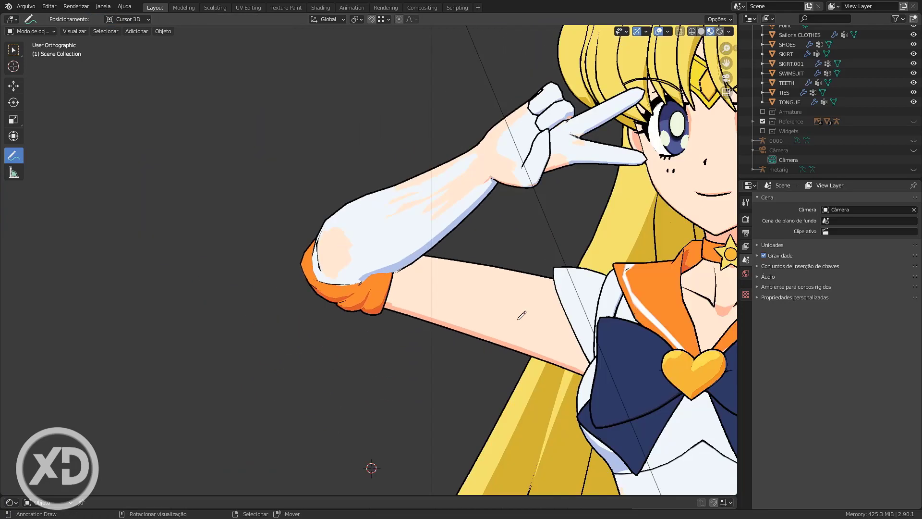
- Circle the parts of the foot sticking out of the shoe with annotation strokes, and undo them
scroll(429, 259, "up", 8)
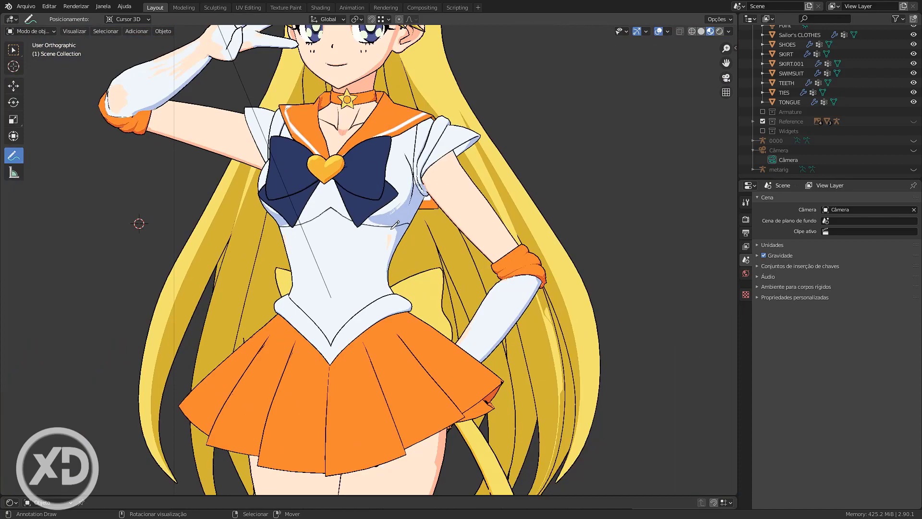
scroll(408, 250, "up", 3)
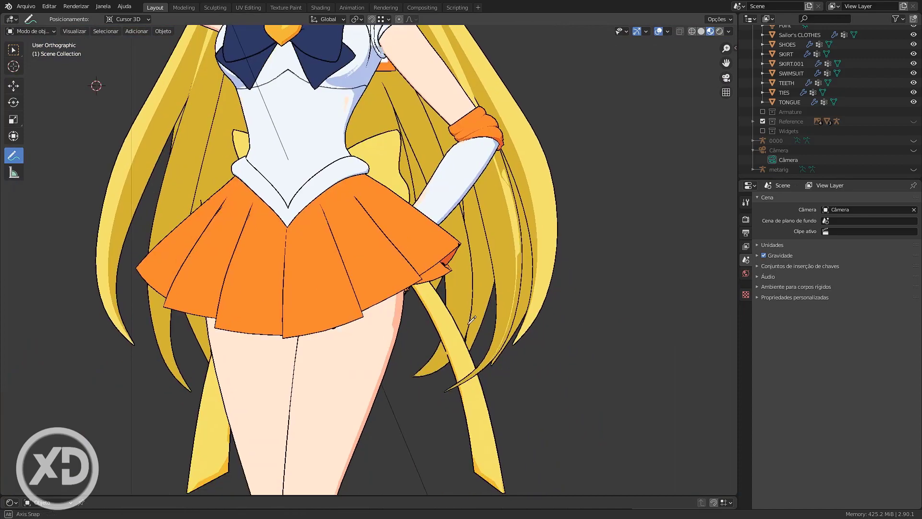
middle_click_drag(408, 249, 453, 306)
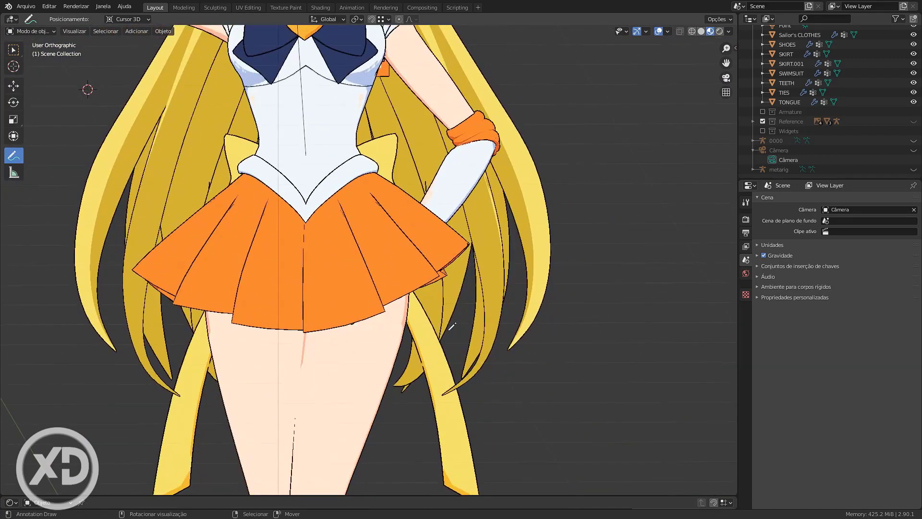
scroll(205, 159, "down", 3)
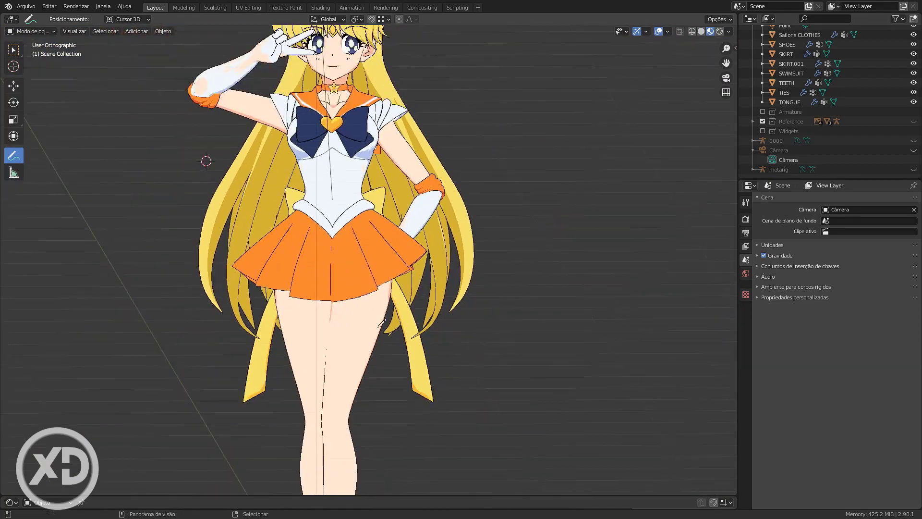
scroll(319, 220, "up", 4)
middle_click_drag(504, 379, 430, 255, "shift")
scroll(417, 269, "up", 6)
middle_click_drag(355, 312, 454, 358)
scroll(408, 331, "up", 2)
left_click_drag(286, 347, 418, 374)
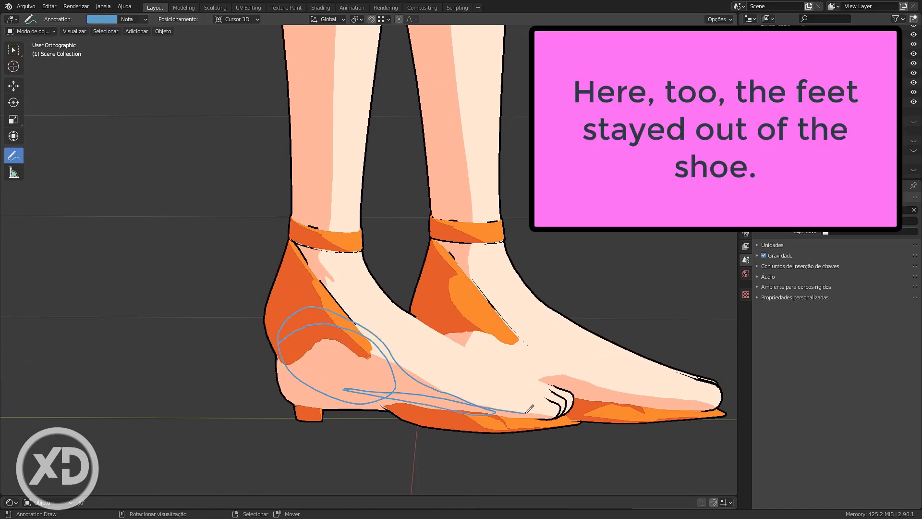
key("ctrl+z")
- Enable the Armature collection, select the character's armature and set it to rest position
scroll(490, 448, "down", 4)
middle_click_drag(508, 143, 548, 413, "shift")
middle_click_drag(533, 192, 570, 417, "shift")
left_click(761, 112)
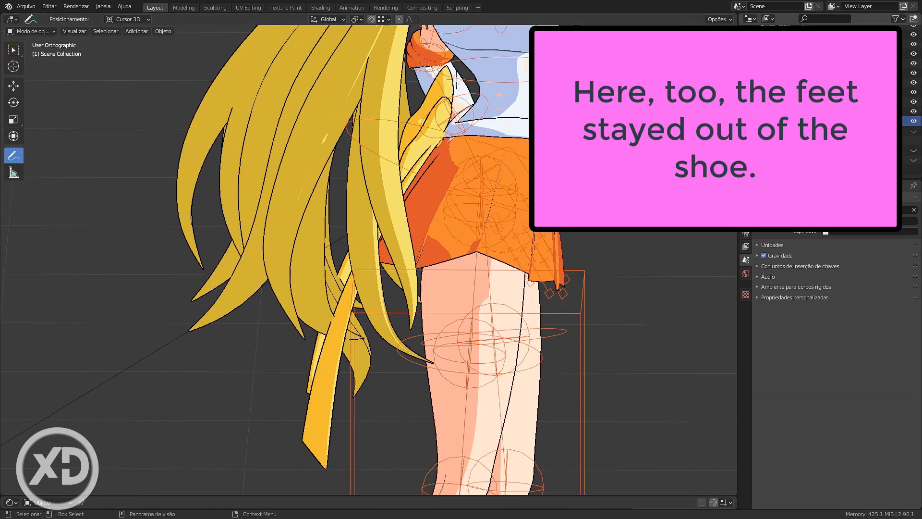
left_click(781, 121)
left_click(865, 228)
middle_click_drag(618, 217, 520, 273)
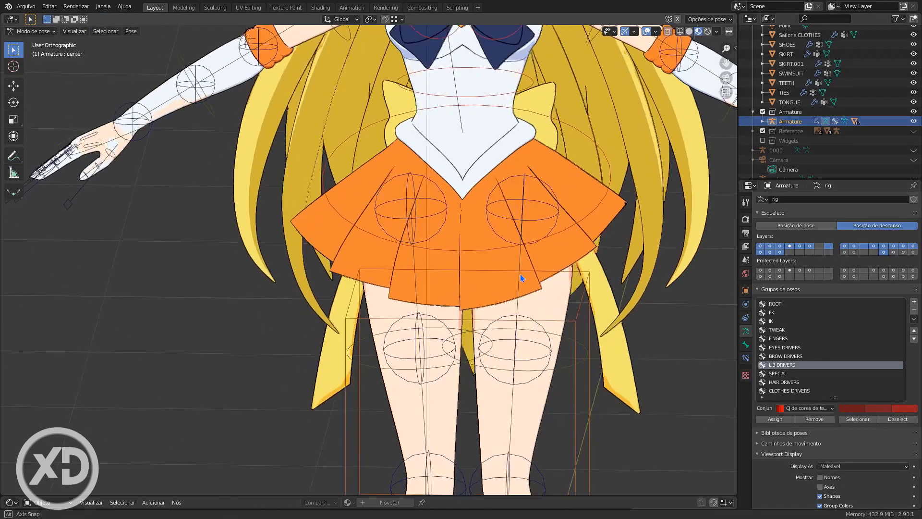
- View the character from the front and hide the armature's bones in the viewport
scroll(520, 269, "down", 3)
middle_click_drag(519, 200, 514, 362, "shift")
scroll(514, 361, "up", 5)
key("KP_1")
middle_click_drag(462, 274, 367, 336, "shift")
left_click(915, 113)
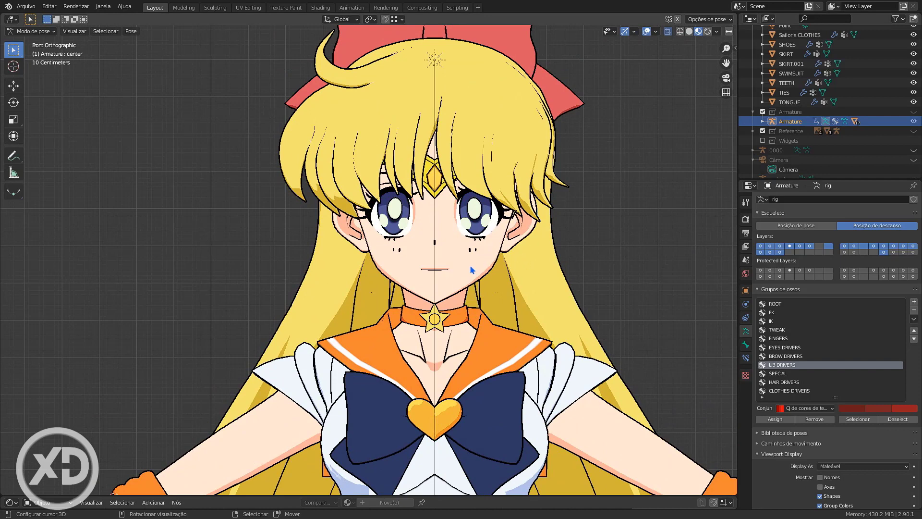
- Switch the armature from Pose Mode to Object Mode
key("n")
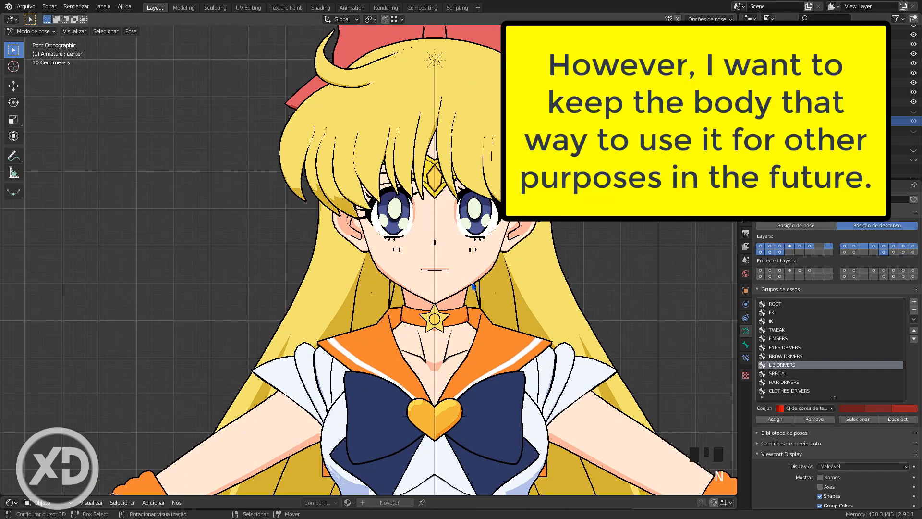
scroll(469, 330, "down", 1)
key("Tab")
key("Tab")
key("Tab")
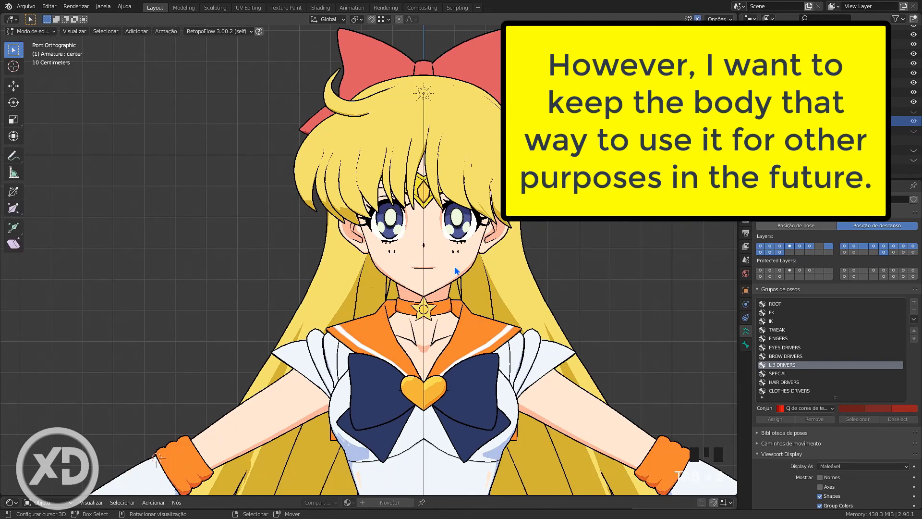
key("Tab")
right_click(457, 271)
- Select the BODY mesh and put it in Edit Mode
left_click(787, 102)
scroll(787, 86, "up", 5)
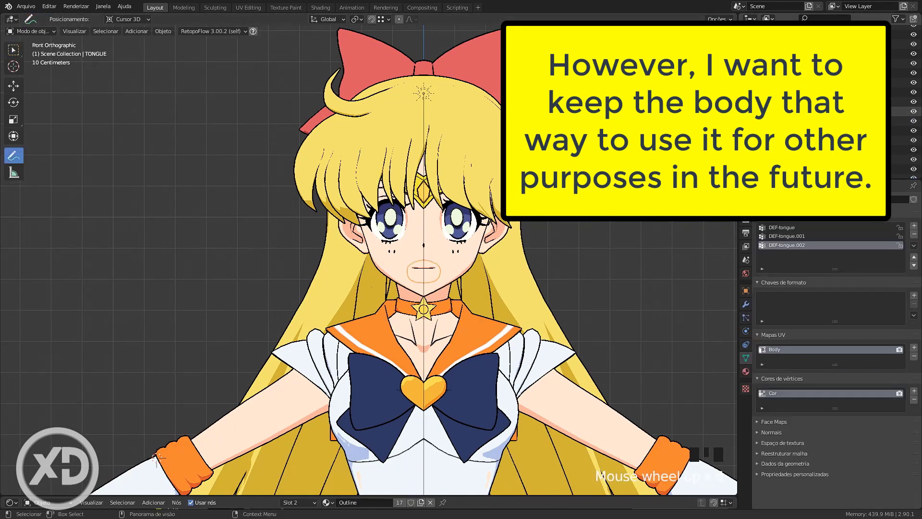
left_click(786, 50)
key("Tab")
key("Tab")
key("Tab")
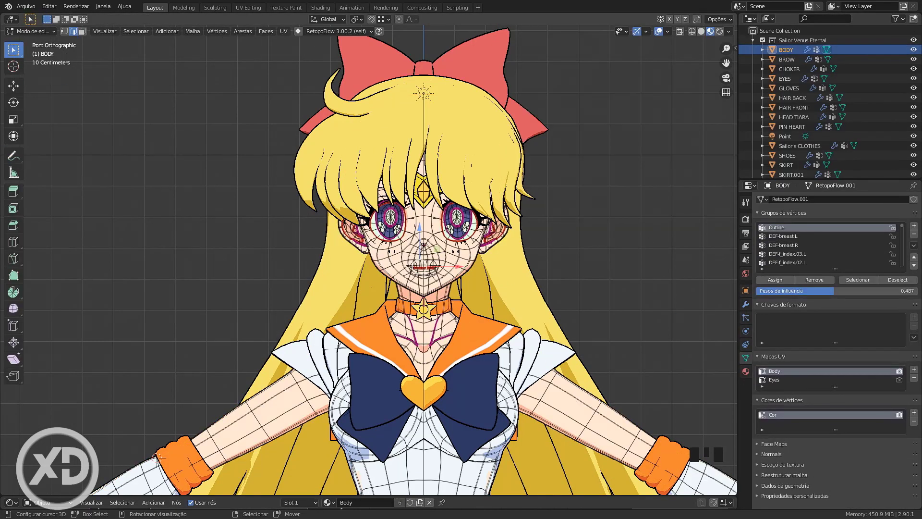
- Turn off the viewport display of BODY's Armature, Subdivision and Outline modifiers
middle_click_drag(531, 243, 525, 256, "shift")
scroll(525, 256, "down", 1)
middle_click_drag(579, 362, 537, 317, "shift")
left_click(746, 304)
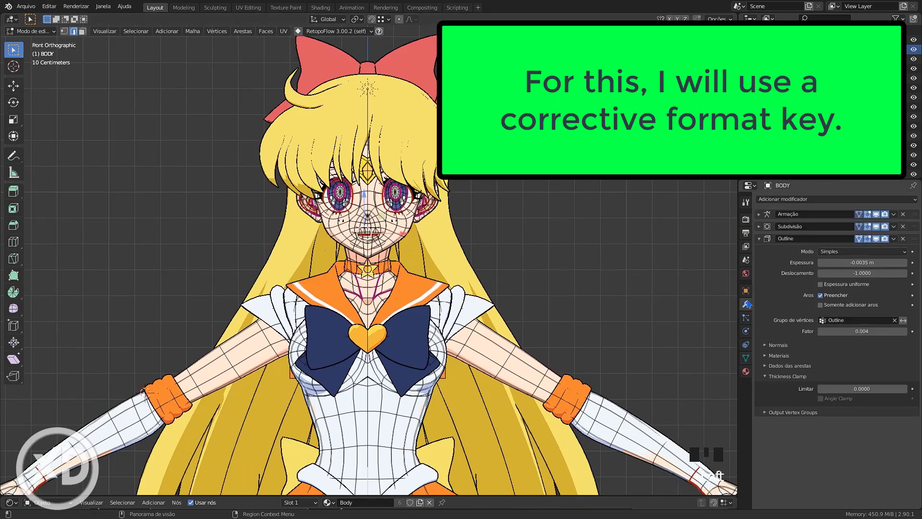
left_click(759, 238)
left_click(868, 238)
left_click(868, 238)
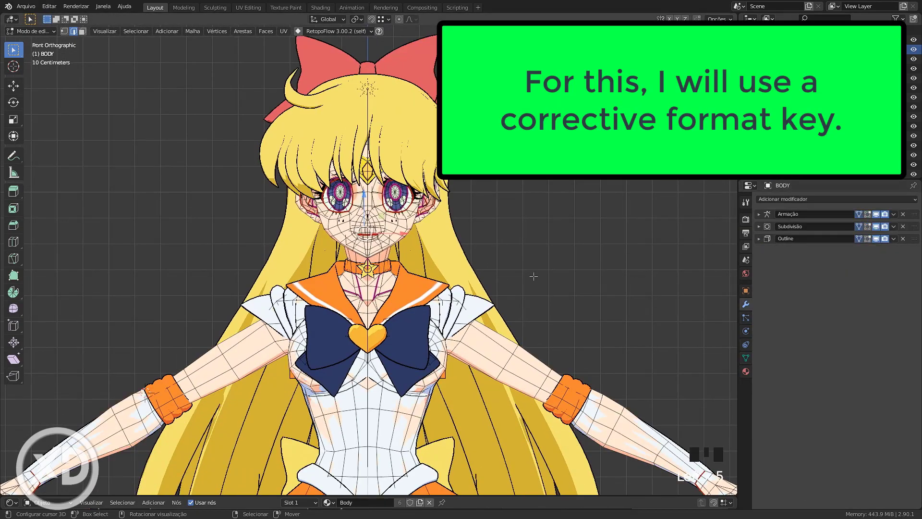
left_click(877, 214)
left_click(877, 226)
left_click(878, 237)
- Enable X-axis mirroring for editing the BODY mesh
scroll(480, 250, "up", 5)
middle_click_drag(461, 226, 533, 329, "shift")
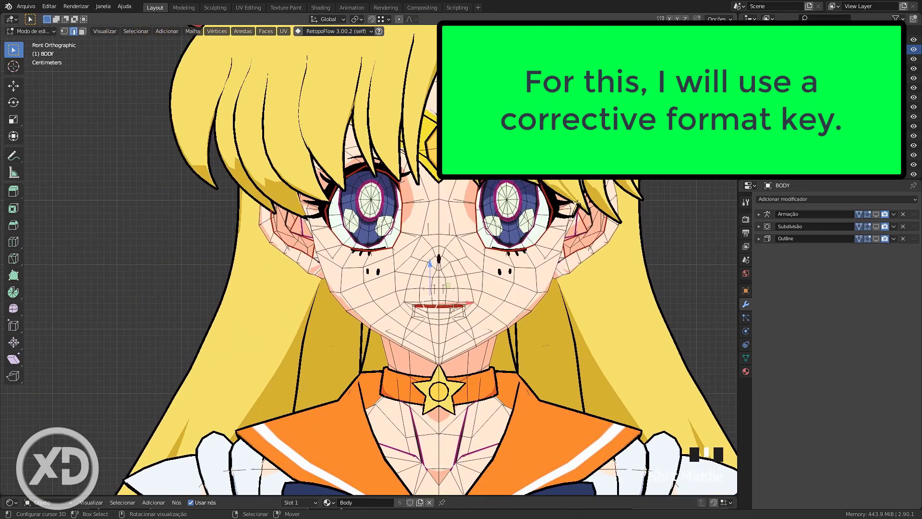
scroll(542, 340, "down", 3)
middle_click_drag(567, 375, 363, 156, "shift")
middle_click_drag(533, 354, 460, 305, "shift")
middle_click_drag(568, 362, 491, 311, "shift")
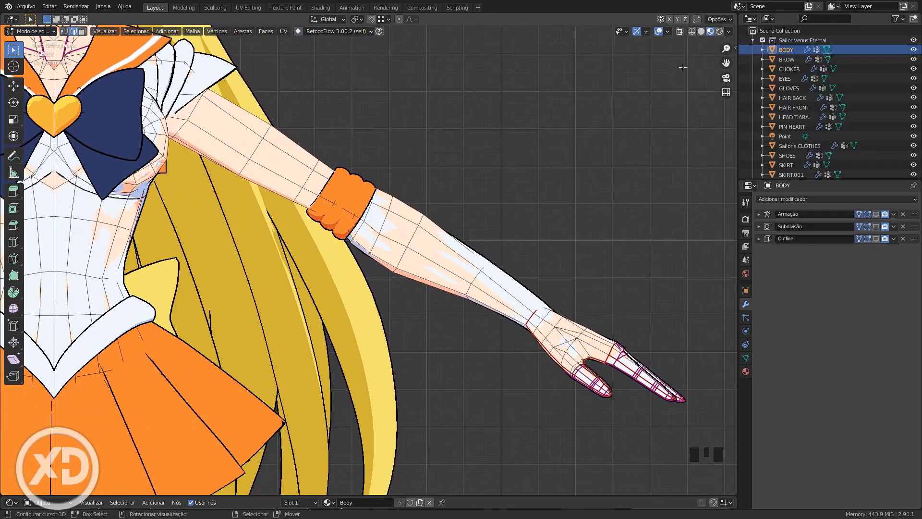
left_click(730, 19)
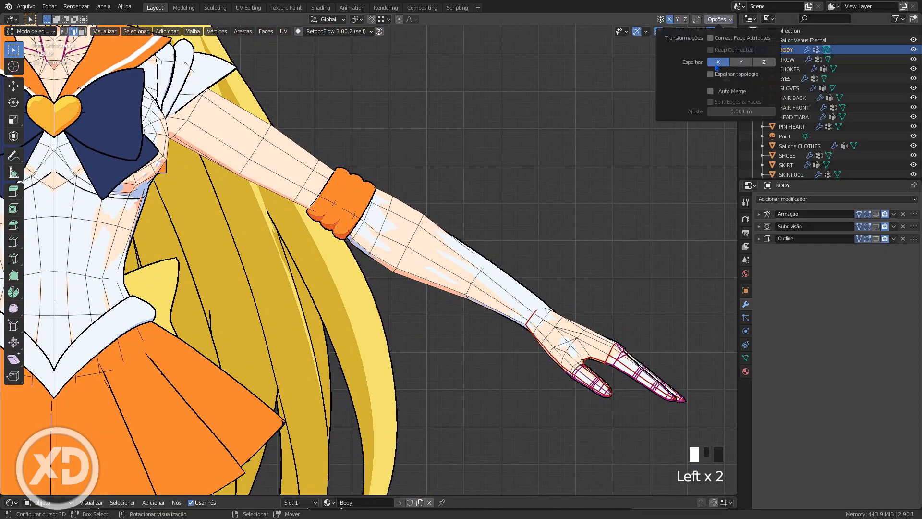
- Add a Base shape key to BODY and a second one named Fix body for clothes, with a value of 1.000
middle_click_drag(441, 216, 552, 265, "shift")
middle_click_drag(481, 240, 649, 203, "shift")
middle_click_drag(624, 384, 532, 295, "shift")
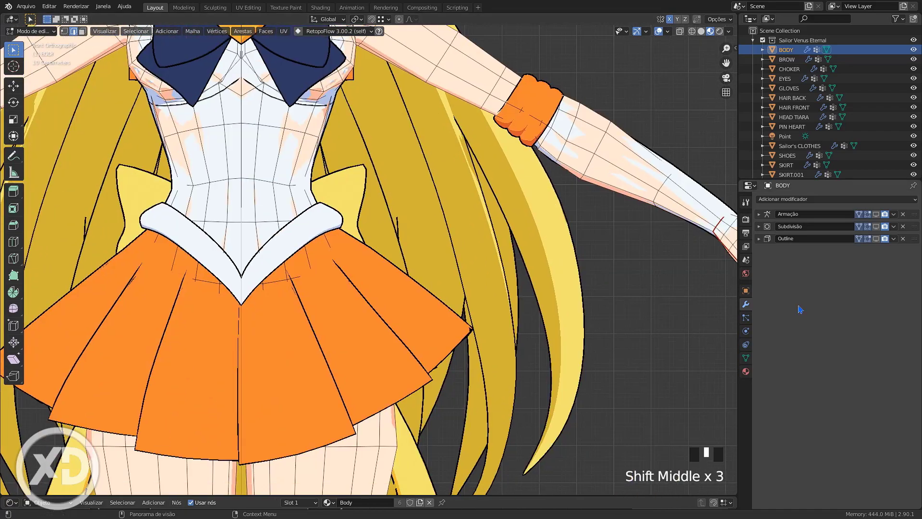
left_click(746, 358)
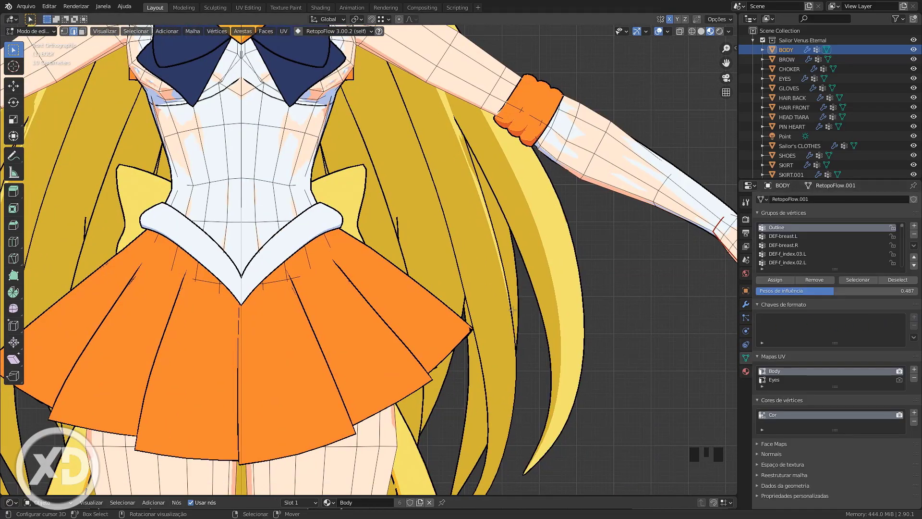
key("Tab")
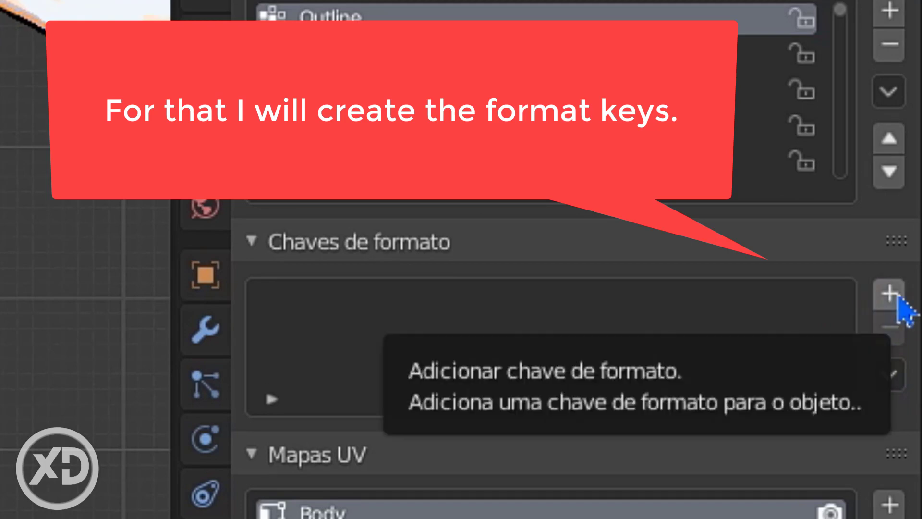
left_click(889, 294)
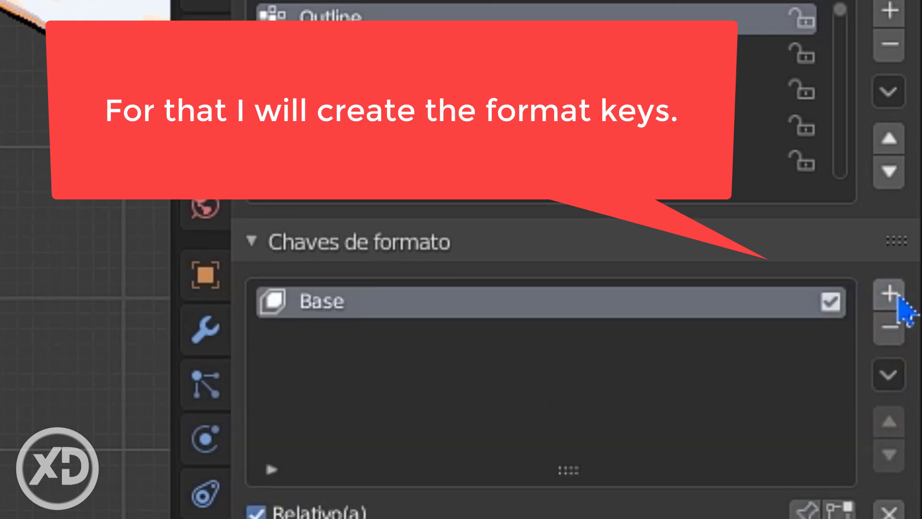
left_click(890, 294)
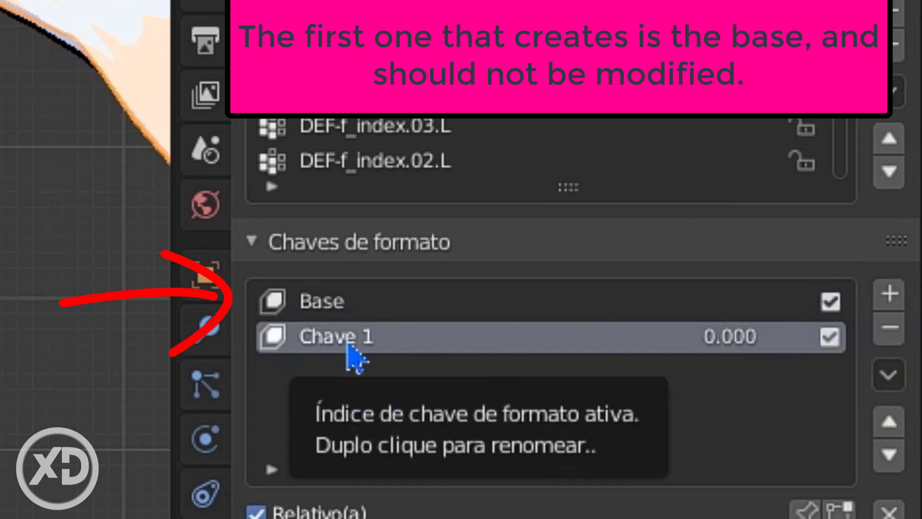
double_click(348, 338)
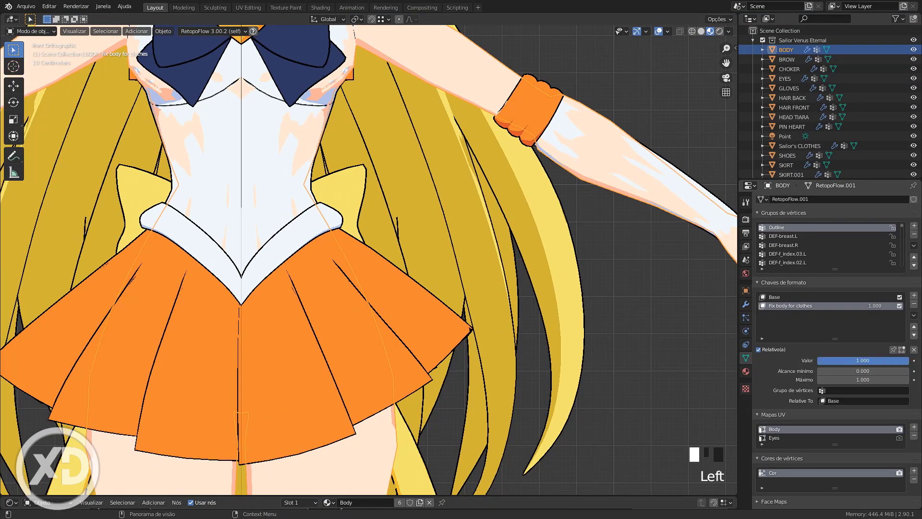
- Enter Edit Mode on BODY's Fix body for clothes shape key at the feet, with nothing selected
scroll(432, 319, "down", 3)
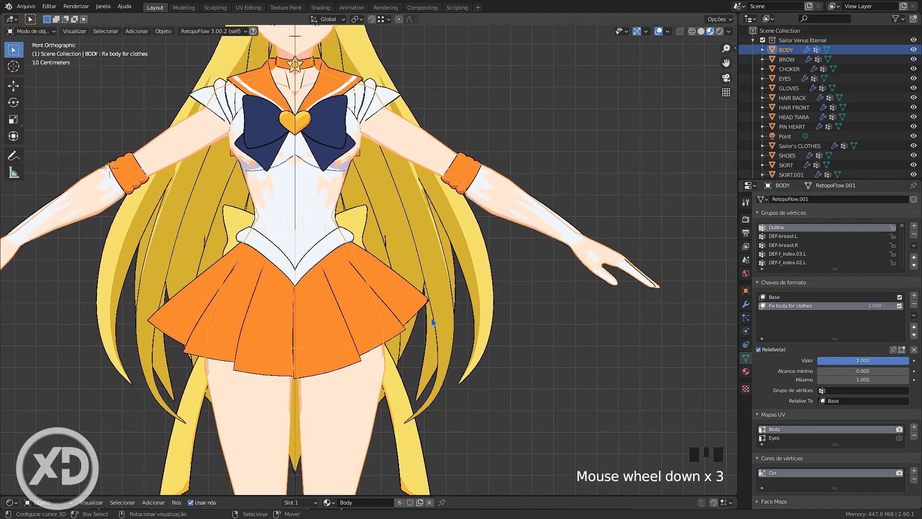
middle_click_drag(424, 416, 485, 354, "shift")
key("Tab")
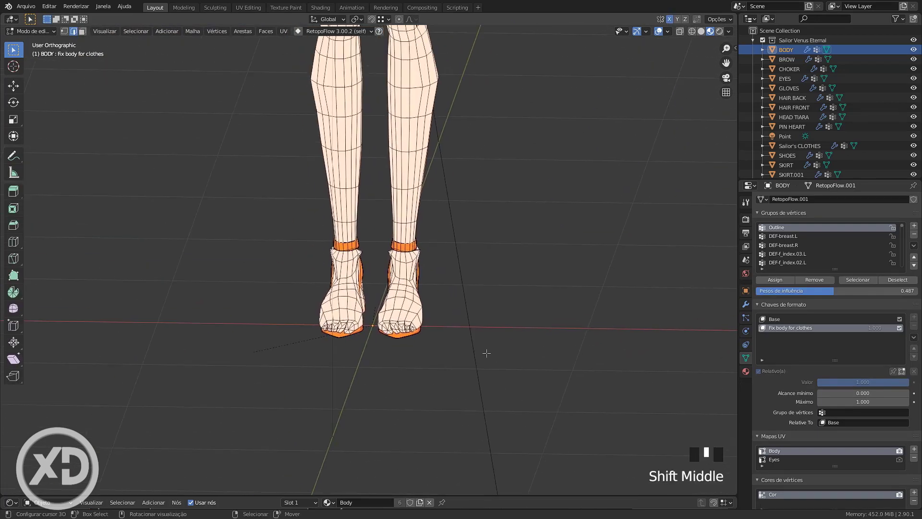
scroll(487, 353, "up", 3)
key("a")
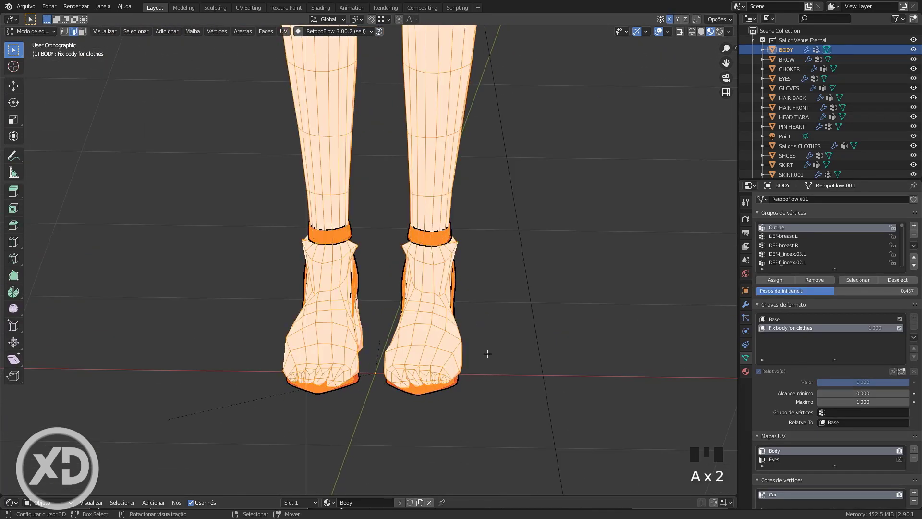
key("a")
scroll(490, 356, "up", 1)
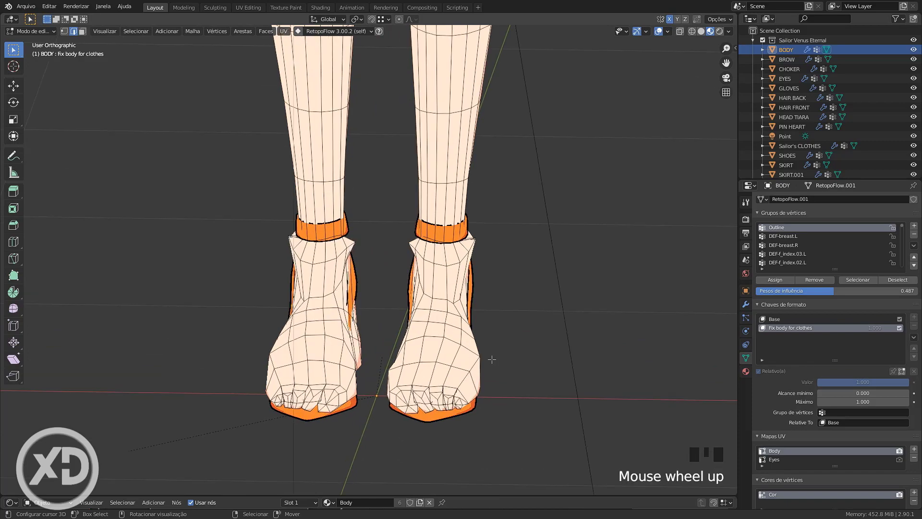
- Shrink the heel of BODY's foot into the shoe using smooth proportional scaling, to about 0.68 with a proportional size of 0.08
key("z")
middle_click_drag(471, 359, 449, 332)
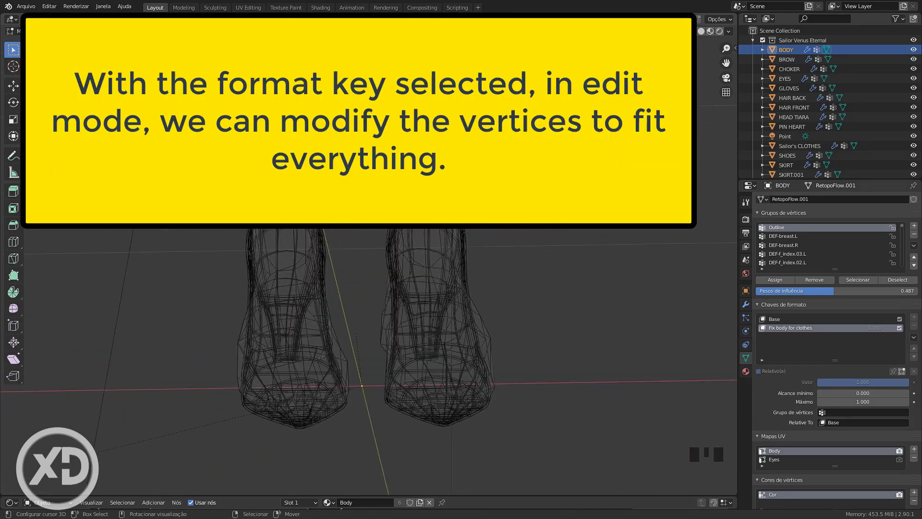
left_click_drag(446, 356, 548, 427)
scroll(548, 426, "down", 2)
middle_click_drag(548, 426, 413, 307)
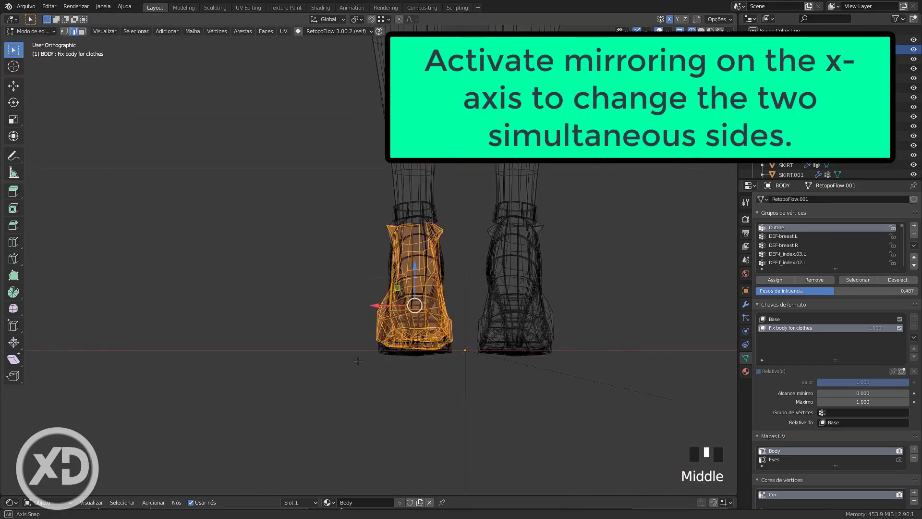
middle_click_drag(413, 307, 384, 342)
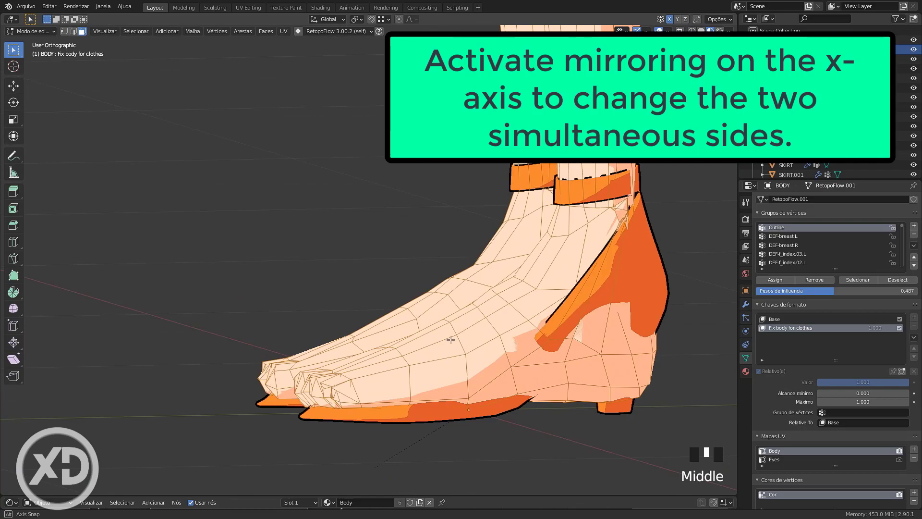
middle_click_drag(384, 342, 515, 267)
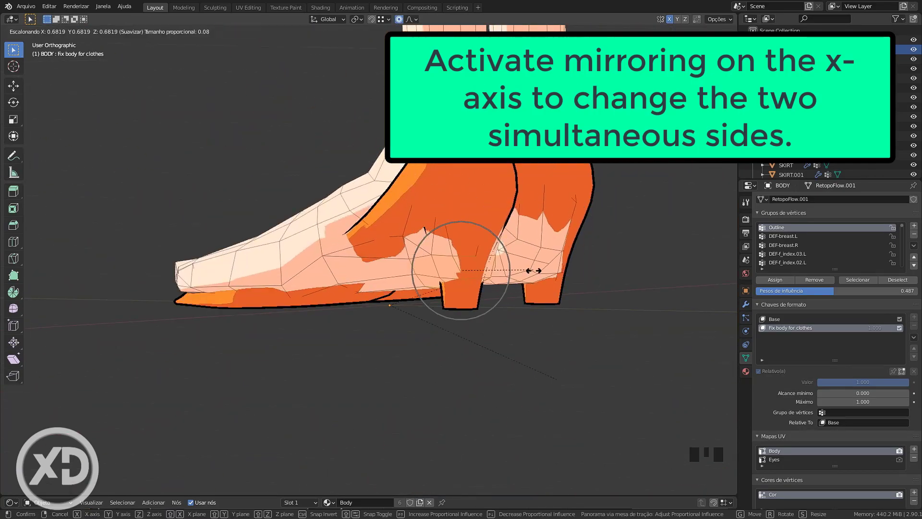
left_click(527, 249)
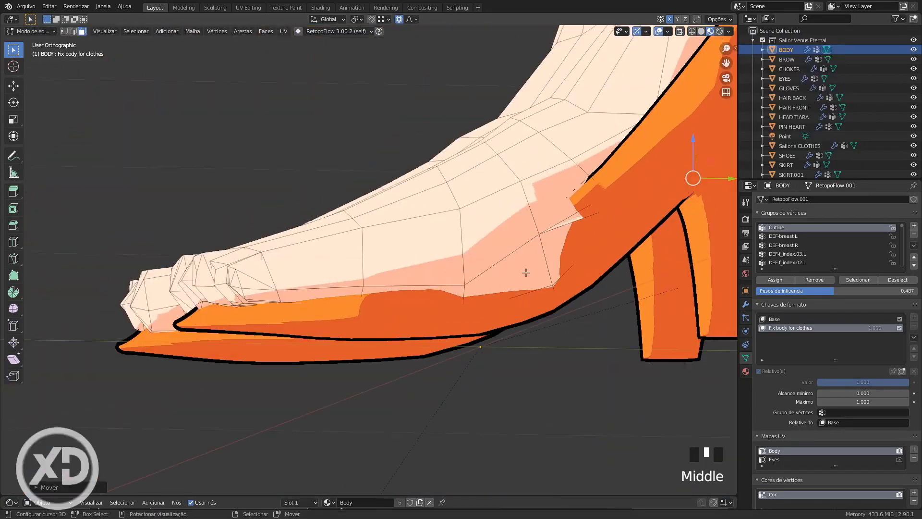
- Scale and move the toes and front of the foot inside the shoe
middle_click_drag(525, 268, 520, 261)
scroll(477, 324, "up", 2)
key("s")
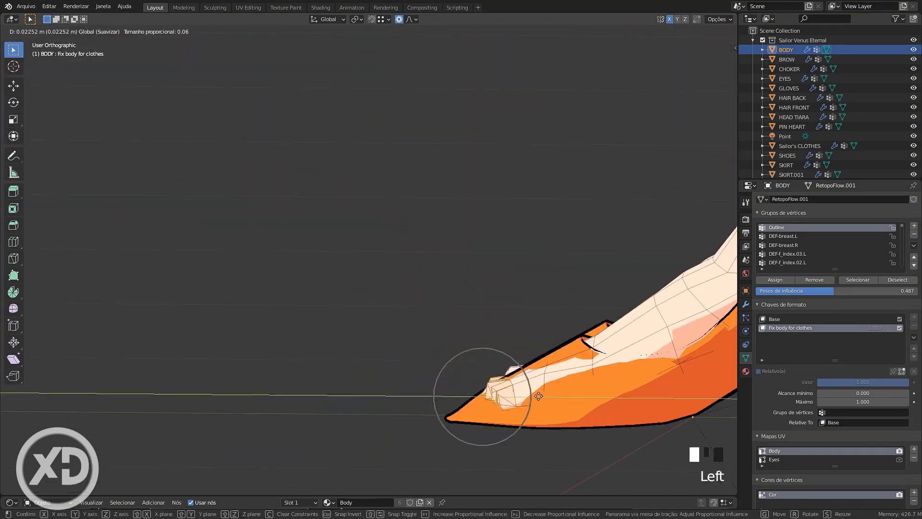
left_click(539, 396)
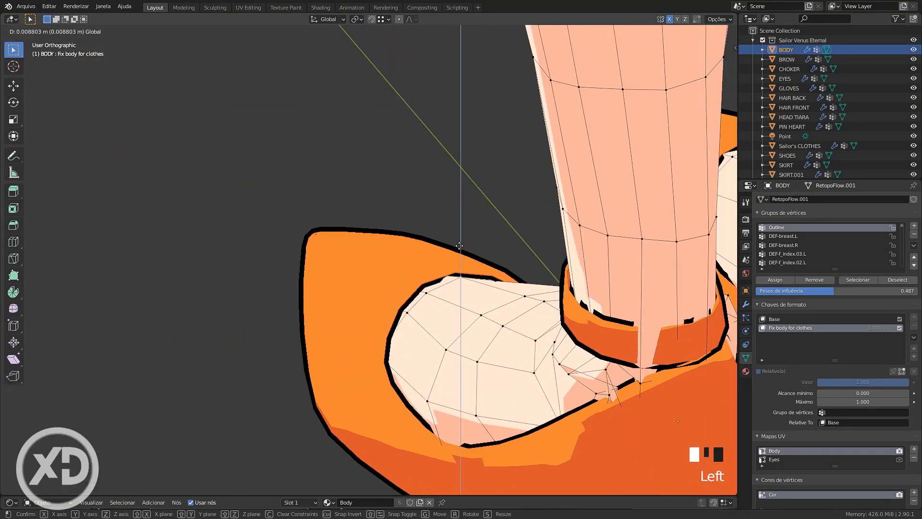
middle_click_drag(463, 301, 462, 292)
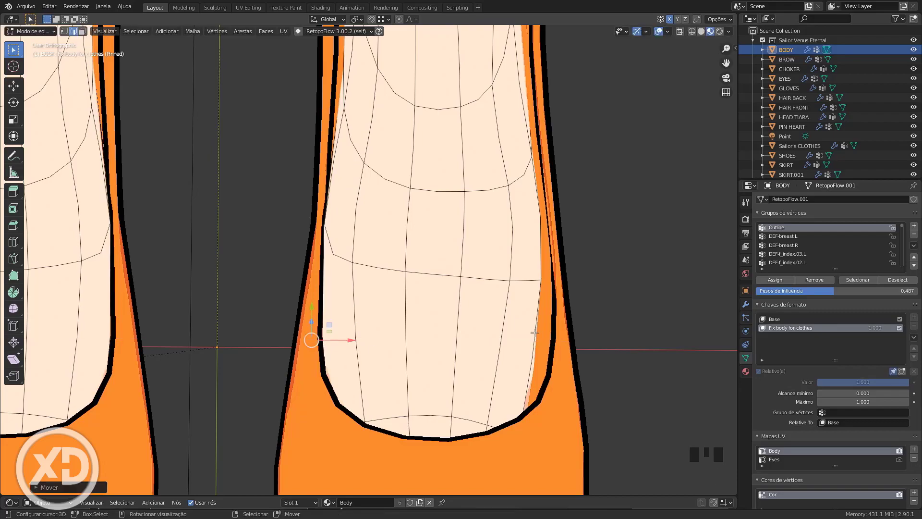
- Shrink the forearm's edge loops inside the glove with proportional editing enabled
middle_click_drag(534, 332, 369, 374, "shift")
scroll(370, 375, "down", 6)
scroll(384, 240, "down", 4)
middle_click_drag(384, 192, 384, 365, "shift")
middle_click_drag(519, 158, 380, 216, "shift")
scroll(375, 220, "up", 4)
right_click(374, 220, "alt")
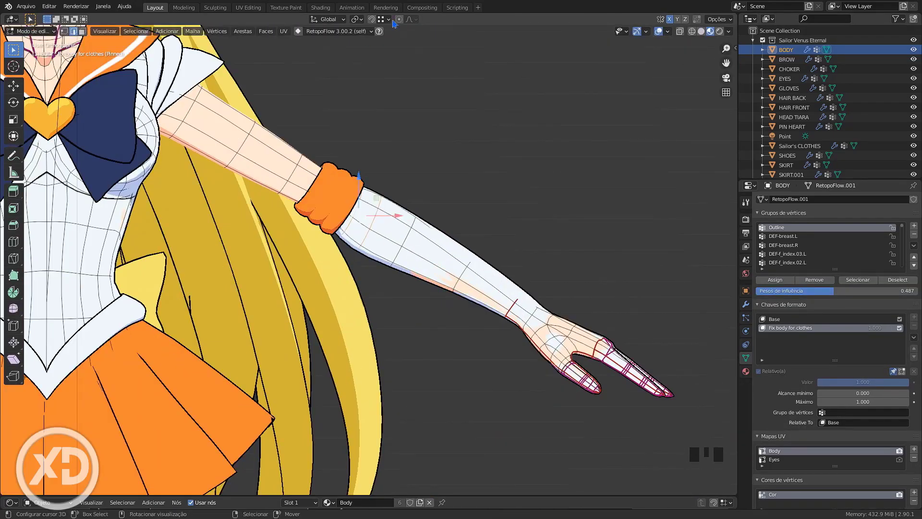
left_click(399, 19)
middle_click_drag(490, 288, 409, 268)
key("s")
left_click(556, 408)
- In wireframe view, scale the edge loop of the lower forearm to about 0.87 with a proportional size of 0.09
right_click(417, 270, "alt")
key("s")
key("shift+z")
key("s")
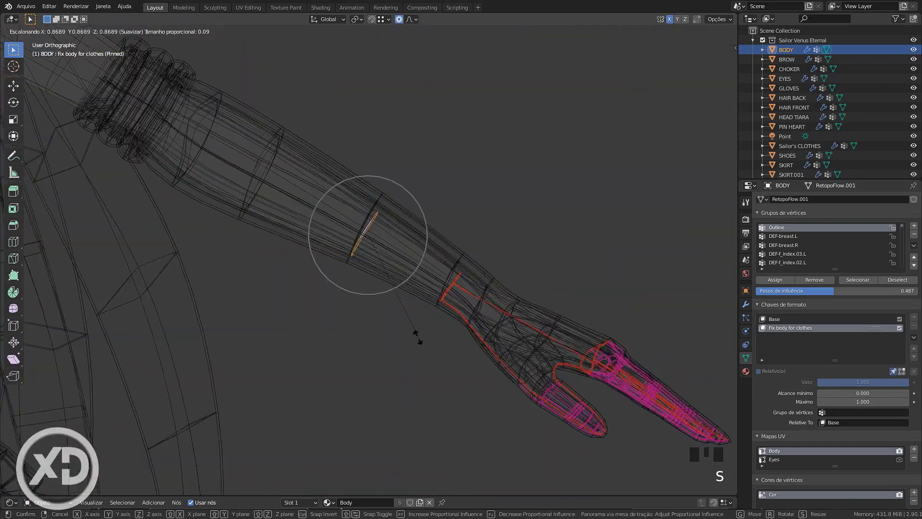
left_click(249, 262)
- Turn off proportional editing and shrink the forearm section beneath the glove cuff and the wrist's edge loop
key("o")
middle_click_drag(249, 262, 384, 409, "shift")
left_click_drag(231, 192, 331, 310)
middle_click_drag(331, 310, 319, 418)
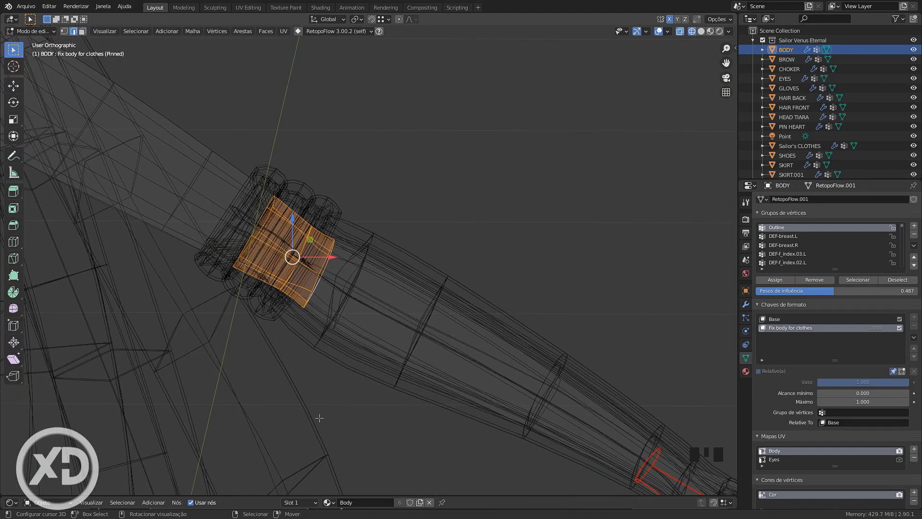
middle_click_drag(672, 471, 413, 284, "shift")
right_click(417, 287, "alt")
scroll(423, 307, "up", 4)
middle_click_drag(449, 334, 380, 404)
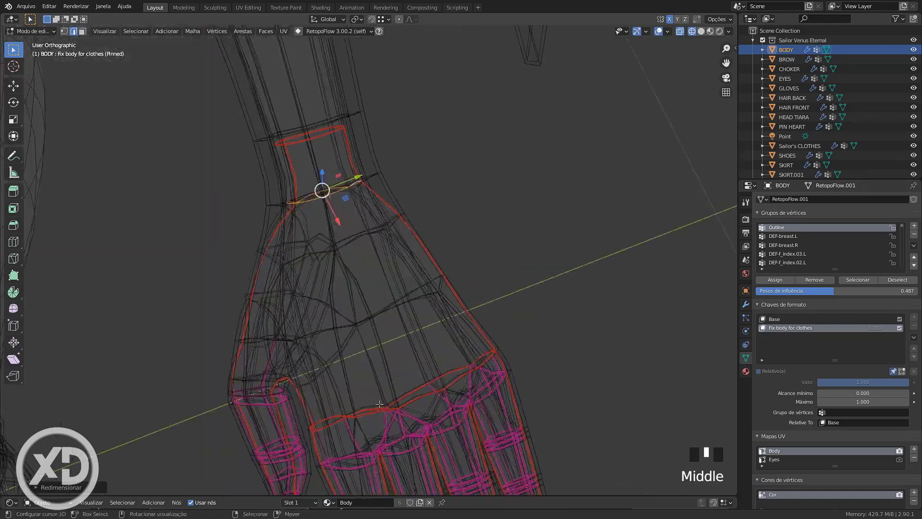
- Shrink the edge loops at the little finger's joints so they sit inside the glove
middle_click_drag(492, 309, 423, 29, "shift")
left_click_drag(272, 319, 322, 344)
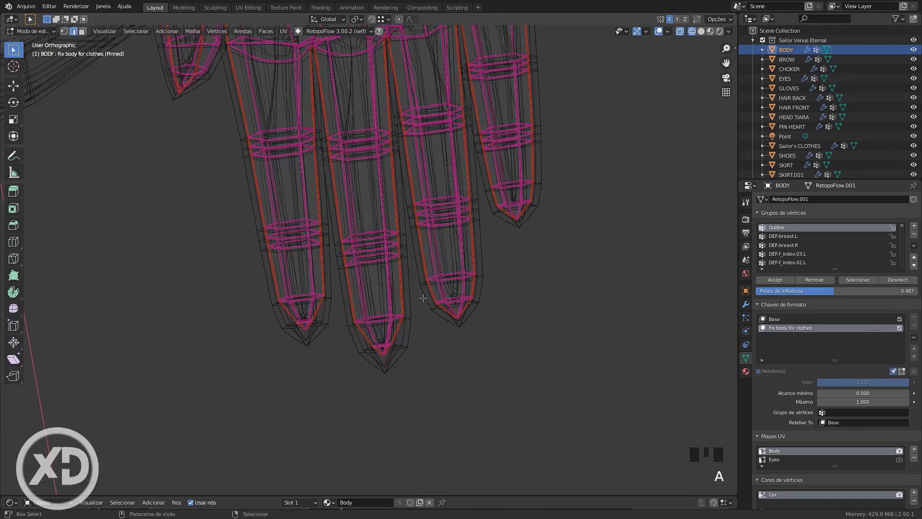
middle_click_drag(403, 348, 385, 367)
scroll(384, 367, "up", 10)
scroll(553, 355, "up", 3)
middle_click_drag(672, 399, 543, 365, "shift")
right_click(567, 309, "alt")
key("s")
left_click(595, 373)
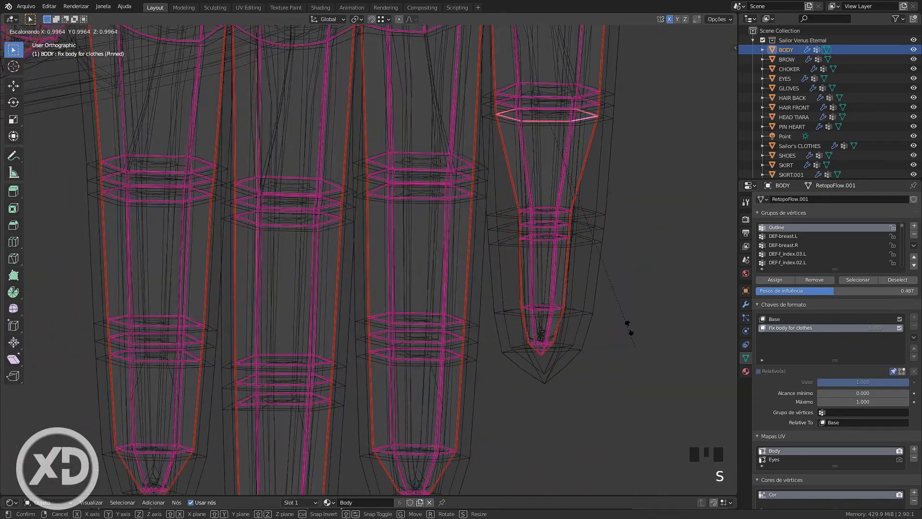
left_click(595, 259)
- Shrink the ring finger's edge loops inside the glove and select the loop near the middle fingertip
middle_click_drag(514, 400, 540, 295, "shift")
right_click(480, 214, "alt")
key("s")
left_click(489, 249)
middle_click_drag(519, 192, 530, 382, "shift")
right_click(495, 282, "alt")
key("s")
middle_click_drag(461, 432, 546, 202, "shift")
right_click(432, 360, "alt")
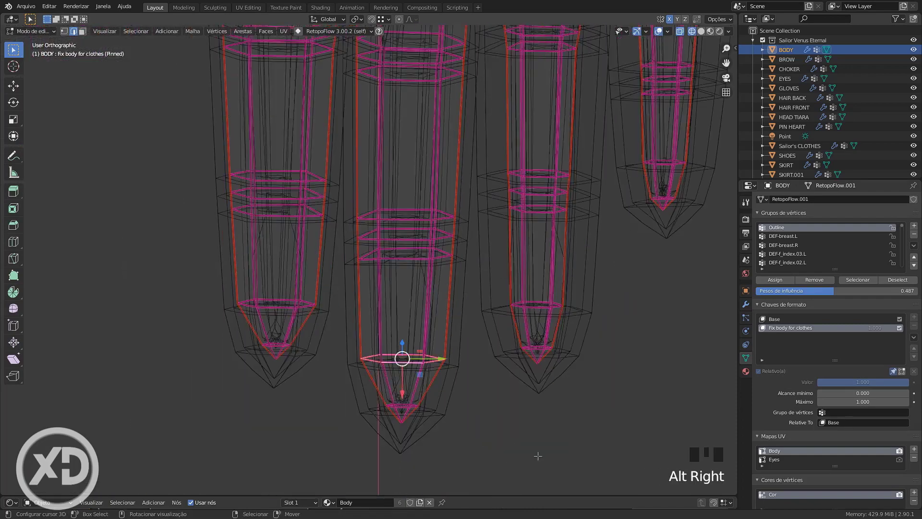
- Shrink the edge loops of the middle and index fingers inside the glove
left_click(480, 337)
middle_click_drag(492, 183, 495, 422, "shift")
right_click(432, 297, "alt")
middle_click_drag(432, 408, 538, 192, "shift")
right_click(394, 314, "alt")
key("s")
middle_click_drag(456, 192, 456, 423, "shift")
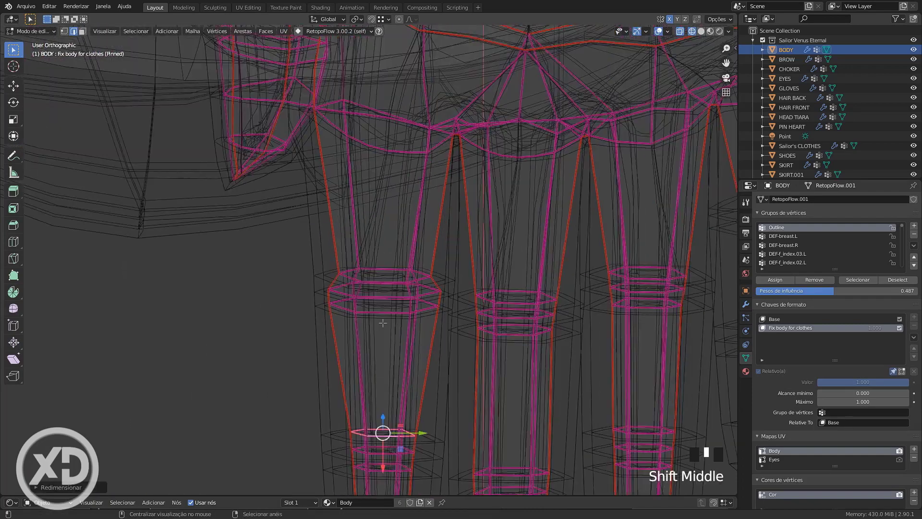
- Shrink the index finger's base knuckle and the edge loop at the base of the thumb
key("a")
left_click(350, 320)
middle_click_drag(355, 192, 358, 353, "shift")
right_click(332, 194, "alt")
key("s")
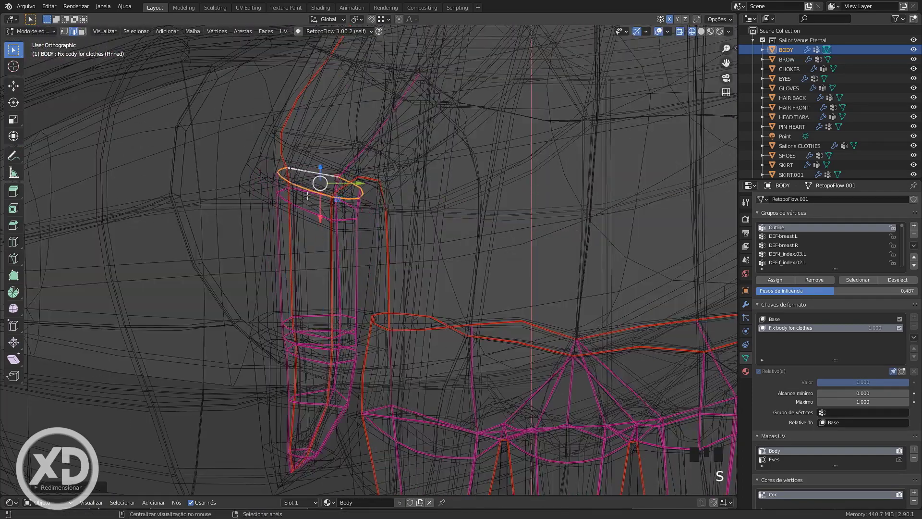
- Undo the last edge-loop change and reposition the vertices around the base of the thumb inside the glove
middle_click_drag(384, 240, 509, 288)
scroll(432, 269, "up", 4)
key("ctrl+z")
left_click(448, 394)
right_click(449, 343, "alt")
scroll(369, 307, "up", 2)
right_click(520, 255)
key("g")
left_click(507, 316)
key("g")
left_click(494, 243)
right_click(515, 257)
- Move the knuckle vertices at the bases of the fingers inward so they fit inside the glove
middle_click_drag(336, 269, 384, 277, "shift")
right_click(241, 278)
left_click_drag(293, 281, 304, 282)
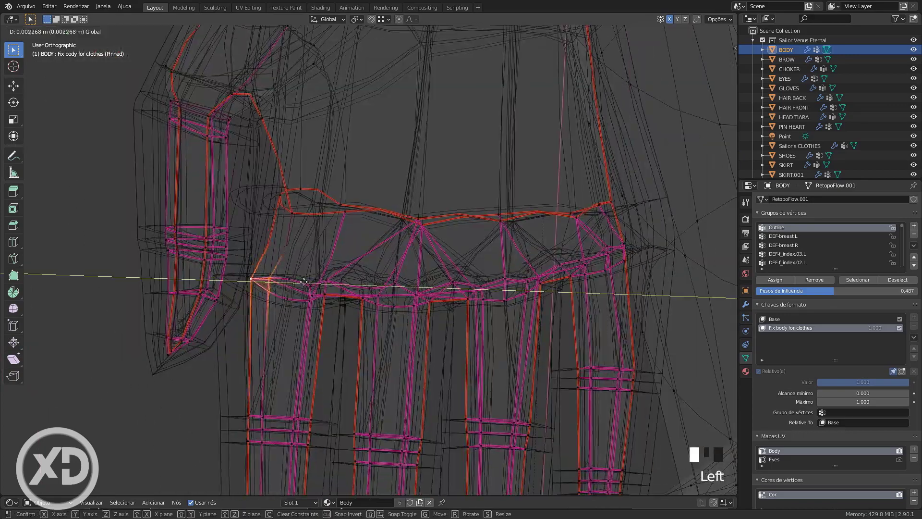
left_click_drag(595, 293, 630, 304, "shift")
middle_click_drag(529, 288, 408, 307)
key("shift+z")
key("shift+z")
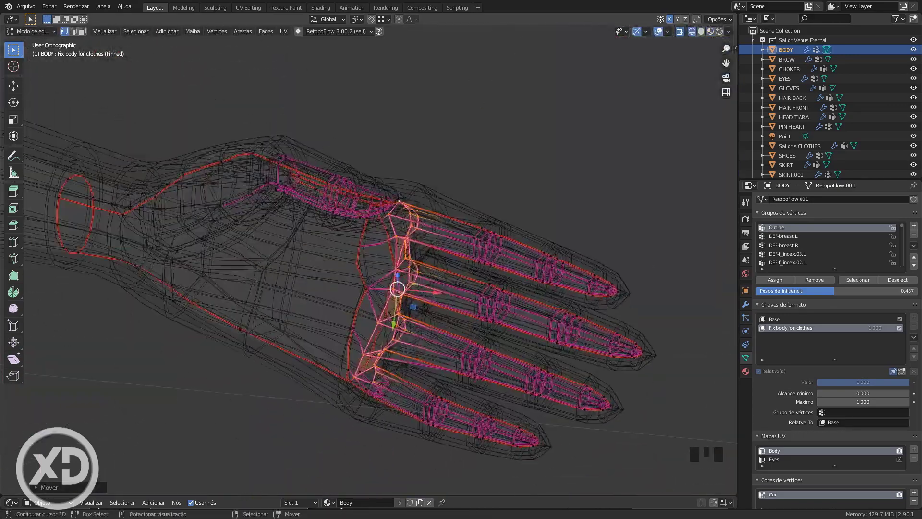
- Adjust the faces at the base of the thumb using face selection and proportional editing with a size of 0.09
left_click_drag(212, 149, 293, 202)
mouse_move(336, 288)
middle_mouse_down()
mouse_move(287, 344)
mouse_move(298, 307)
mouse_move(269, 336)
mouse_move(298, 307)
middle_mouse_up()
key("shift+z")
key("3")
key("o")
left_click_drag(204, 365, 191, 357)
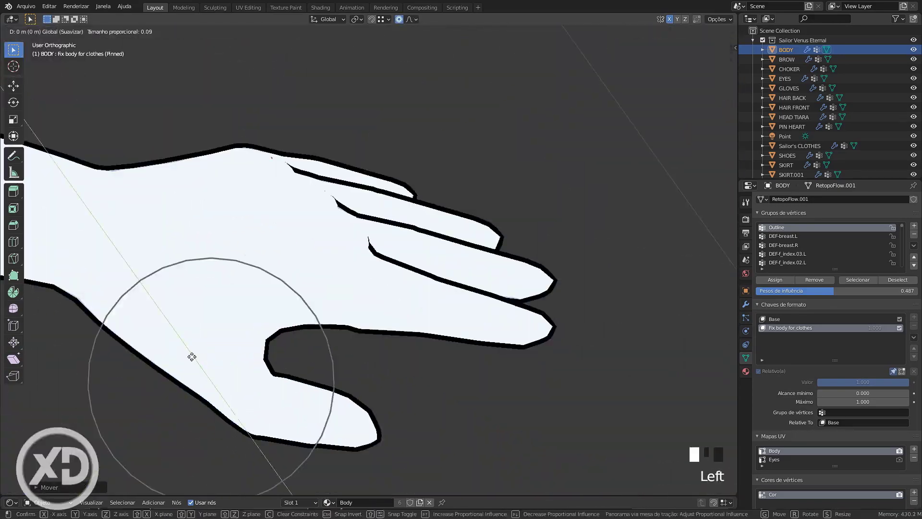
mouse_move(191, 357)
middle_mouse_down()
mouse_move(365, 307)
mouse_move(326, 336)
middle_mouse_up()
key("o")
left_click(330, 350)
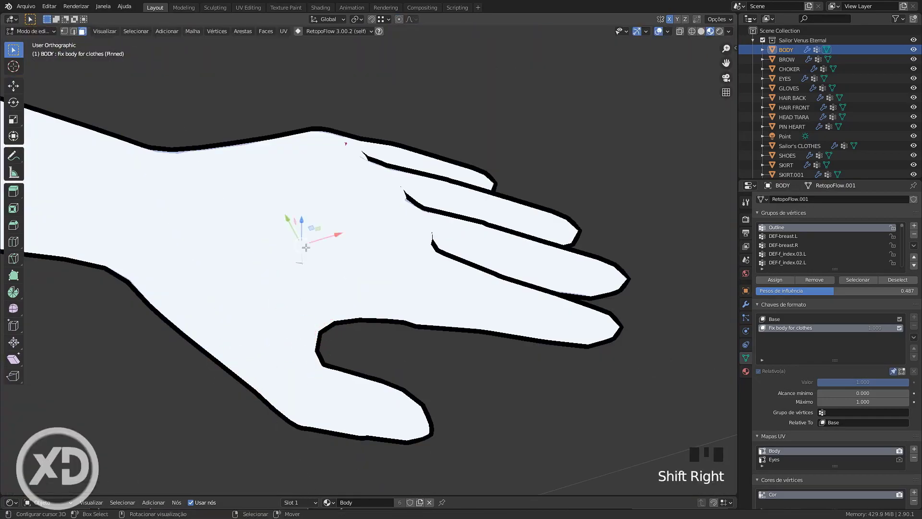
- Move the protruding faces on the back of the hand inside the glove
key("shift+z")
mouse_move(306, 247)
middle_mouse_down()
mouse_move(332, 269)
mouse_move(413, 250)
middle_mouse_up()
right_click(240, 242)
mouse_move(269, 250)
middle_mouse_down()
mouse_move(288, 308)
mouse_move(293, 264)
middle_mouse_up()
left_click_drag(284, 260, 284, 251)
- Select the faces of all four fingers and shift them together into the centre of the glove's fingers
key("a")
middle_click_drag(126, 230, 269, 269)
left_click_drag(166, 353, 338, 226)
left_click_drag(158, 220, 206, 285)
middle_click_drag(269, 307, 336, 288)
left_click_drag(213, 309, 208, 308)
middle_click_drag(425, 317, 440, 352, "shift")
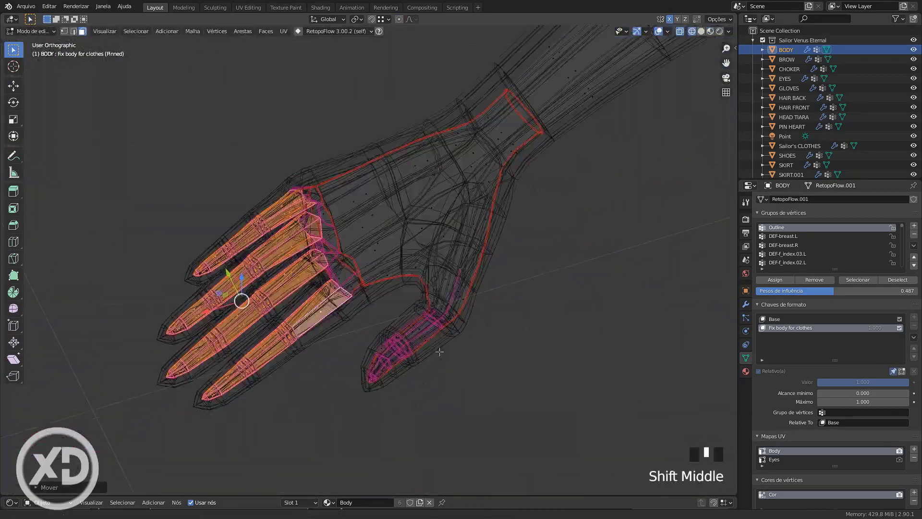
- Nudge the remaining protruding faces of the hand inside the glove
middle_click_drag(400, 386, 388, 269)
left_click_drag(391, 55, 444, 190, "shift")
mouse_move(423, 182)
middle_mouse_down("shift")
mouse_move(365, 365)
mouse_move(375, 288)
mouse_move(395, 293)
middle_mouse_up("shift")
key("shift+z")
right_click(373, 317)
left_click_drag(394, 285, 394, 274)
middle_click_drag(394, 284, 336, 327)
left_click_drag(380, 310, 391, 301)
- Leave Edit Mode and hide Sailor's CLOTHES, SKIRT, SKIRT.001 and TIES in the viewport
middle_click_drag(391, 300, 552, 250)
key("Tab")
left_click(379, 250)
middle_click_drag(432, 269, 480, 297, "shift")
scroll(884, 149, "down", 2)
left_click(914, 136)
left_click(913, 127)
left_click(914, 165)
- Return BODY to Edit Mode and scale the waist's edge loop to about 0.95
left_click(432, 384)
key("Tab")
scroll(408, 250, "up", 4)
key("s")
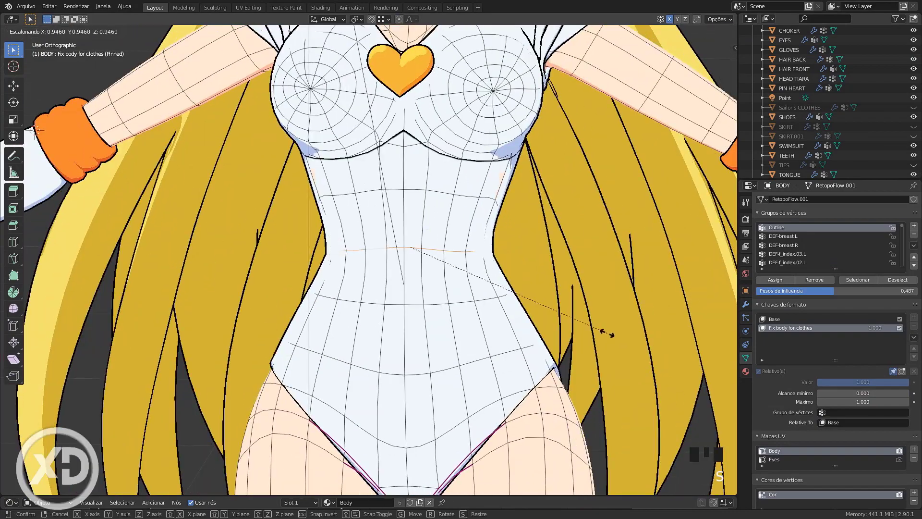
scroll(435, 307, "up", 2)
- Move the breast edge loops back along the Y axis inside the swimsuit with proportional editing at size 0.09
middle_click_drag(499, 351, 346, 336)
key("shift+z")
left_click_drag(473, 241, 464, 240)
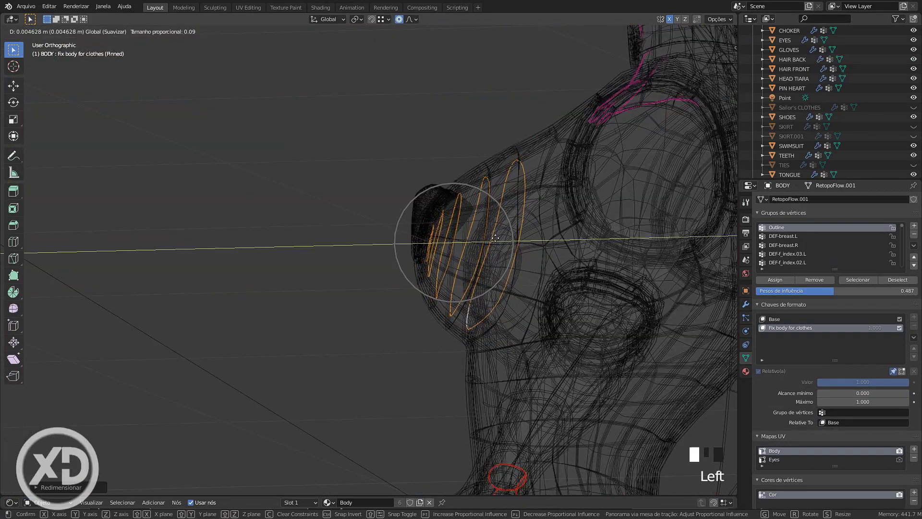
key("shift+z")
middle_click_drag(432, 307, 432, 269)
left_click_drag(422, 252, 430, 241)
- Push BODY's upper torso faces inside the swimsuit near the sleeve with proportional editing at size 0.18, with both hair meshes hidden
middle_click_drag(480, 288, 463, 400, "shift")
right_click_drag(468, 222, 490, 215)
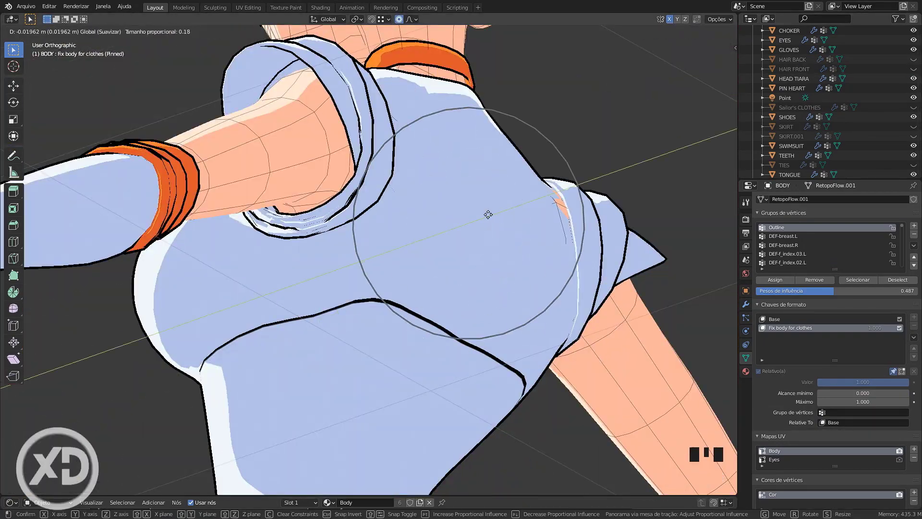
middle_click_drag(490, 214, 375, 226)
right_click(375, 262)
middle_click_drag(374, 261, 269, 307)
- Select the face loops around BODY's lower waist and fit them inside the swimsuit
key("shift+z")
right_click(268, 313, "alt")
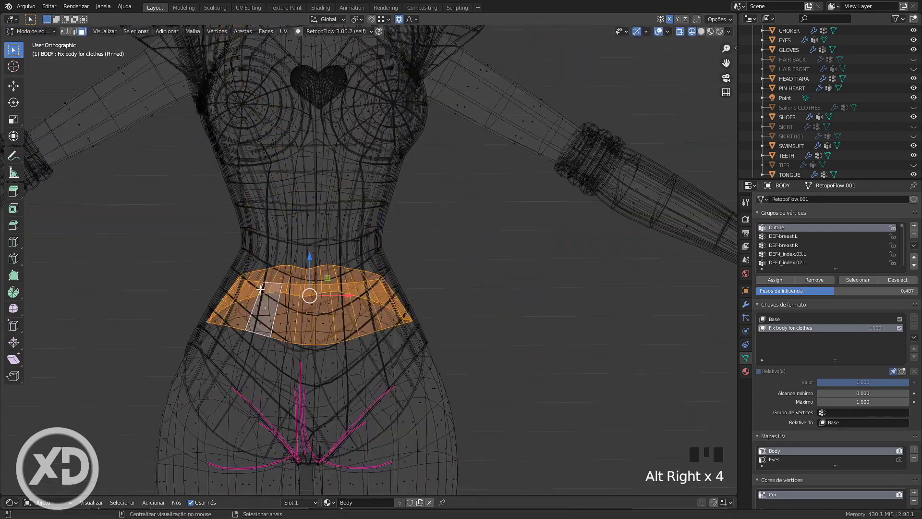
key("shift+z")
scroll(384, 312, "up", 3)
- Turn off proportional editing and move the hip faces along the swimsuit's leg opening inward
middle_click_drag(504, 343, 408, 288)
key("o")
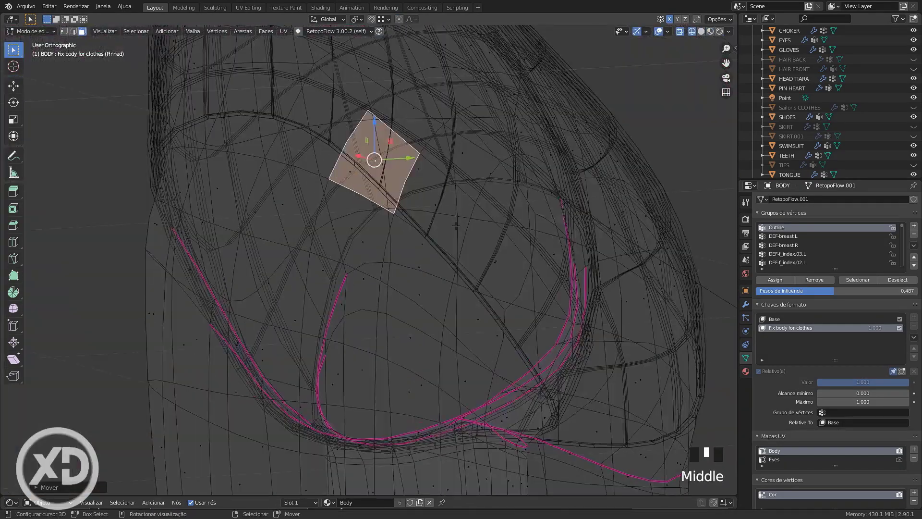
middle_click_drag(461, 288, 537, 354)
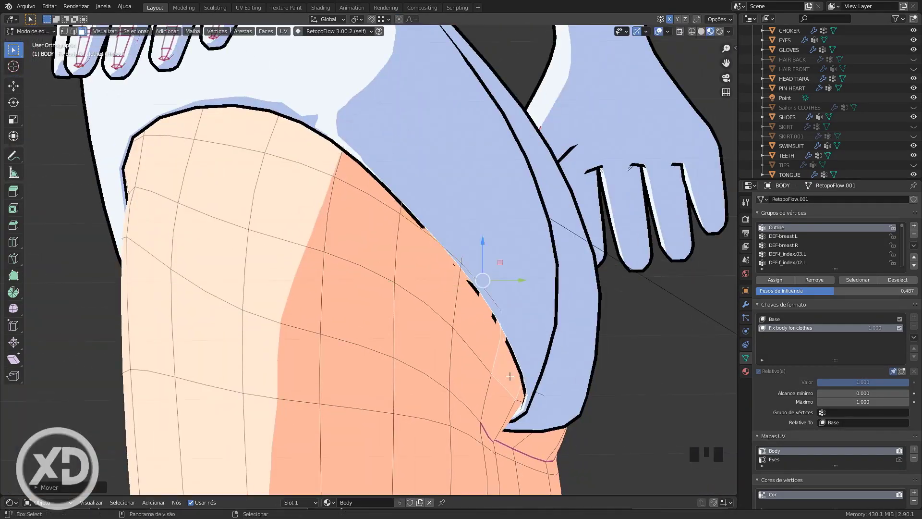
- Select and adjust the shoulder faces of BODY beside the sleeve so they sit under the swimsuit
scroll(340, 175, "down", 2)
middle_click_drag(504, 271, 407, 236)
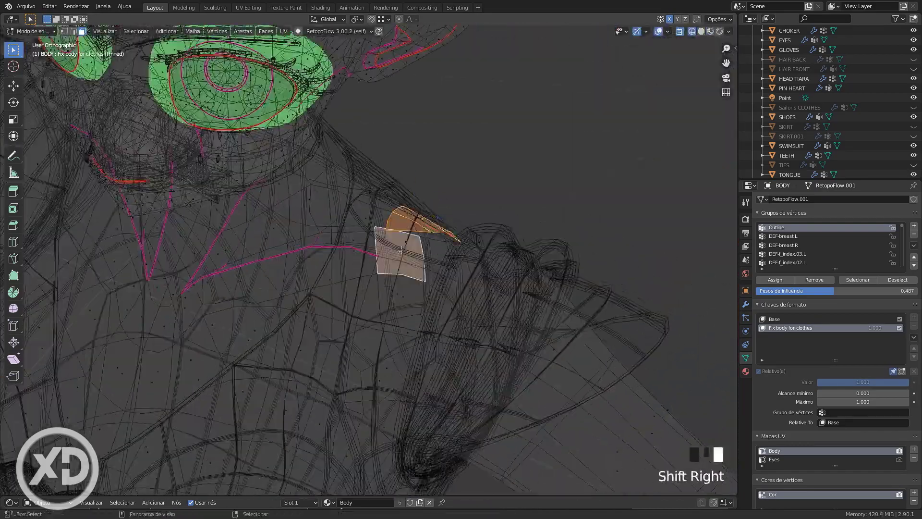
middle_click_drag(401, 250, 456, 269)
right_click(469, 269, "shift")
right_click(457, 312, "shift")
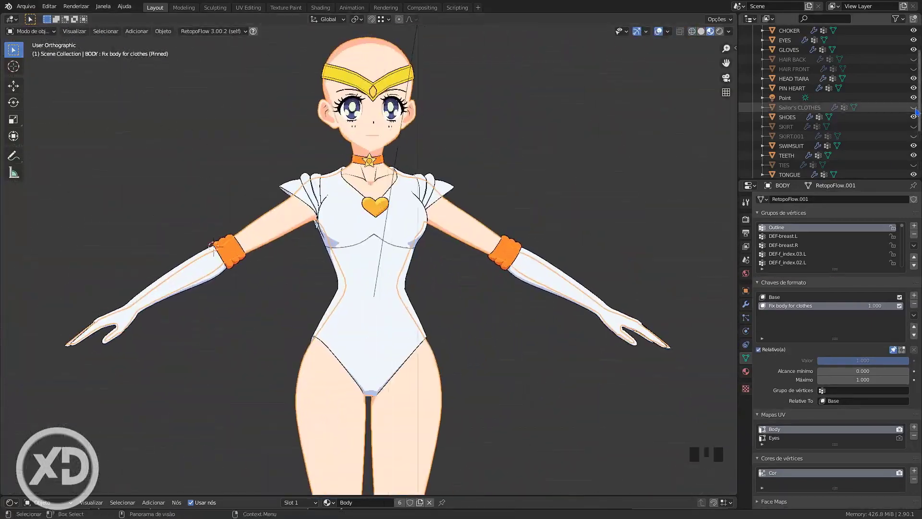
- Show HAIR BACK, HAIR FRONT, Sailor's CLOTHES, SKIRT, SKIRT.001 and TIES in the viewport again in Object Mode
left_click_drag(915, 61, 915, 69)
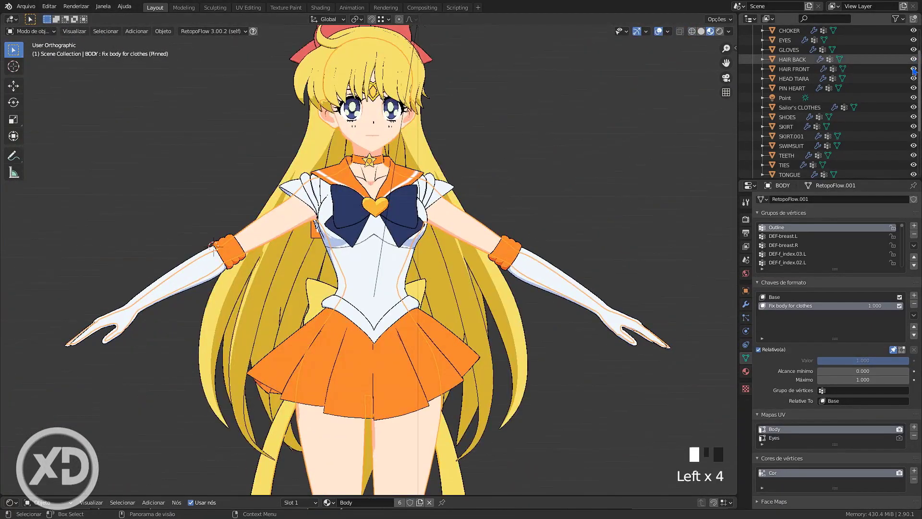
middle_click_drag(564, 270, 563, 230, "shift")
middle_click_drag(563, 230, 556, 245)
- Unhide the Armature collection and select the Armature in Pose Mode
scroll(869, 87, "down", 5)
scroll(871, 89, "down", 5)
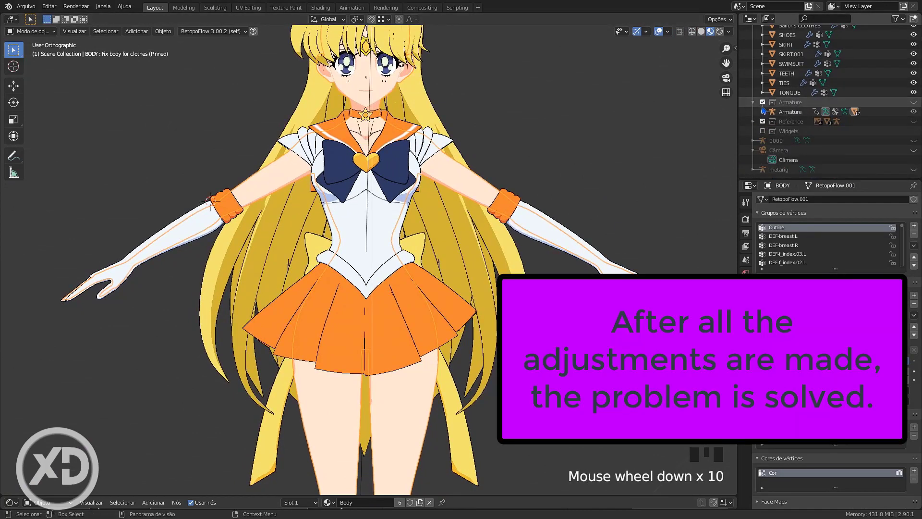
left_click(913, 102)
left_click(789, 114)
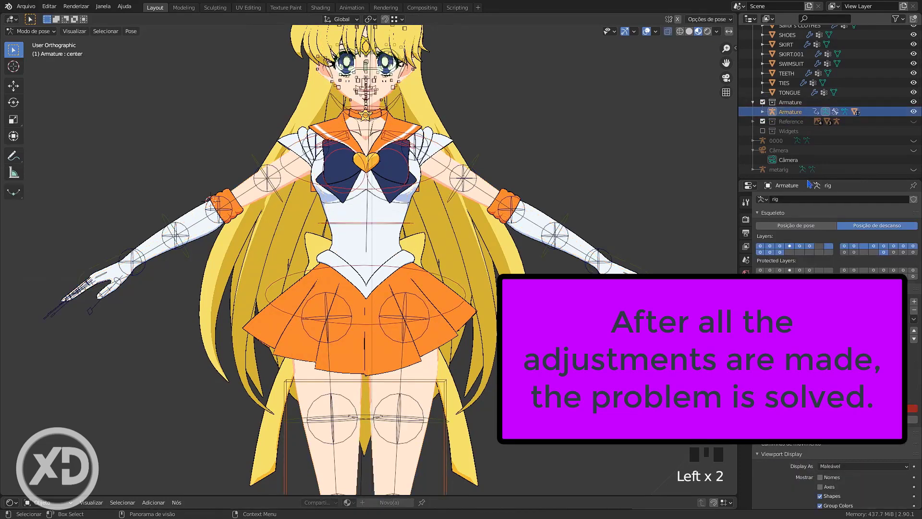
- Set the Armature to pose position and select BODY in Object Mode
left_click(805, 227)
key("ctrl+Tab")
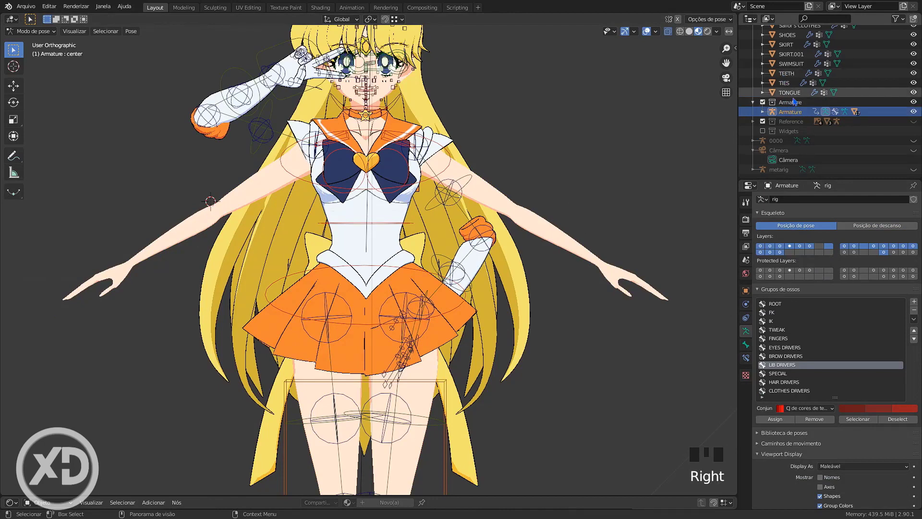
scroll(790, 62, "up", 9)
left_click(786, 50)
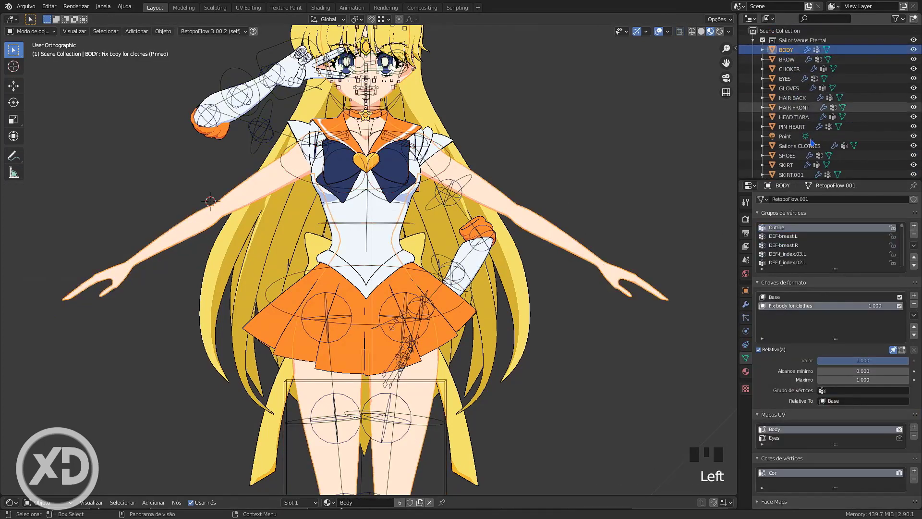
- Turn on the viewport display of BODY's Armação and Outline modifiers
left_click(745, 306)
left_click(876, 214)
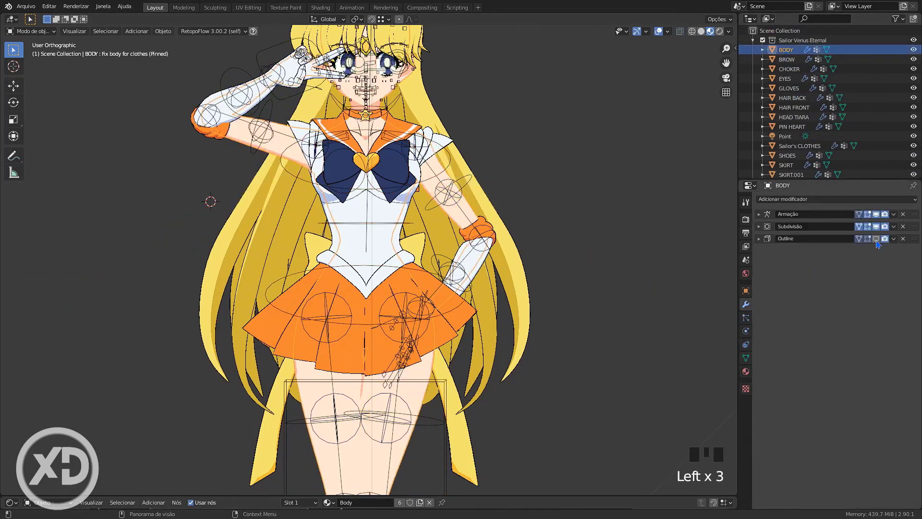
left_click(876, 239)
- Hide the Armature in the viewport and examine the posed character's gloves, collar and sleeves for body parts poking through
middle_click_drag(540, 214, 539, 329, "shift")
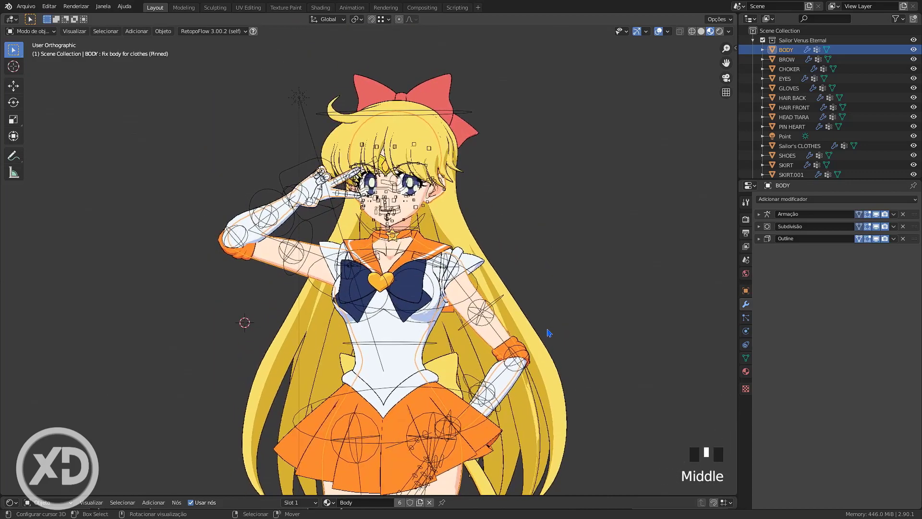
scroll(540, 330, "up", 3)
scroll(850, 133, "down", 5)
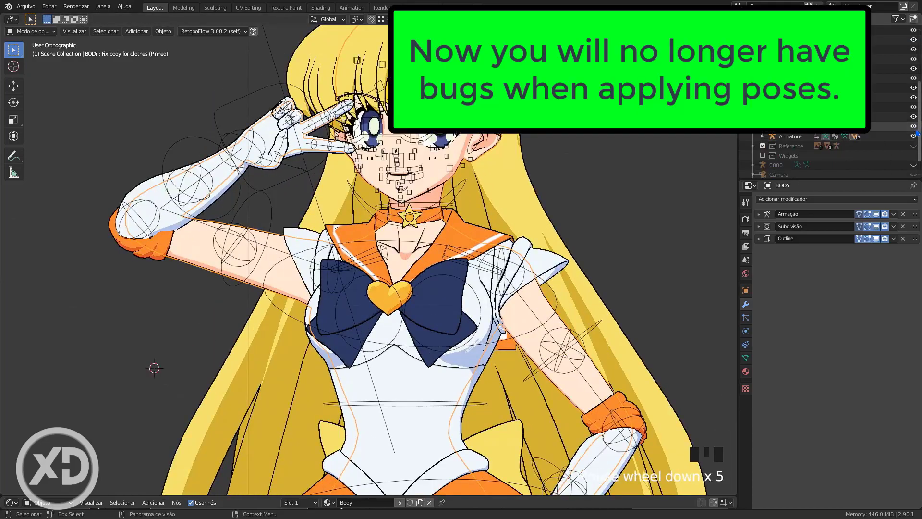
left_click(914, 128)
middle_click_drag(496, 212, 511, 311, "shift")
scroll(817, 121, "up", 5)
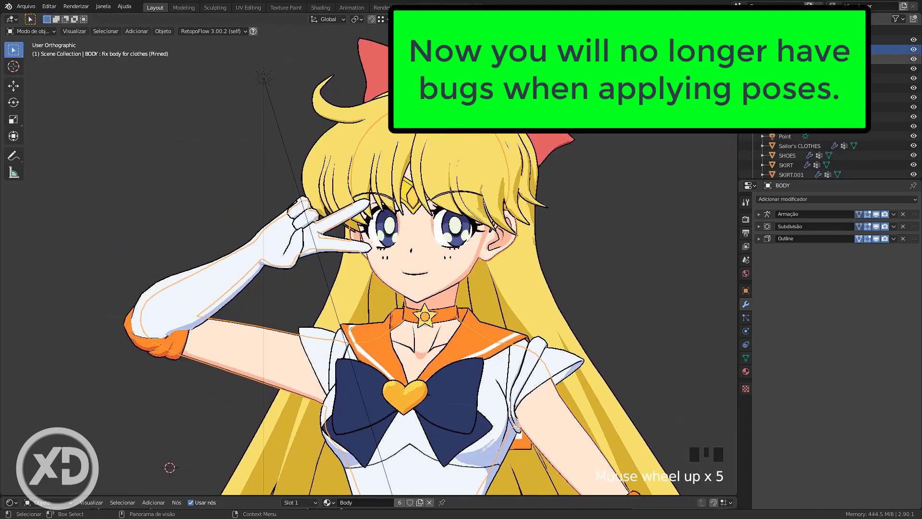
middle_click_drag(446, 302, 445, 272, "shift")
scroll(446, 273, "up", 2)
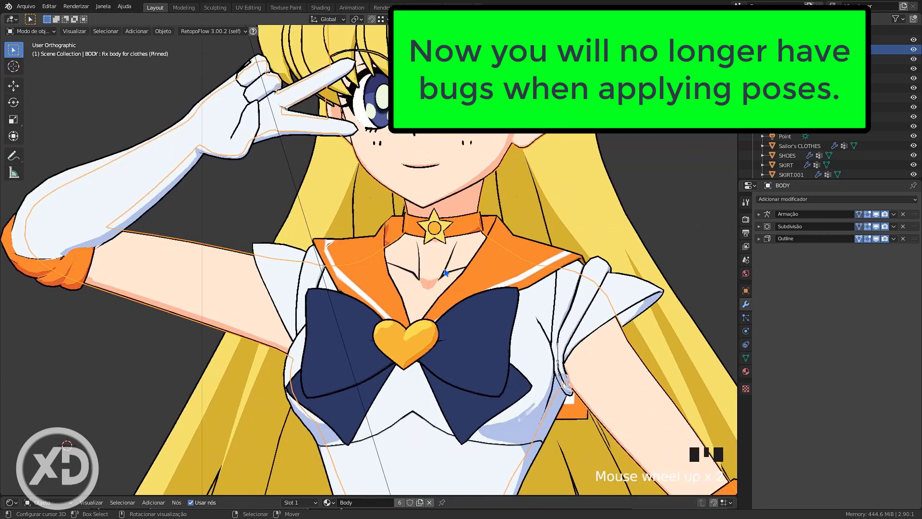
- Unpin BODY's Fix body for clothes shape key and toggle it off and on to compare the body under the clothes
left_click(746, 358)
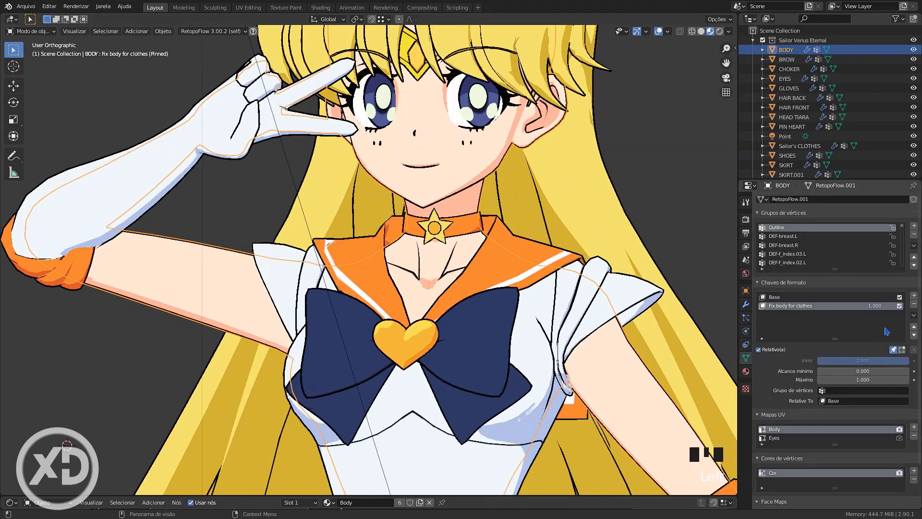
left_click(894, 350)
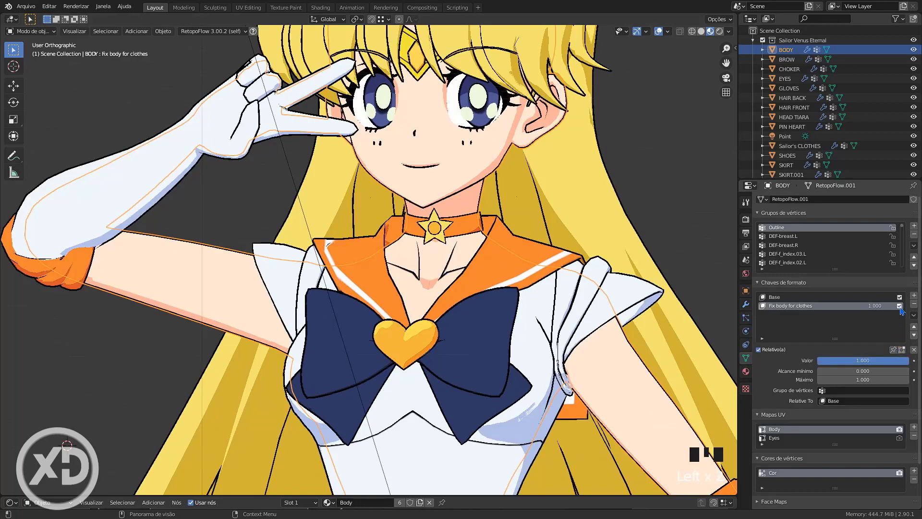
left_click(900, 306)
left_click(899, 306)
left_click(900, 306)
left_click(899, 305)
- Select BODY, add a new shape key for the facial expressions and enter Edit Mode
scroll(370, 260, "down", 2)
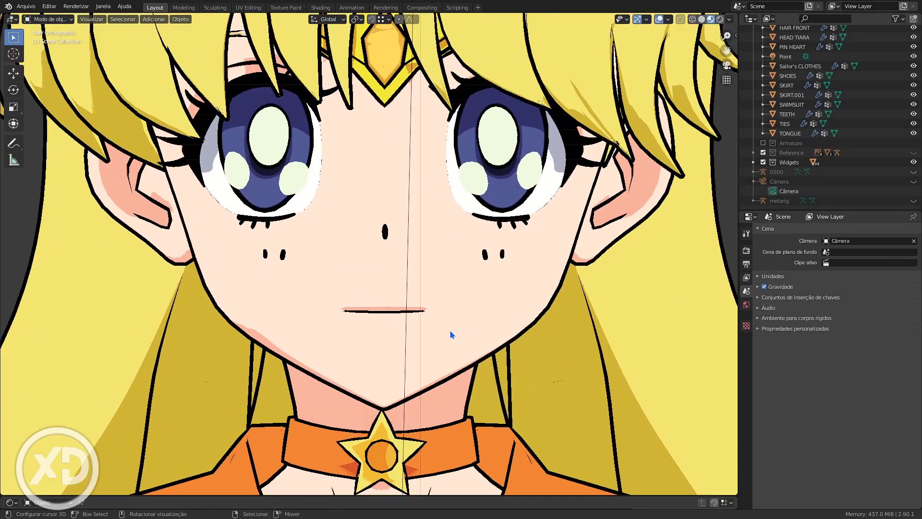
scroll(452, 334, "up", 2)
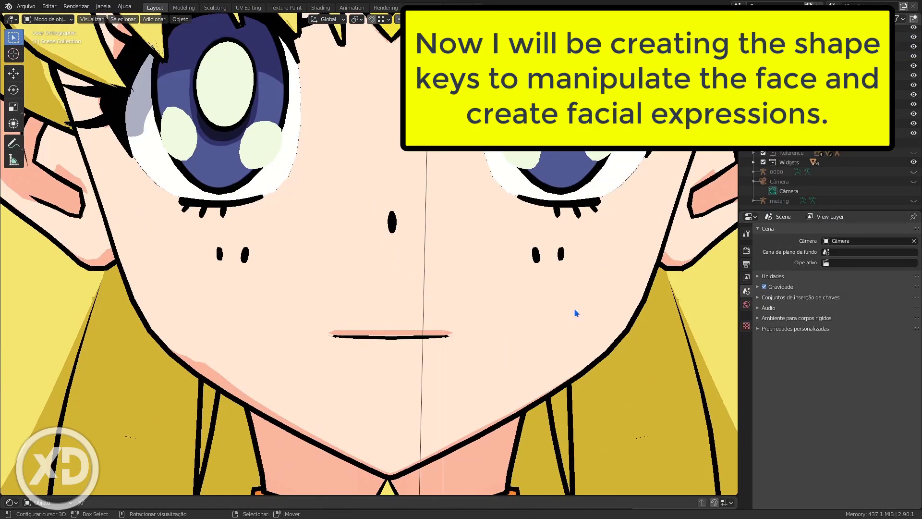
right_click(573, 311)
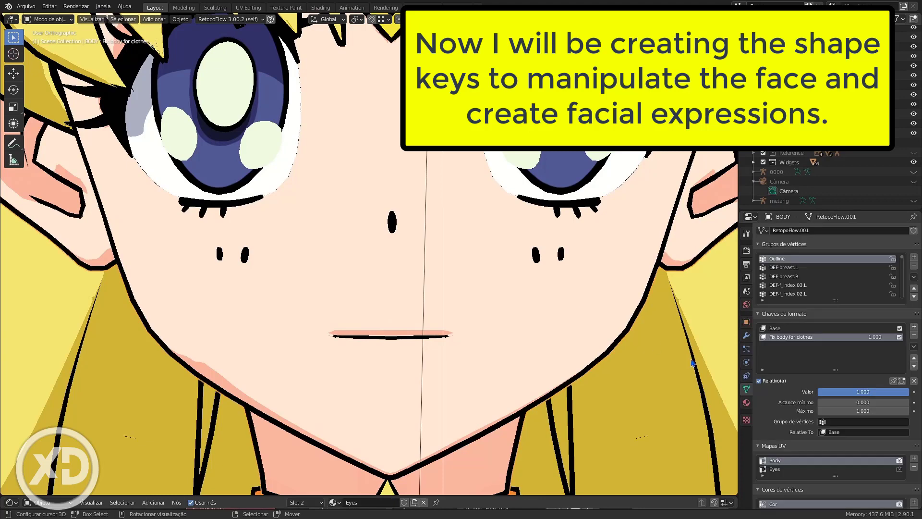
left_click(914, 326)
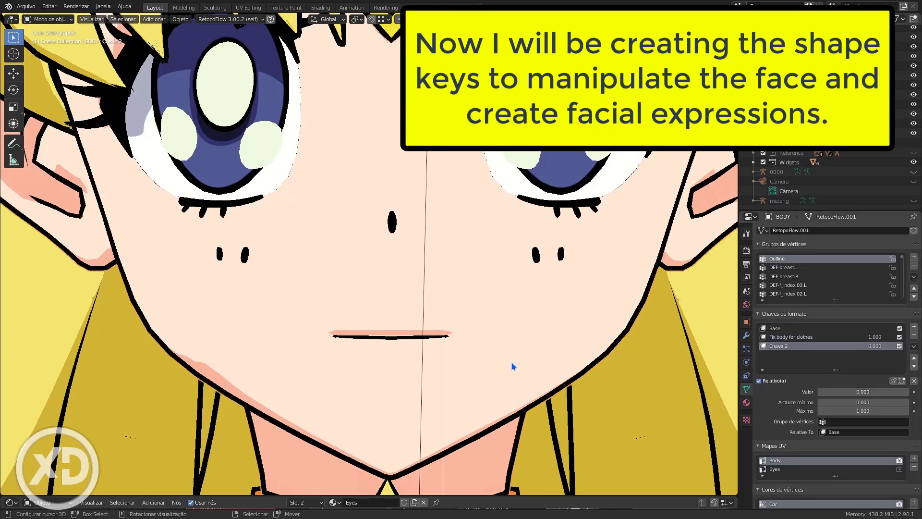
key("Tab")
- Select the small face at one corner of the mouth and switch the viewport to solid shading
middle_click_drag(467, 391, 408, 285, "shift")
scroll(395, 341, "up", 4)
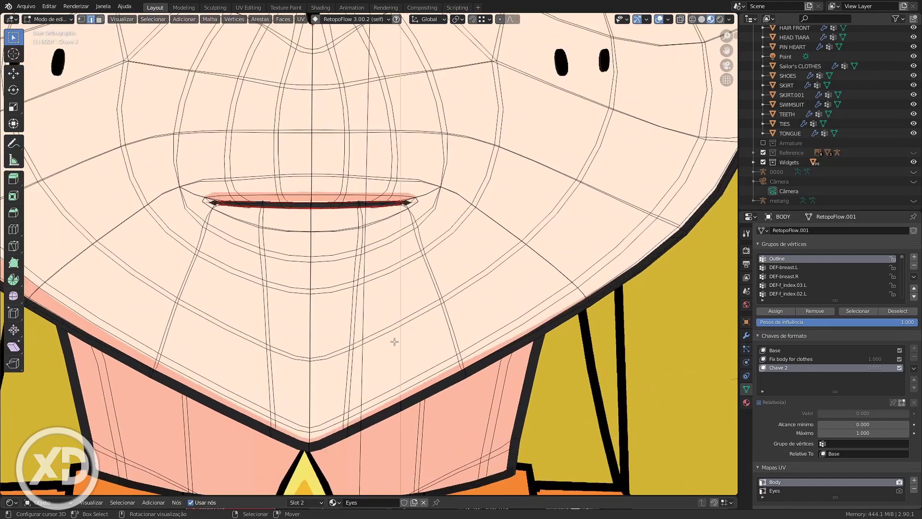
left_click(436, 260)
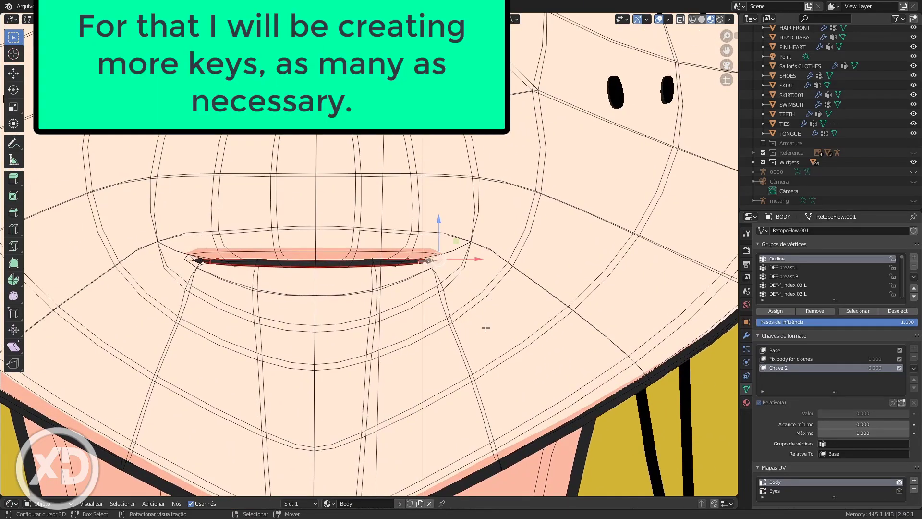
key("Tab")
key("Tab")
key("z")
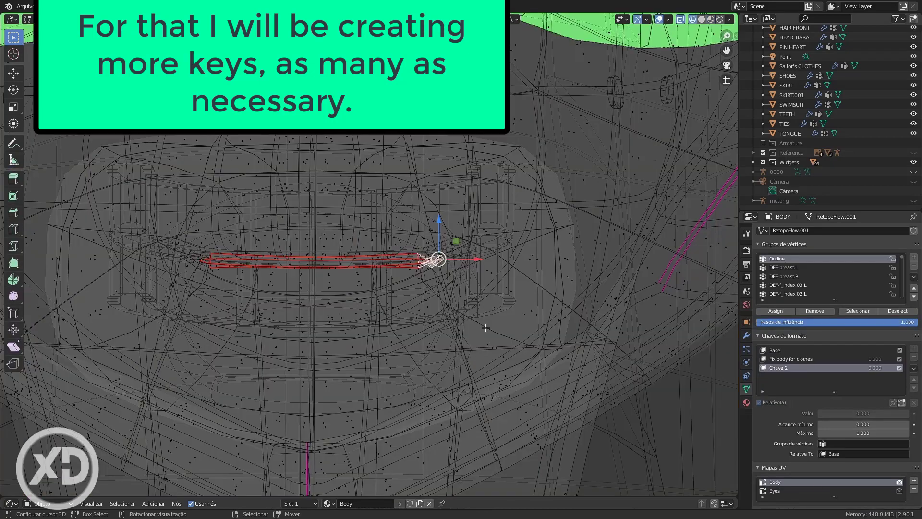
key("z")
scroll(432, 328, "up", 3)
middle_click_drag(432, 327, 480, 327)
key("g")
key("Escape")
- Turn off the viewport and Edit Mode display of BODY's Subdivisão, Outline and Armação modifiers
left_click(746, 335)
scroll(480, 312, "down", 2)
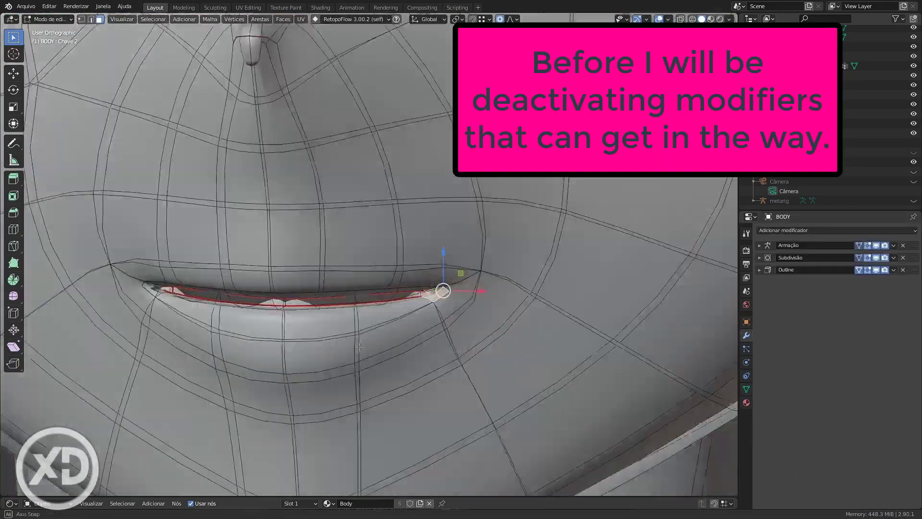
left_click_drag(876, 258, 859, 270)
left_click(759, 245)
left_click_drag(876, 246, 858, 245)
- Raise the edge above the mouth corner and its two end vertices to begin shaping the smile
scroll(509, 240, "up", 2)
left_click_drag(511, 221, 510, 211)
left_click(561, 230)
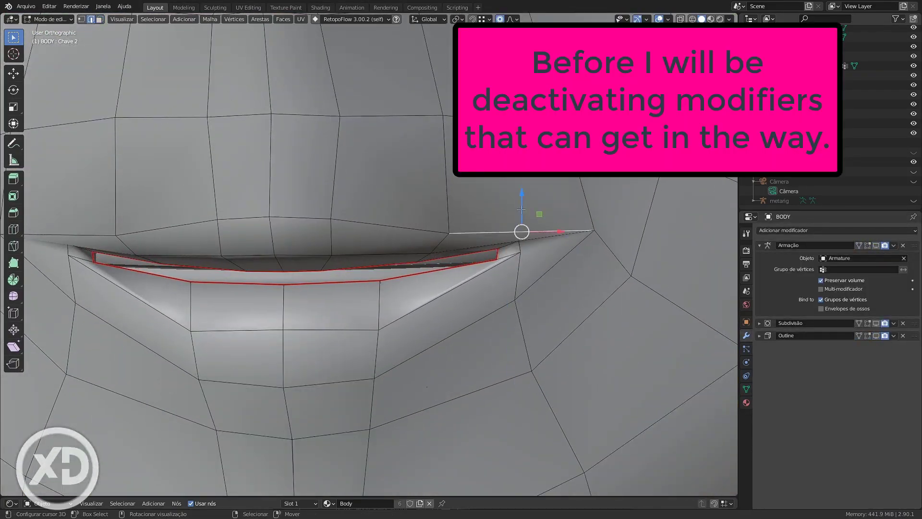
left_click(594, 231)
left_click_drag(591, 191, 591, 162)
left_click(449, 233)
left_click_drag(449, 194, 449, 183)
- Adjust the vertices just below the mouth corner slightly upward to follow the raised lip
key("3")
left_click(509, 244)
key("1")
left_click_drag(515, 257, 515, 249)
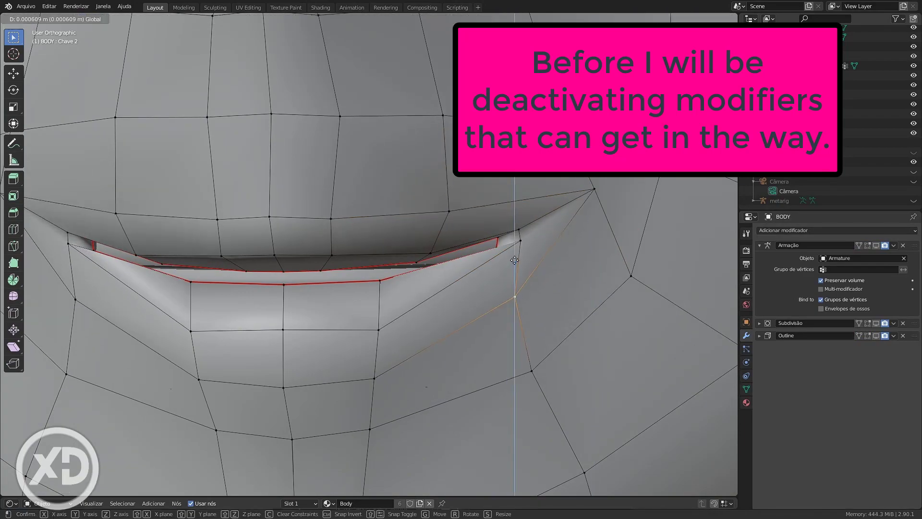
left_click(665, 155)
scroll(665, 155, "down", 5)
right_click(377, 300)
- Restore the Subdivisão modifier's display and move the outermost mouth-corner vertex vertically
left_click_drag(859, 323, 876, 323)
mouse_move(432, 269)
middle_mouse_down()
mouse_move(344, 272)
mouse_move(432, 269)
middle_mouse_up()
scroll(528, 240, "up", 3)
right_click_drag(576, 197, 584, 179)
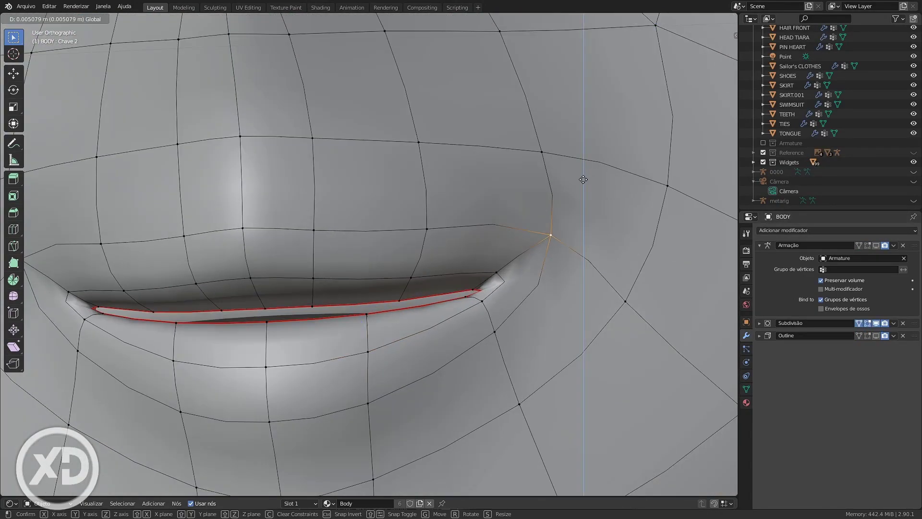
- Select the mouth-corner face in face mode and raise it slightly with proportional editing toggled
left_click(99, 20)
right_click(501, 239)
key("o")
left_click_drag(505, 197, 505, 187)
- Rename BODY's new shape key to Up.R
left_click(746, 389)
scroll(413, 240, "down", 2)
middle_click_drag(413, 240, 388, 228, "shift")
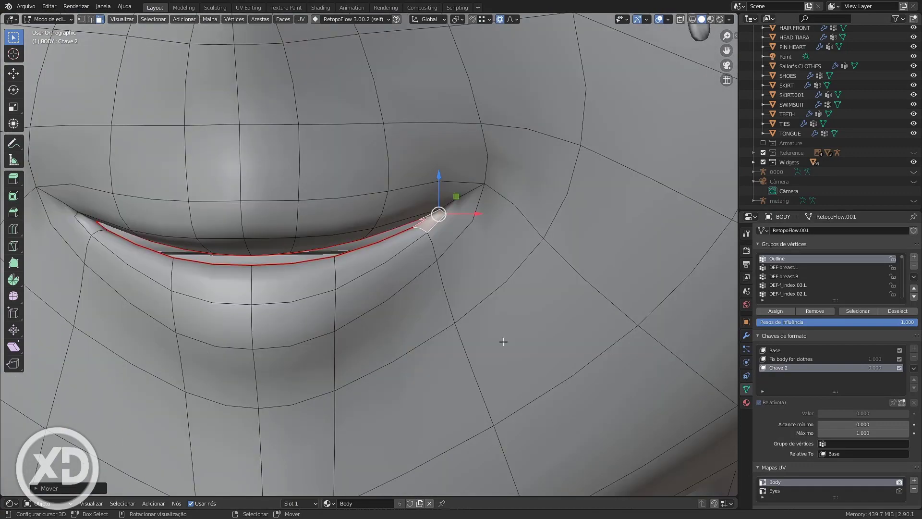
double_click(783, 368)
type("Up")
type(".R")
key("Return")
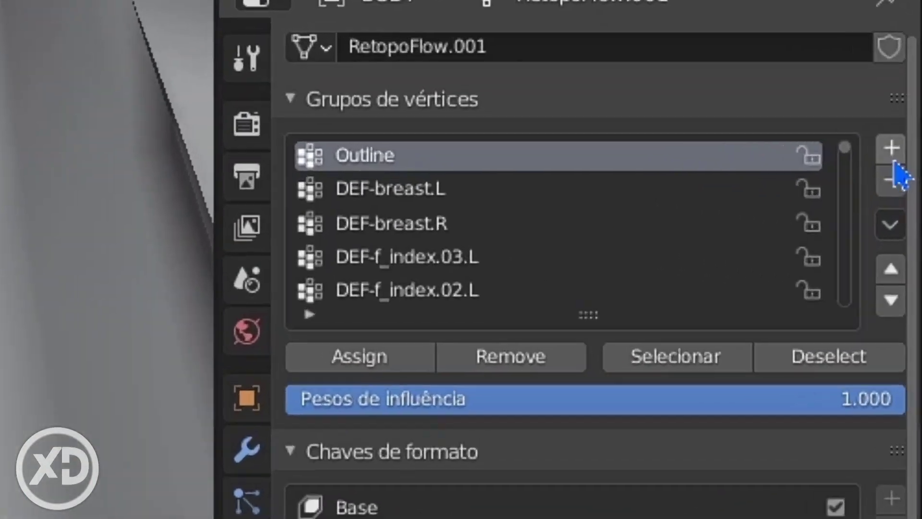
- Add a vertex group to BODY and name it Head_L
left_click(914, 259)
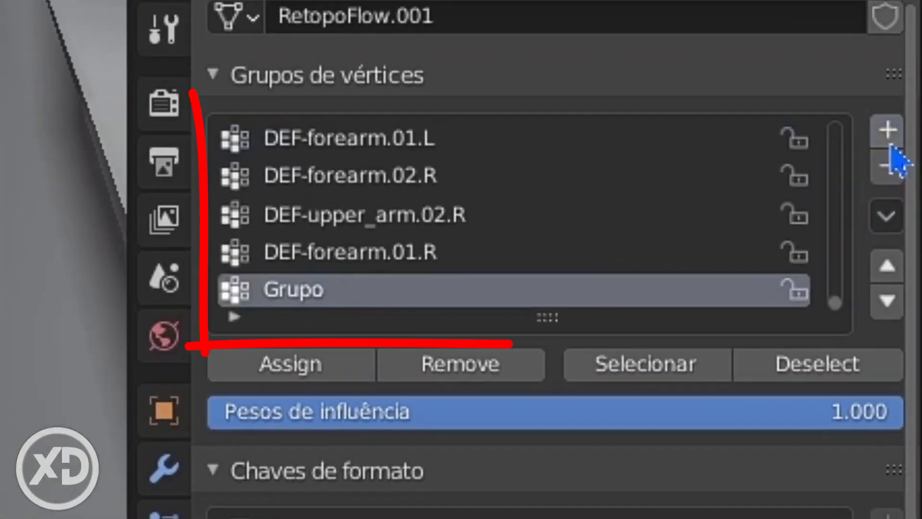
double_click(301, 291)
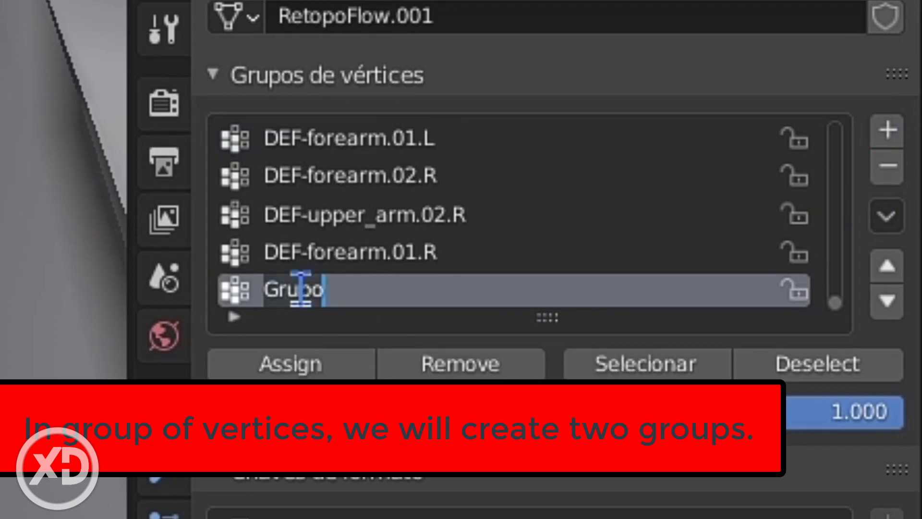
type("Head")
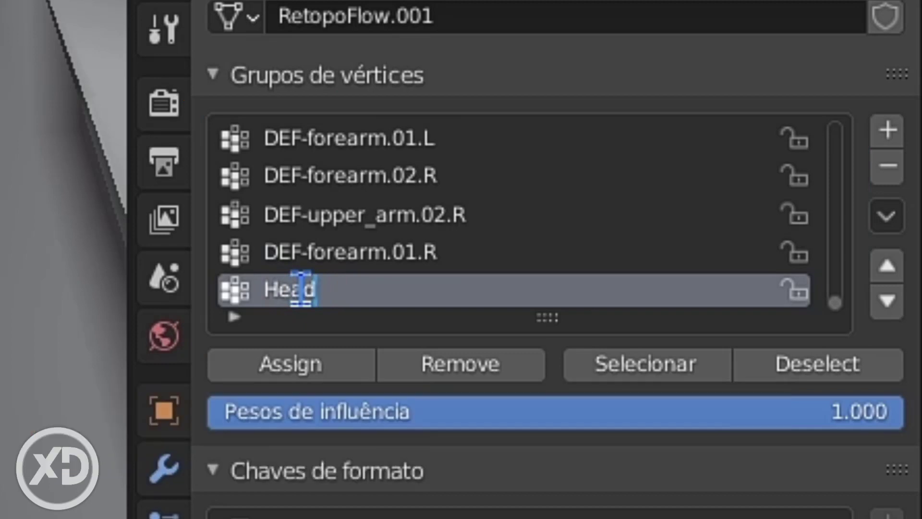
type("_L")
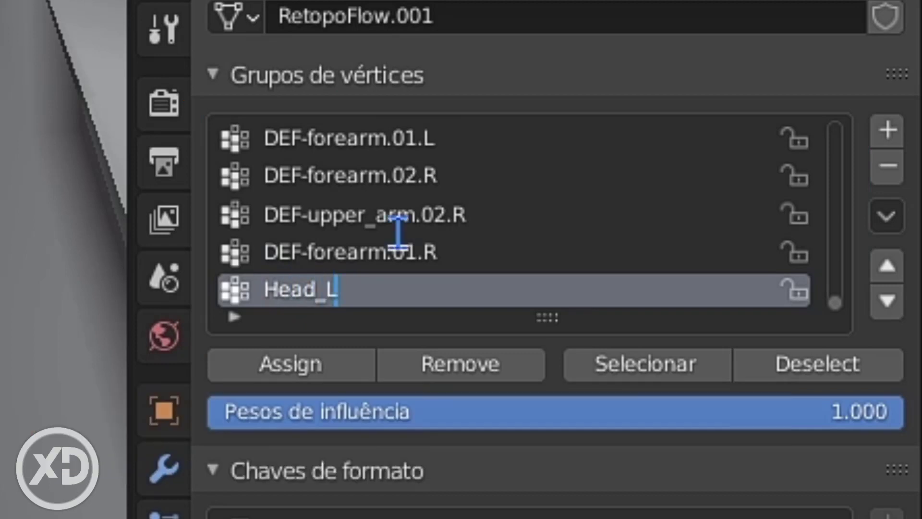
key("Return")
- Add a second vertex group to BODY and name it Head_R
left_click(887, 131)
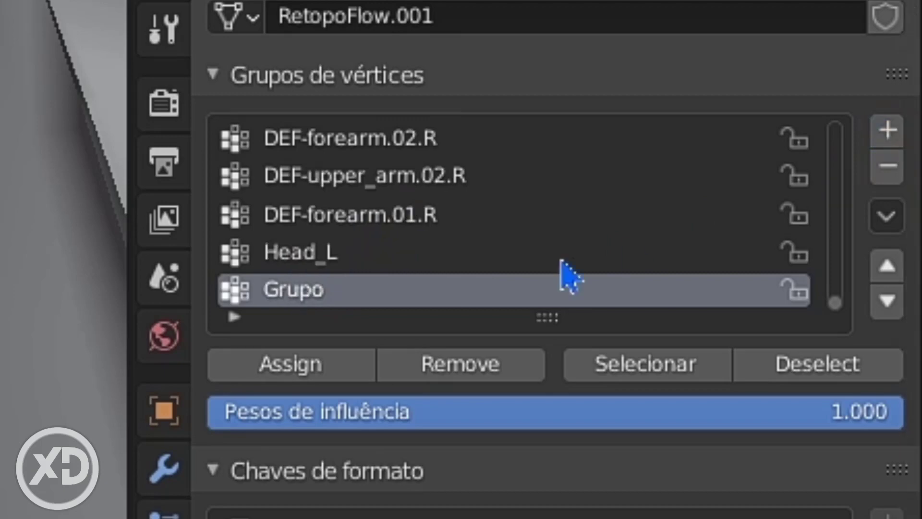
double_click(286, 290)
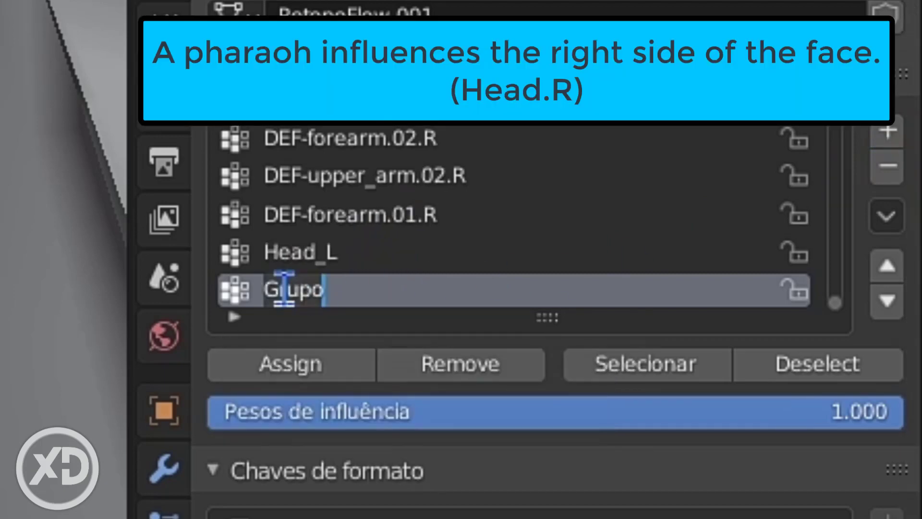
type("Head")
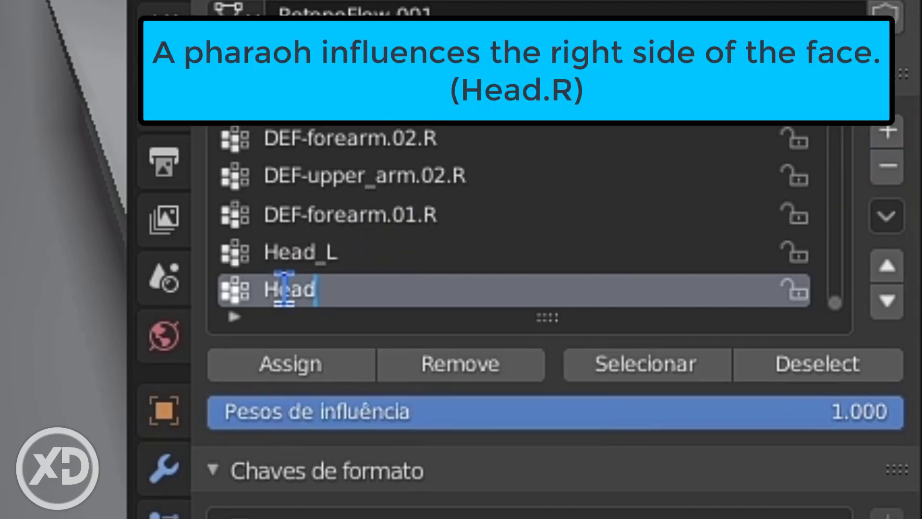
type("_R")
key("Return")
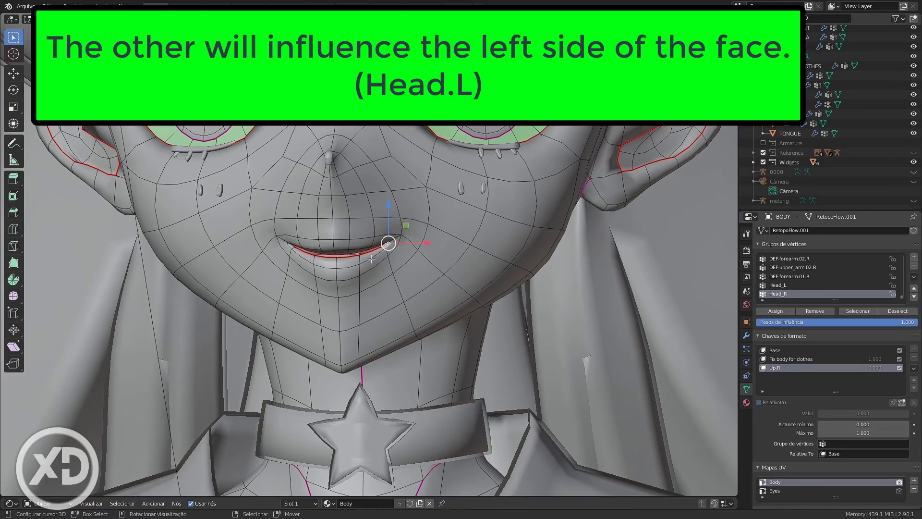
- Deselect all of BODY's geometry and stay in Edit Mode with the whole face in view
scroll(371, 258, "down", 2)
key("Tab")
key("Tab")
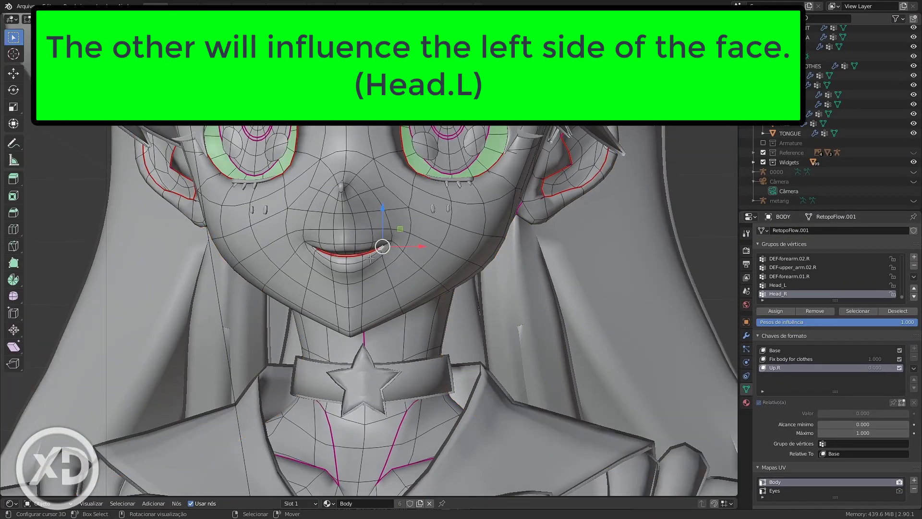
key("alt+a")
key("Tab")
key("Tab")
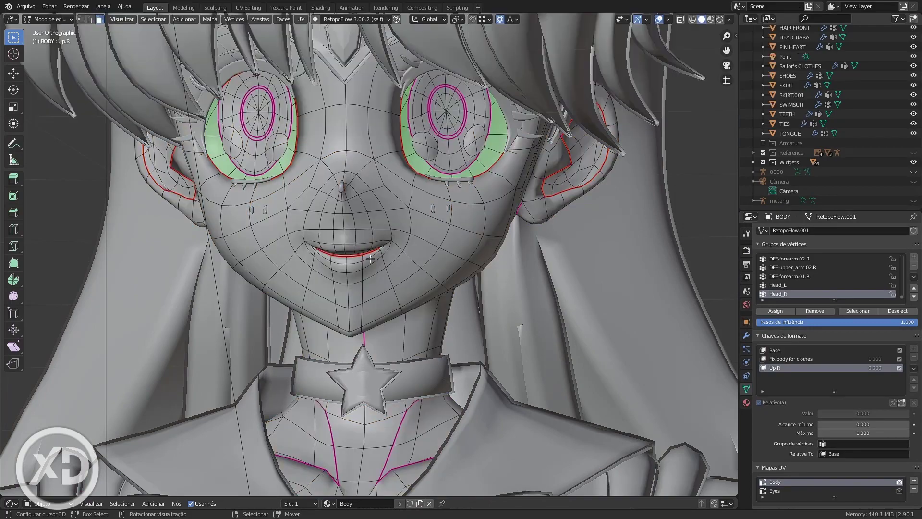
- View the face from the front and hide HAIR BACK, HAIR FRONT and HEAD TIARA in the viewport
middle_click_drag(408, 259, 434, 255)
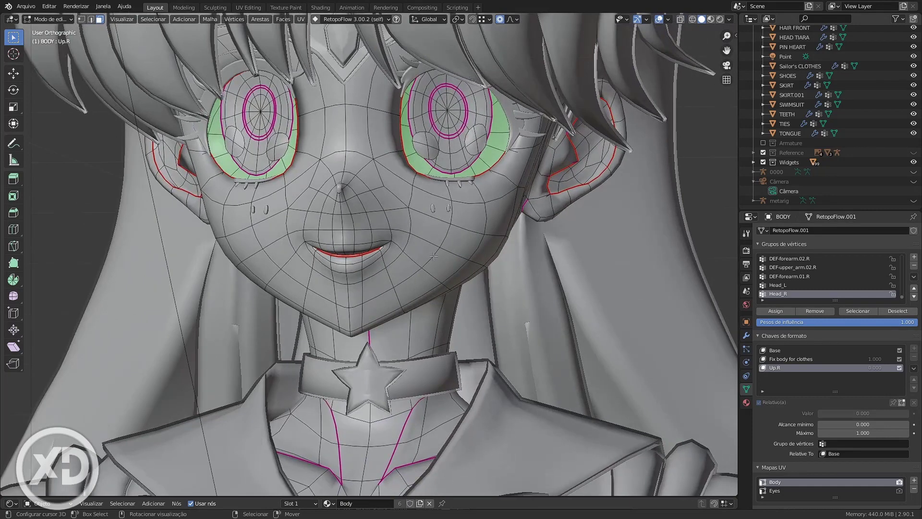
scroll(845, 120, "up", 5)
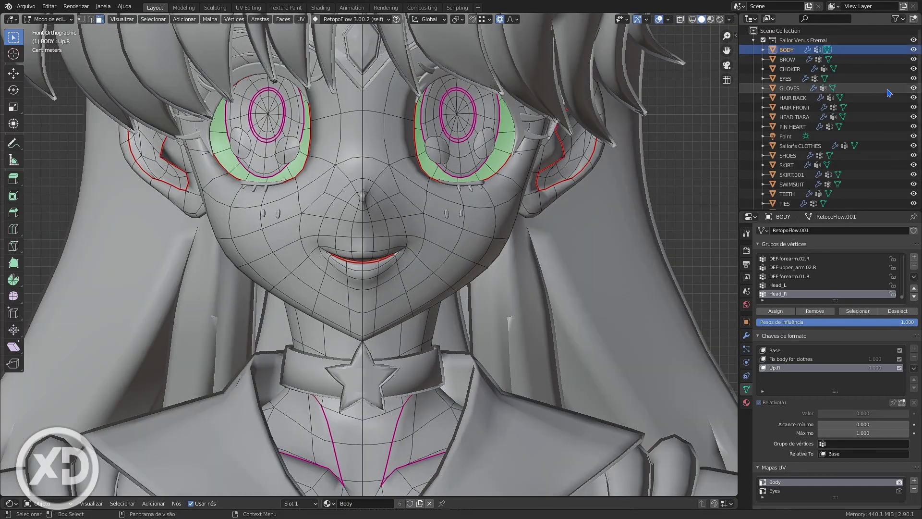
left_click_drag(913, 99, 914, 117)
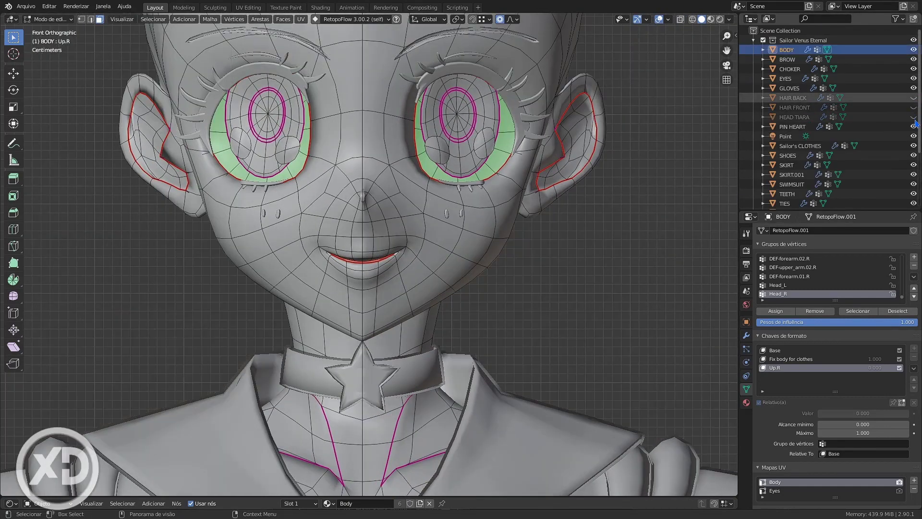
- In wireframe shading, select the character's left half of the head and assign it to the Head_L vertex group
scroll(511, 244, "down", 5)
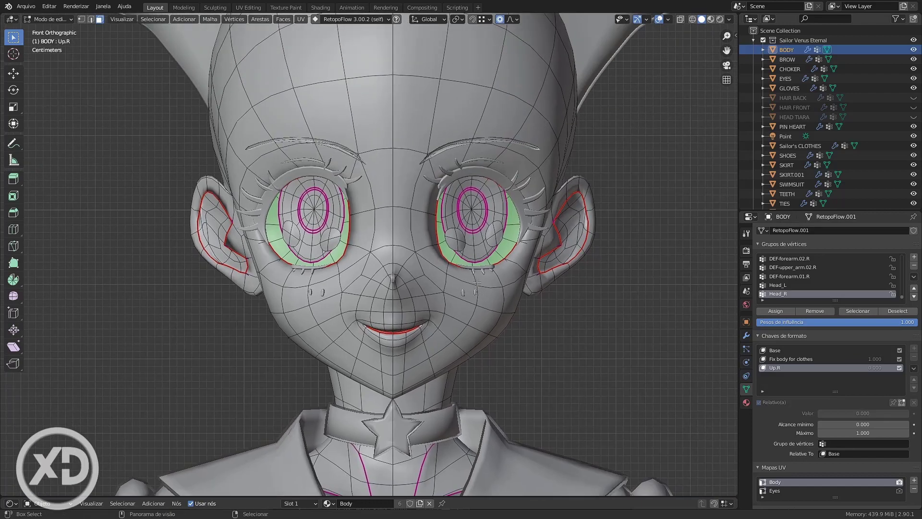
key("shift+z")
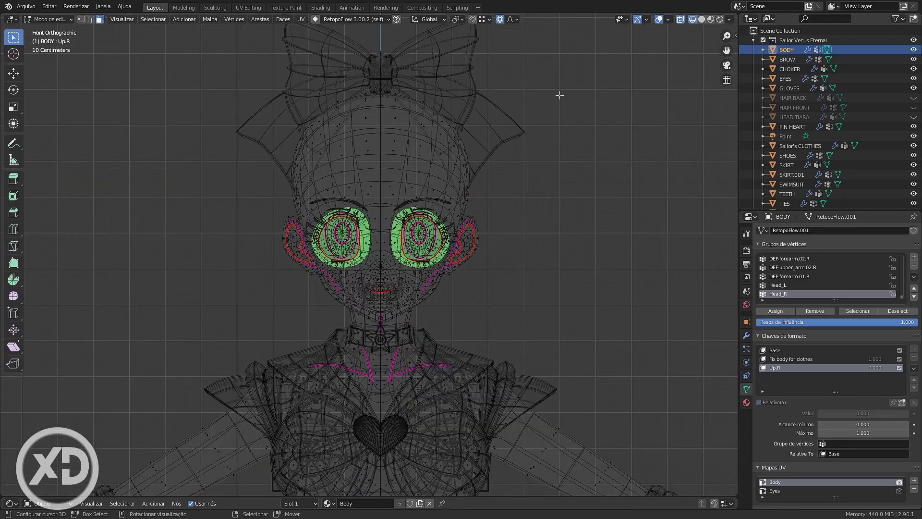
left_click_drag(548, 62, 381, 331)
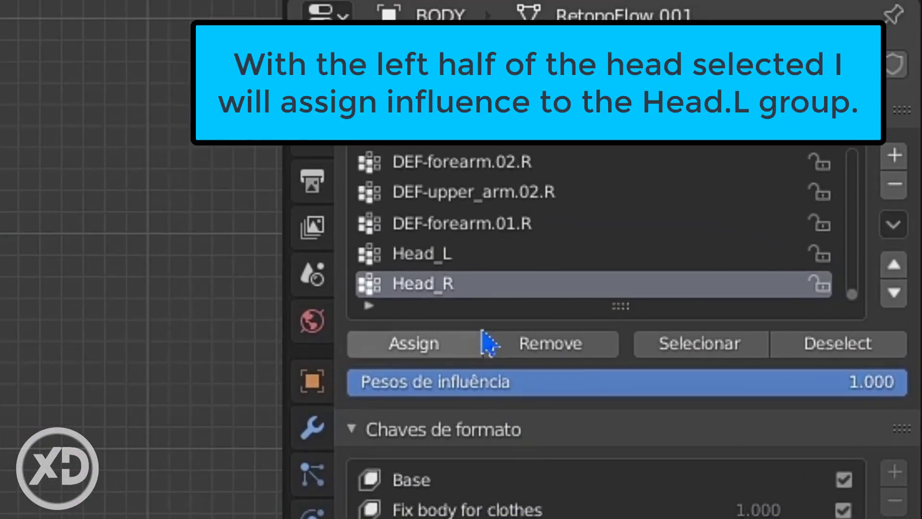
left_click(449, 260)
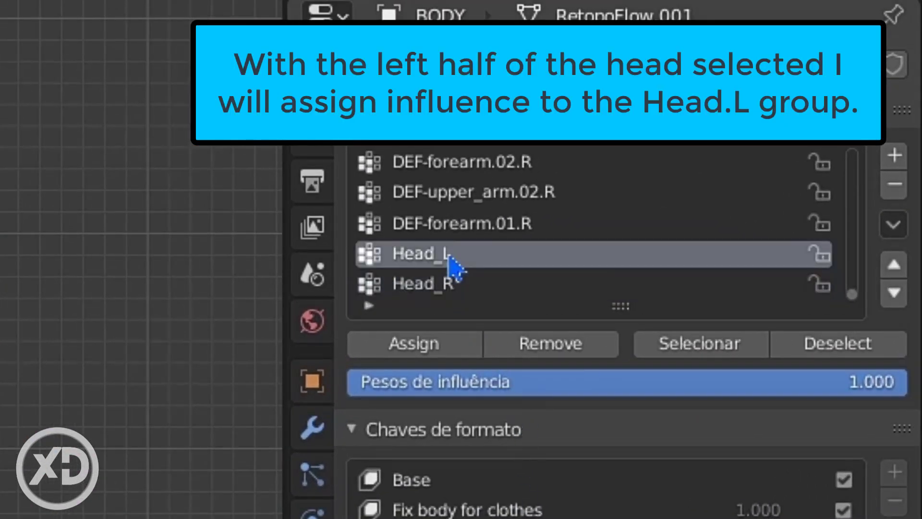
left_click(417, 356)
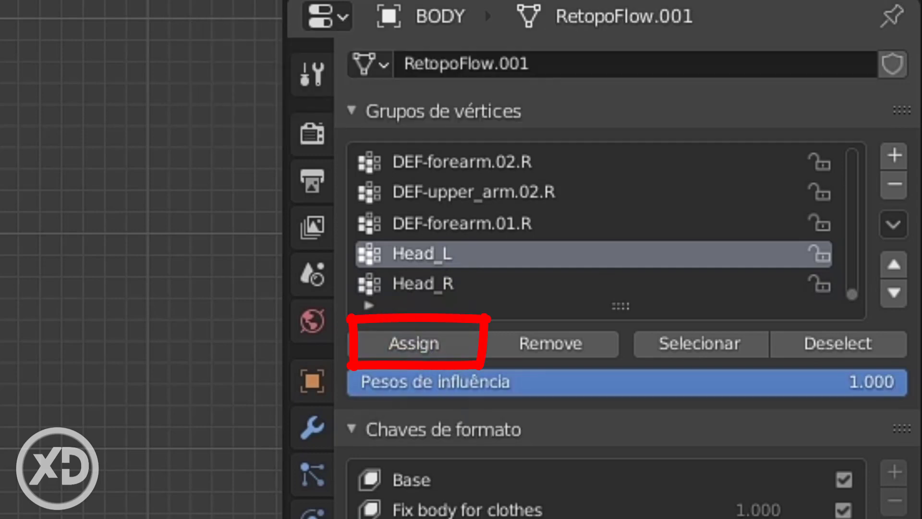
- Select the character's right half of the head and assign it to the Head_R vertex group
scroll(141, 259, "down", 1)
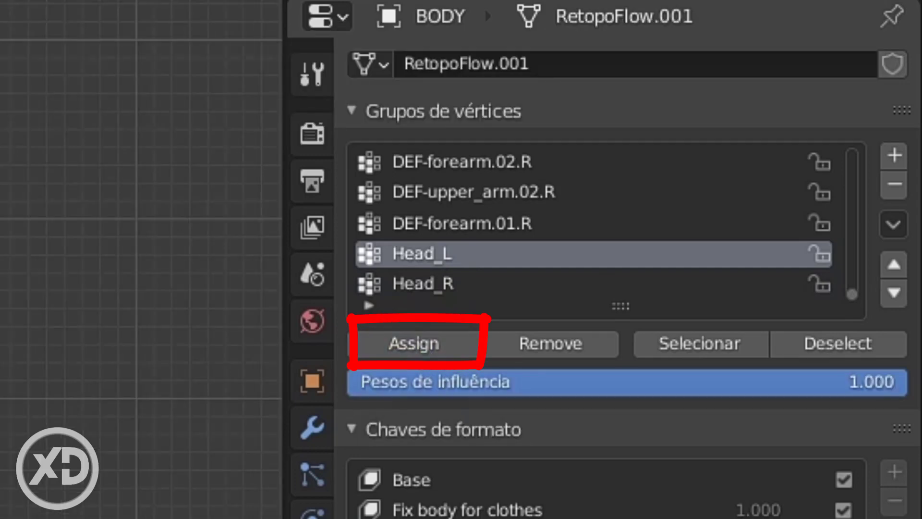
middle_click_drag(141, 259, 171, 270, "shift")
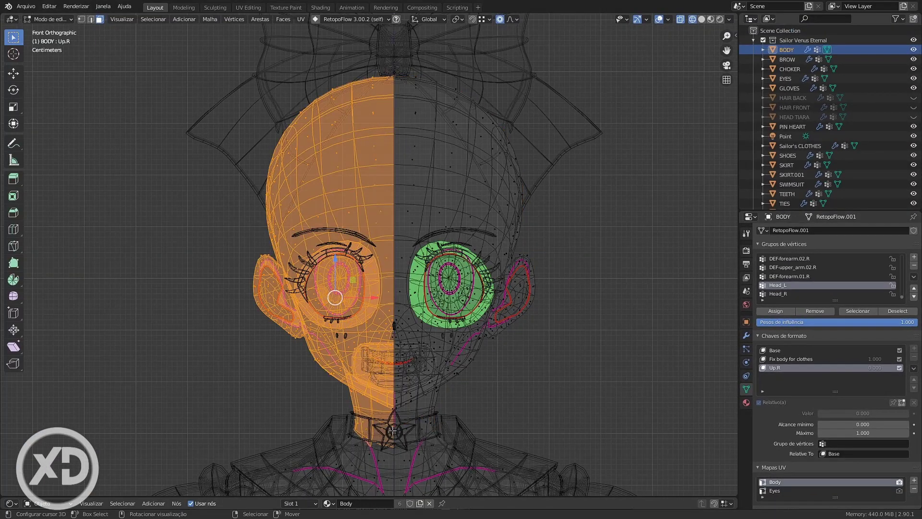
key("ctrl+shift+m")
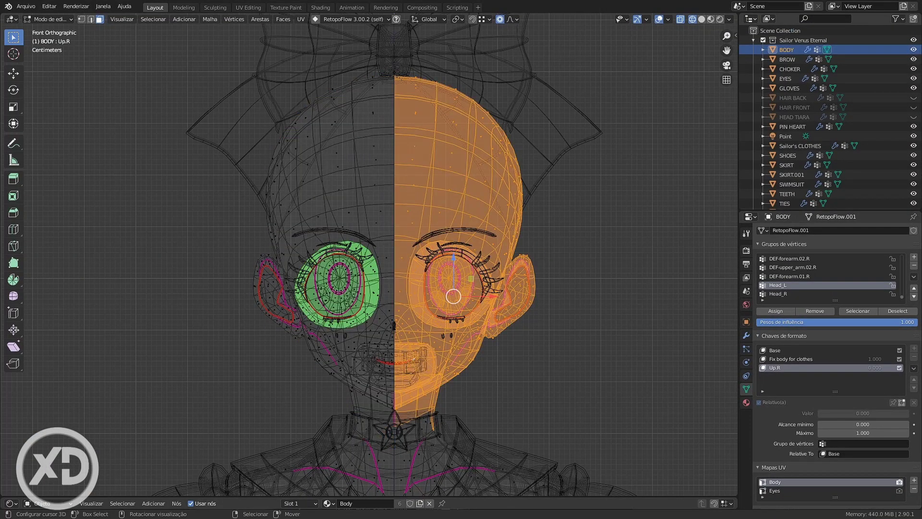
left_click_drag(230, 56, 393, 412)
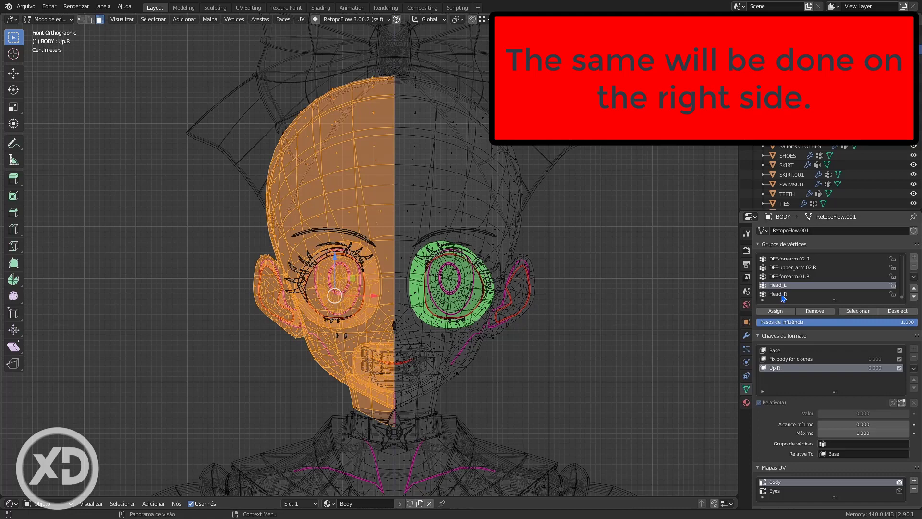
left_click(781, 293)
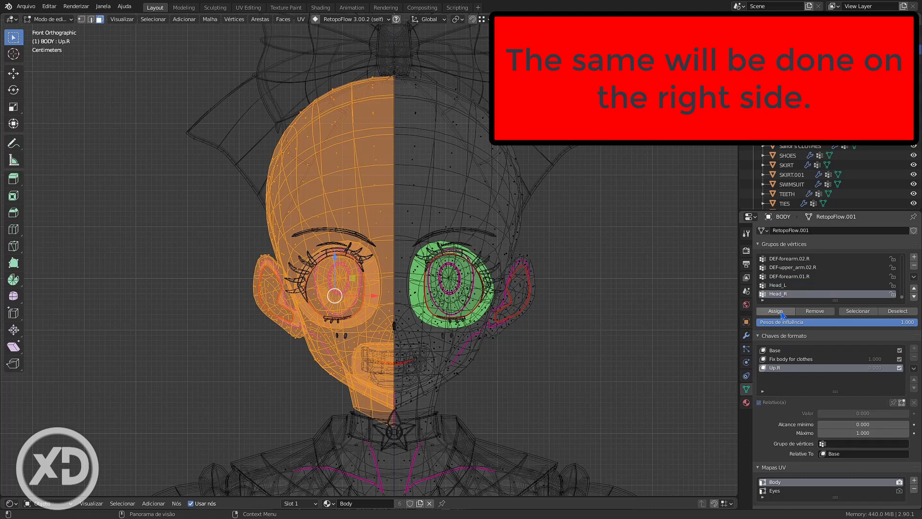
- Check which part of the head belongs to Head_L by selecting the group's vertices, and clear the selection
left_click_drag(577, 56, 393, 425)
key("ctrl+i")
left_click(778, 285)
key("alt+a")
left_click(856, 312)
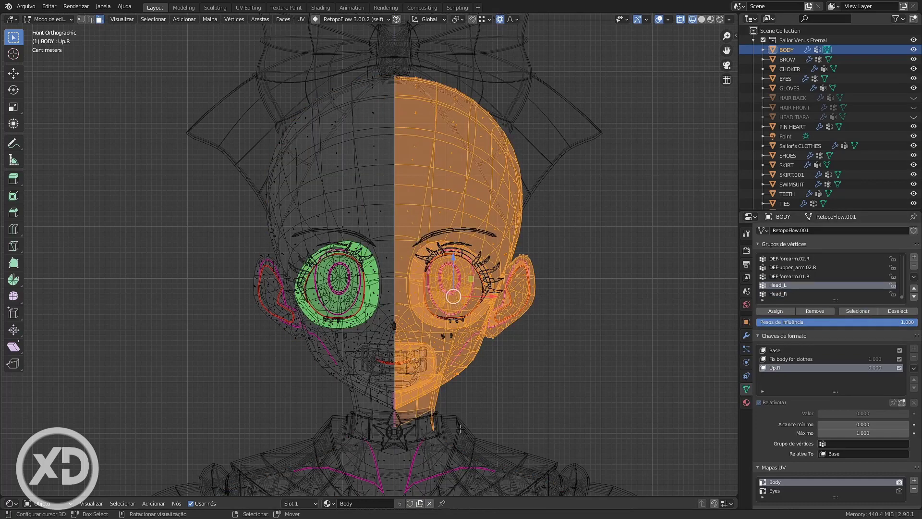
key("alt+a")
left_click(856, 312)
key("alt+a")
left_click_drag(603, 47, 394, 418)
key("alt+a")
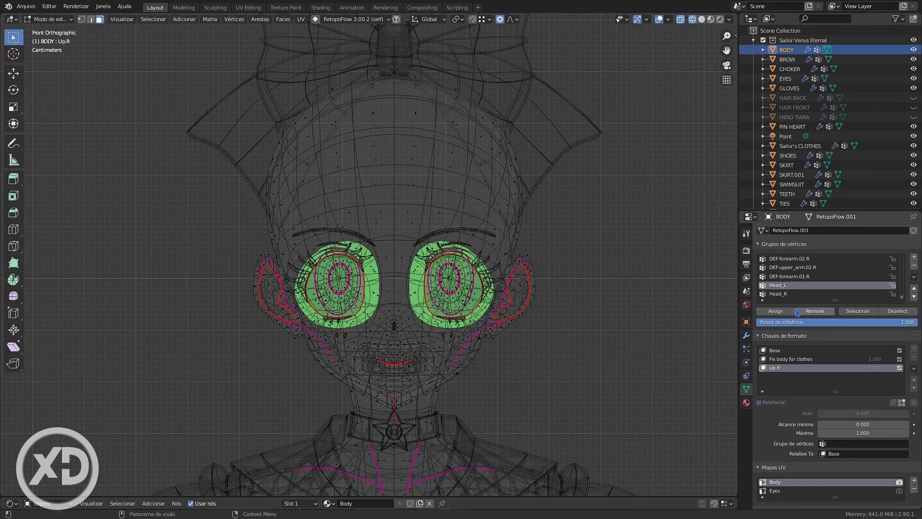
- Remove the existing vertices from Head_R and reassign the character's right half of the head to it
left_click(807, 294)
left_click(856, 312)
left_click(815, 312)
key("alt+a")
left_click(855, 312)
left_click_drag(211, 52, 394, 412)
left_click(775, 311)
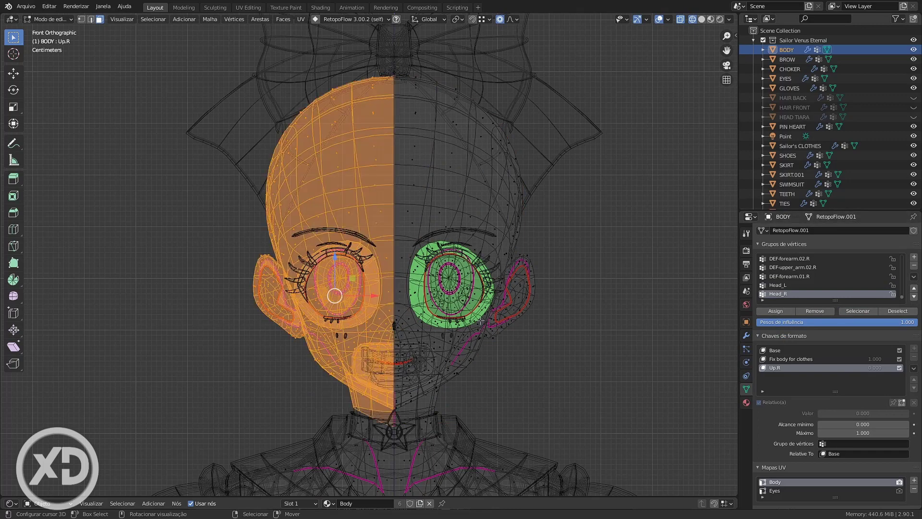
- Return to Object Mode with solid shading and pin the display of the Up.R shape key
key("alt+a")
left_click(779, 285)
middle_click_drag(560, 392, 520, 318, "shift")
key("Tab")
key("shift+z")
scroll(498, 331, "up", 3)
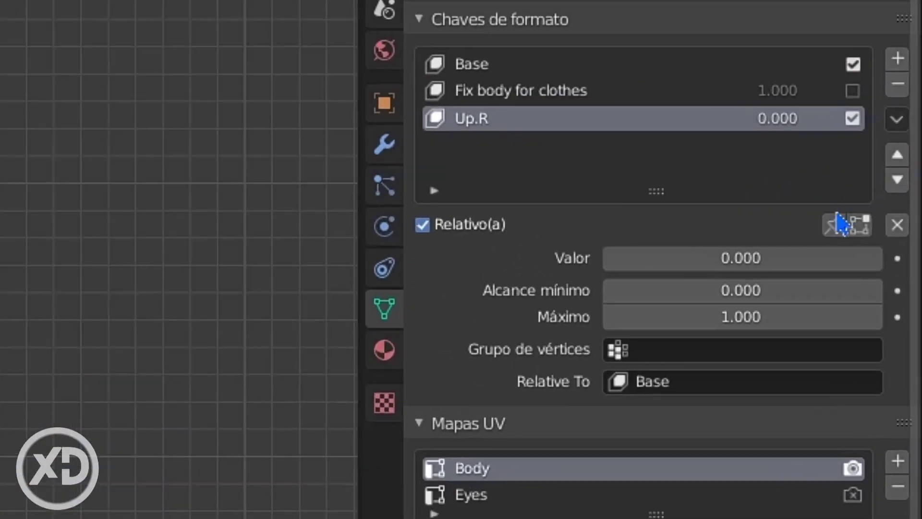
left_click(893, 361)
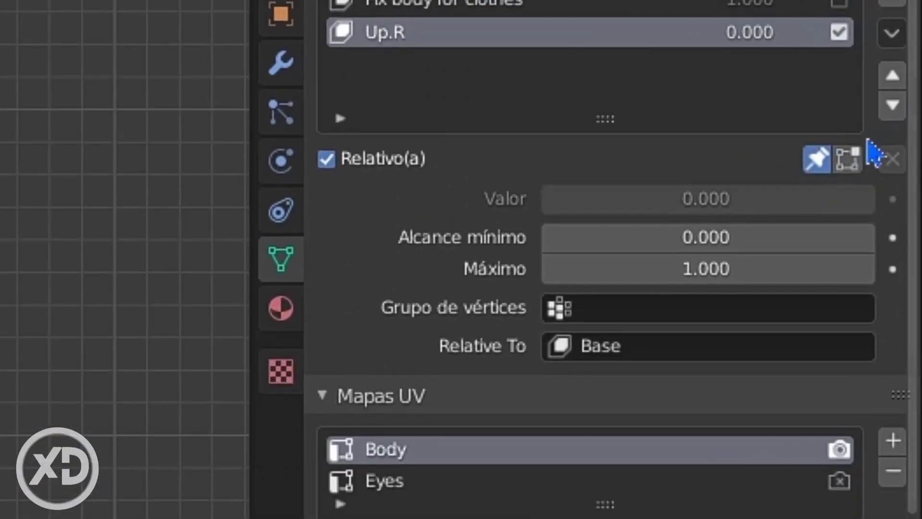
- Create a new shape key from the current mix and name it Up.L
left_click(891, 35)
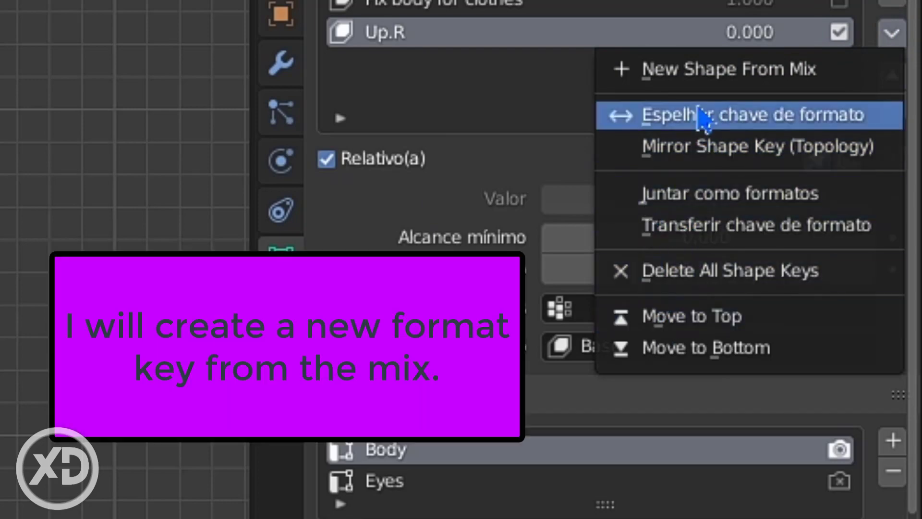
left_click(658, 86)
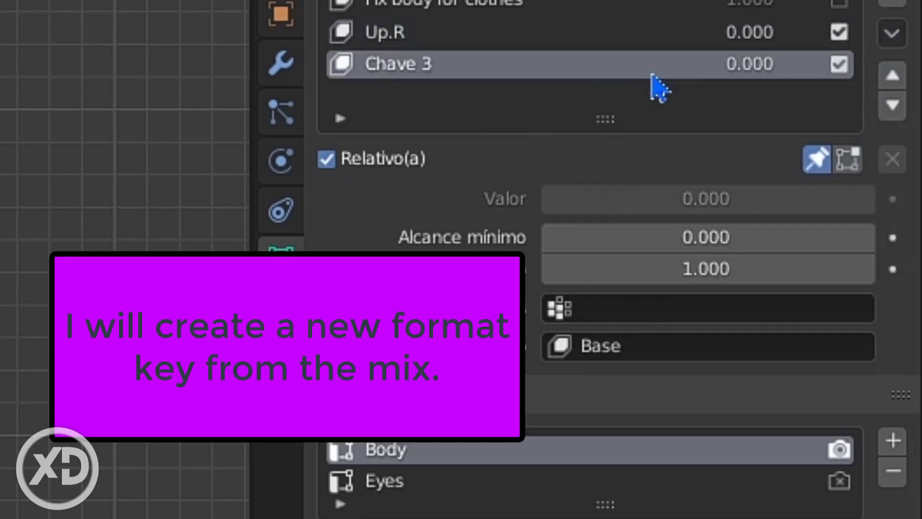
double_click(395, 65)
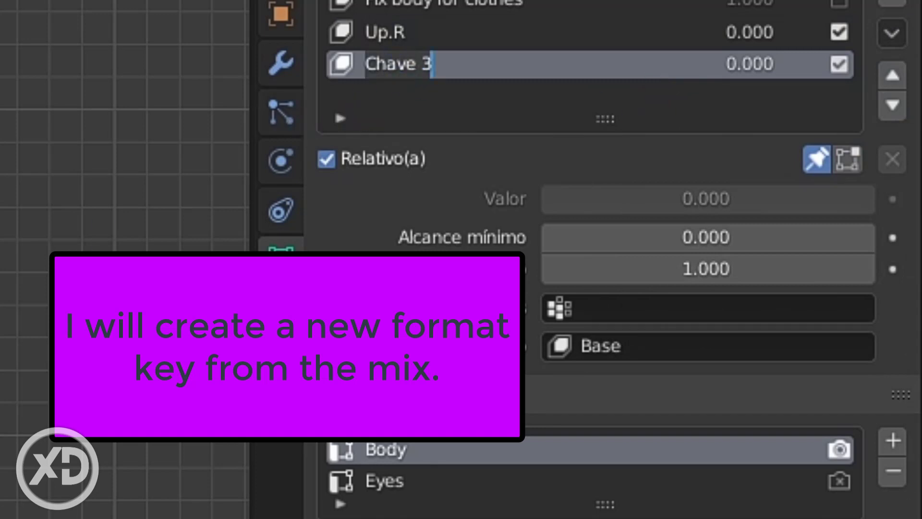
type("Up.L")
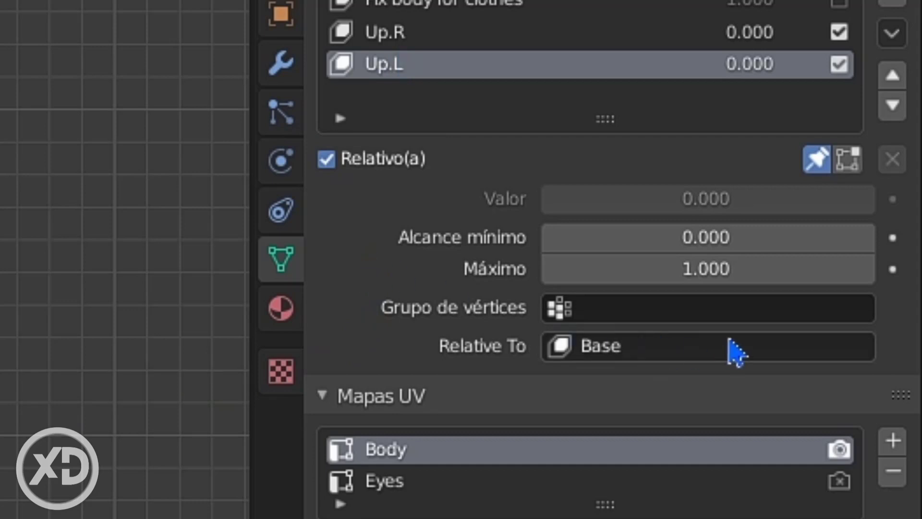
- Limit the Up.L shape key to the Head_L vertex group
left_click(657, 313)
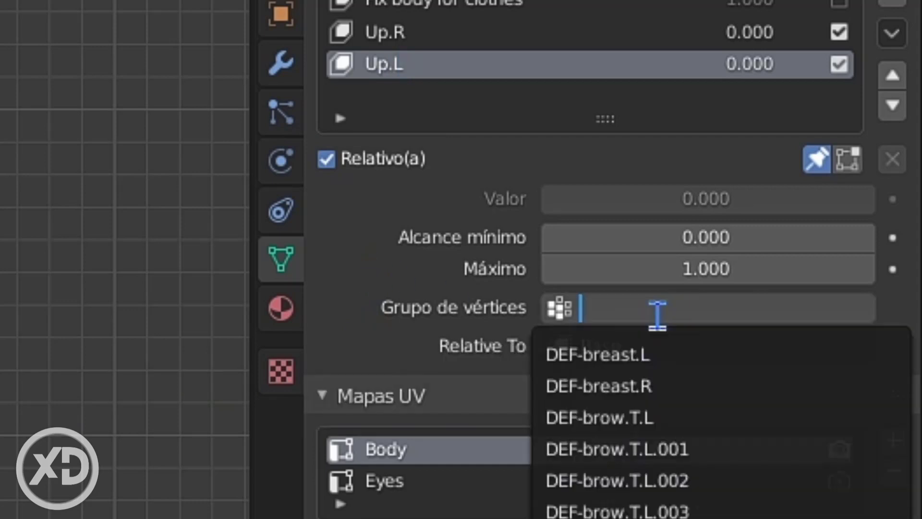
type("head")
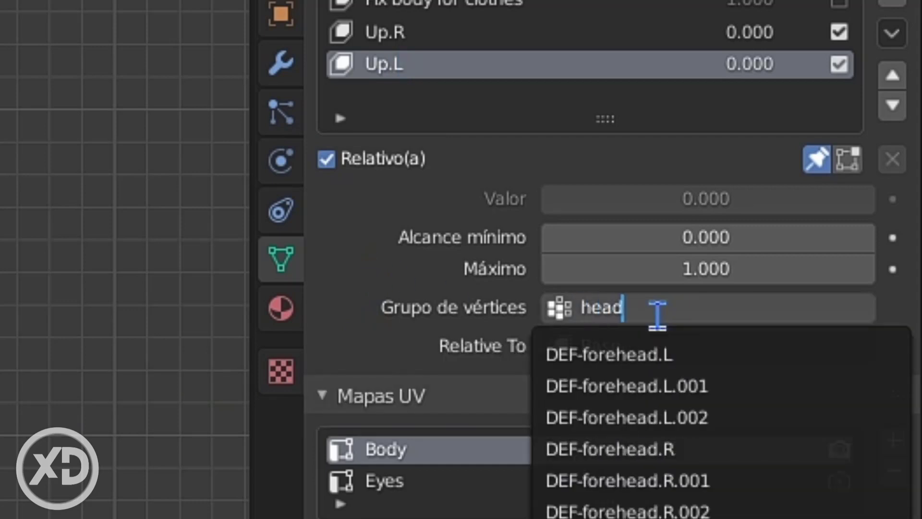
key("Return")
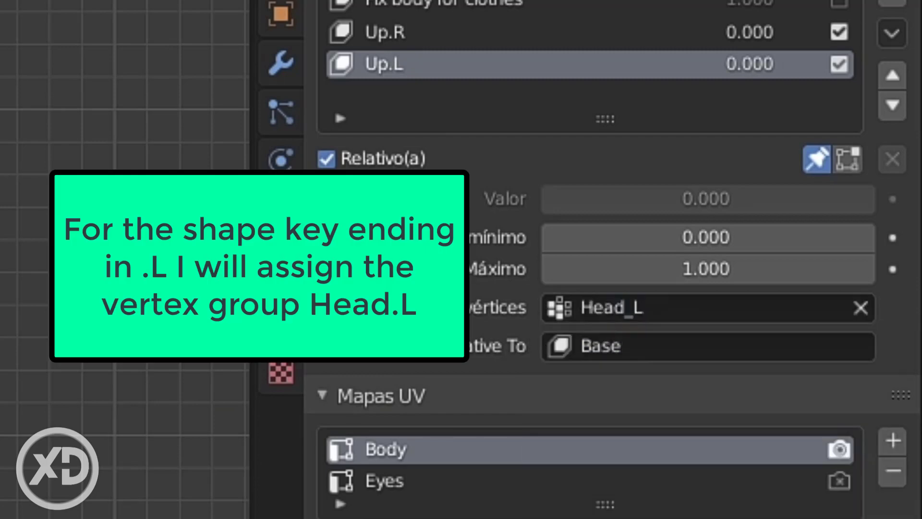
- Limit the Up.R shape key to the Head_R vertex group
left_click(400, 34)
left_click(686, 308)
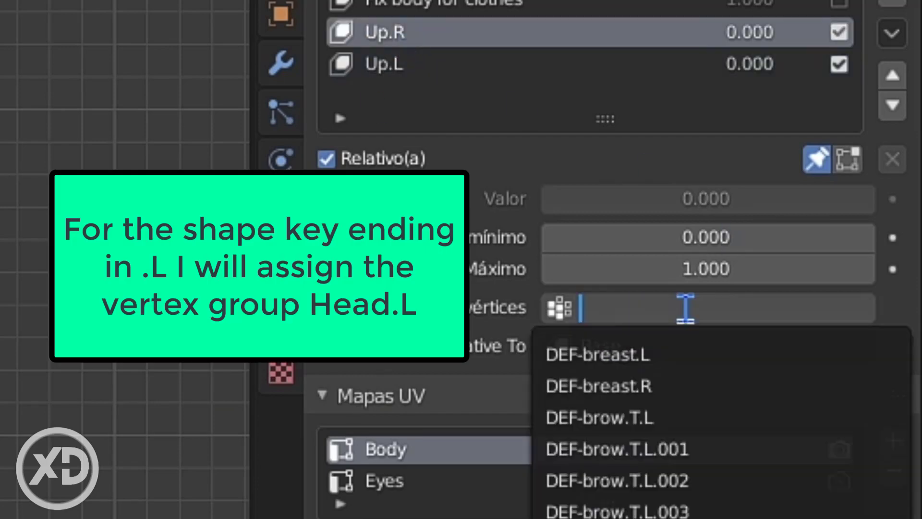
type("head")
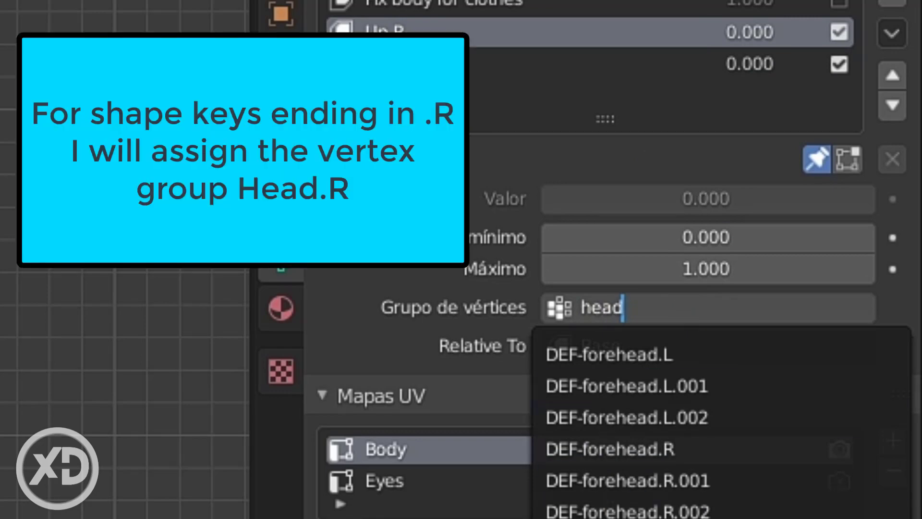
key("Return")
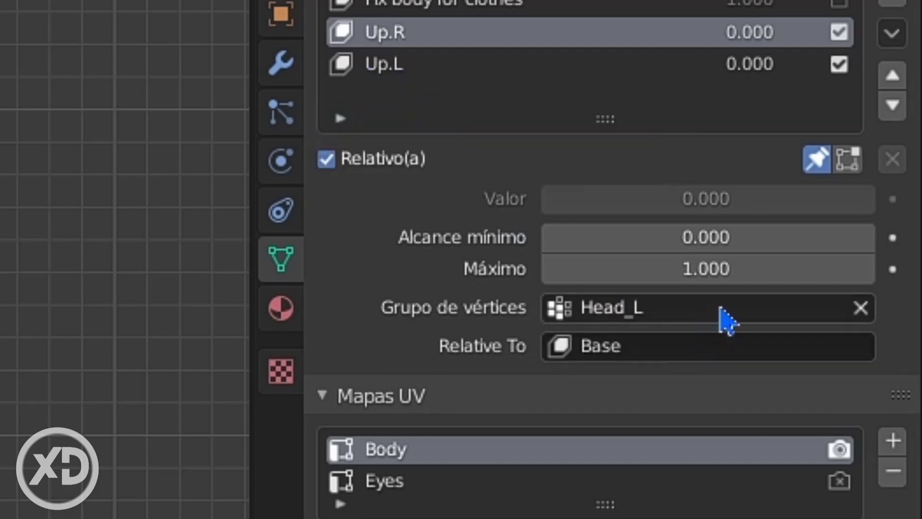
left_click(785, 305)
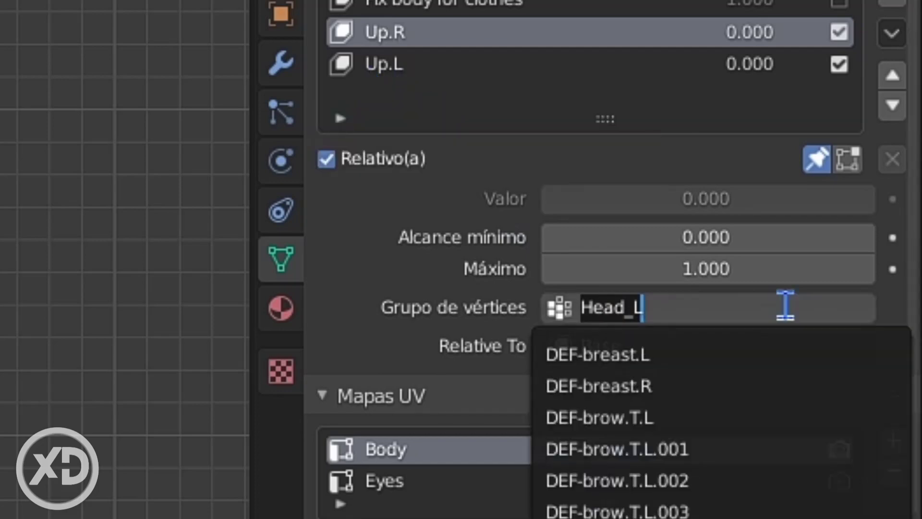
type("head")
left_click(769, 518)
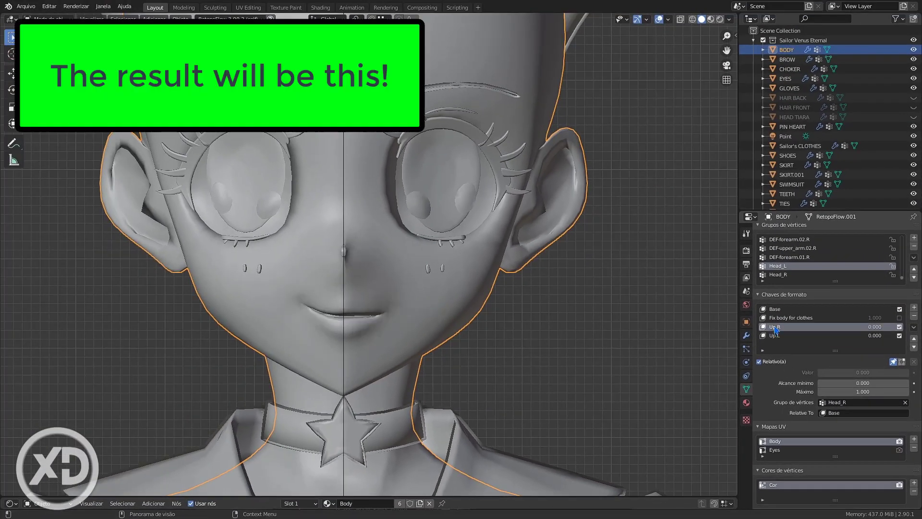
- Preview the one-sided smiles by switching between the pinned Up.L and Up.R shape keys
left_click(774, 335)
left_click(774, 327)
left_click(773, 336)
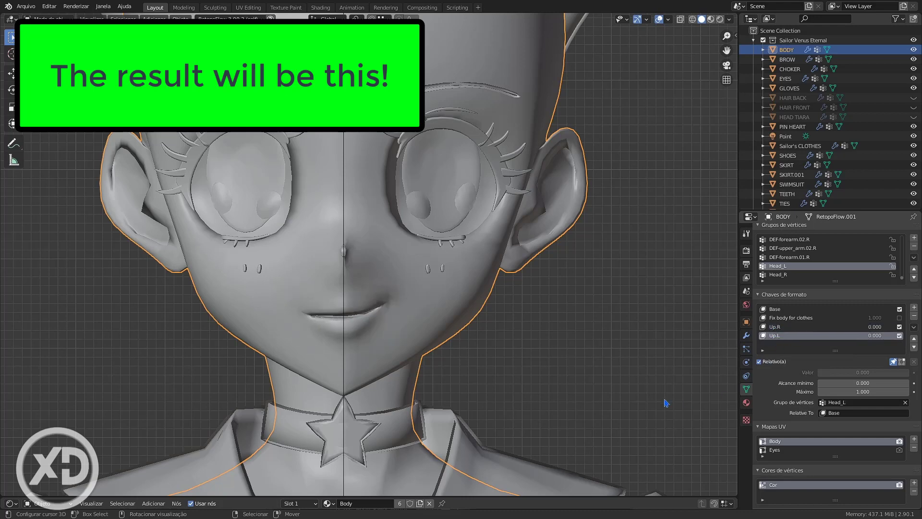
scroll(466, 287, "down", 2)
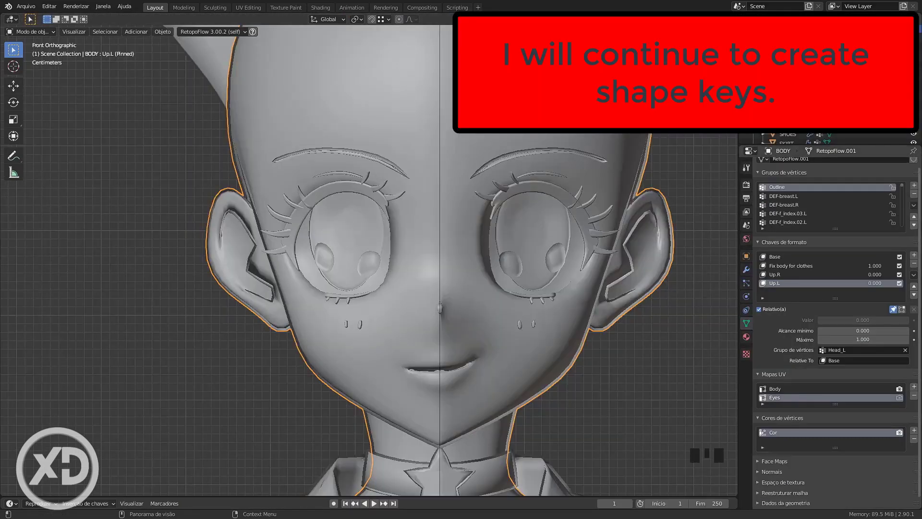
- In a new shape key, pull the mouth-corner face outward with proportional editing to widen the mouth
middle_click_drag(480, 336, 509, 288, "shift")
key("3")
key("o")
left_click(430, 345)
left_click_drag(472, 348, 550, 347)
middle_click_drag(509, 289, 510, 331, "ctrl")
middle_click_drag(290, 312, 290, 241, "ctrl")
- Move single vertices beside the mouth corner outward along X with proportional editing off
key("1")
right_click(486, 298)
key("o")
left_click_drag(523, 294, 585, 295)
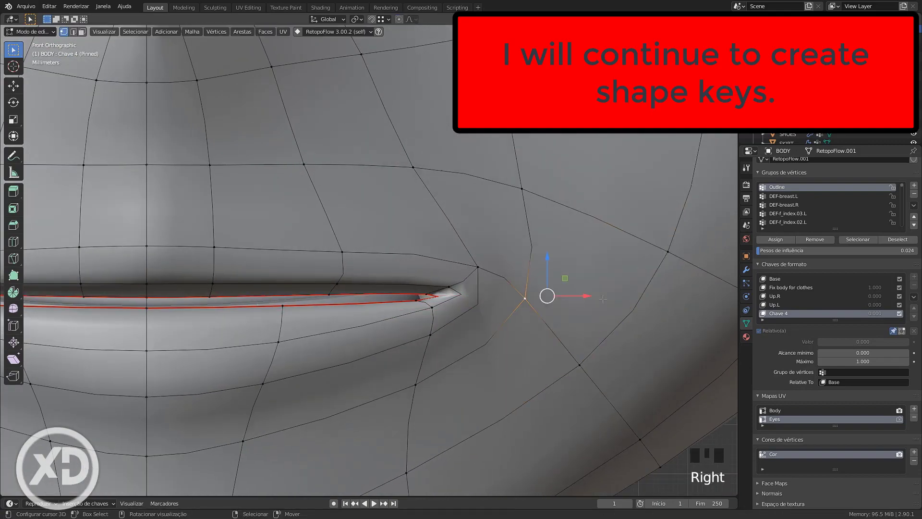
right_click(458, 267)
left_click_drag(533, 264, 575, 264)
- Move the inner mouth-corner face outward about 0.007 m along X with proportional editing on
middle_click_drag(151, 139, 151, 62, "ctrl")
key("3")
right_click(635, 252)
middle_click_drag(119, 116, 119, 179, "ctrl")
key("o")
left_click_drag(471, 299, 498, 299)
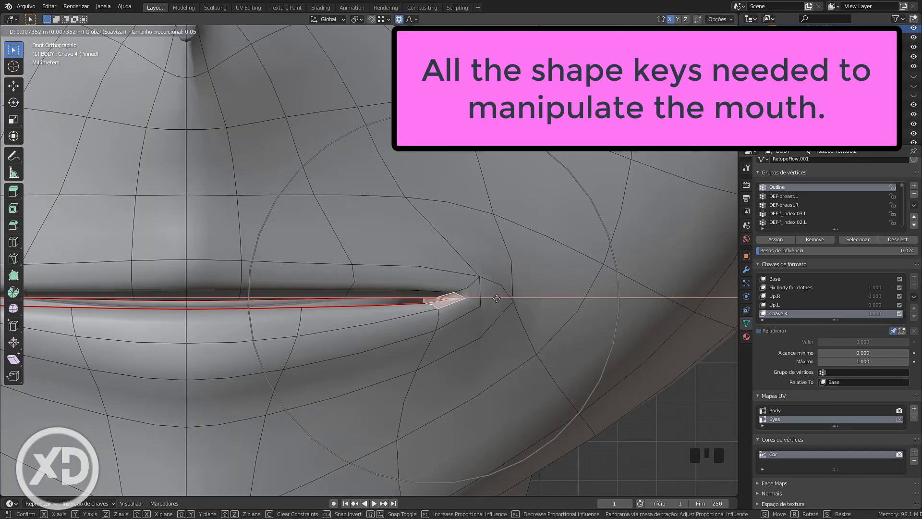
- Nudge a vertex below the mouth corner outward without proportional editing and leave Edit Mode
key("o")
key("1")
right_click(539, 354)
left_click_drag(580, 350, 591, 350)
middle_click_drag(594, 343, 594, 399, "ctrl")
key("Tab")
middle_click_drag(387, 284, 385, 192, "ctrl")
- Add another shape key and reposition the mouth-corner geometry to narrow the mouth
left_click(914, 254)
key("Tab")
middle_click_drag(475, 293, 375, 269)
left_click_drag(540, 358, 576, 374)
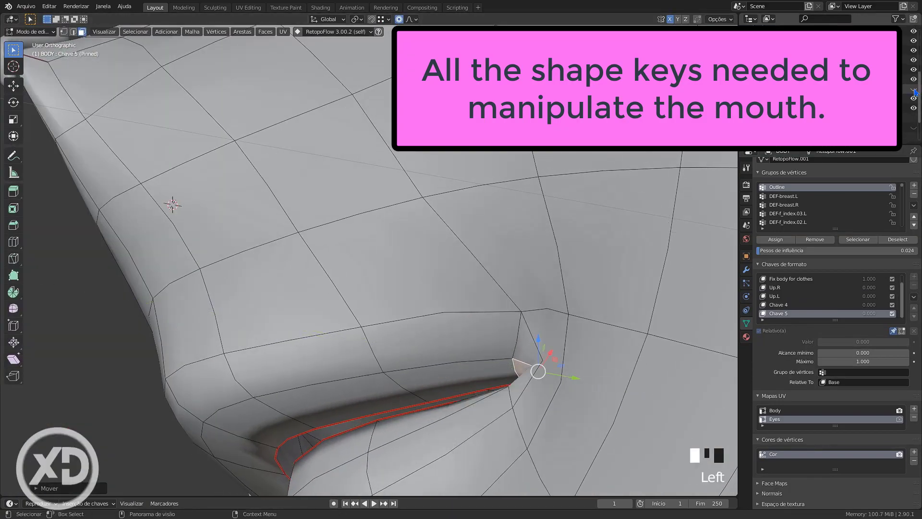
middle_click_drag(577, 375, 586, 356)
key("2")
right_click(537, 321)
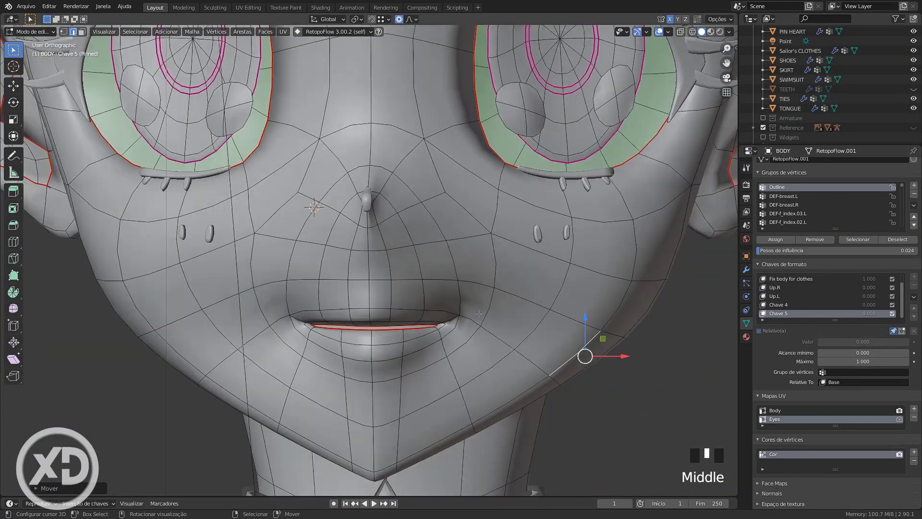
- Return to Object Mode, rename the wide-mouth shape key Left, and rename Up.R and Up.L as Uper.R and Uper.L
key("Tab")
left_click(914, 286)
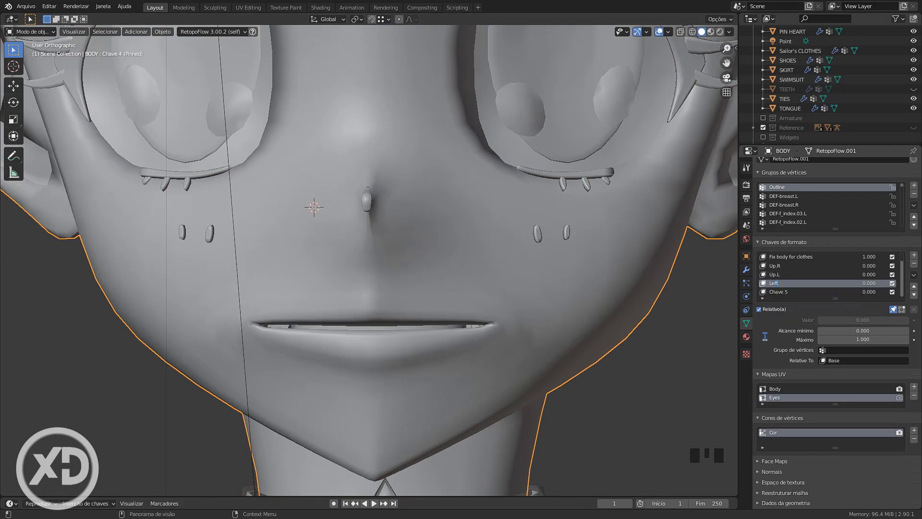
- Move the Left shape key's mouth-corner face back about 0.0015 m along Y with proportional editing at size 0.05
middle_click_drag(461, 298, 423, 331)
left_click(31, 31)
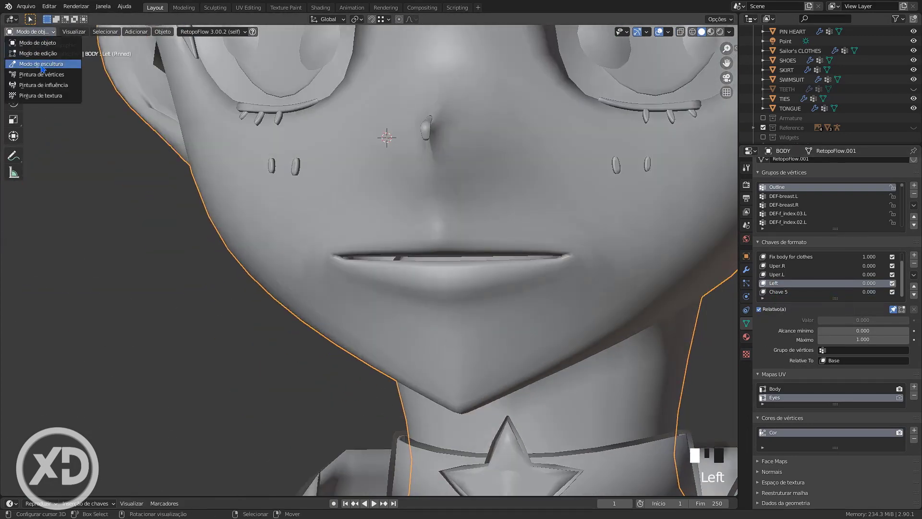
left_click(42, 65)
mouse_move(534, 431)
middle_mouse_down()
mouse_move(459, 315)
mouse_move(432, 297)
mouse_move(337, 288)
middle_mouse_up()
key("Tab")
right_click(572, 270)
left_click_drag(618, 273, 621, 274)
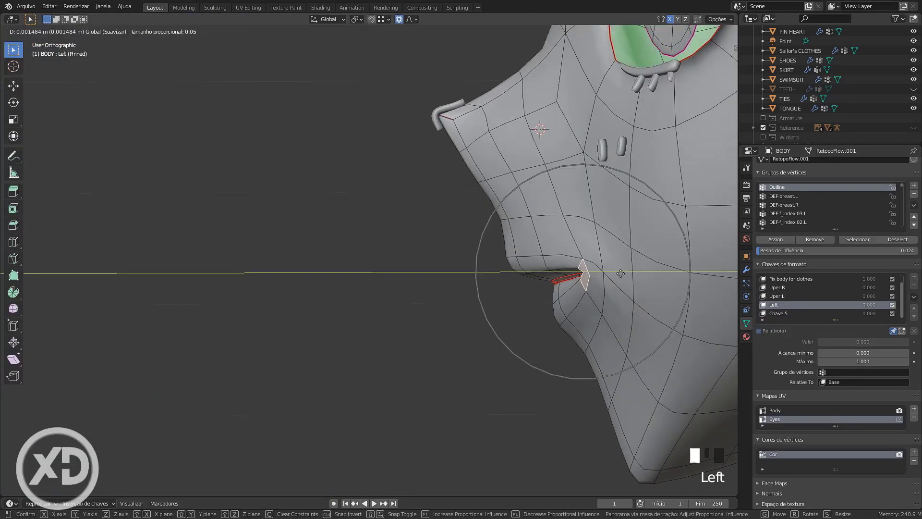
middle_click_drag(621, 273, 495, 272)
- Add a shape key, name it Lower, and pull its mouth-corner vertices down into a frown
left_click(914, 255)
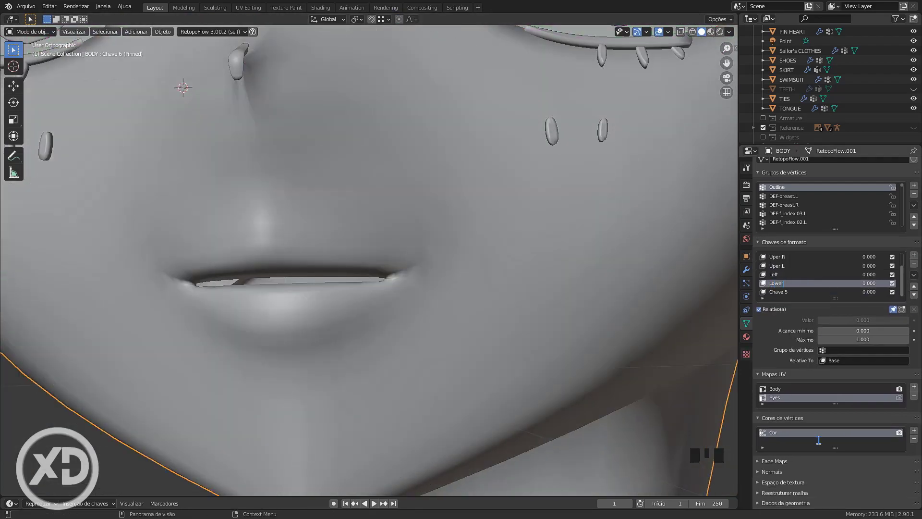
key("Return")
key("Tab")
middle_click_drag(394, 293, 422, 290)
middle_click_drag(422, 291, 572, 259, "shift")
right_click(521, 294)
middle_click_drag(524, 288, 526, 300)
right_click(577, 291)
middle_click_drag(586, 292, 585, 269)
middle_click_drag(585, 288, 586, 262, "ctrl")
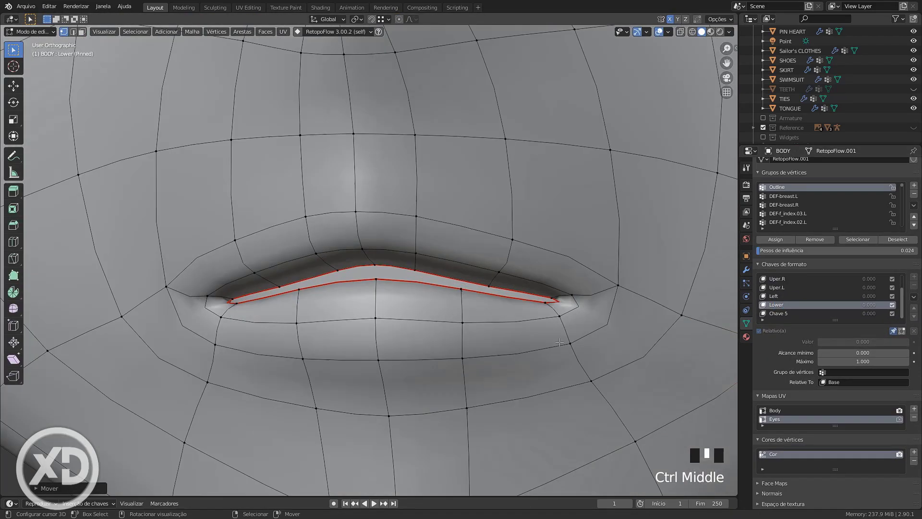
- Lower the inner mouth-corner face of the Lower shape key and soften the corner with the Smooth sculpt brush
key("3")
right_click(586, 306)
left_click_drag(591, 265, 591, 279)
left_click(661, 287)
middle_click_drag(661, 287, 662, 298, "shift")
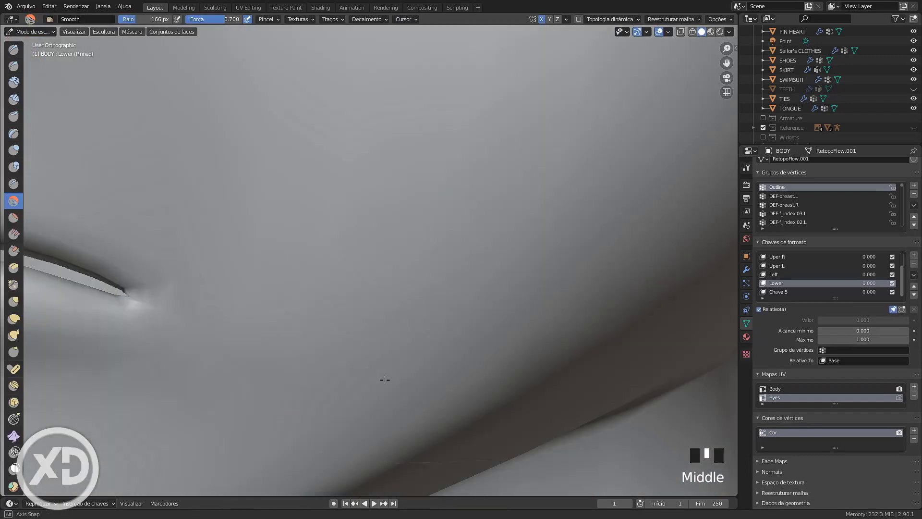
scroll(384, 379, "down", 3)
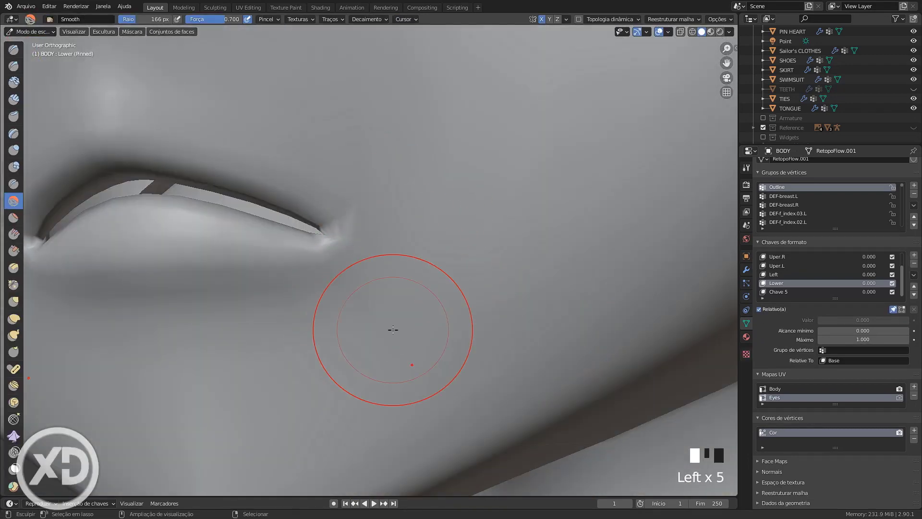
middle_click_drag(391, 325, 417, 284)
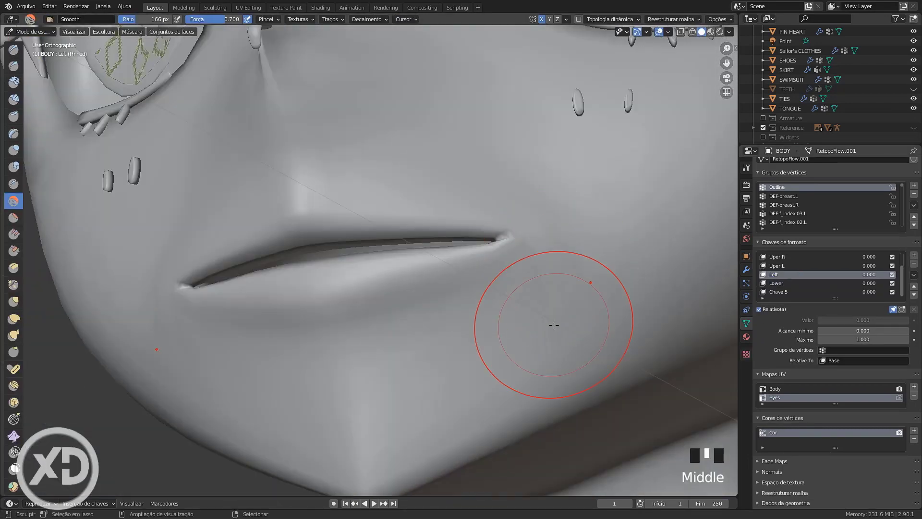
- On the Left shape key, flatten the skin around the mouth corner with the Flatten/Contrast brush, raising its strength to 1.000
left_click(487, 281)
mouse_move(486, 280)
middle_mouse_down()
mouse_move(405, 197)
mouse_move(457, 288)
mouse_move(432, 236)
middle_mouse_up()
key("shift+t")
left_click_drag(423, 236, 438, 225)
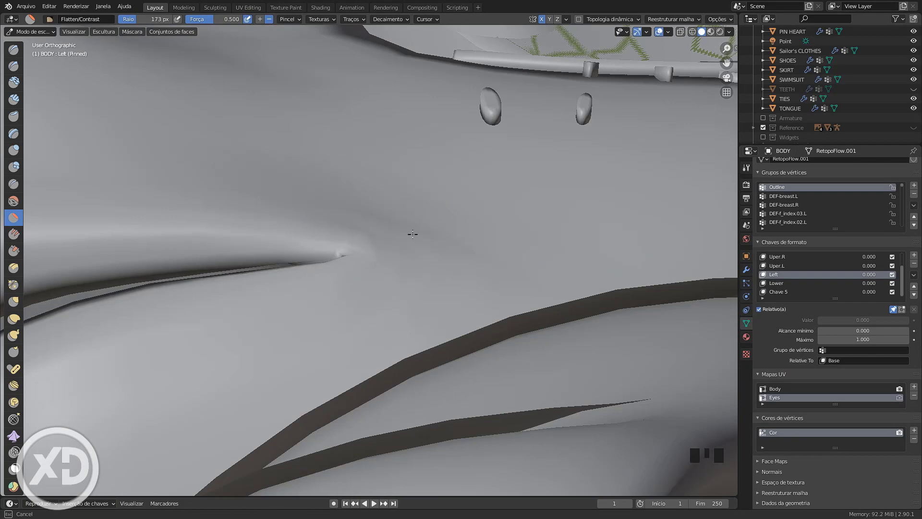
left_click_drag(420, 259, 413, 265)
middle_click_drag(413, 264, 389, 331)
mouse_move(384, 307)
left_mouse_down()
mouse_move(379, 329)
mouse_move(430, 317)
left_mouse_up()
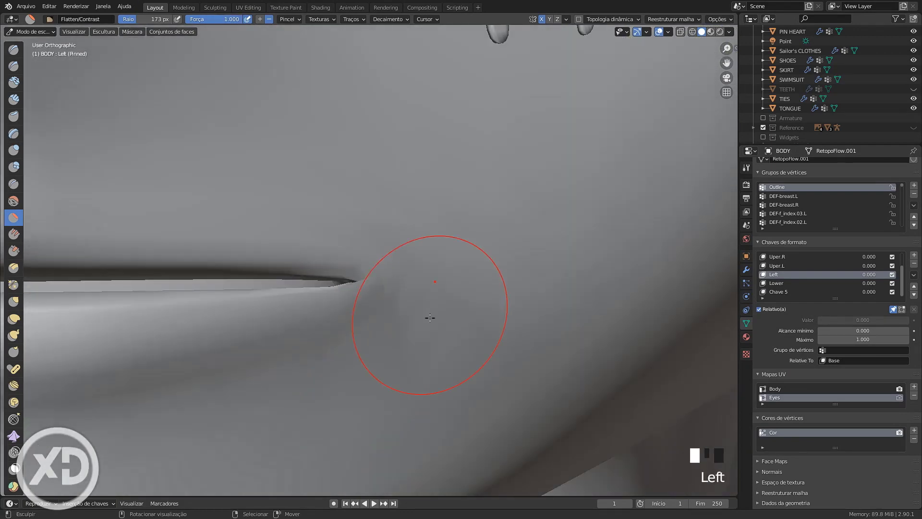
mouse_move(430, 317)
middle_mouse_down()
mouse_move(418, 363)
mouse_move(432, 288)
middle_mouse_up()
- Reposition the vertices around the Left shape key's mouth corner in Edit Mode and leave it
left_click(35, 32)
left_click(40, 53)
middle_click_drag(336, 269, 432, 269)
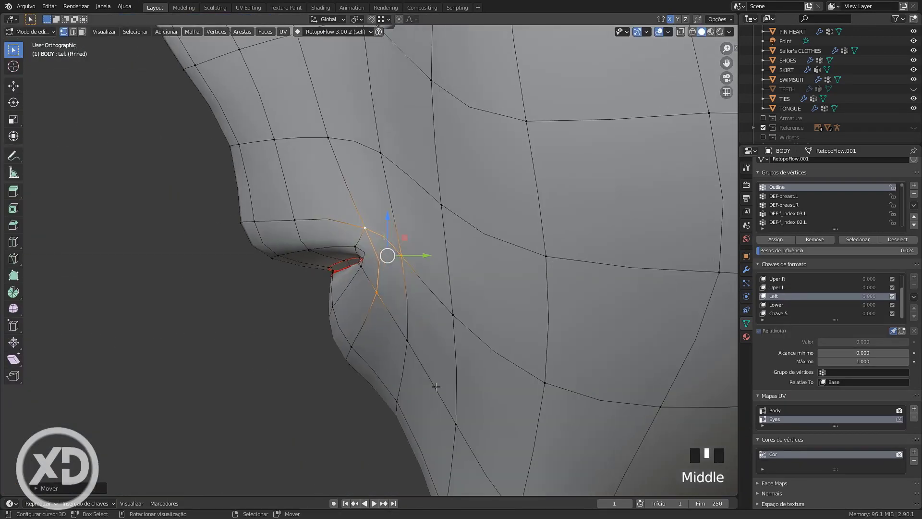
key("Tab")
- Smooth the skin around the Left shape key's mouth corner with the Smooth sculpt brush
mouse_move(471, 307)
middle_mouse_down("ctrl")
mouse_move(478, 344)
mouse_move(413, 336)
middle_mouse_up("ctrl")
left_click(35, 32)
left_click(40, 62)
left_click(14, 200)
middle_click_drag(384, 202, 439, 128)
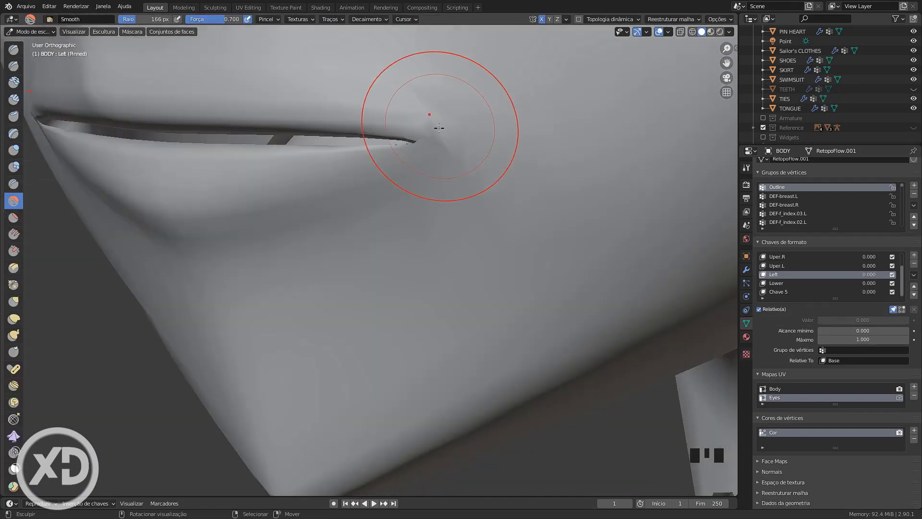
left_click_drag(445, 198, 404, 125)
mouse_move(404, 124)
middle_mouse_down()
mouse_move(556, 317)
mouse_move(499, 288)
mouse_move(533, 307)
mouse_move(591, 297)
middle_mouse_up()
- Move a vertex beside the Left shape key's mouth corner outward in Edit Mode and return to Object Mode
key("Tab")
right_click(543, 321)
left_click_drag(624, 288, 662, 289)
middle_click_drag(662, 289, 577, 308, "ctrl")
middle_click_drag(576, 307, 484, 269)
key("Tab")
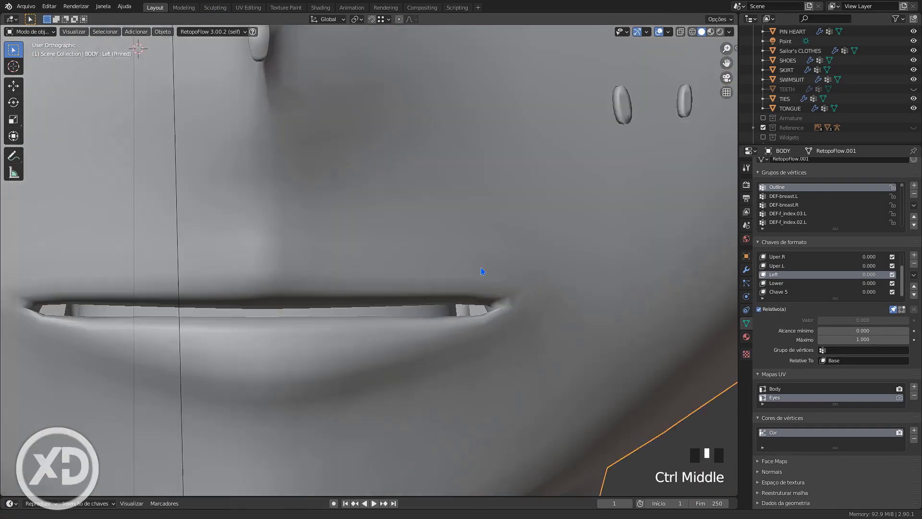
- Refine the shape of the Left shape key's mouth corner with short strokes of the Grab sculpt brush
left_click(34, 32)
left_click(40, 63)
left_click(13, 336)
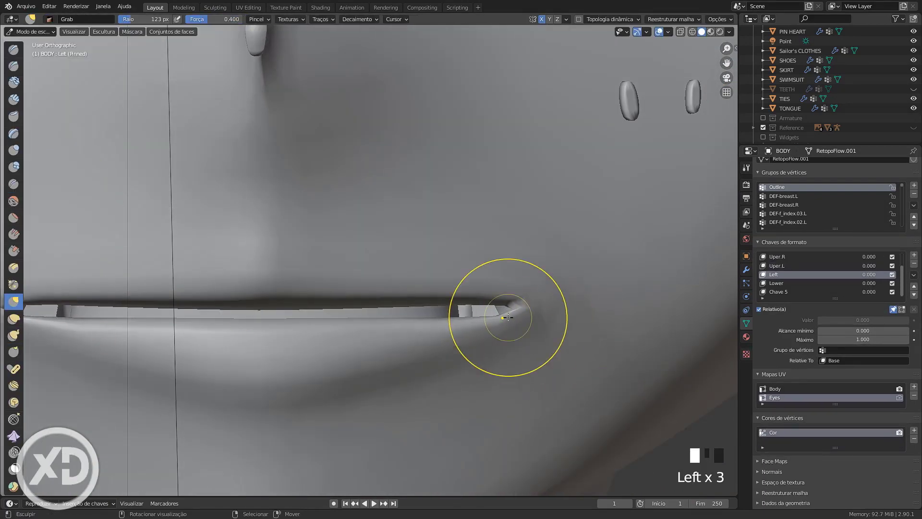
left_click_drag(508, 317, 515, 314)
mouse_move(515, 314)
middle_mouse_down()
mouse_move(531, 307)
mouse_move(555, 327)
middle_mouse_up()
left_click_drag(556, 327, 548, 322)
scroll(528, 336, "down", 4)
mouse_move(528, 336)
middle_mouse_down()
mouse_move(469, 370)
mouse_move(474, 364)
mouse_move(456, 353)
middle_mouse_up()
scroll(470, 371, "up", 4)
scroll(456, 352, "down", 6)
- In Object Mode, create a Right counterpart of the Left shape key, assigning Head_R to Right and Head_L to Left
left_click(34, 32)
left_click(37, 43)
left_click(914, 287)
left_click(914, 286)
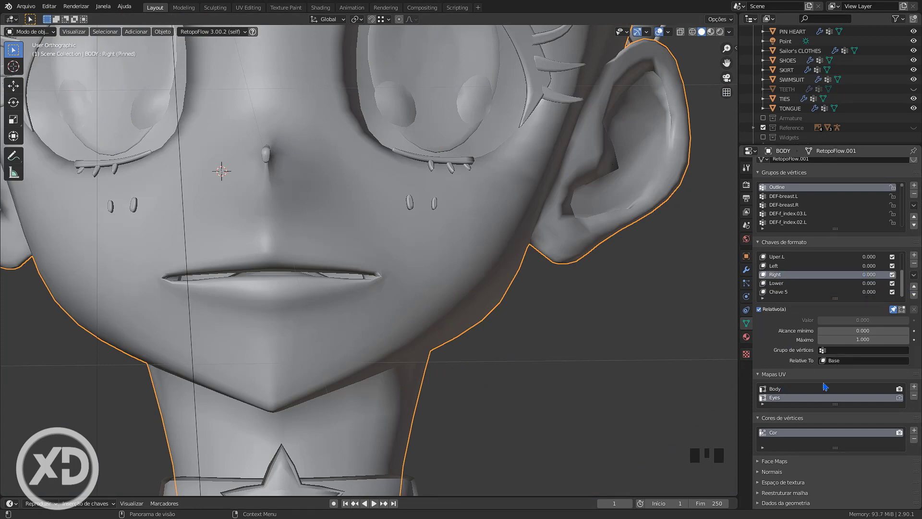
left_click(841, 351)
left_click(833, 433)
left_click(775, 267)
left_click(838, 350)
- Create a second shape key from the lowered mouth and name the pair Lower.R and Lower.L
left_click(778, 283)
middle_click_drag(385, 288, 377, 308)
left_click(914, 255)
left_click(794, 274, "ctrl")
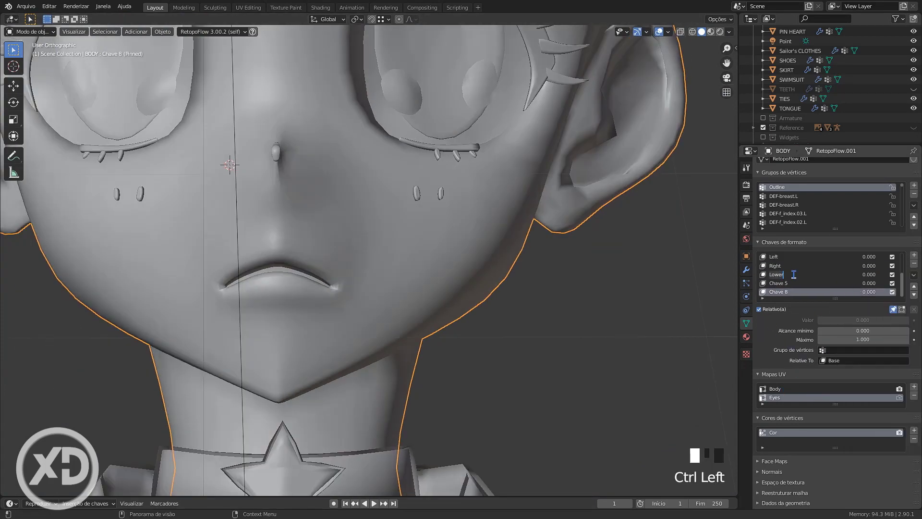
left_click(913, 286)
left_click(785, 274)
- Assign vertex group Head_R to Lower.R and Head_L to Lower.L, and lengthen the shape key list
left_click(854, 350)
left_click(836, 432)
left_click(781, 283)
left_click(843, 350)
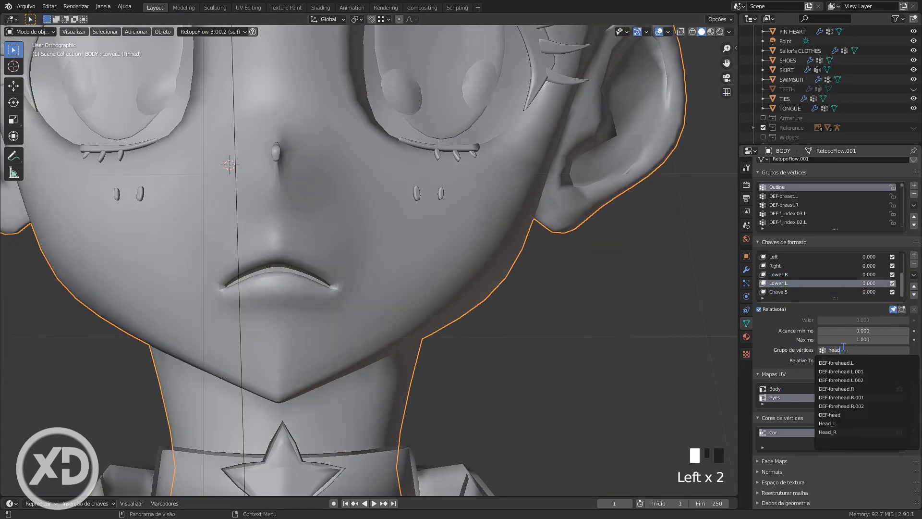
left_click(838, 423)
left_click(771, 296)
left_click_drag(875, 297, 614, 337)
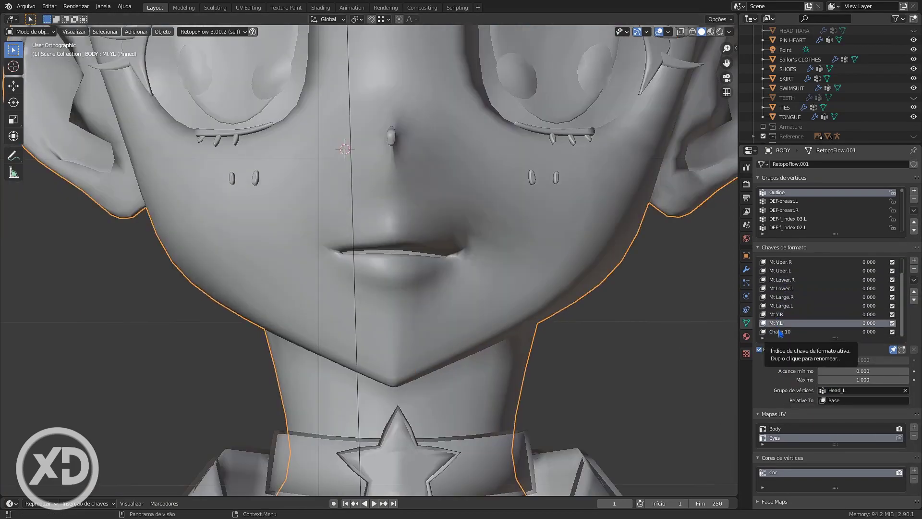
- On the newest shape key, pull the inner mouth corners inward along X using proportional editing to make a small mouth
left_click(780, 332)
key("Tab")
scroll(526, 191, "up", 1)
left_click(399, 19)
left_click(413, 20)
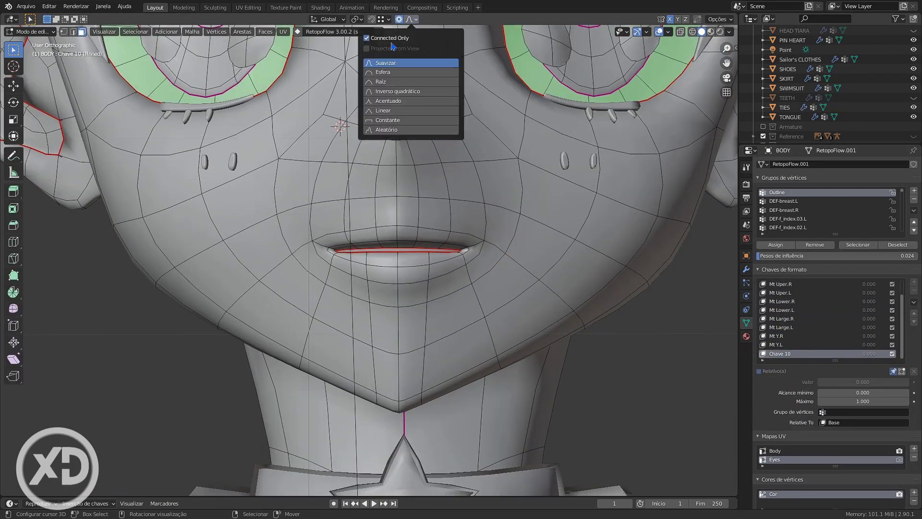
key("g")
key("x")
left_click(427, 264)
middle_click_drag(480, 298, 464, 307)
scroll(463, 307, "down", 4)
scroll(464, 307, "up", 1)
- Turn off proportional editing and reposition individual vertices around the small mouth's corners and lips
key("1")
key("o")
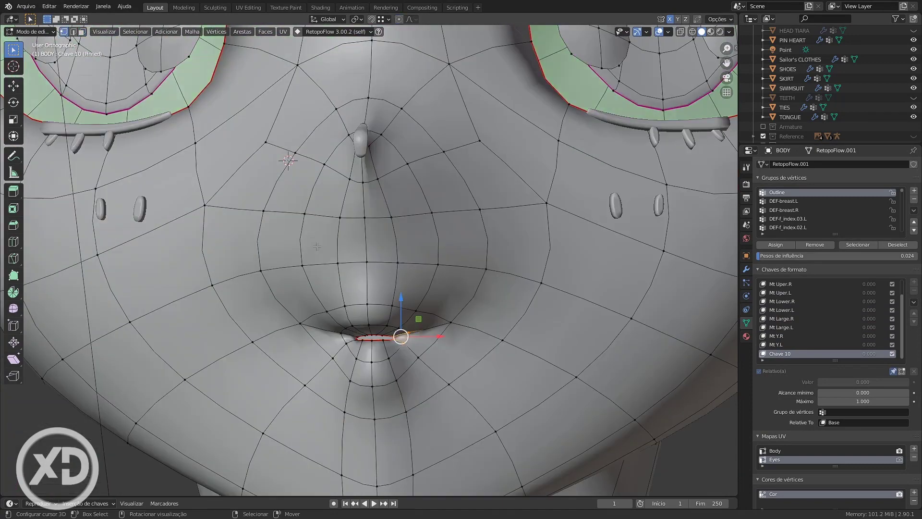
right_click(522, 281)
left_click_drag(550, 284, 566, 286)
middle_click_drag(565, 287, 552, 250)
right_click(472, 180)
left_click_drag(517, 179, 500, 179)
right_click(381, 350)
left_click_drag(405, 344, 397, 345)
middle_click_drag(397, 345, 537, 331)
- Adjust the vertices below the small mouth's lower lip and near its corner, and return to Object Mode
right_click(525, 429)
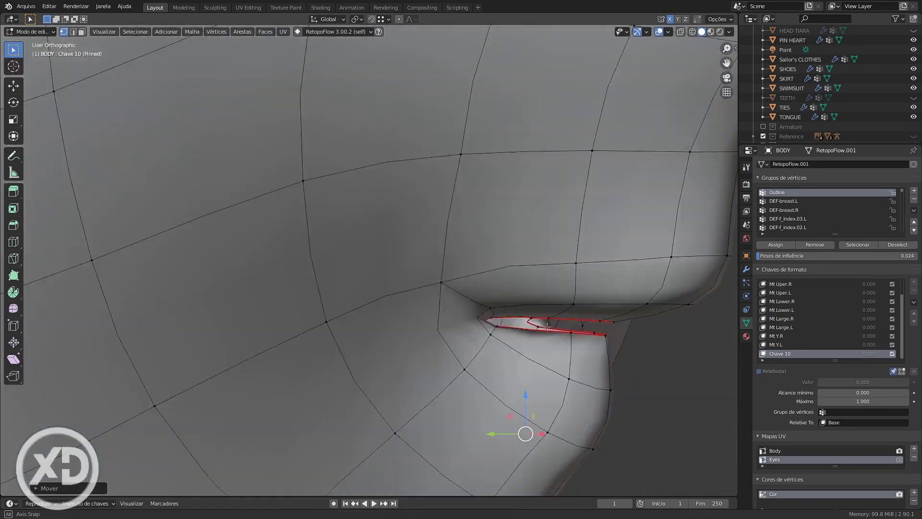
middle_click_drag(490, 432, 364, 423)
right_click(424, 298)
key("Return")
key("Tab")
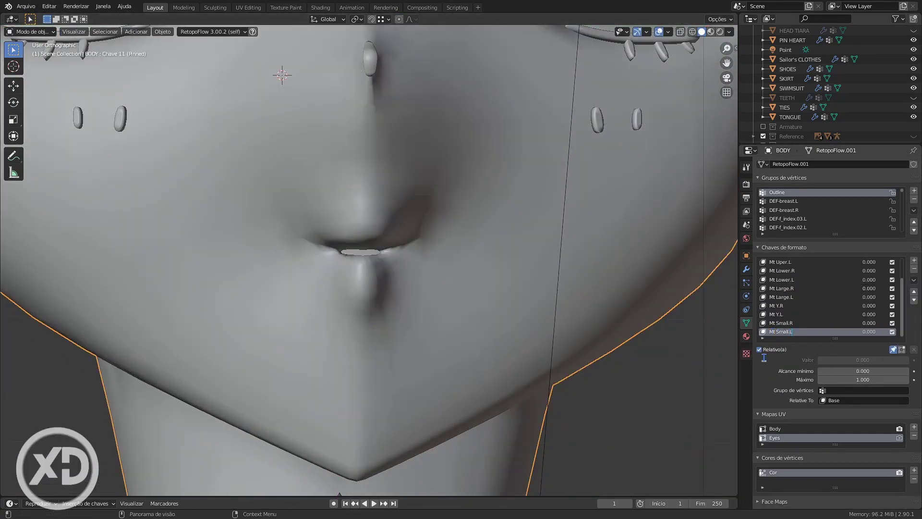
- Finish naming the shape key Mt Small.L, and assign Head_L to it and Head_R to Mt Small.R
key("Return")
left_click(849, 391)
left_click(781, 324)
left_click(849, 391)
left_click(776, 306)
left_click(777, 279)
- Show the Armature collection, display the rig's bones as B-Bones (Maleável) on the first layer, and enter Pose Mode
left_click(763, 126)
right_click(570, 384)
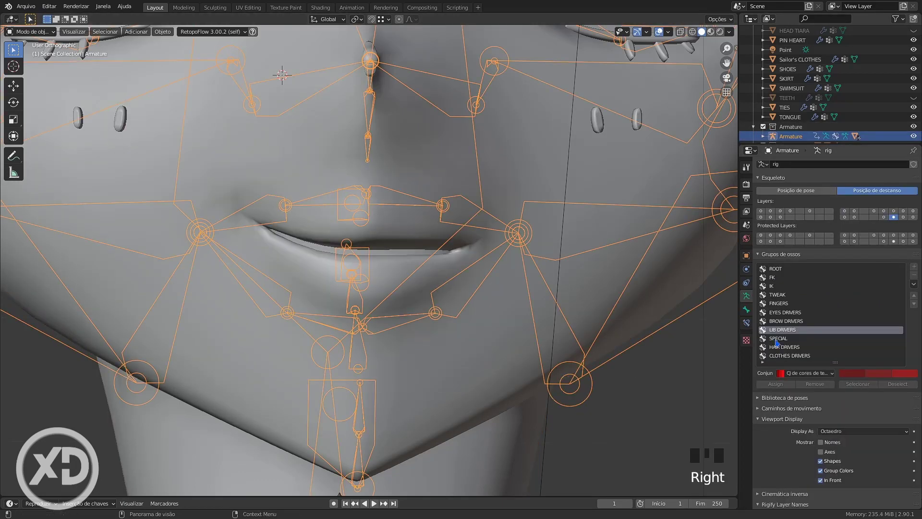
left_click(863, 431)
left_click(836, 471)
left_click(760, 211)
scroll(368, 259, "down", 3)
scroll(368, 259, "up", 3)
left_click(31, 32)
left_click(36, 63)
right_click(336, 356)
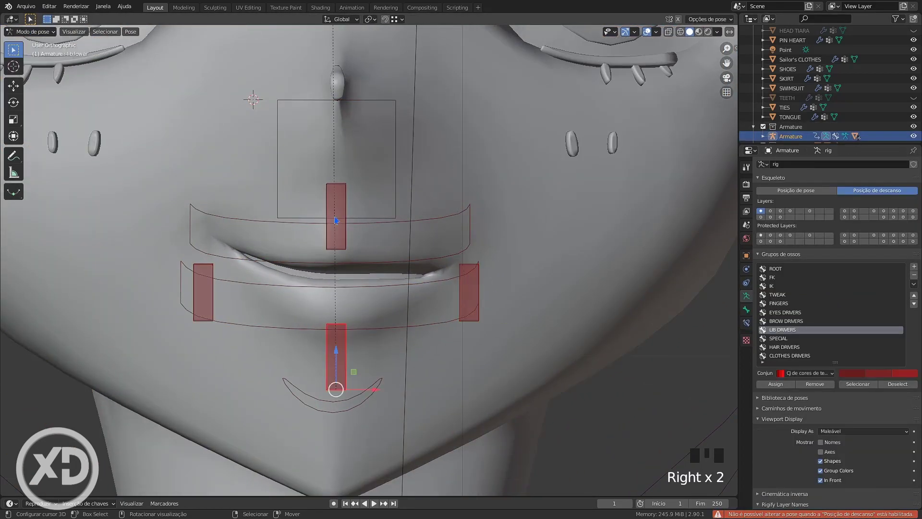
- In armature Edit Mode, move the mouth-corner control bone inward to the corner of the mouth
key("Tab")
right_click(469, 292)
left_click_drag(488, 276, 450, 257)
key("Tab")
middle_click_drag(358, 376, 396, 377)
- Move the lower-lip control bone up and the upper-lip control bone down toward the lips
key("Tab")
right_click(350, 344)
left_click_drag(349, 298, 350, 259)
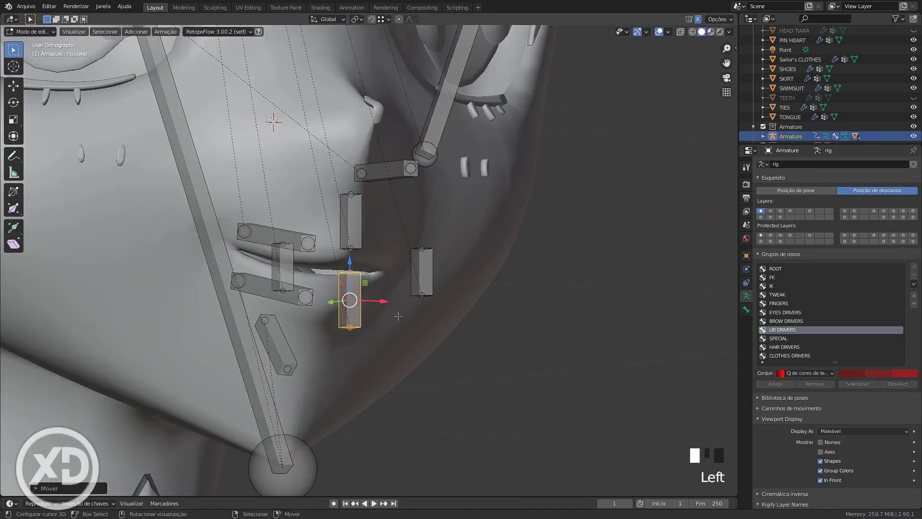
right_click(351, 222)
left_click_drag(351, 183, 351, 200)
- Select the mouth-corner, upper-lip and lower-lip control bones together and scale them down
middle_click_drag(461, 307, 385, 307)
right_click(417, 272, "shift")
right_click(349, 308, "shift")
middle_click_drag(591, 350, 550, 349)
key("s")
middle_click_drag(528, 379, 492, 381)
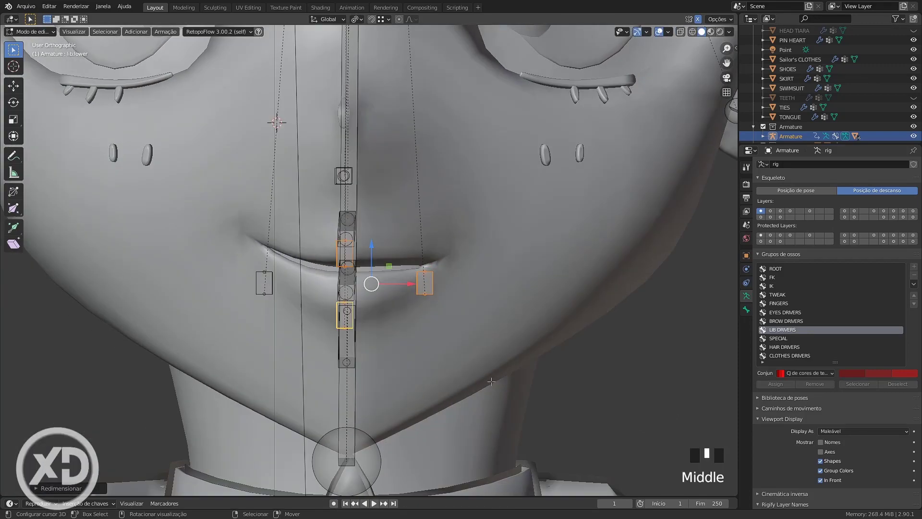
- Move the mouth-corner bone up slightly, rescale the lip control bones from the front, and return to Pose Mode
right_click(465, 276)
left_click_drag(465, 245, 466, 236)
right_click(331, 307)
key("KP_1")
middle_click_drag(432, 345, 408, 380)
right_click(312, 271, "shift")
key("s")
key("Tab")
- Enlarge the timeline area below the viewport and switch it to the Drivers editor
scroll(456, 400, "down", 3)
scroll(408, 379, "down", 1)
middle_click_drag(408, 380, 390, 348, "shift")
left_click(183, 497)
left_click_drag(184, 496, 188, 339)
left_click(11, 351)
left_click(130, 390)
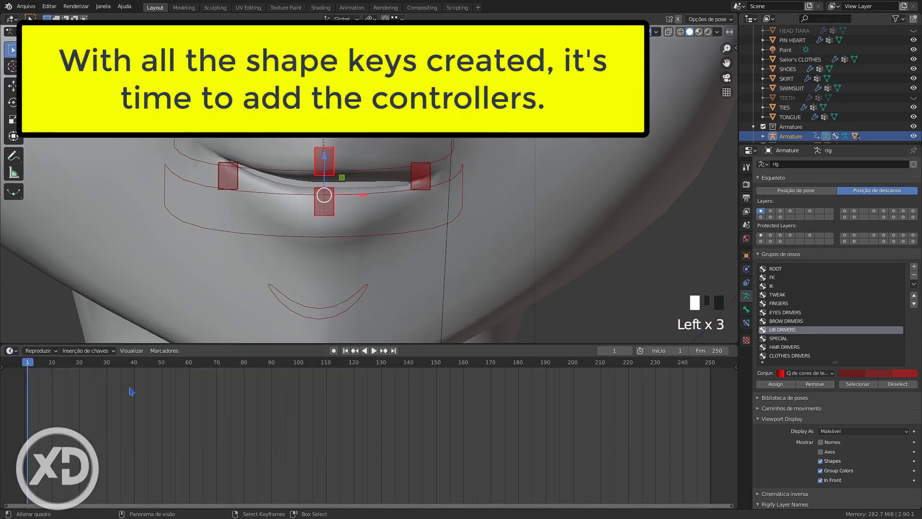
left_click(14, 353)
left_click(140, 419)
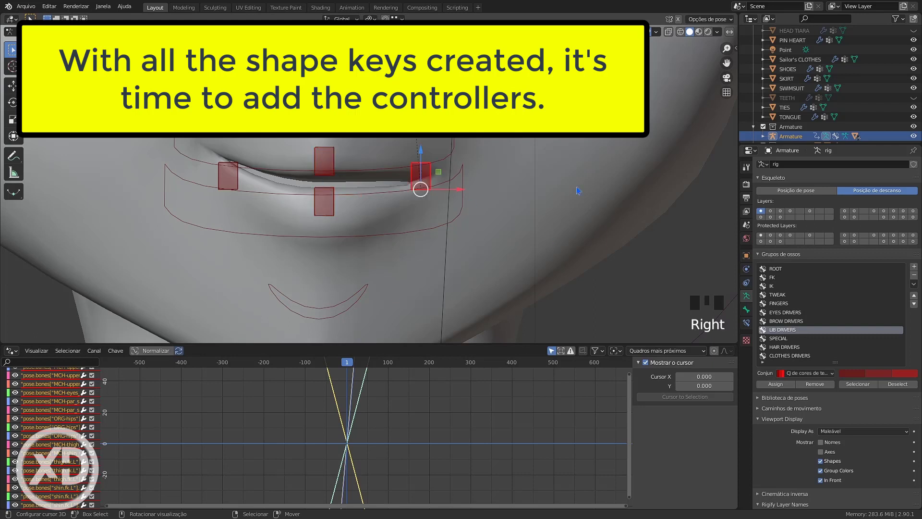
- Open the name of the left mouth-corner bone lib_L in its bone properties, and select BODY and show its shape keys
middle_click_drag(579, 191, 576, 236, "shift")
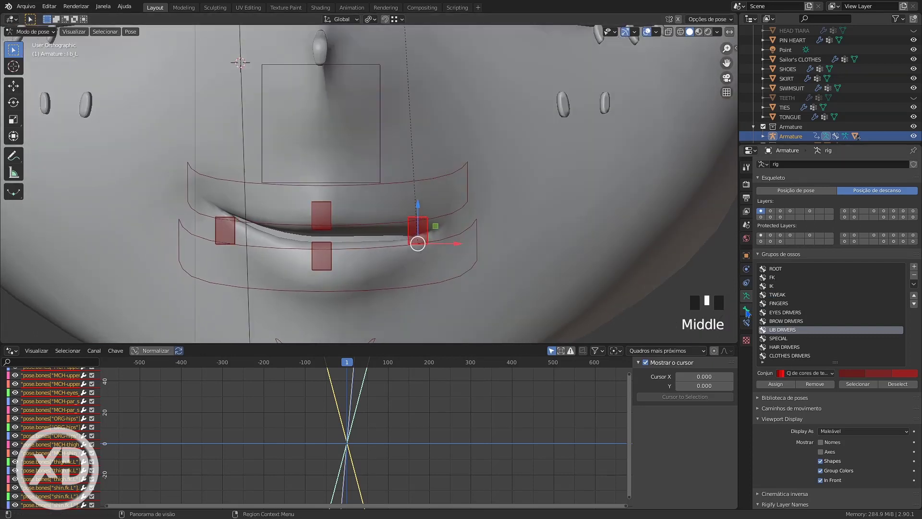
left_click(747, 310)
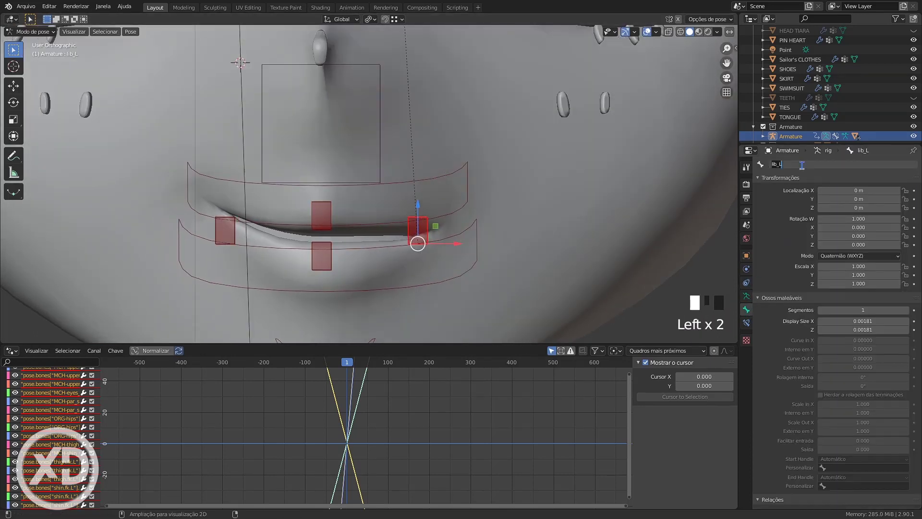
right_click(565, 254)
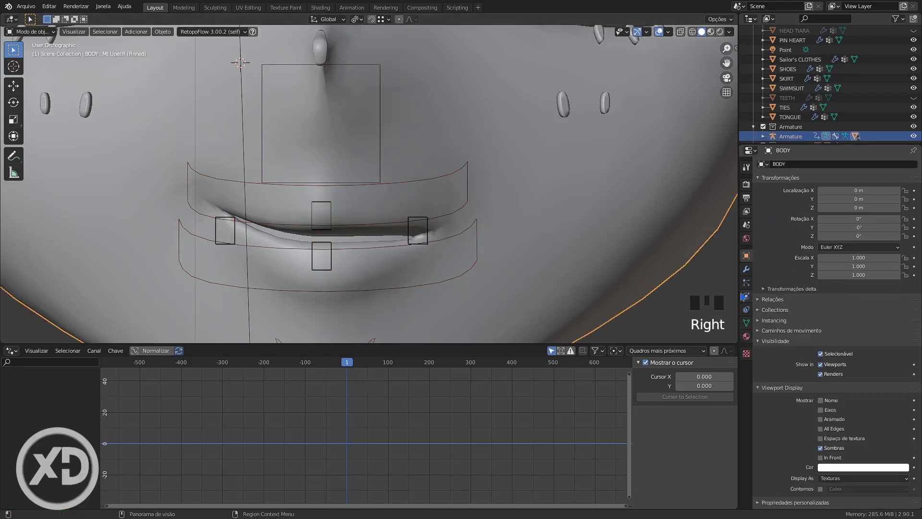
left_click(746, 323)
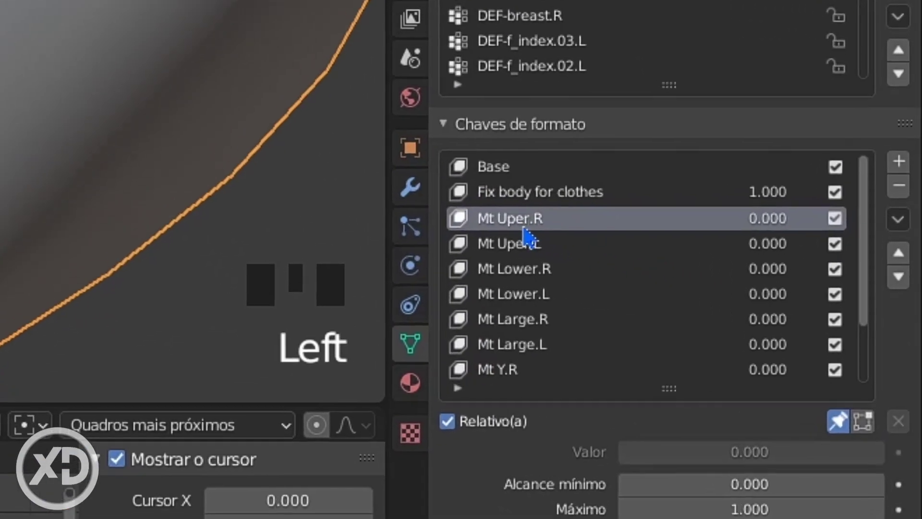
- Add a driver to the value of the Mt Uper.L shape key and set its type to Valor mínimo
left_click(503, 245)
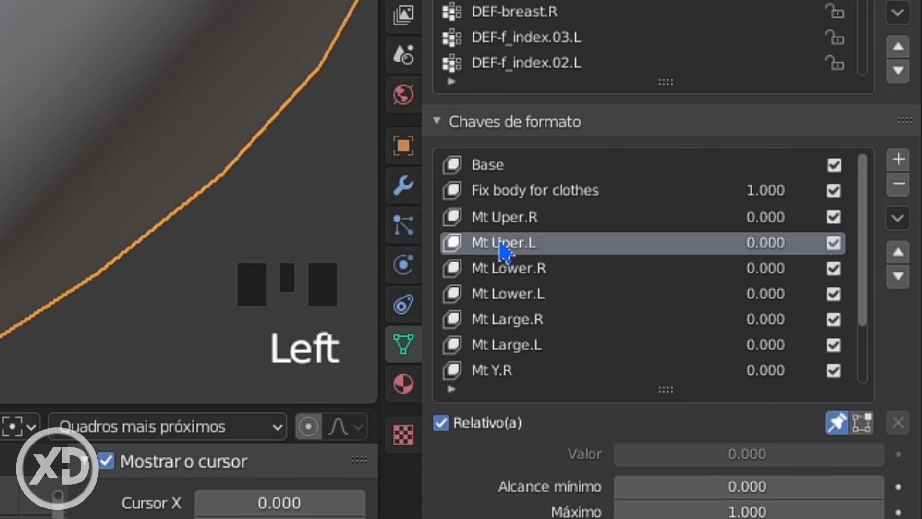
right_click(503, 248)
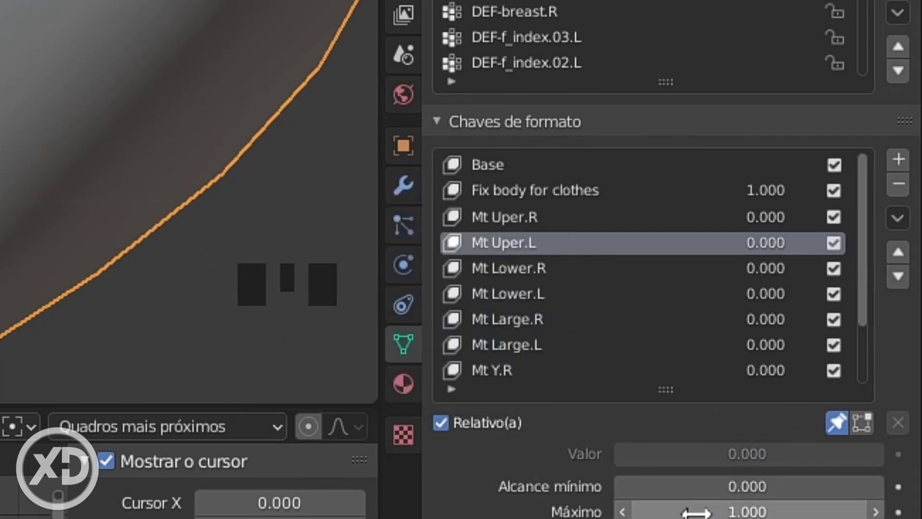
right_click(767, 247)
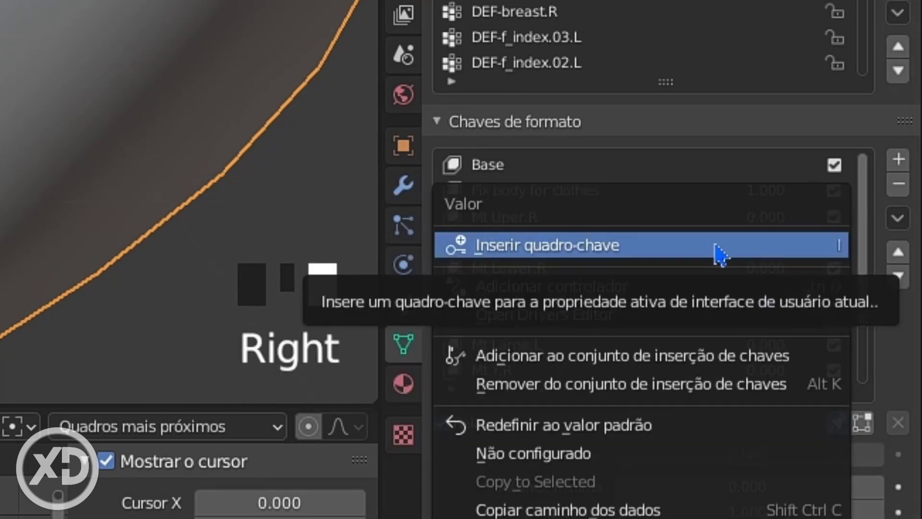
left_click(586, 287)
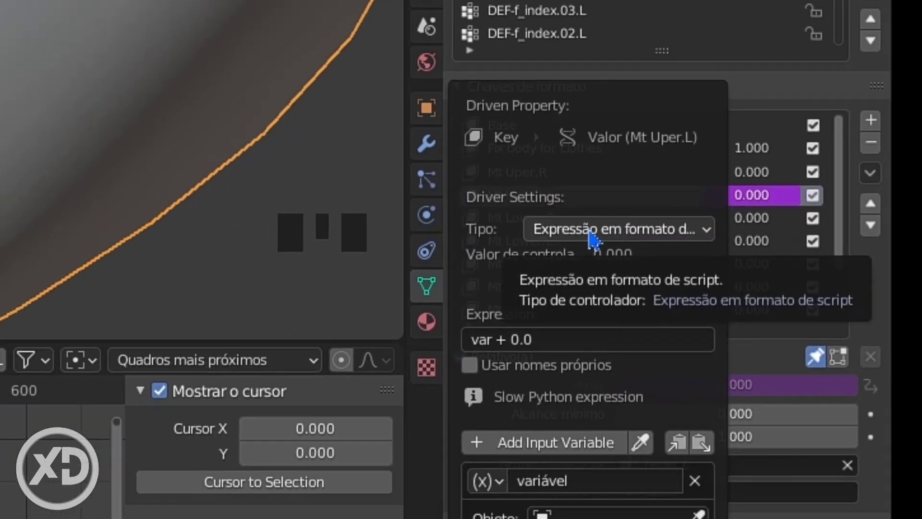
left_click(593, 242)
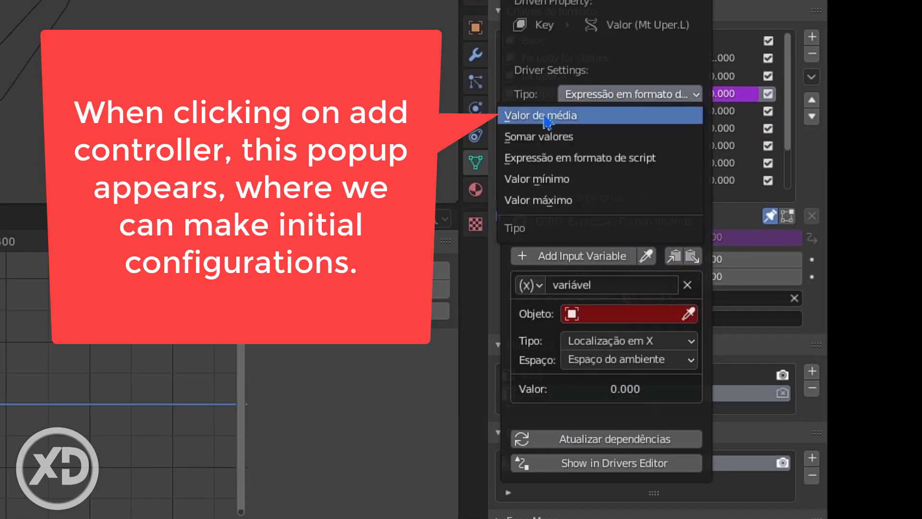
left_click(527, 180)
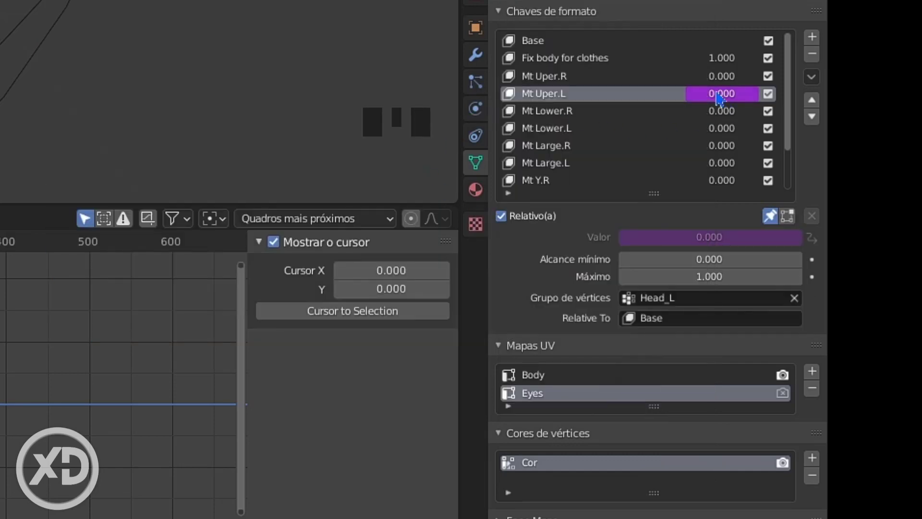
- Open the Mt Uper.L driver in a separate Drivers Editor window, then narrow, lengthen and reposition that window over the viewport
right_click(720, 96)
left_click(582, 153)
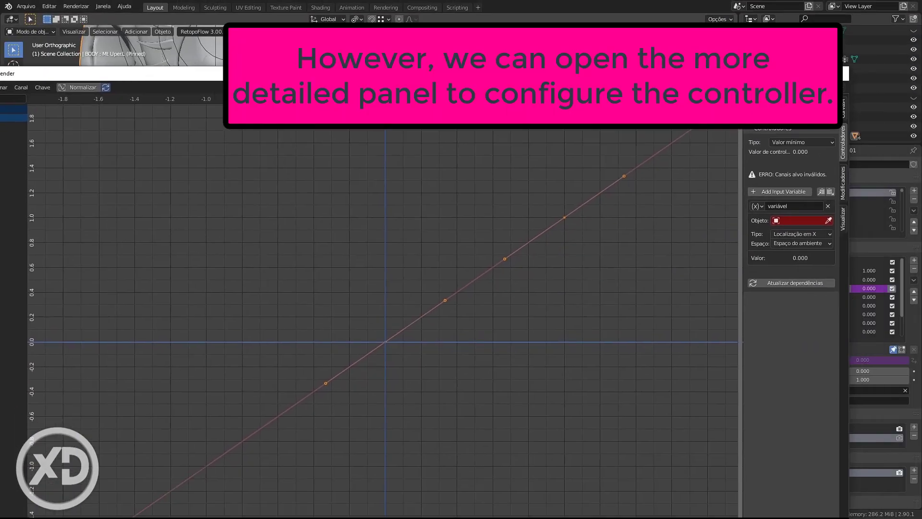
left_click_drag(552, 73, 569, 148)
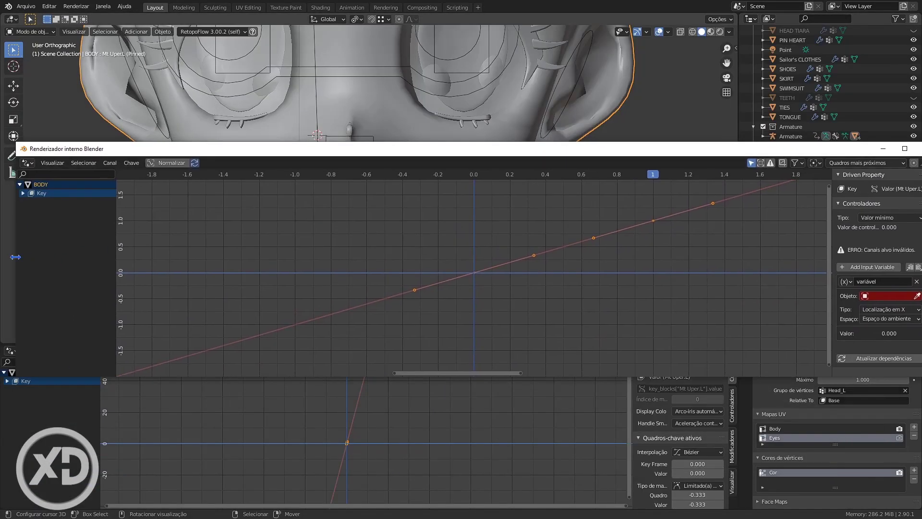
left_click_drag(17, 257, 465, 283)
left_click_drag(724, 151, 310, 147)
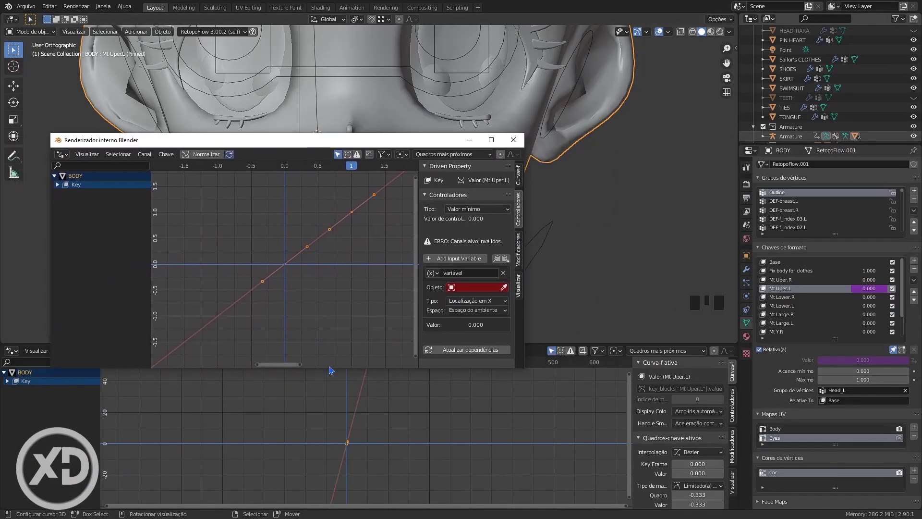
left_click_drag(323, 369, 321, 498)
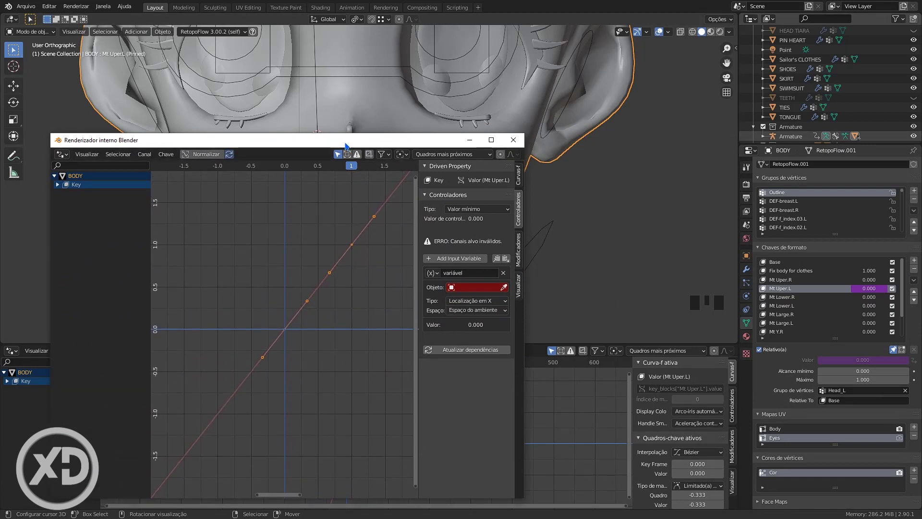
left_click_drag(346, 144, 322, 102)
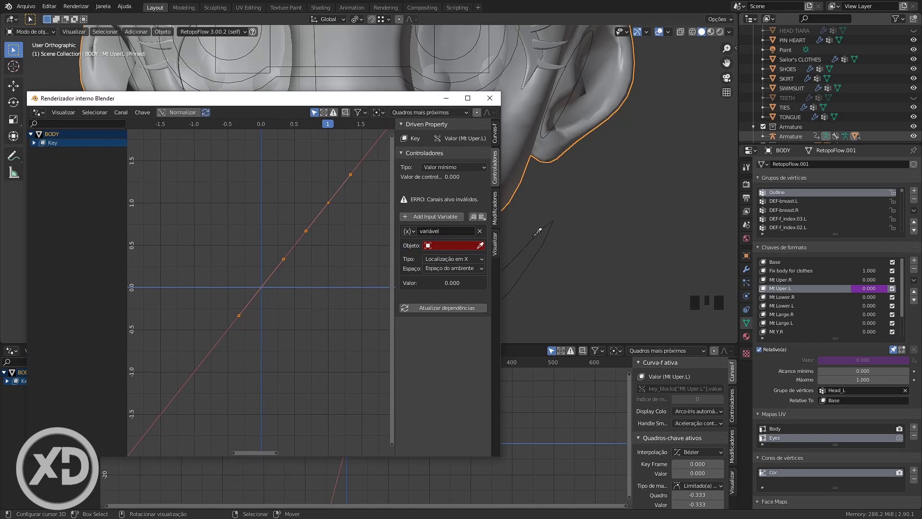
- In the docked Drivers editor, set the Mt Uper.L driver variable's object to Armature and its bone to lib_L
scroll(725, 415, "down", 5)
scroll(737, 416, "up", 4)
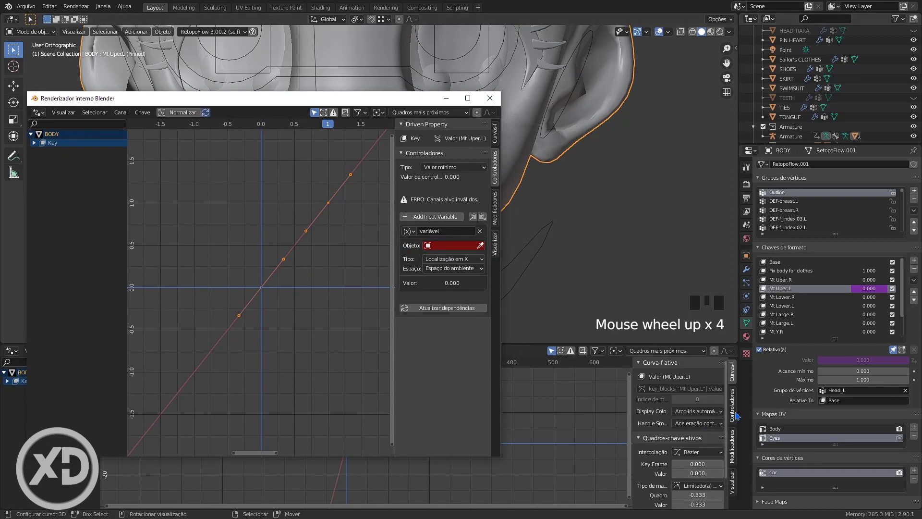
left_click(731, 407)
left_click(717, 484)
left_click(492, 267)
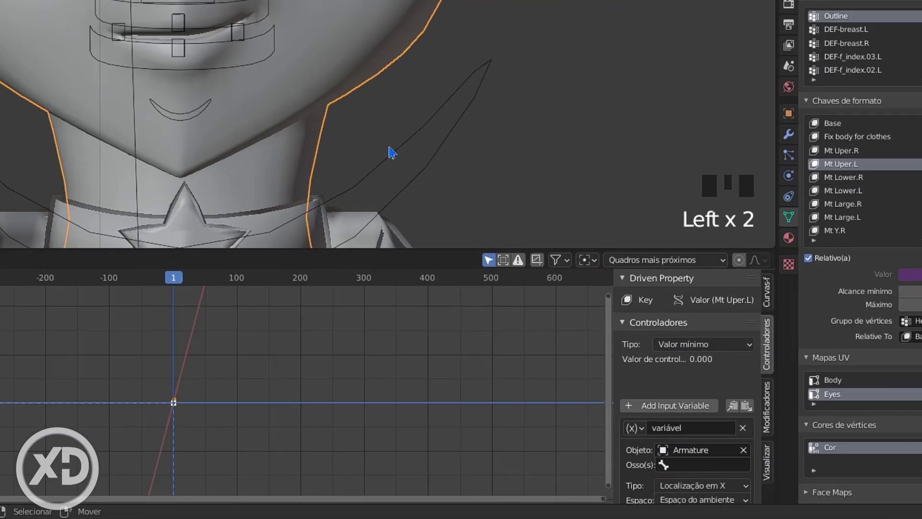
left_click(690, 484)
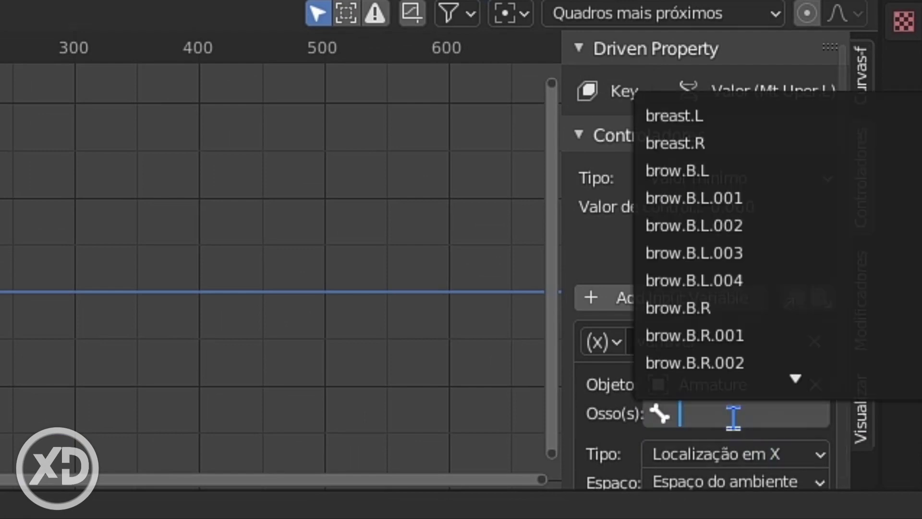
type("lib_L")
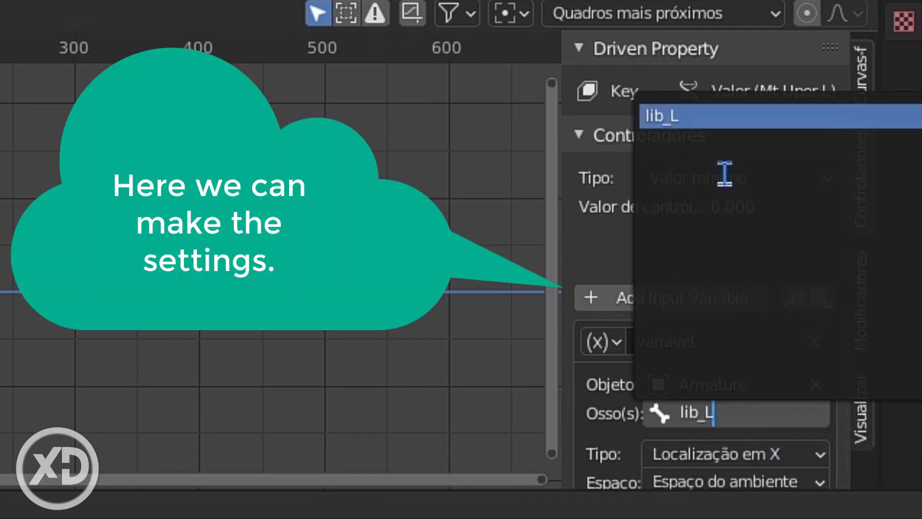
left_click(699, 117)
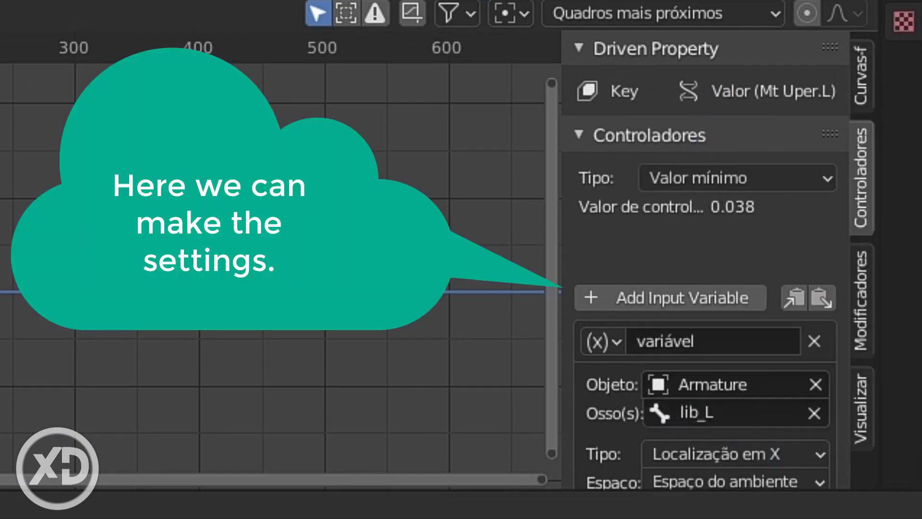
- Set the driver variable's transform channel to Localização em Y and look over the available variable types
scroll(705, 302, "down", 5)
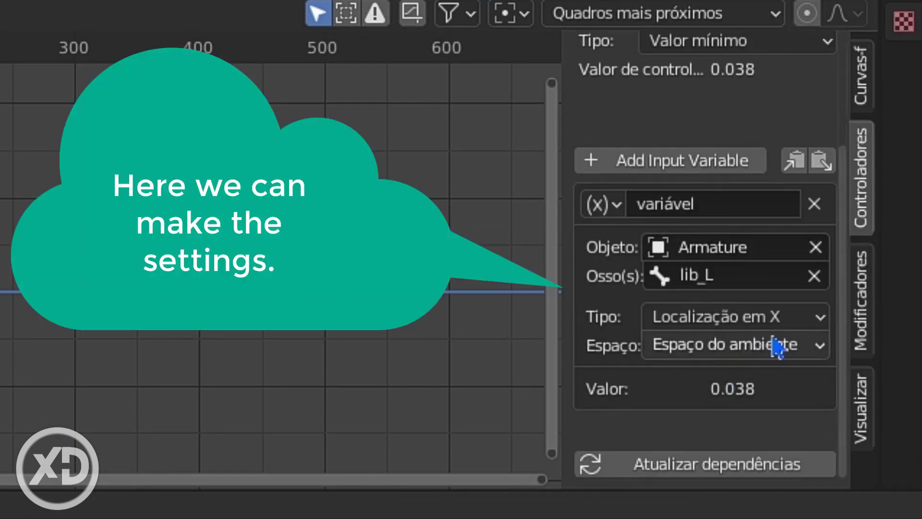
left_click(764, 323)
left_click(730, 266)
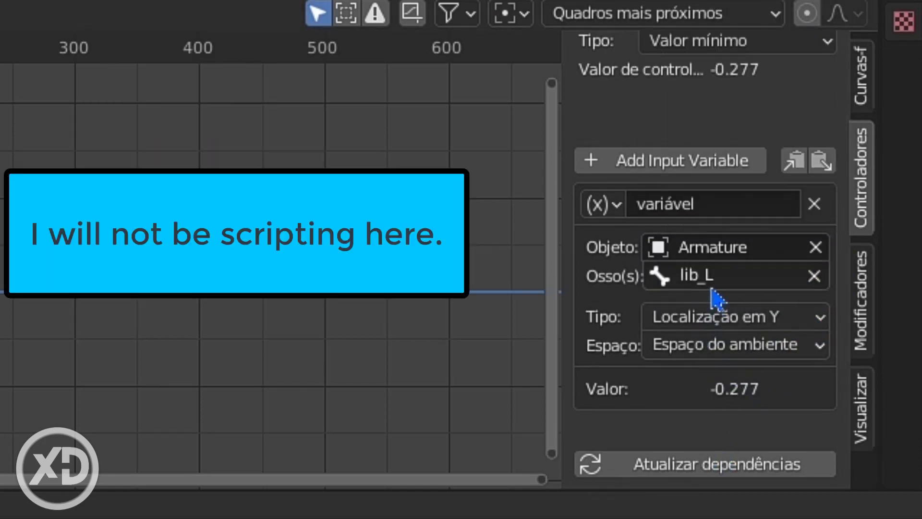
left_click(606, 205)
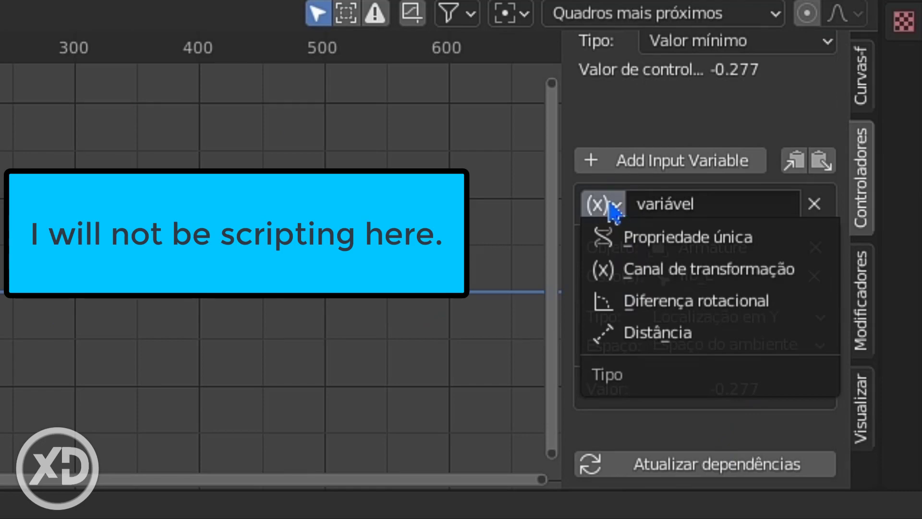
left_click(613, 210)
- Set the keyframe interpolation of the Mt Uper.L driver curve to Linear
scroll(784, 212, "up", 5)
left_click(864, 91)
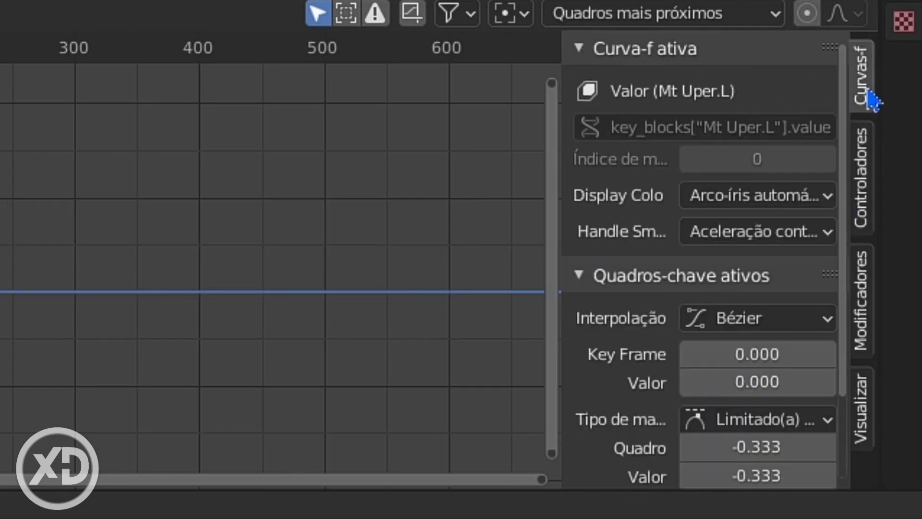
left_click(807, 324)
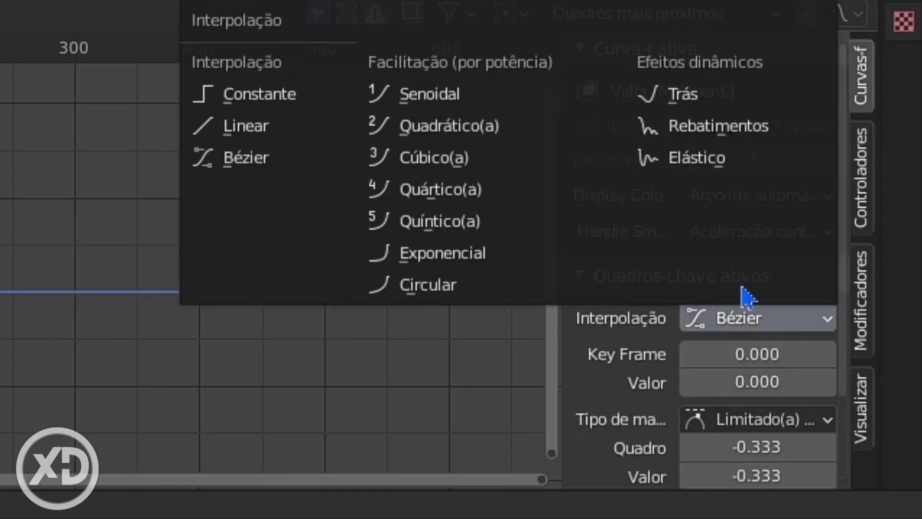
left_click(226, 137)
- Set the driver type to Valor de média and its variable to Localização em Z in Espaço local
left_click(862, 185)
left_click(735, 345)
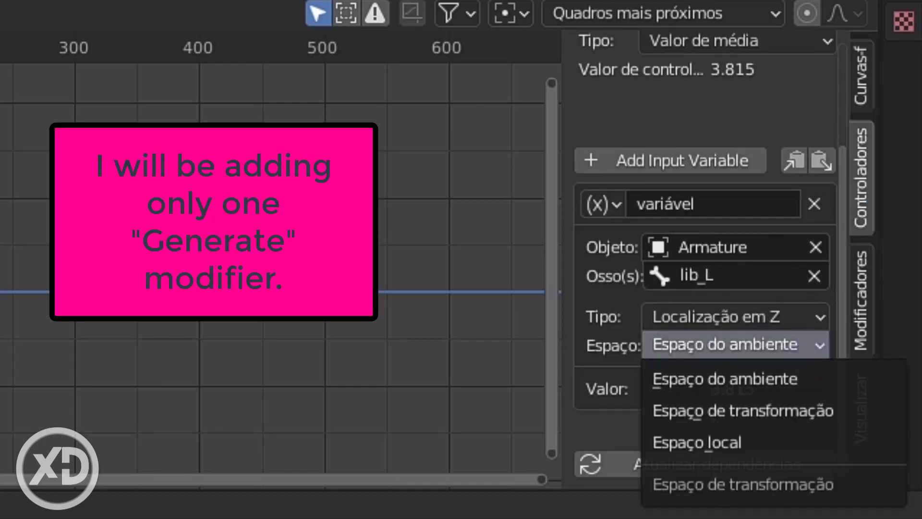
left_click(693, 438)
- Check the driver settings and its Gerador modifier, and adjust the modifier's x coefficient to about 4.2
left_click(863, 291)
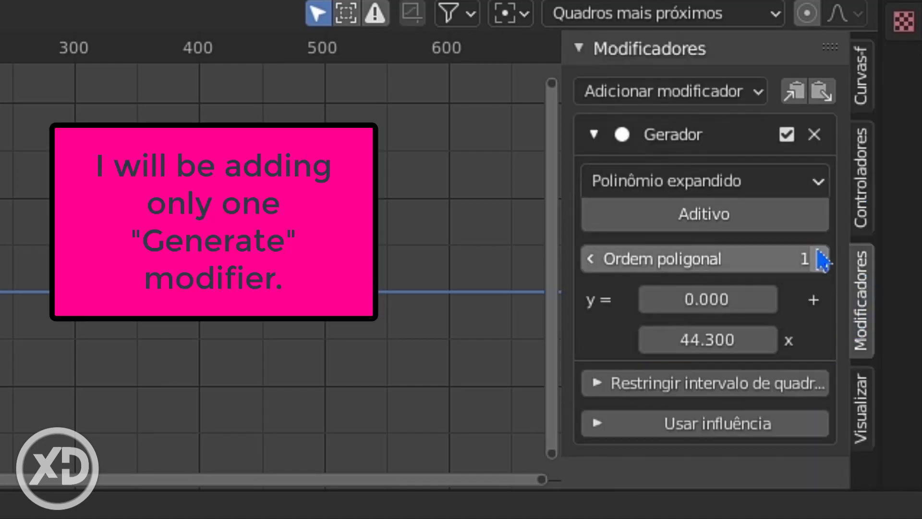
left_click(869, 182)
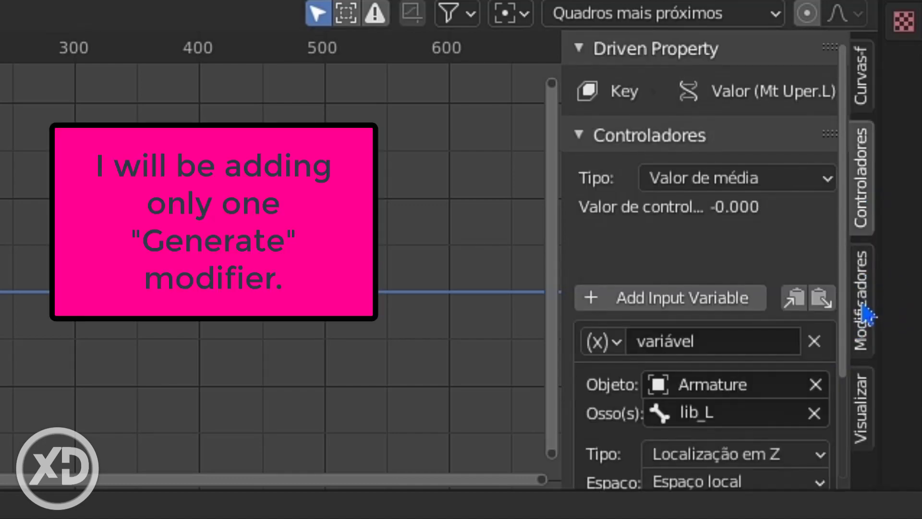
scroll(732, 235, "down", 5)
left_click(864, 297)
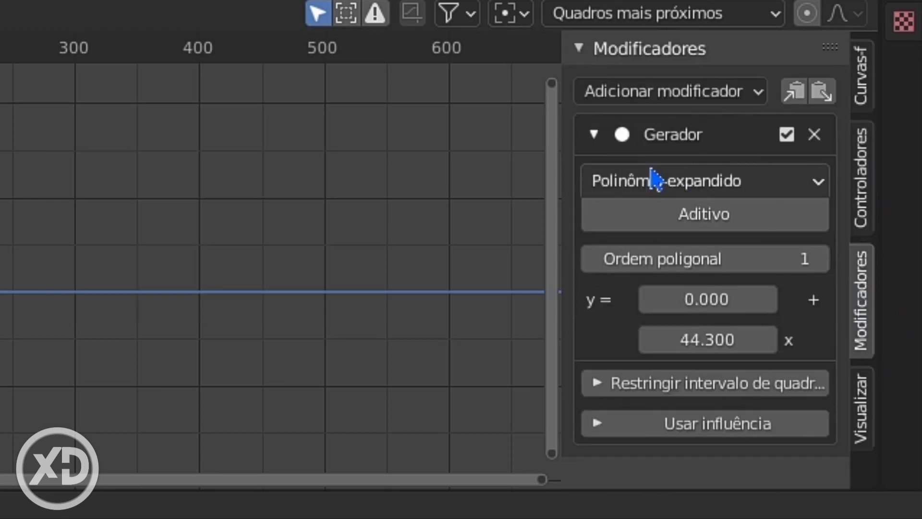
left_click(712, 96)
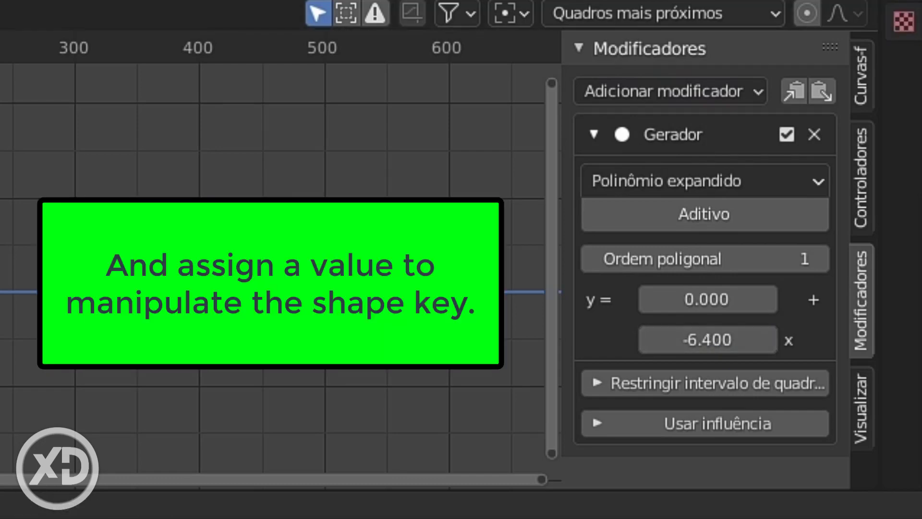
left_click_drag(704, 340, 713, 339)
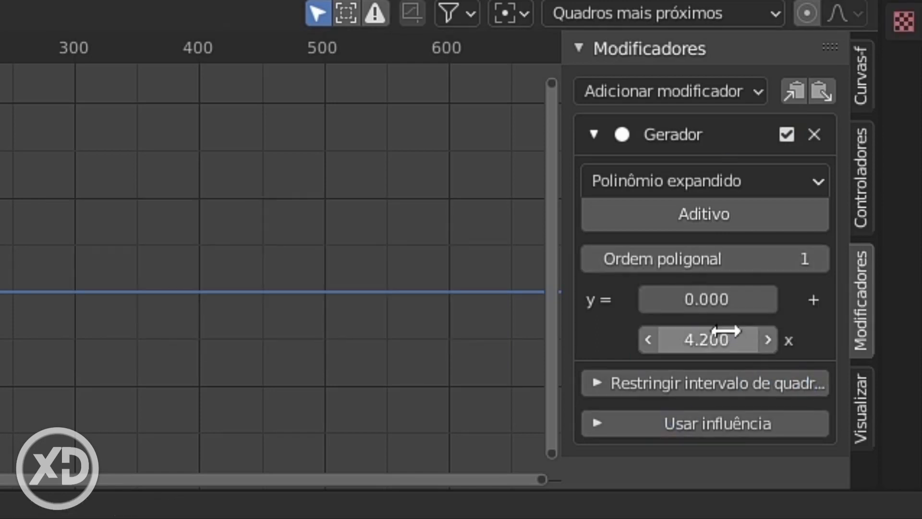
- Recheck the lib_L variable settings and raise the Gerador modifier's x coefficient to about 48.4
left_click(872, 195)
scroll(759, 214, "down", 5)
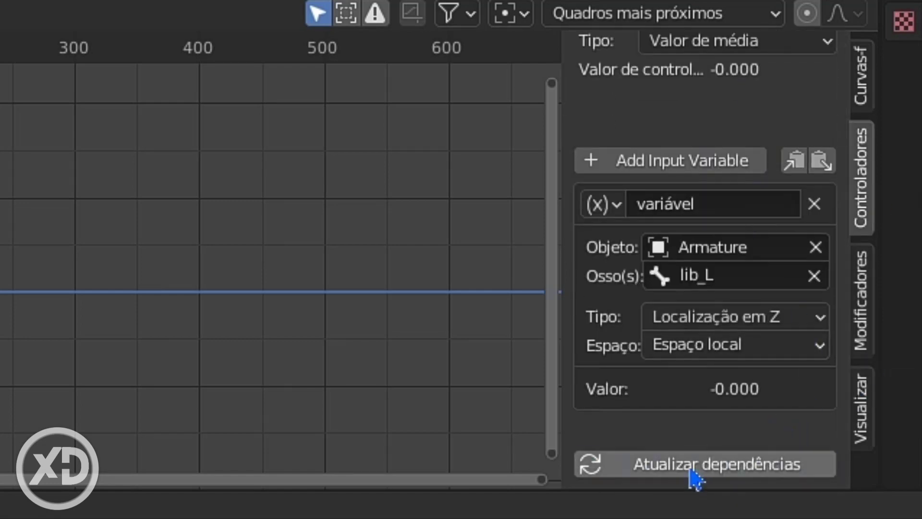
scroll(681, 99, "up", 4)
scroll(621, 237, "down", 4)
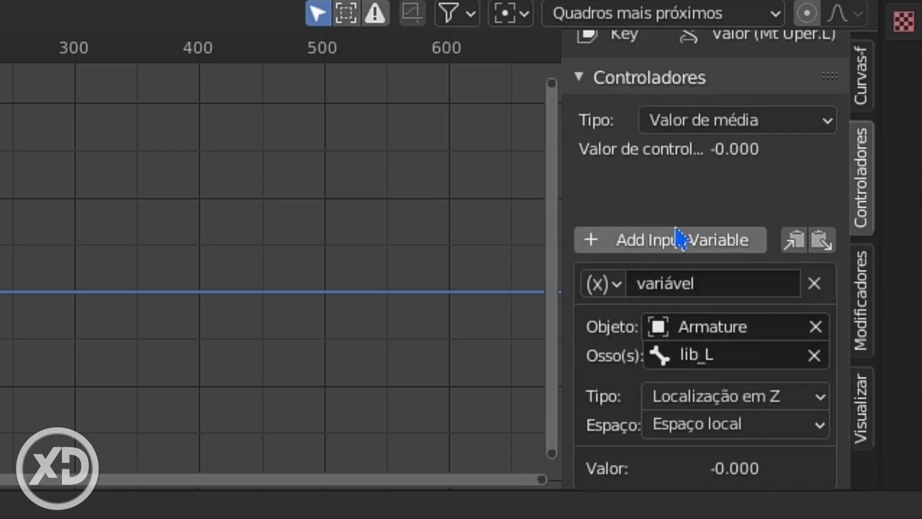
left_click(863, 307)
left_click_drag(768, 340, 711, 340)
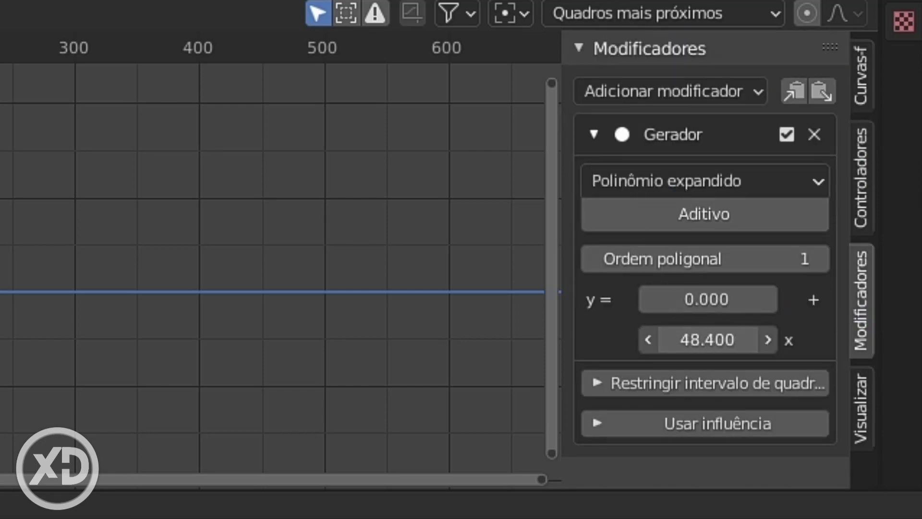
- Set the Gerador modifier's x coefficient to 10, then try making it negative
left_click(702, 333)
type("10")
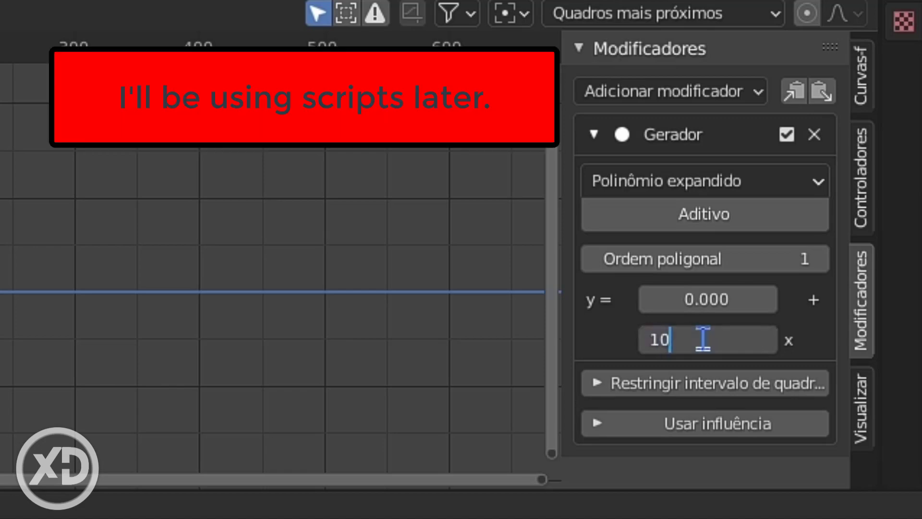
key("Return")
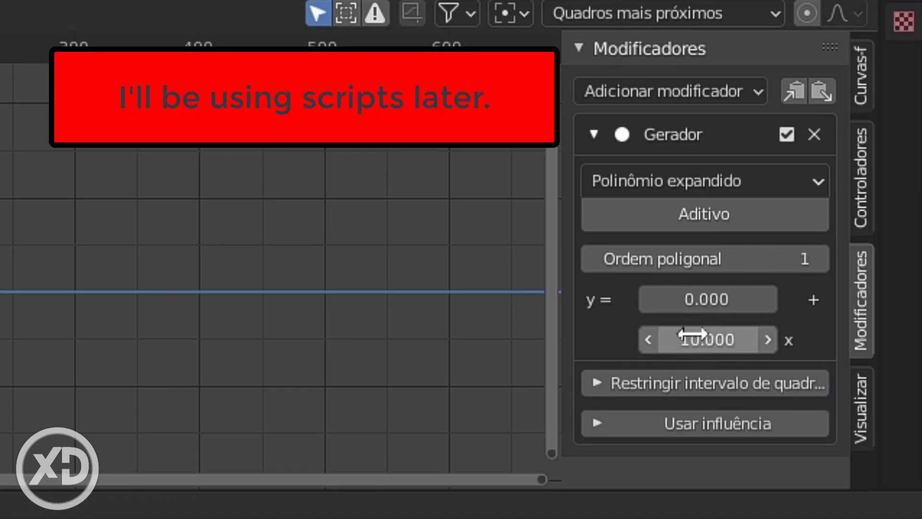
left_click(651, 340)
type("-")
key("Return")
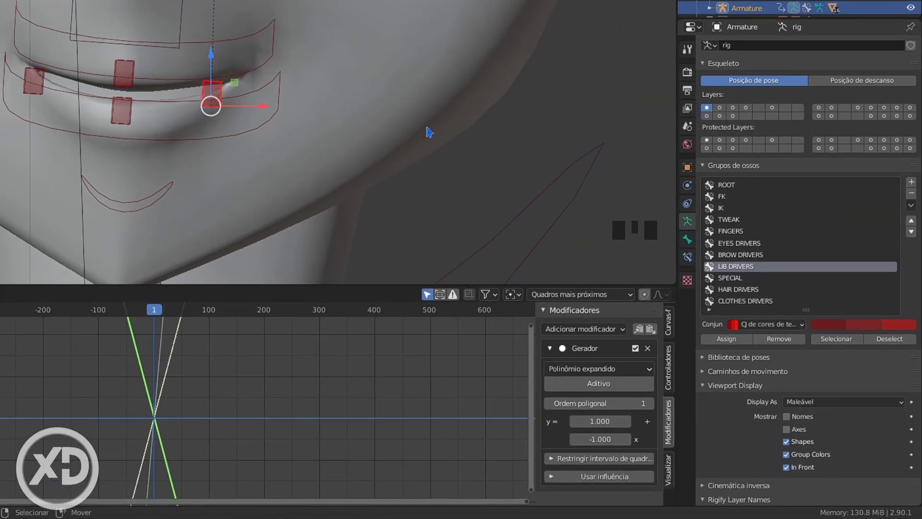
- Select BODY again and set the Mt Uper.L driver's Gerador modifier to a constant of 0 and an x coefficient of -4000
left_click(429, 132)
left_click_drag(600, 422, 619, 439)
left_click(221, 90)
right_click(223, 90)
left_click(345, 181)
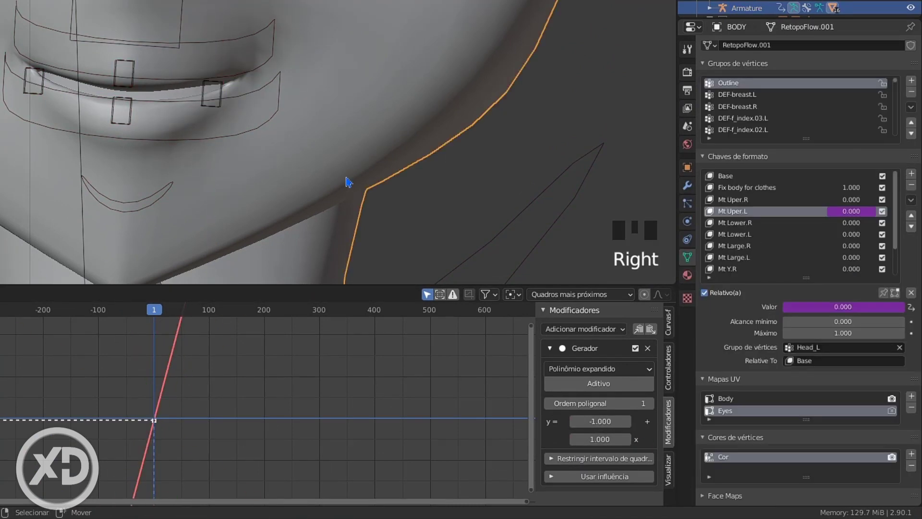
left_click(591, 421)
key("BackSpace")
left_click(583, 441)
type("-4000")
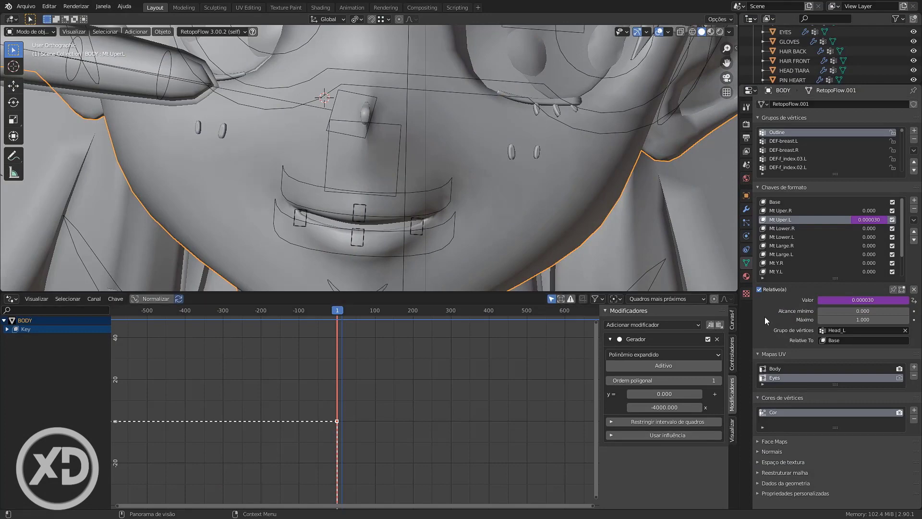
- Test the Mt Uper.L driver by moving the lib_L bone up from the mouth corner, and cancel the move
key("n")
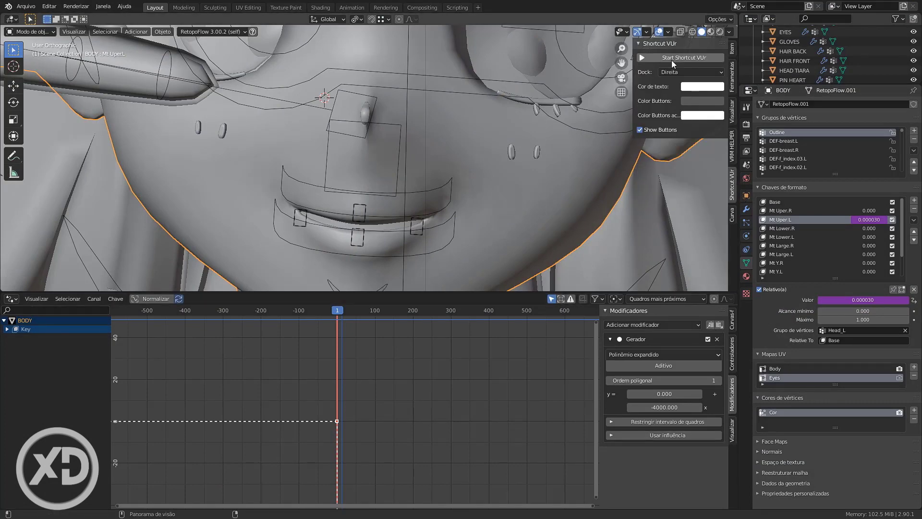
key("n")
right_click(419, 218)
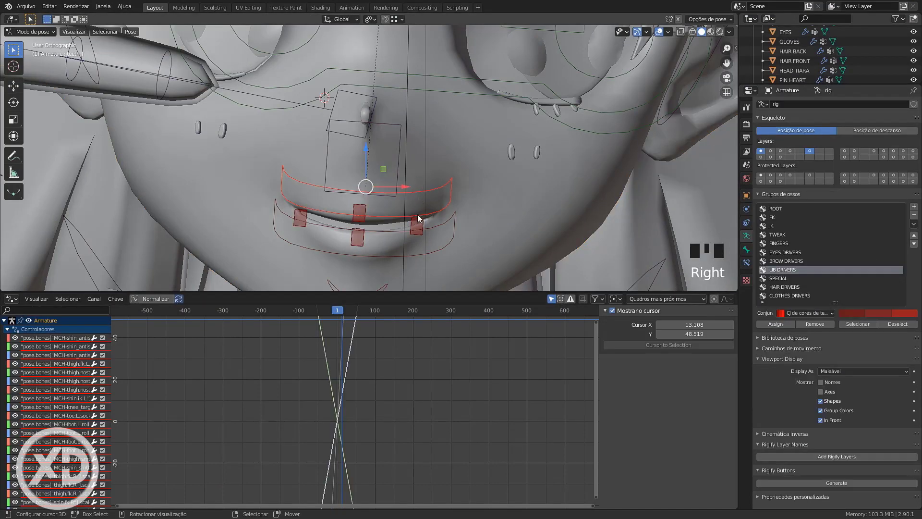
right_click(417, 217)
left_click_drag(420, 200, 421, 168)
right_click(421, 168)
- Select BODY, copy the driver from the Mt Uper.L shape key's value and paste it onto Mt Uper.R
right_click(517, 209)
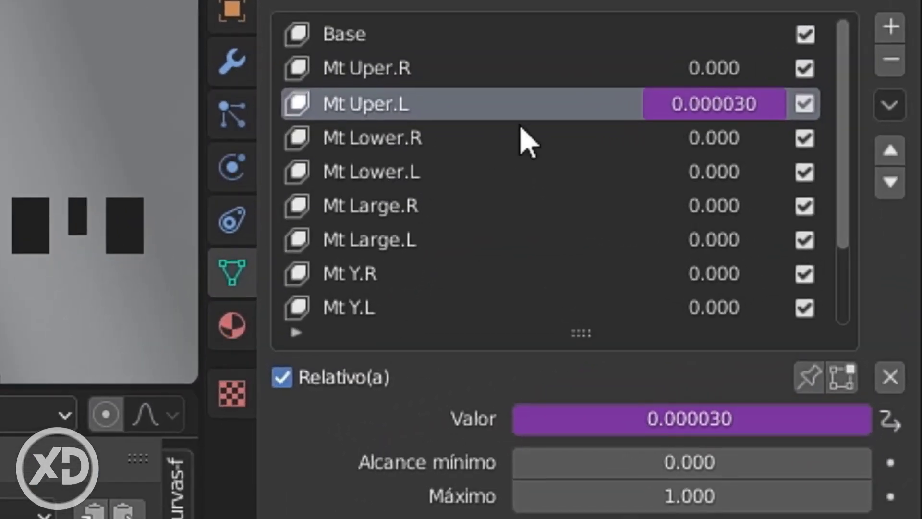
right_click(718, 115)
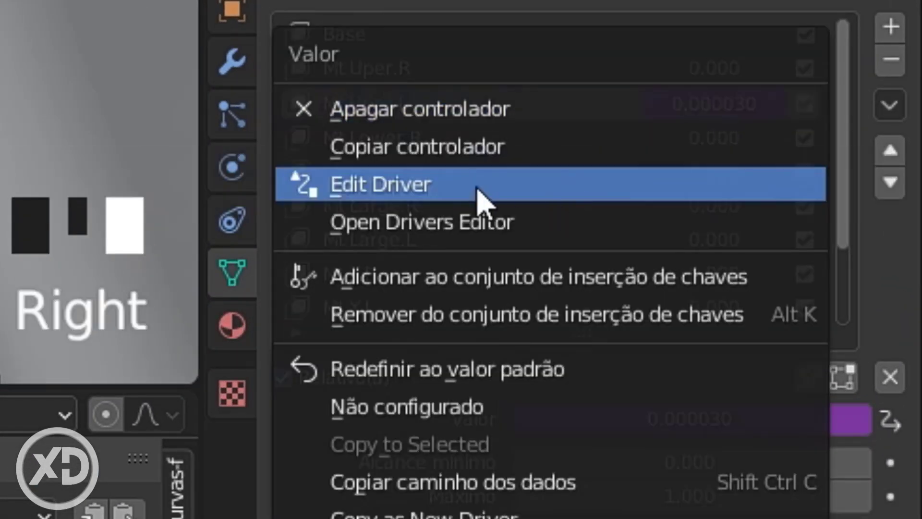
left_click(422, 160)
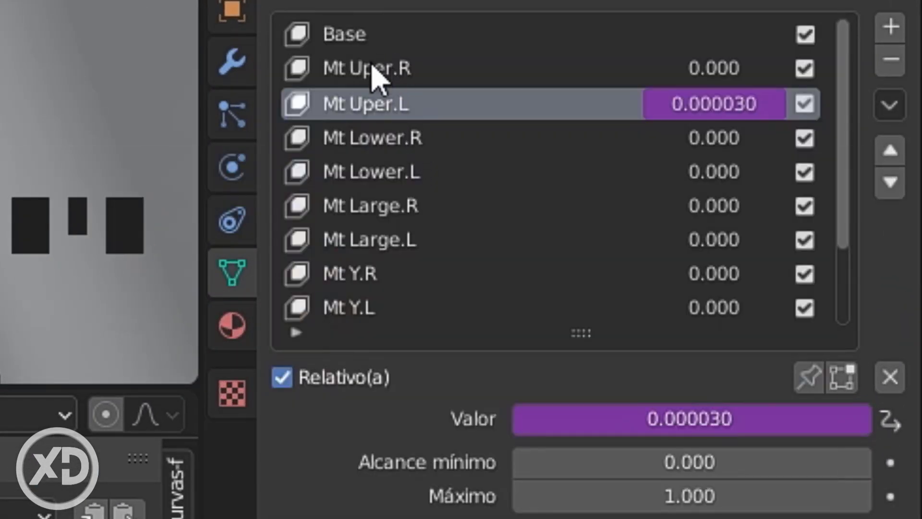
left_click(377, 75)
left_click(811, 380)
left_click(811, 381)
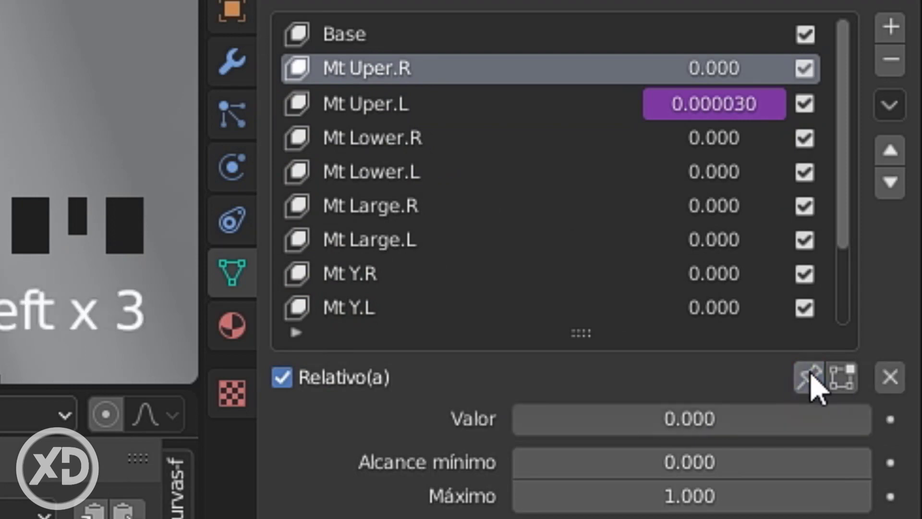
right_click(724, 73)
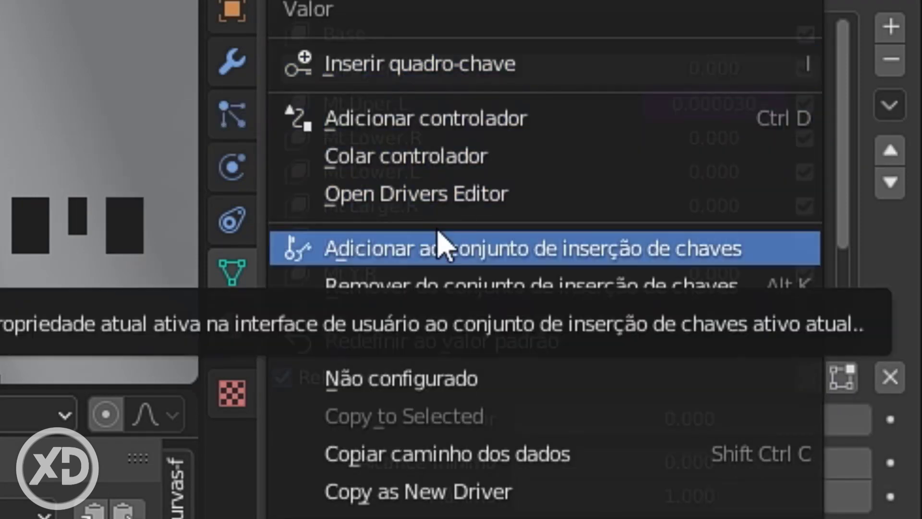
left_click(395, 157)
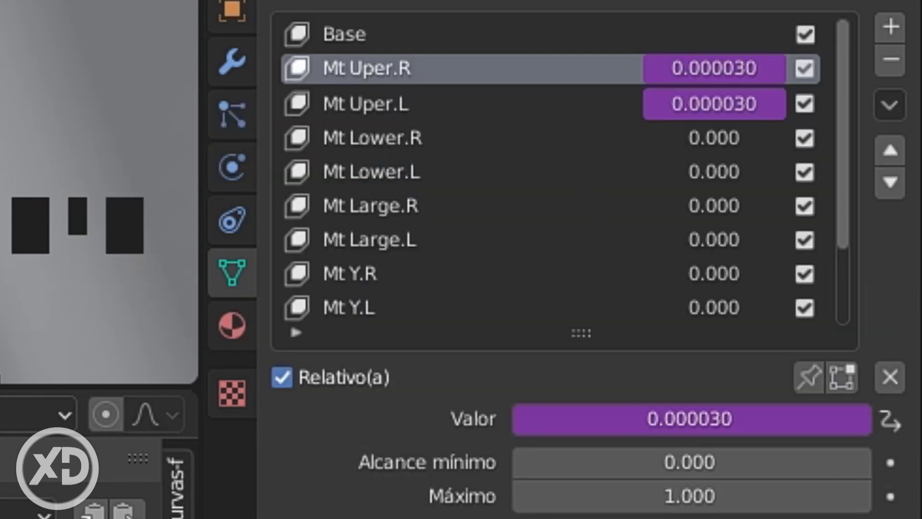
- Change the Mt Uper.R driver variable's bone to lib_R
key("Left")
key("Left")
key("Left")
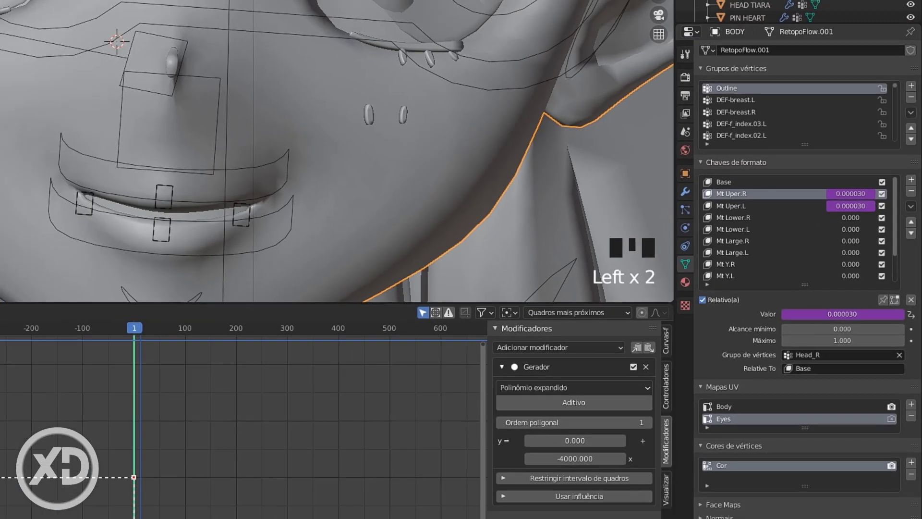
key("Left")
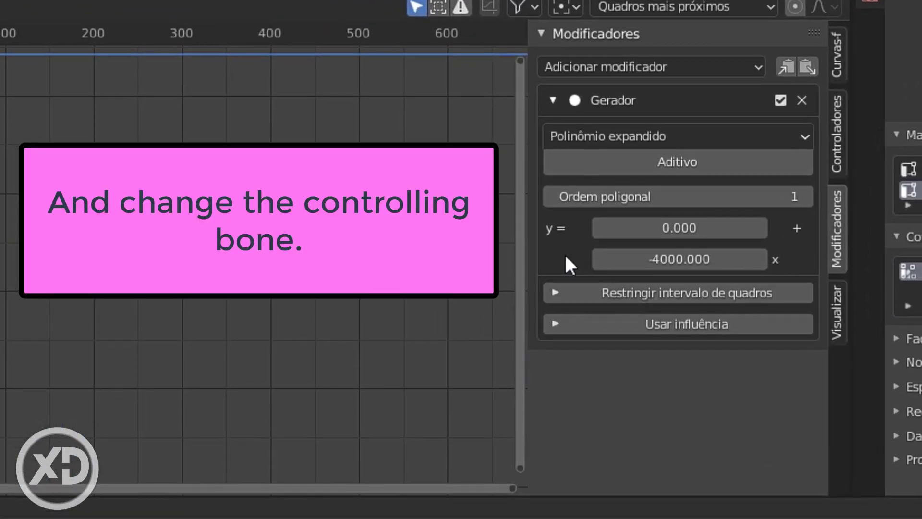
left_click(840, 136)
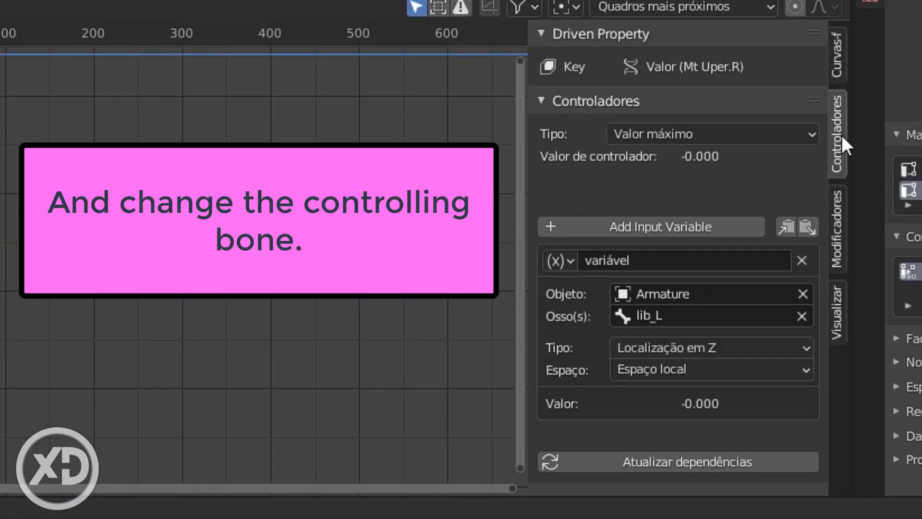
left_click(710, 316)
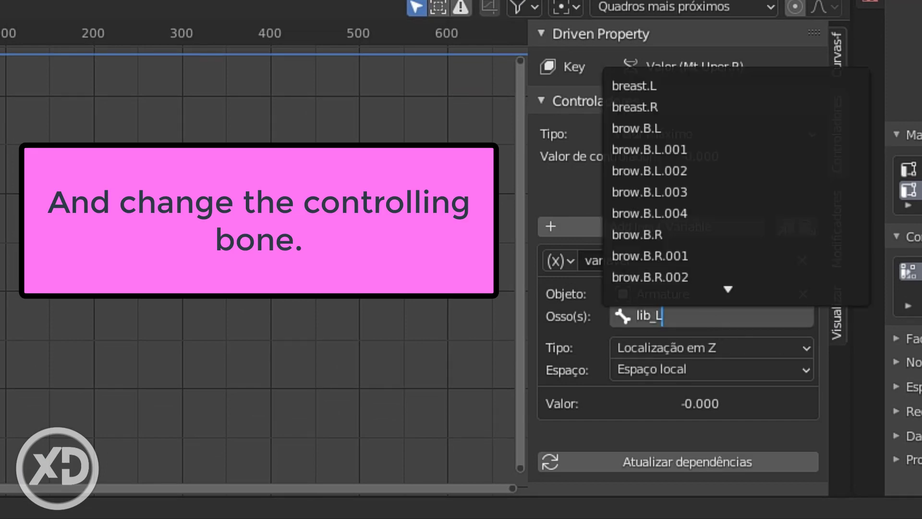
key("BackSpace")
key("BackSpace")
left_click(662, 108)
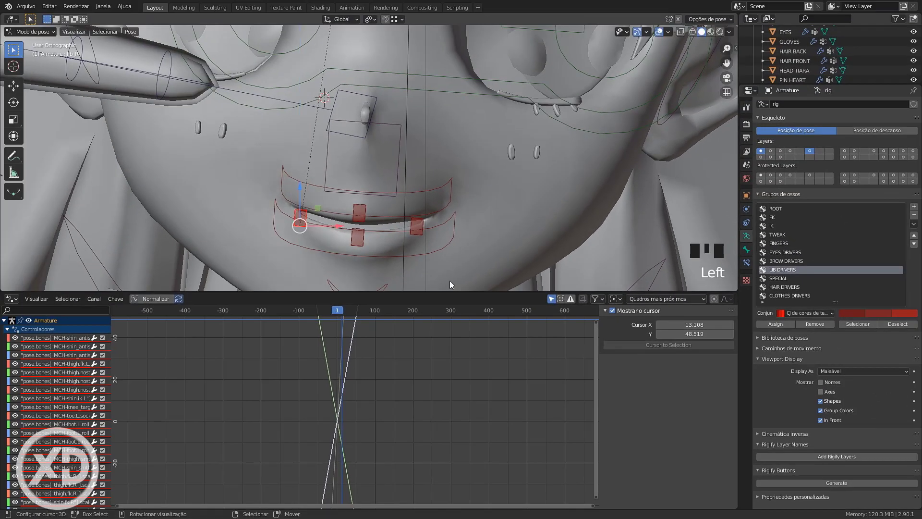
- Add a Limitar posicionamento constraint to lib_L with all X, Y and Z minimums and maximums enabled and the owner space set to Espaço local
right_click(416, 220)
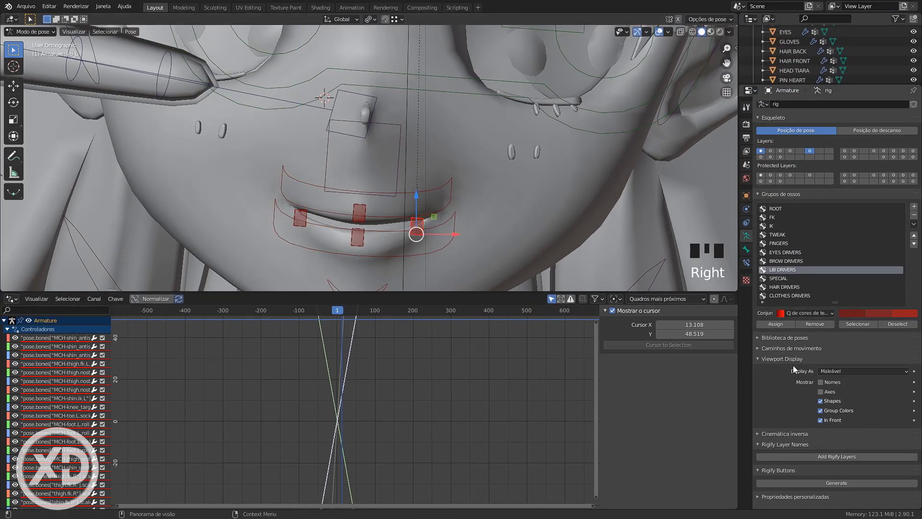
left_click(746, 263)
left_click(787, 104)
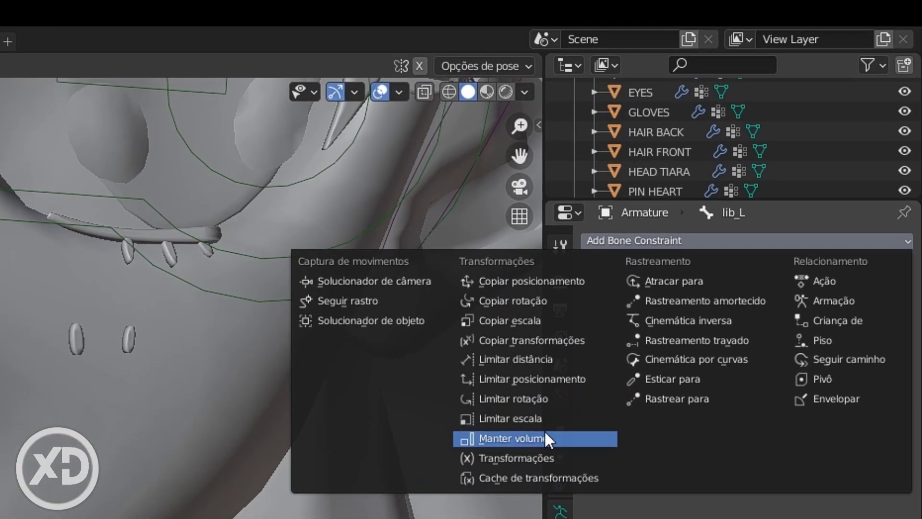
left_click(518, 380)
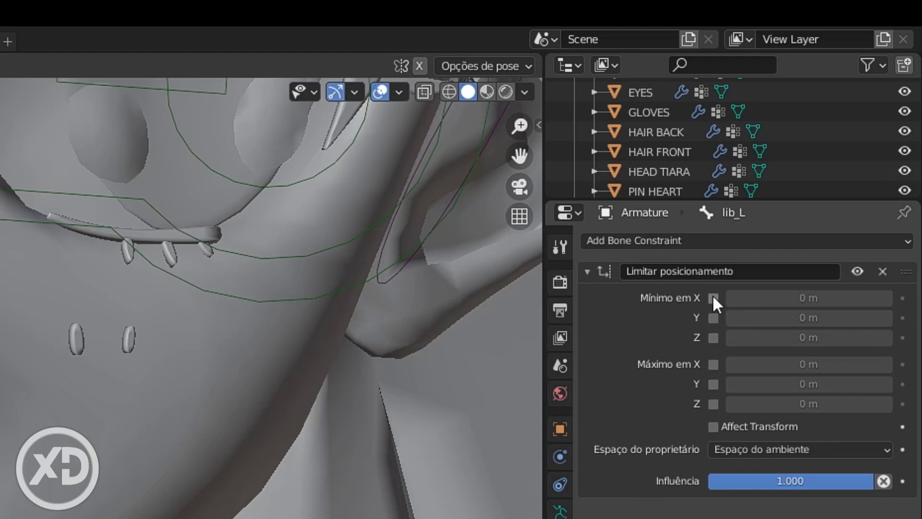
left_click_drag(712, 298, 712, 403)
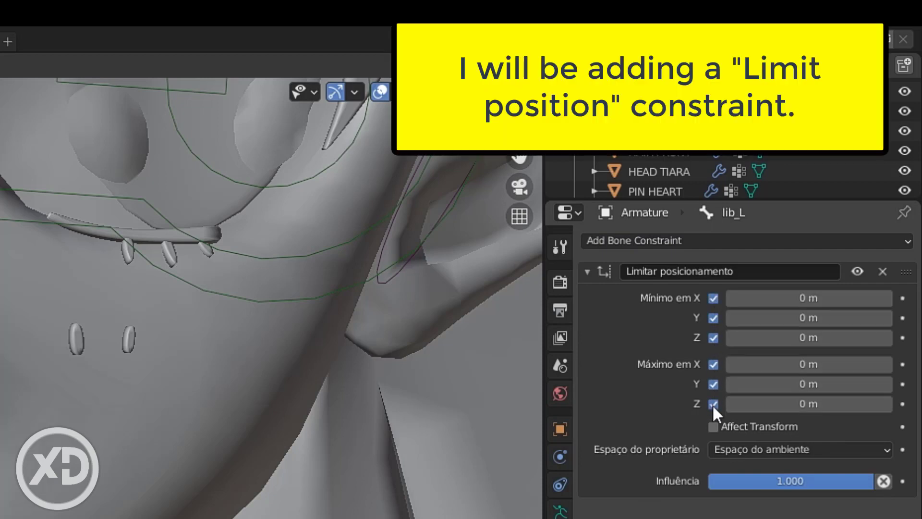
left_click(714, 403)
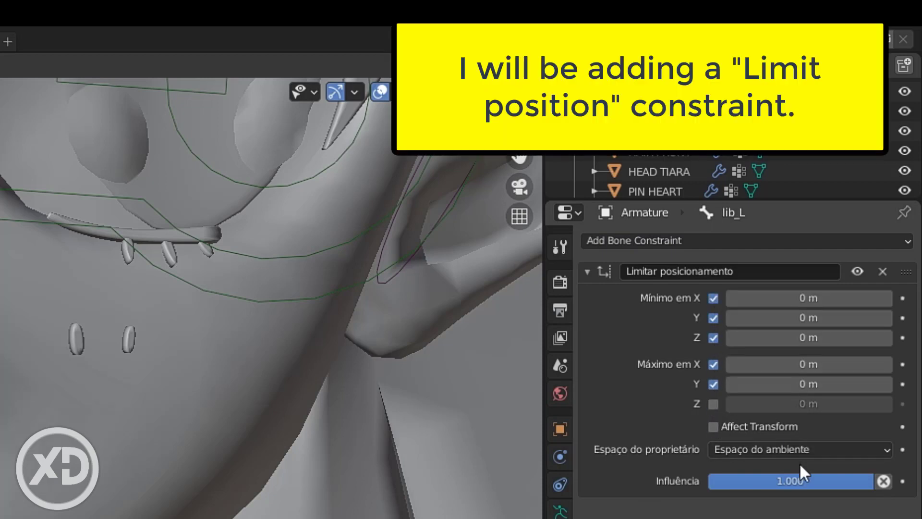
left_click(760, 449)
left_click(735, 517)
left_click(713, 403)
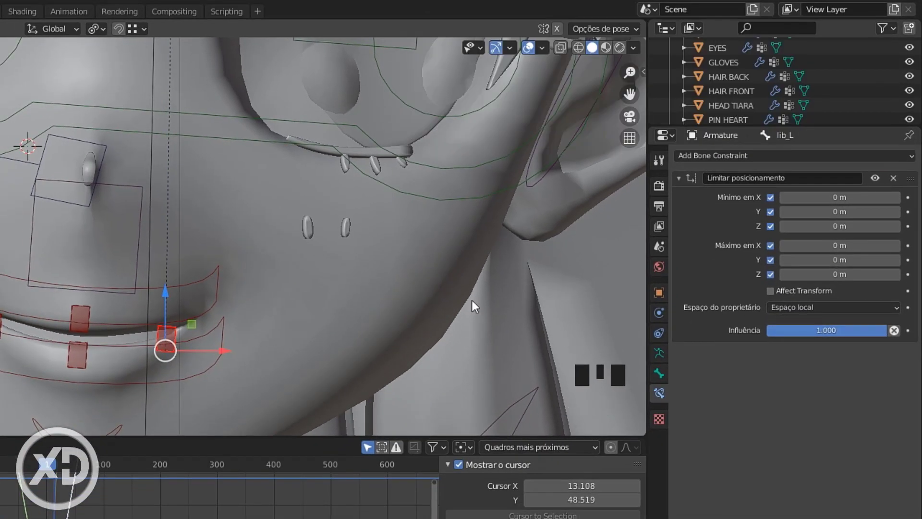
- Show the lib_L bone's transform values and try moving the bone up along Z
key("n")
left_click(638, 77)
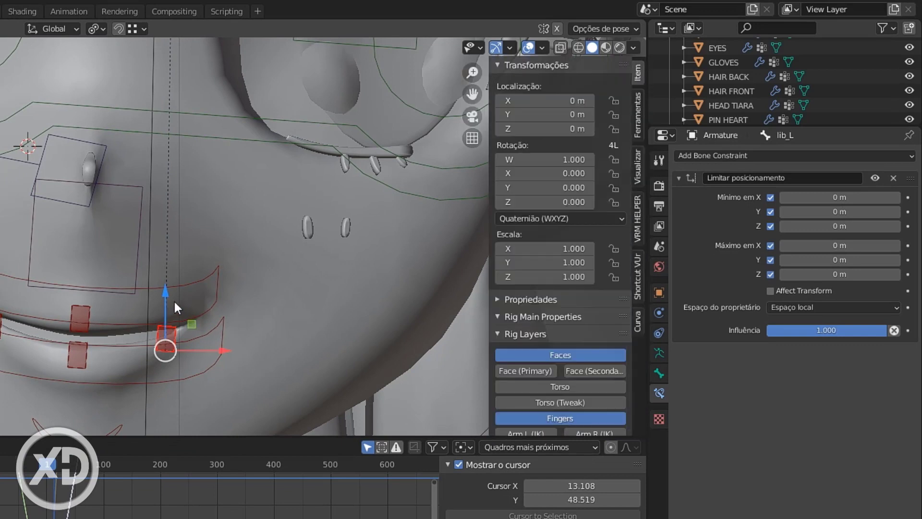
left_click_drag(165, 288, 174, 260)
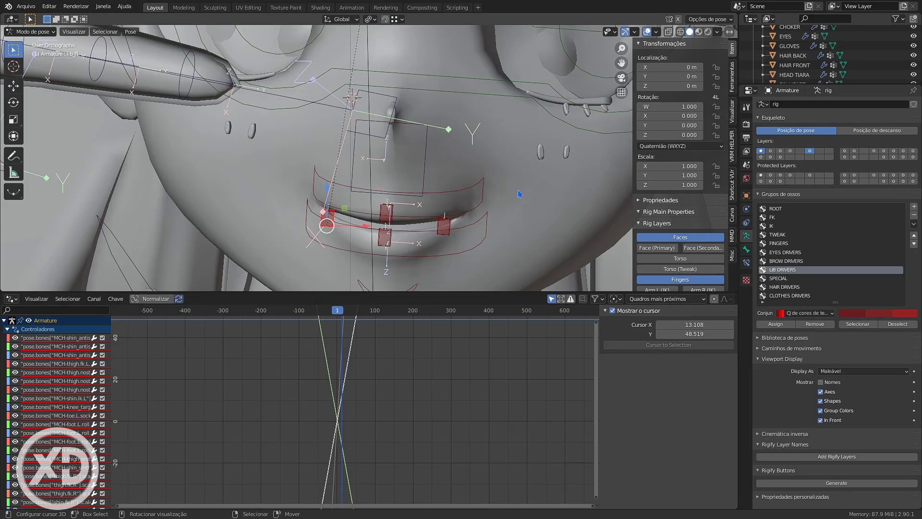
- Rotate the lip control bones by -90° in Edit Mode to correct their axes, and return to Pose Mode
key("Tab")
middle_click_drag(523, 224, 394, 226)
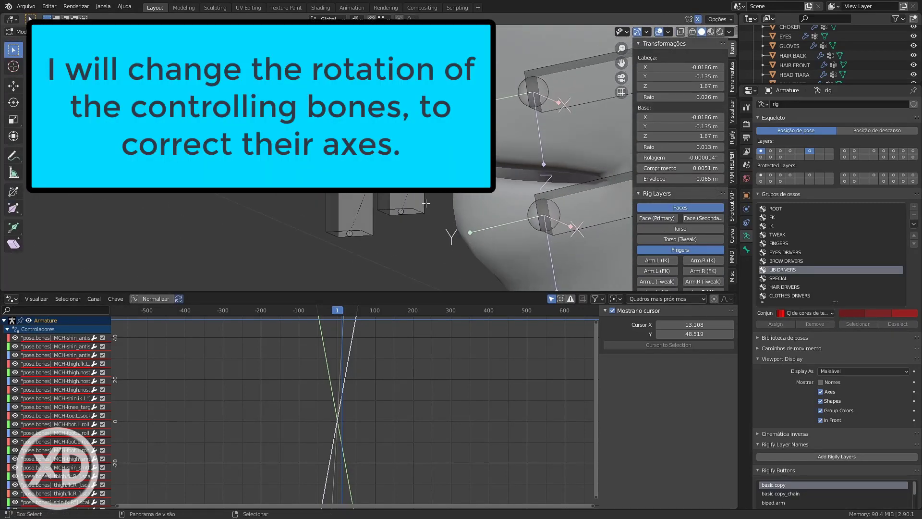
type("r")
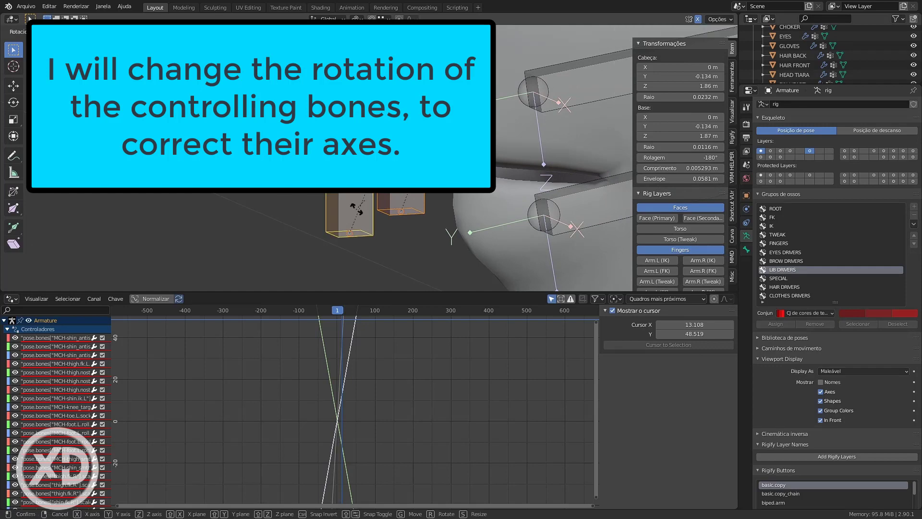
type("90-")
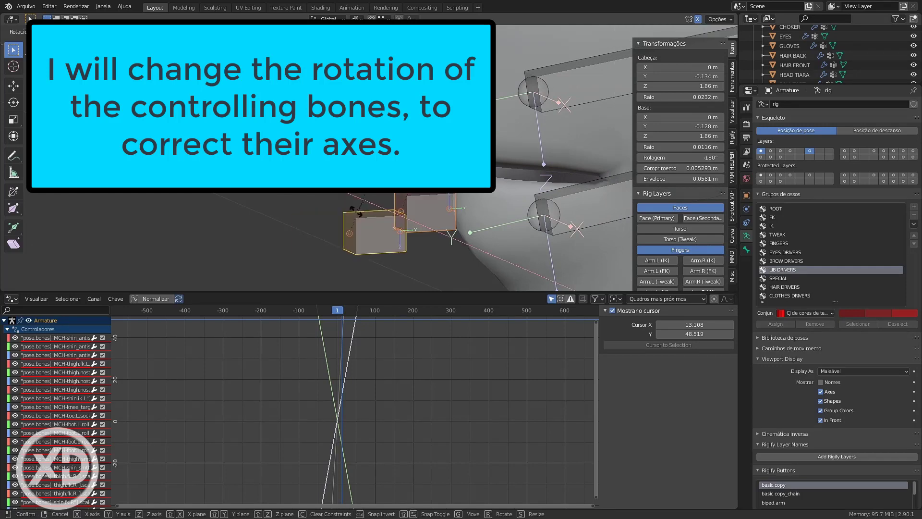
key("Return")
scroll(468, 194, "up", 4)
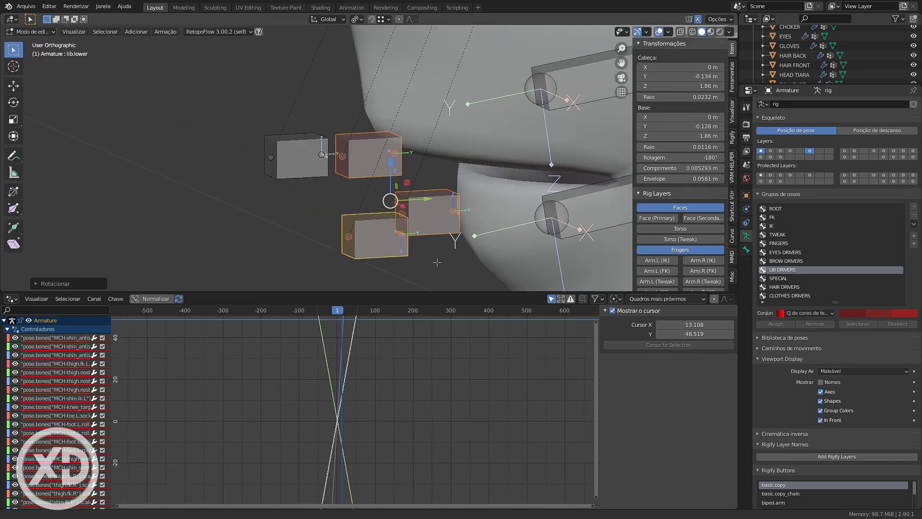
middle_click_drag(491, 224, 423, 151)
middle_click_drag(413, 144, 401, 230, "ctrl")
key("Tab")
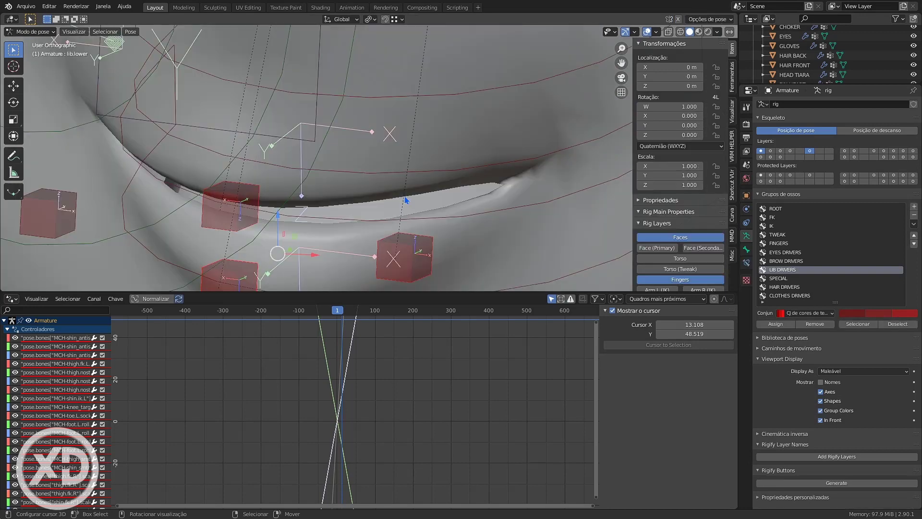
- Test the reoriented lib_L bone by moving it down and up along Z, cancelling both moves
middle_click_drag(390, 157, 414, 149, "ctrl")
middle_click_drag(426, 273, 426, 164, "shift")
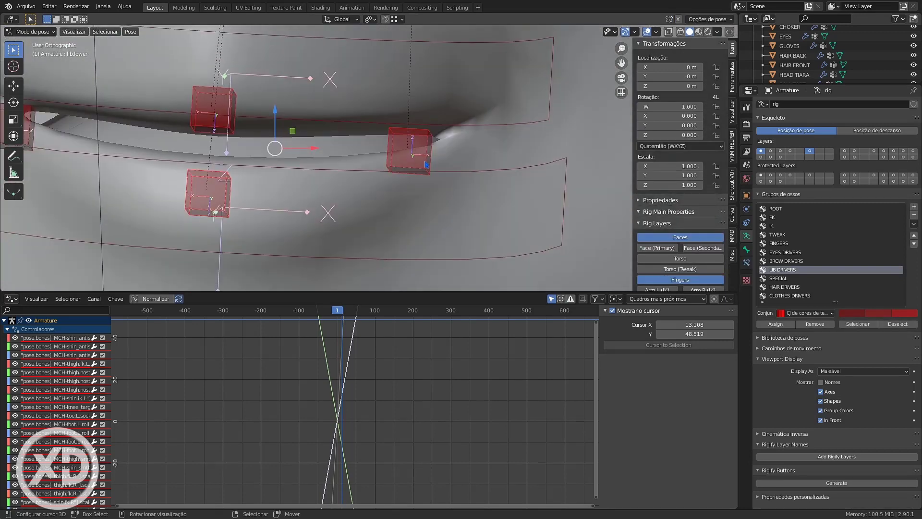
left_click_drag(408, 112, 409, 248)
right_click(409, 247)
mouse_move(406, 112)
left_mouse_down()
mouse_move(406, 132)
mouse_move(408, 87)
mouse_move(409, 112)
mouse_move(413, 101)
left_mouse_up()
right_click(414, 101)
- Set the Mt Uper.R driver's Gerador x coefficient to 4000 and try moving lib_L along Z
right_click(578, 128)
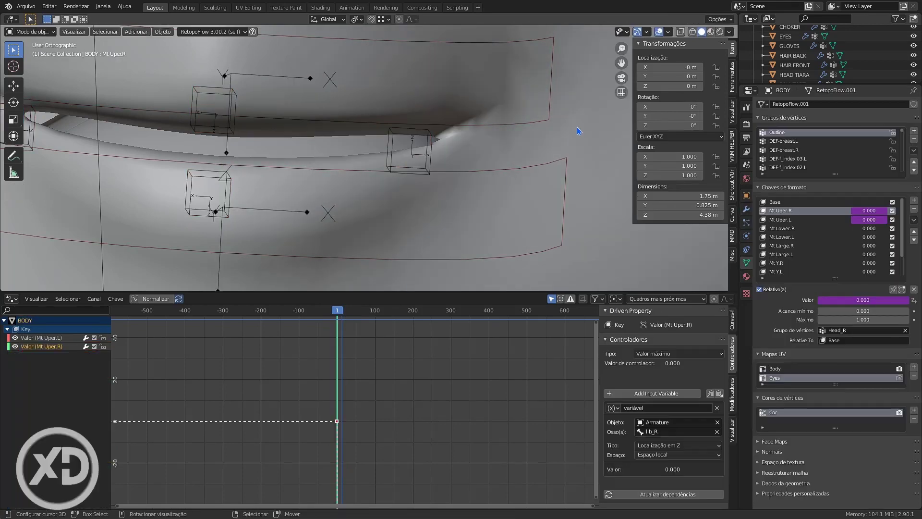
scroll(382, 101, "down", 3)
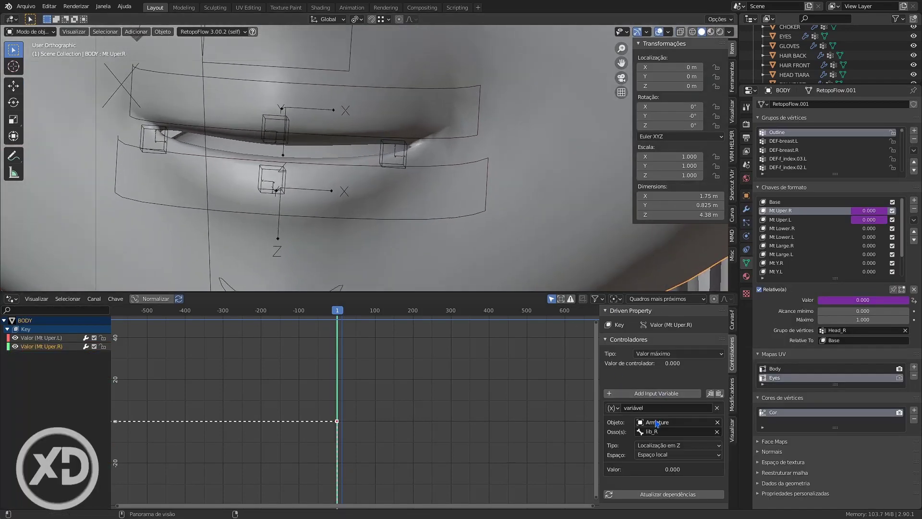
left_click(732, 394)
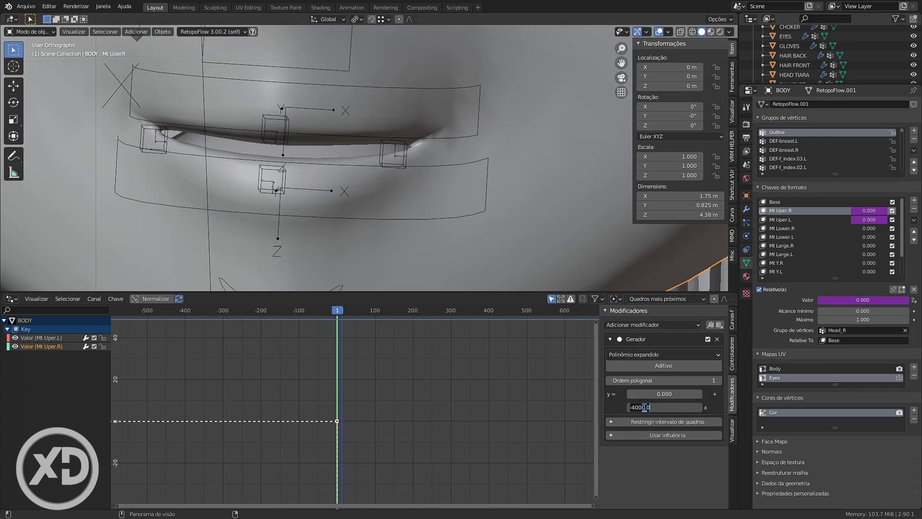
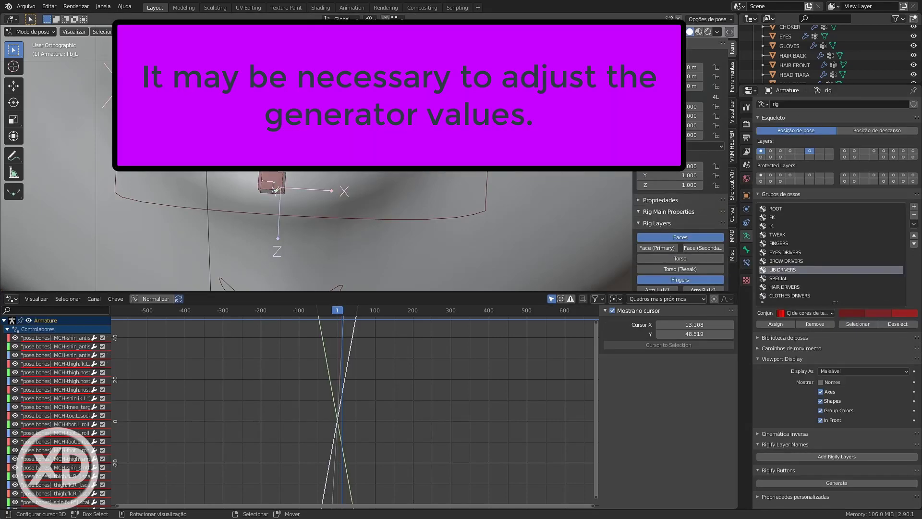
key("g")
key("z")
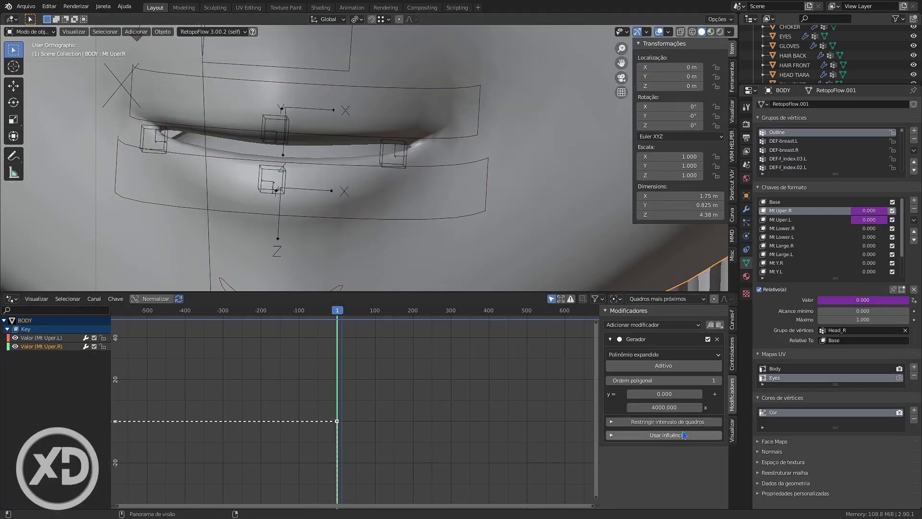
left_click(648, 407)
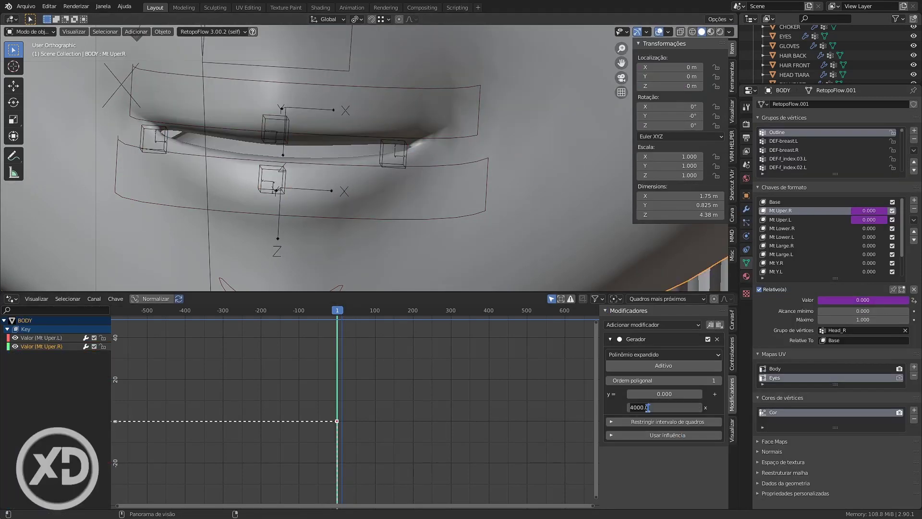
type("0")
key("Return")
key("ctrl+z")
key("ctrl+z")
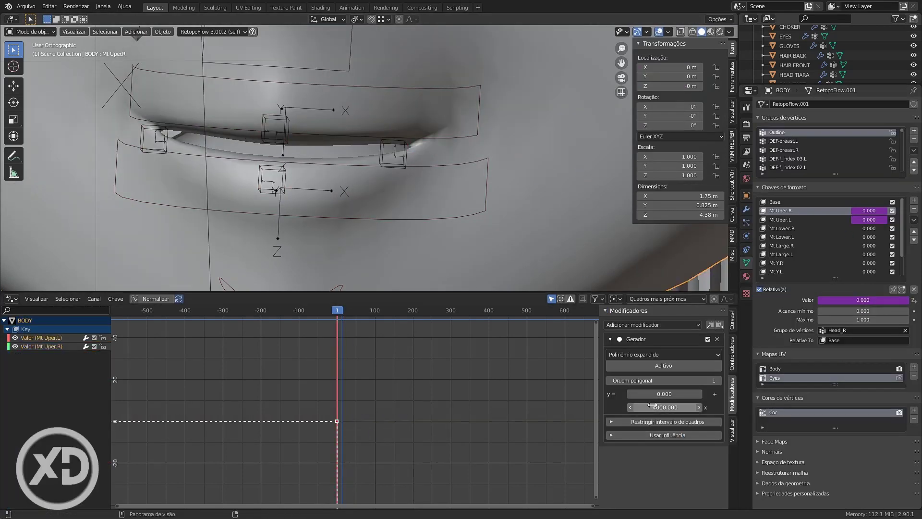
- Set the Mt Uper.L driver's Gerador x coefficient to 2000
left_click(394, 154)
key("g")
left_click(665, 407)
type("2000")
key("Return")
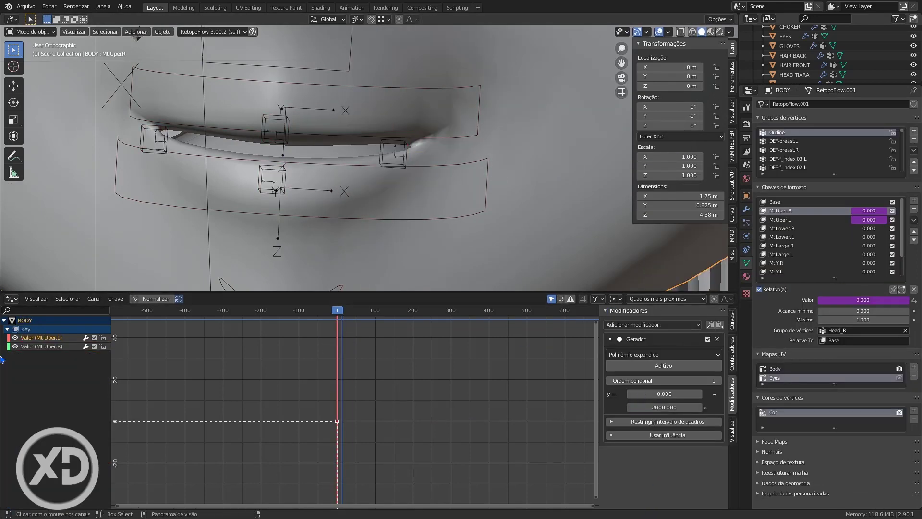
- Set the Mt Uper.R driver's Gerador x coefficient to 2000
left_click(42, 346)
left_click(664, 407)
type("2000")
key("Return")
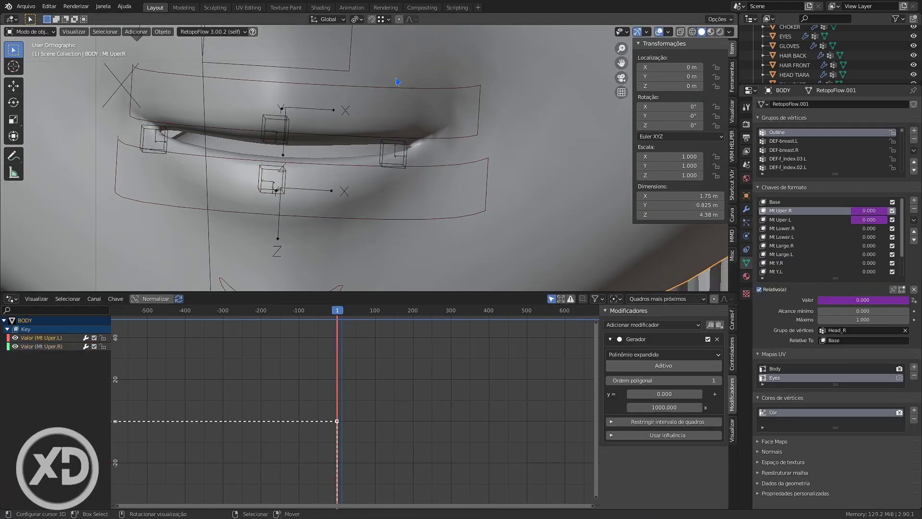
- Set the Mt Uper.L driver's Gerador x coefficient to 1000 and try moving lib_L, cancelling each move
left_click(393, 154)
key("g")
right_click(543, 161)
left_click(653, 407)
type("1000")
key("Return")
right_click(398, 153)
right_click(552, 156)
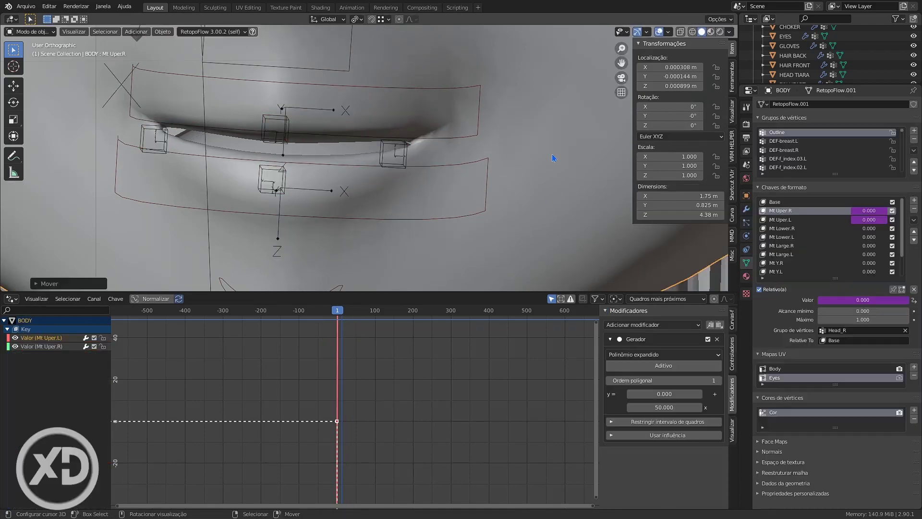
- Try 500 as the Mt Uper.L driver's Gerador x coefficient and settle on 200, testing with lib_L
left_click(661, 407)
type("500")
right_click(394, 154)
left_click(640, 407)
type("200")
key("Return")
right_click(394, 152)
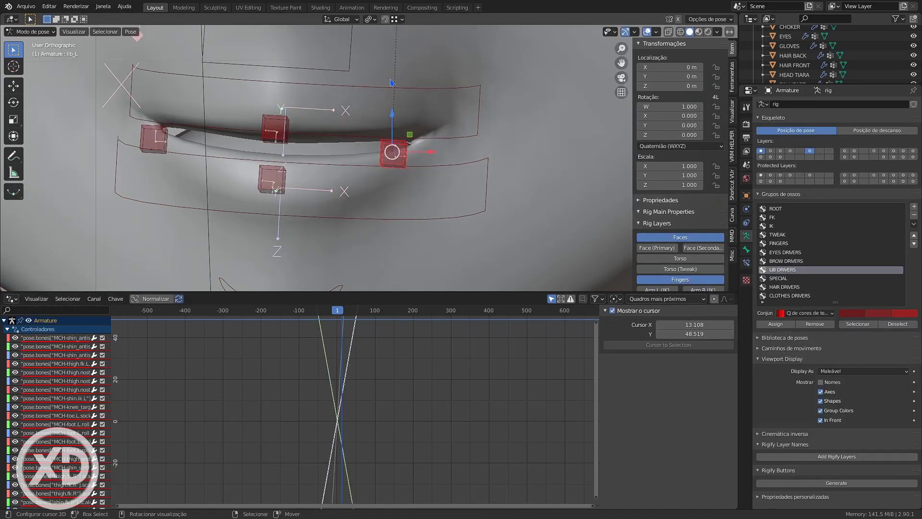
- Set the Mt Uper.R driver's Gerador x coefficient to 200
left_click(41, 346)
left_click(635, 407)
type("20")
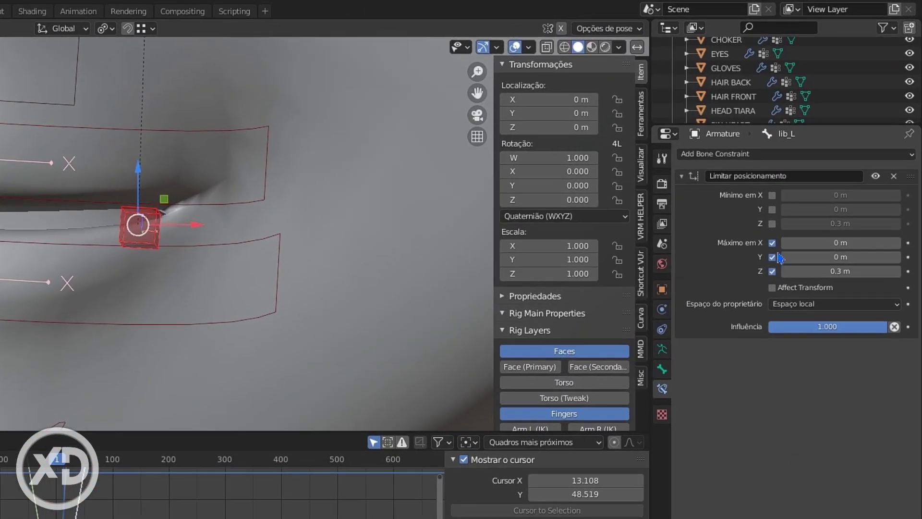
- Enable the minimum X, Y and Z limits in lib_L's Limit Location constraint and set both Z limits to 0 m
left_click(772, 223)
left_click(772, 210)
left_click(772, 195)
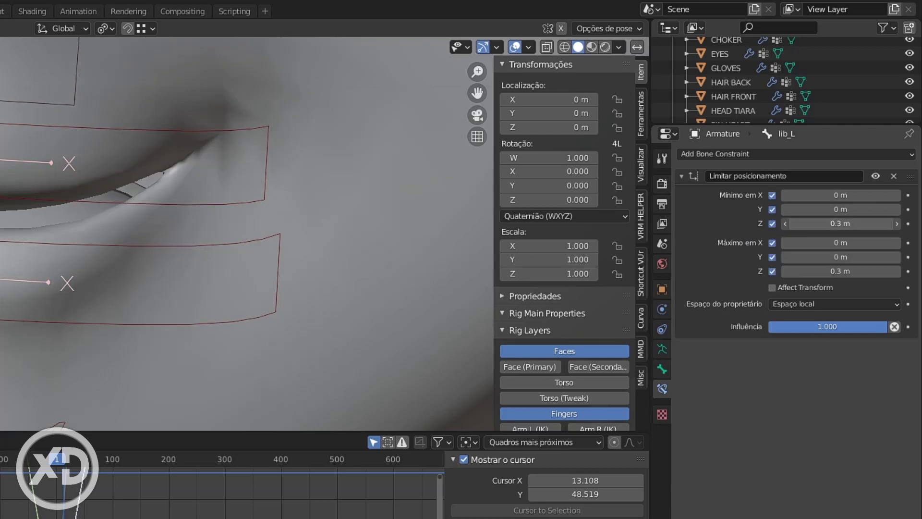
key("Return")
double_click(819, 269)
type("0")
key("Return")
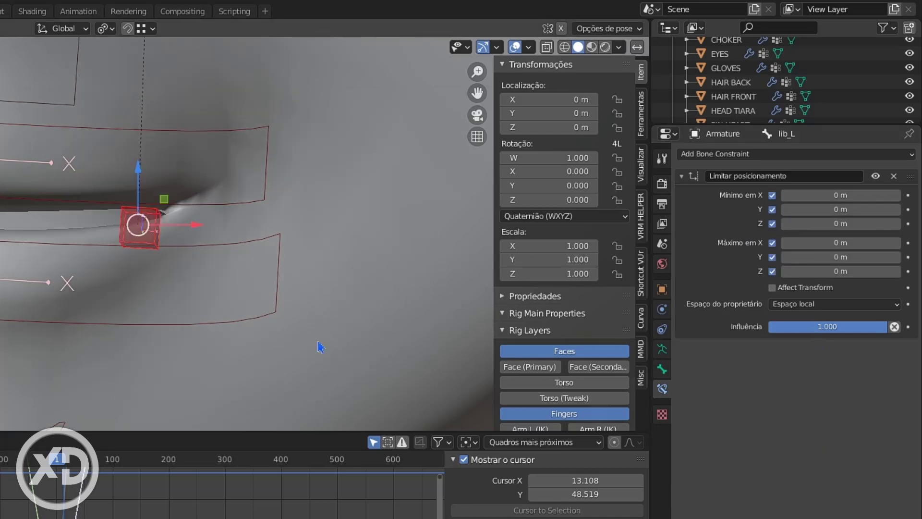
- Temporarily disable lib_L's Limit Location constraint, move the bone up along Z by about 0.0055 m, and re-enable the constraint
left_click_drag(135, 165, 135, 160)
right_click(135, 137)
left_click(875, 176)
left_click_drag(140, 162, 140, 119)
left_click(875, 177)
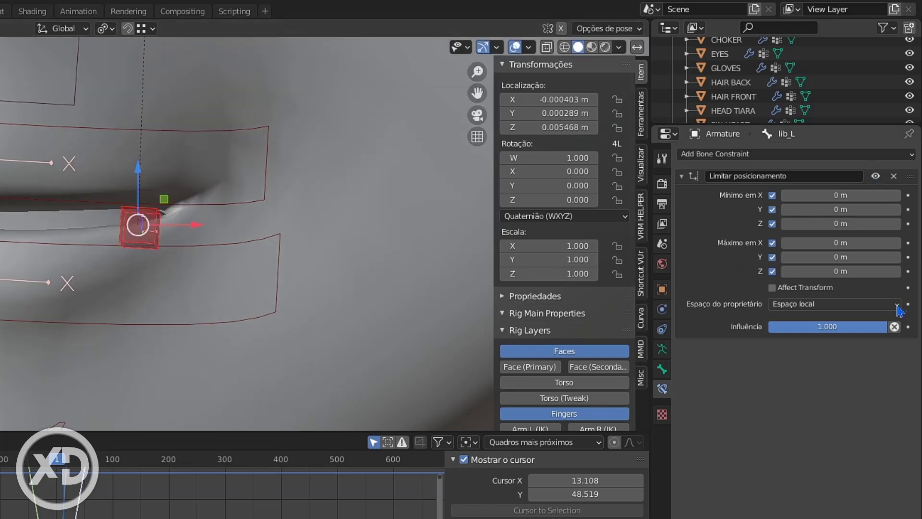
- Set lib_L's Z limits to 0.1 m maximum and -0.1 m minimum, testing the range by moving the bone along Z
left_click(896, 272)
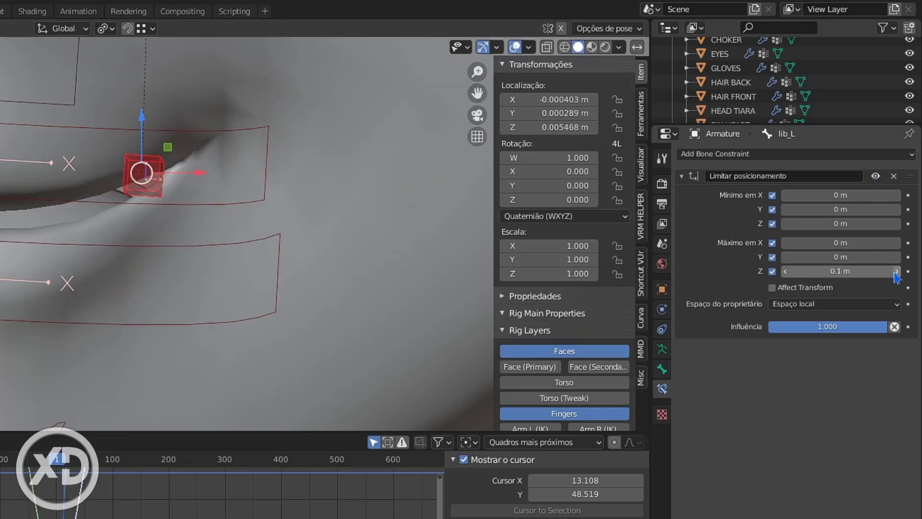
left_click_drag(142, 120, 158, 290)
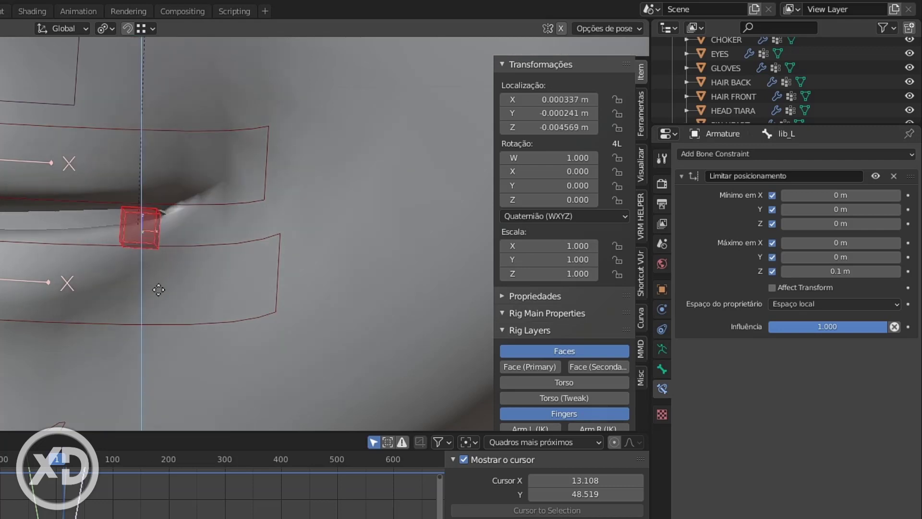
left_click_drag(177, 198, 183, 131)
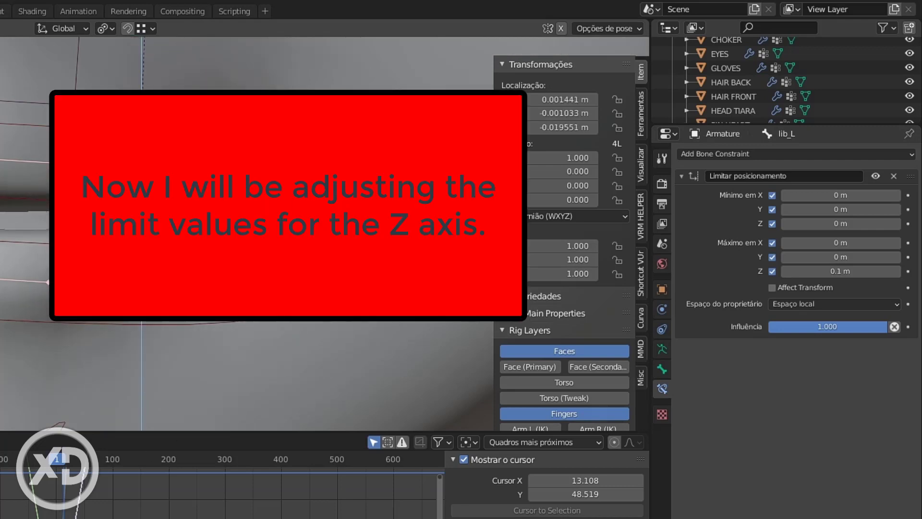
left_click_drag(182, 420, 185, 366)
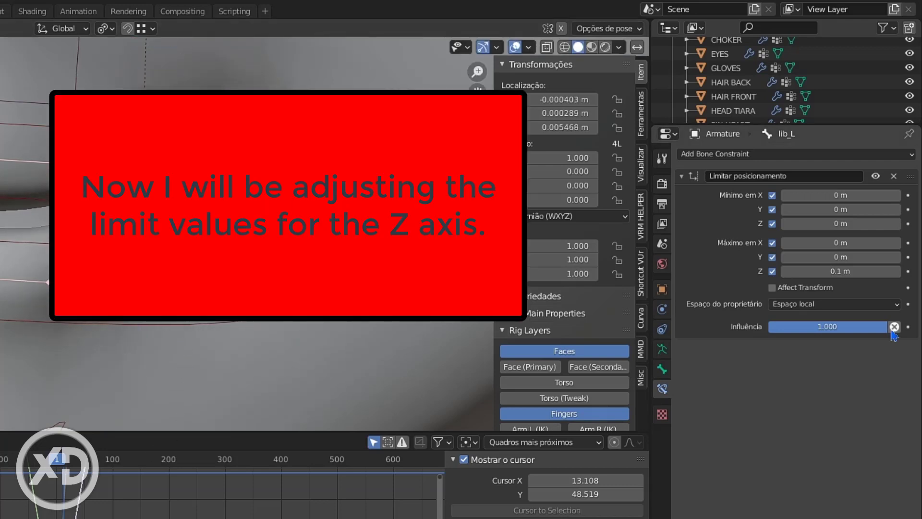
left_click(790, 228)
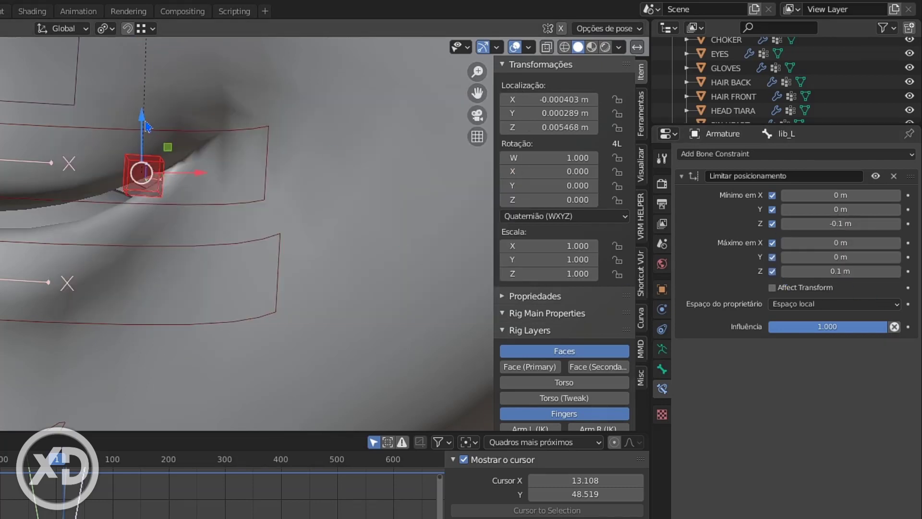
left_click_drag(145, 121, 156, 356)
right_click(156, 356)
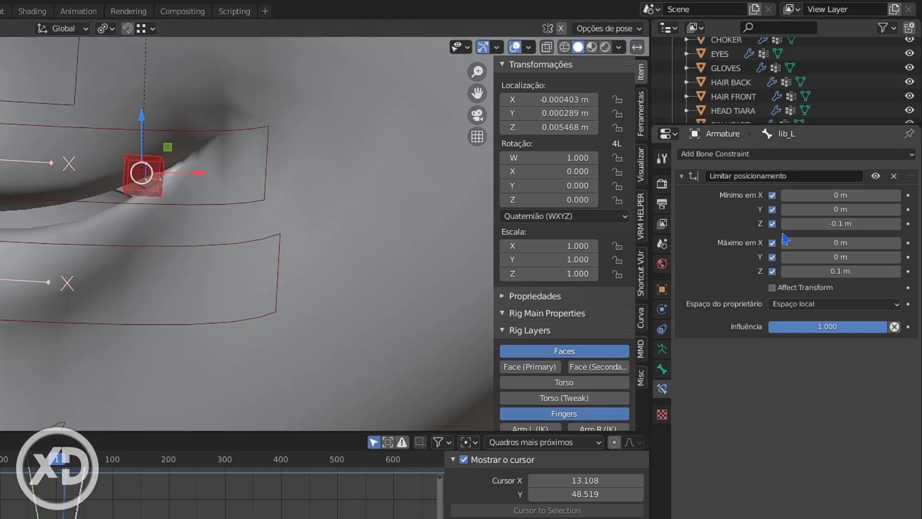
- Set lib_L's Z limits to -0.01 m minimum and 0.01 m maximum, and test moving the bone down along Z
left_click(832, 224)
left_click(819, 272)
type("0.01")
key("Return")
left_click_drag(142, 117, 156, 317)
right_click(156, 317)
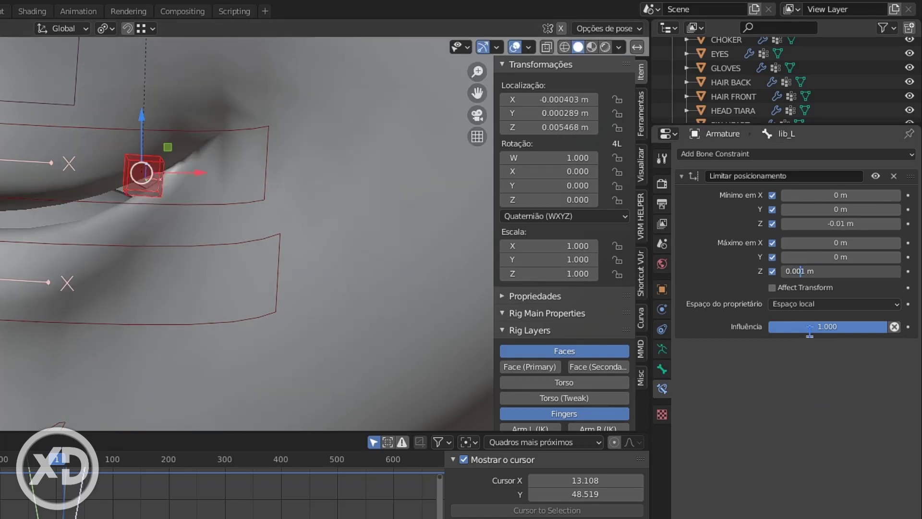
- Set lib_L's Z limits to 0.005 m maximum and -0.005 m minimum, and test moving the bone up along Z
key("Delete")
type("5")
key("Return")
left_click(803, 223)
key("Delete")
type("05")
key("Return")
left_click_drag(142, 117, 180, 64)
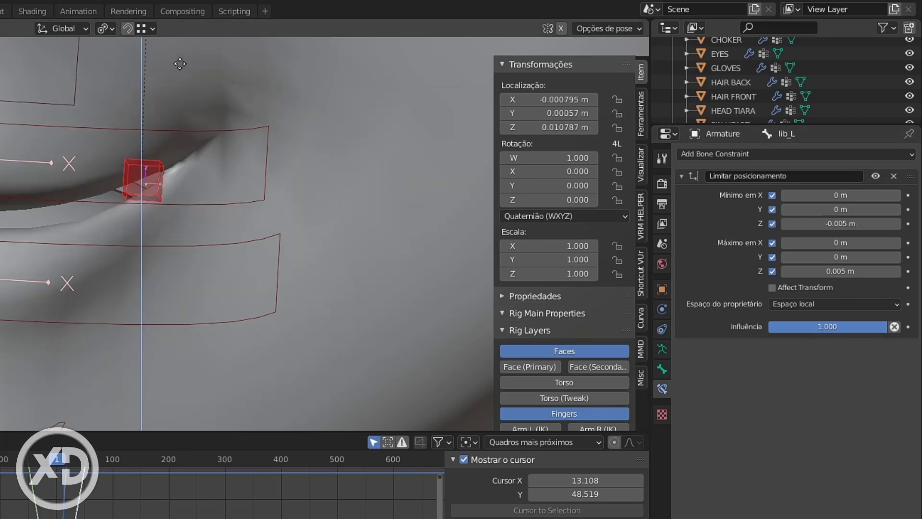
right_click(179, 63)
- Set lib_L's Z limits to 0.006 m maximum and -0.006 m minimum, and clear the bone's location after testing the range
key("BackSpace")
type("6")
key("Return")
double_click(805, 223)
type("6")
key("Return")
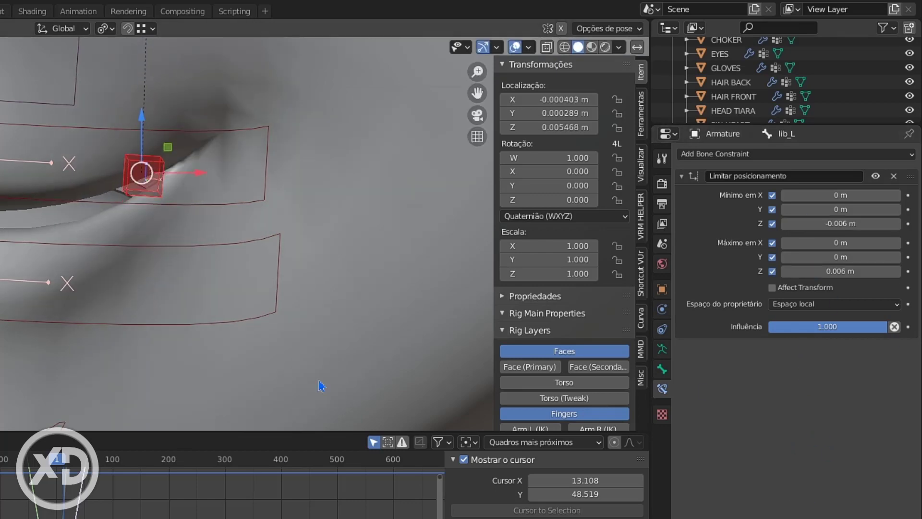
left_click_drag(143, 115, 181, 405)
key("alt+g")
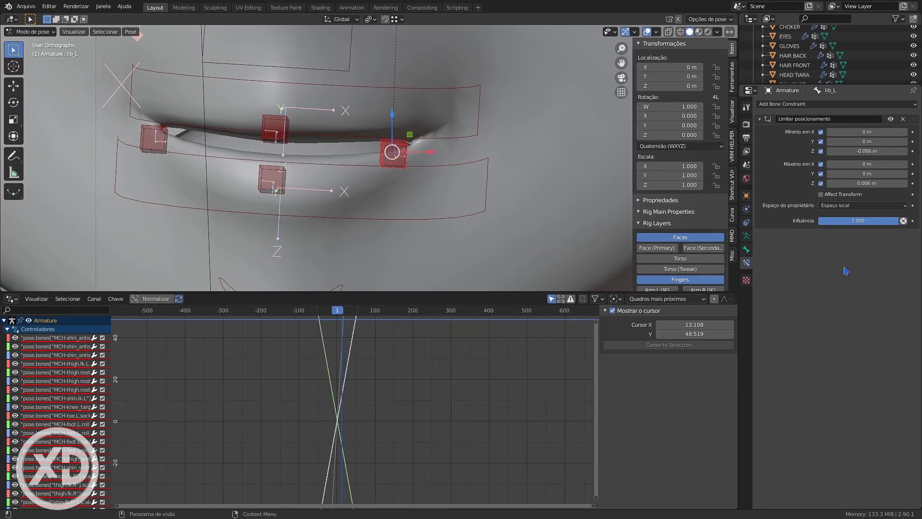
- Try to copy the constraints between the lib_L and lib_R bones with lib_R as the active bone
left_click(559, 143)
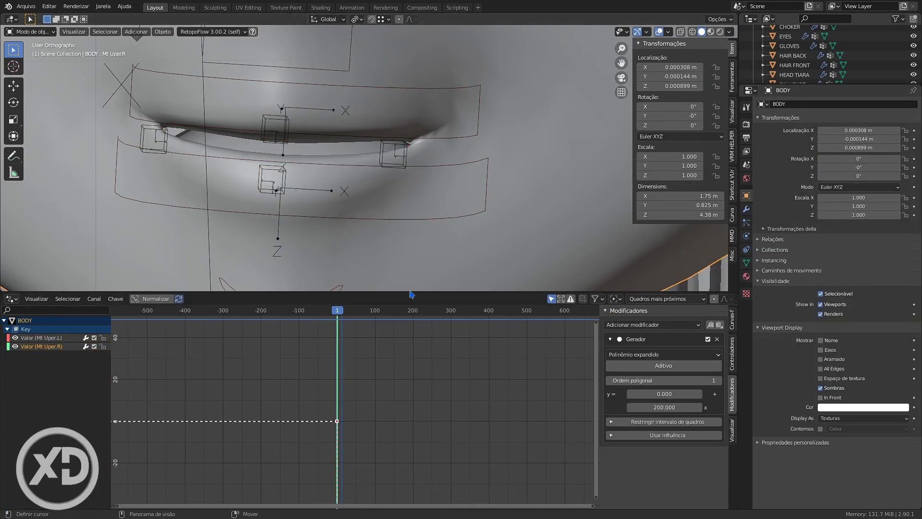
left_click(155, 129)
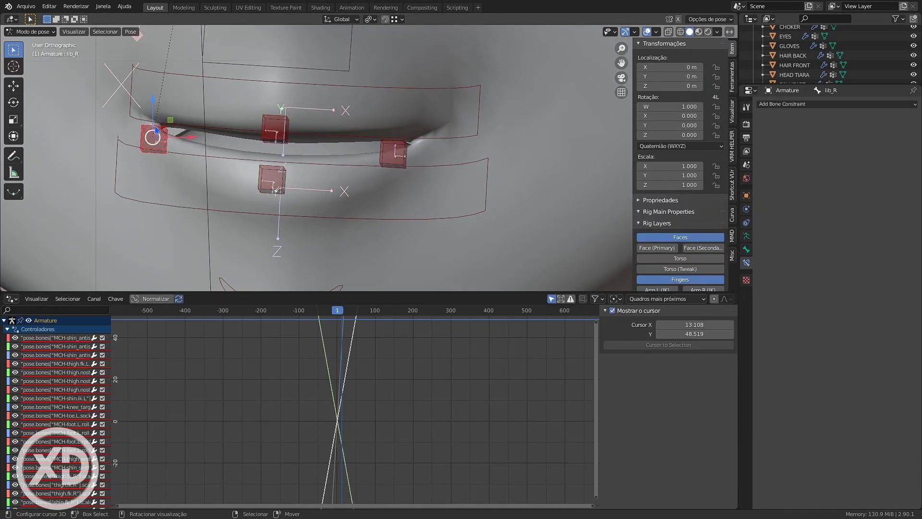
left_click(391, 148)
left_click(149, 138)
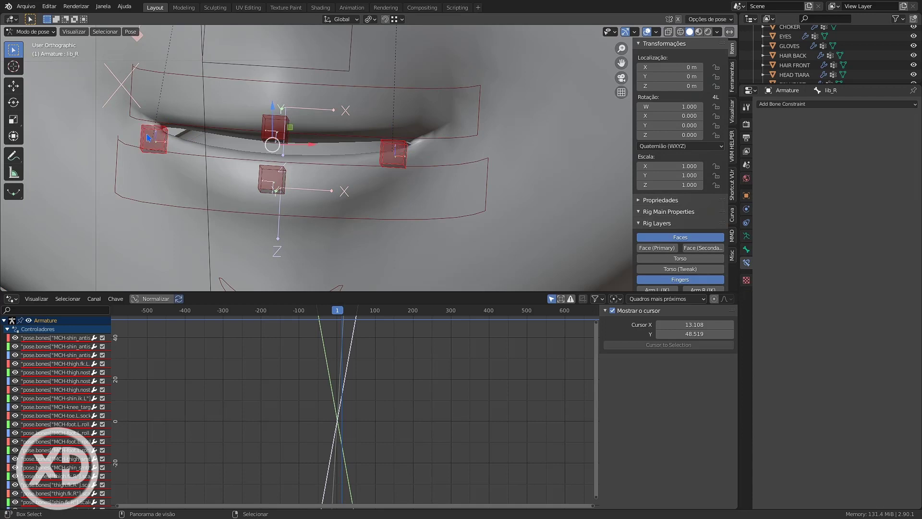
left_click(136, 33)
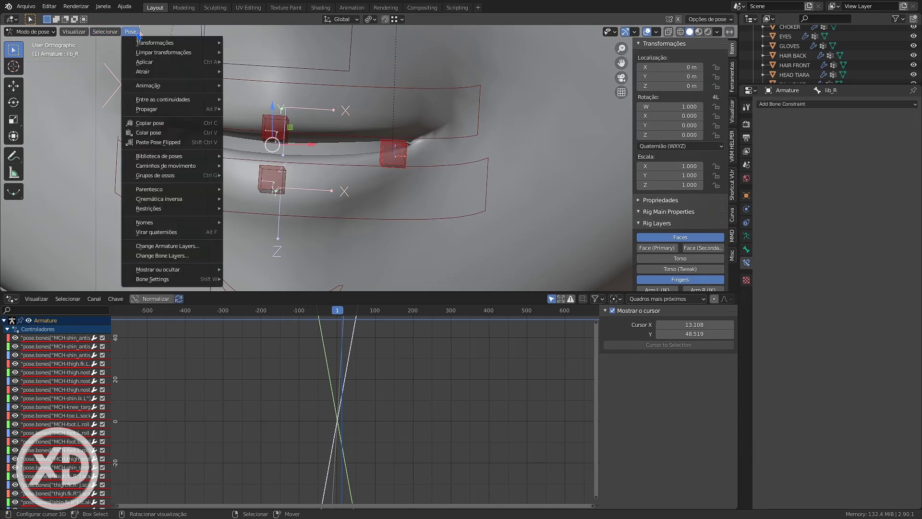
mouse_move(212, 209)
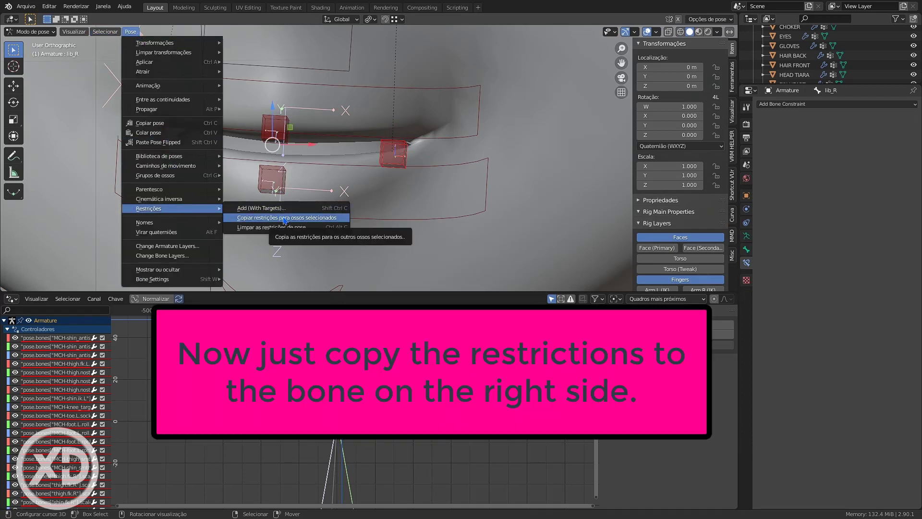
left_click(281, 220)
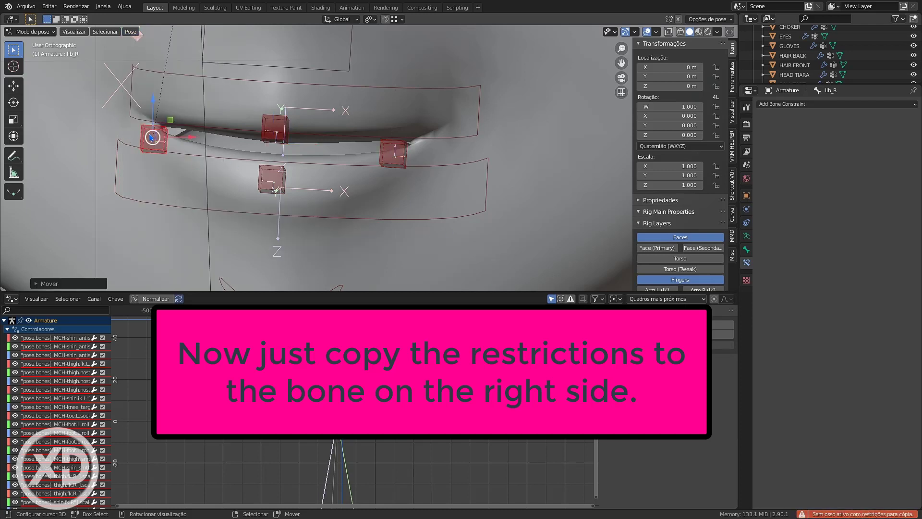
- Copy lib_L's Limit Location constraint to lib_R with lib_L active, and test moving lib_R down along Z
left_click(275, 127, "shift")
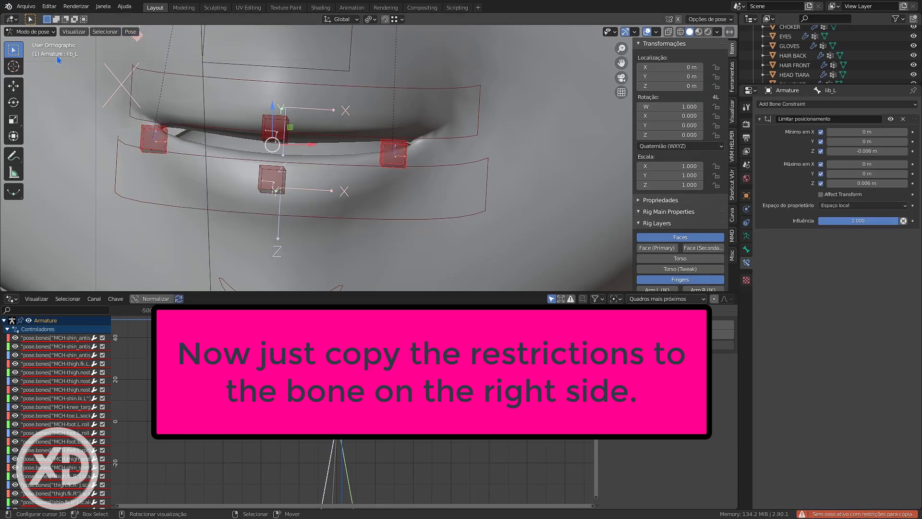
left_click(127, 33)
mouse_move(155, 210)
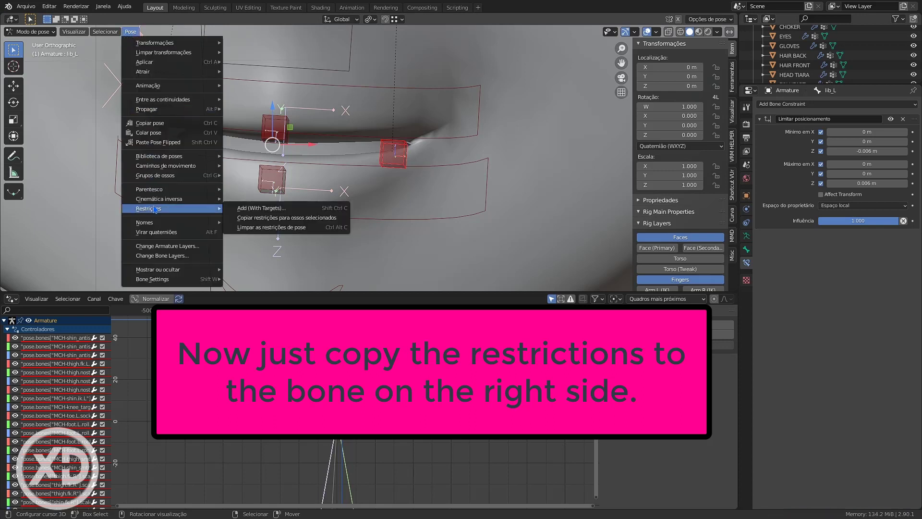
left_click(281, 218)
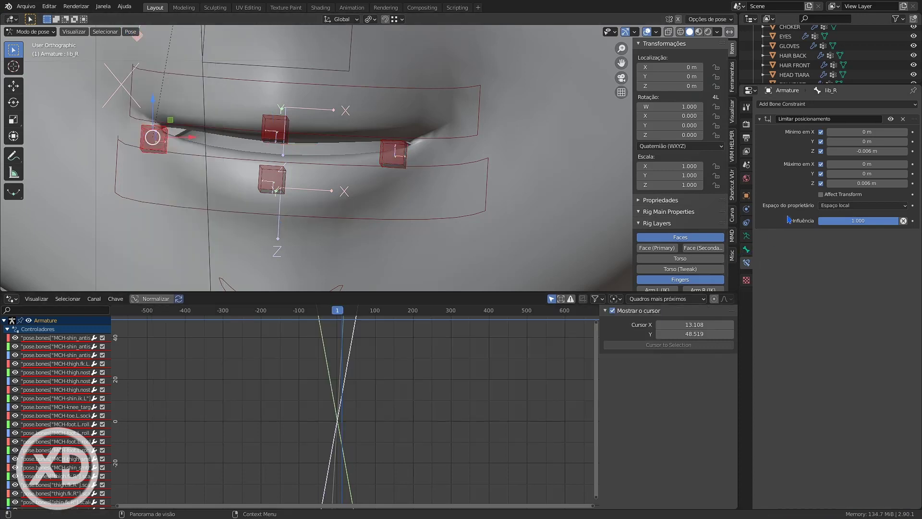
left_click_drag(156, 99, 179, 207)
right_click(180, 206)
- Copy BODY's Mt Uper.L driver and paste it onto the Mt Lower.R shape key
left_click(523, 224)
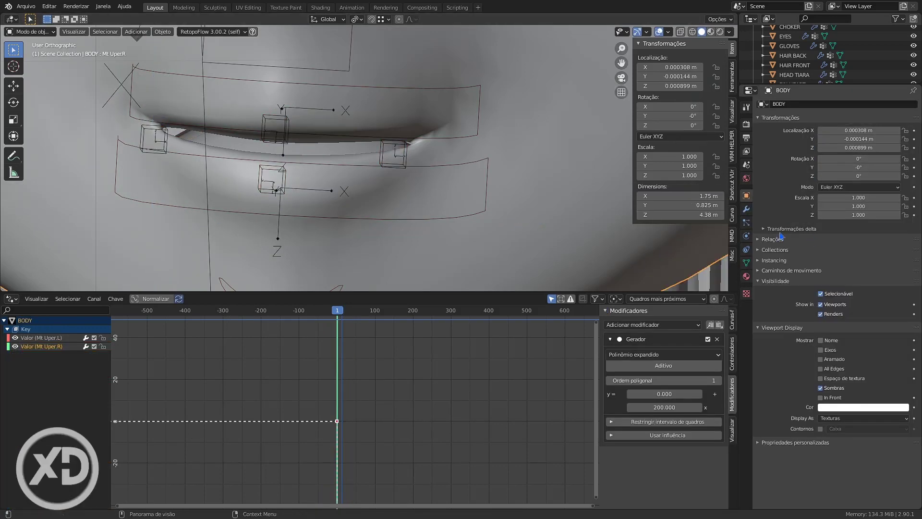
left_click(746, 264)
right_click(870, 221)
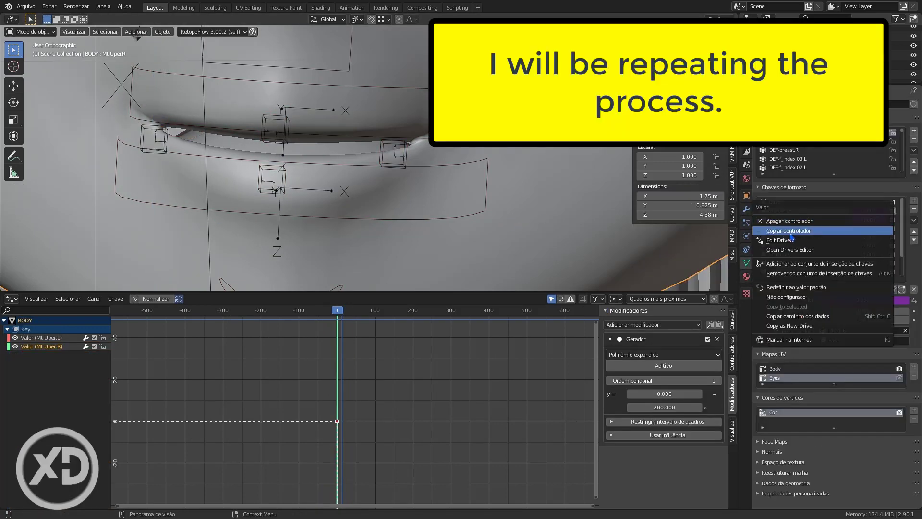
left_click(788, 232)
left_click(780, 232)
right_click(871, 231)
left_click(797, 254)
left_click(154, 139)
left_click(484, 255)
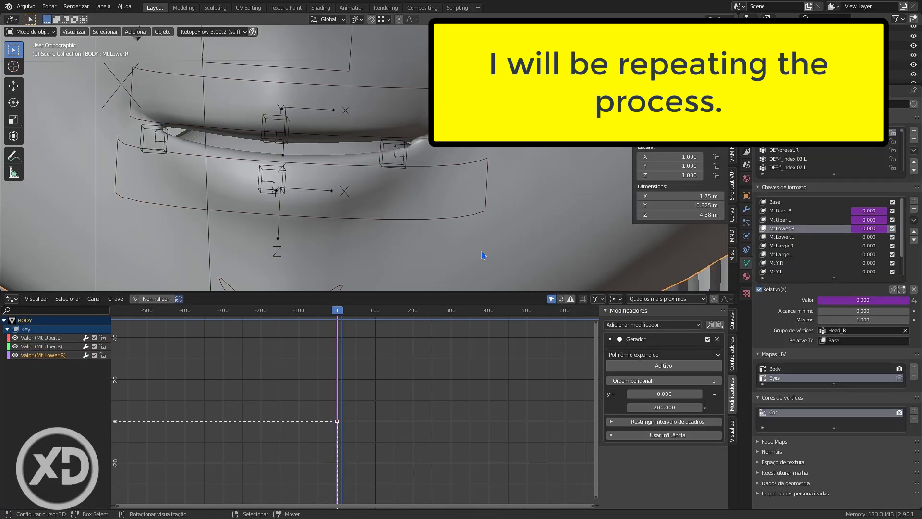
- Move lib_R down along Z, and set the Mt Lower.R driver's Gerador x coefficient to -200 and its bone to lib_R
left_click(155, 137)
key("g")
key("z")
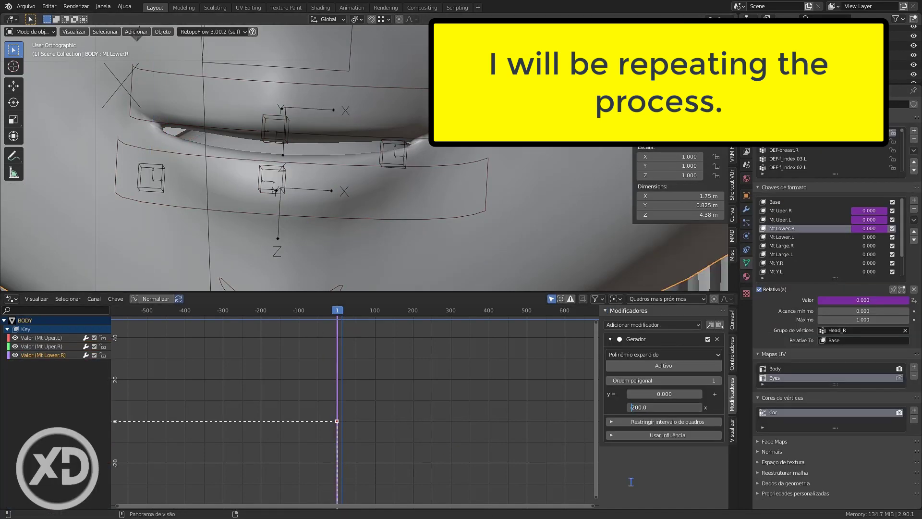
key("Return")
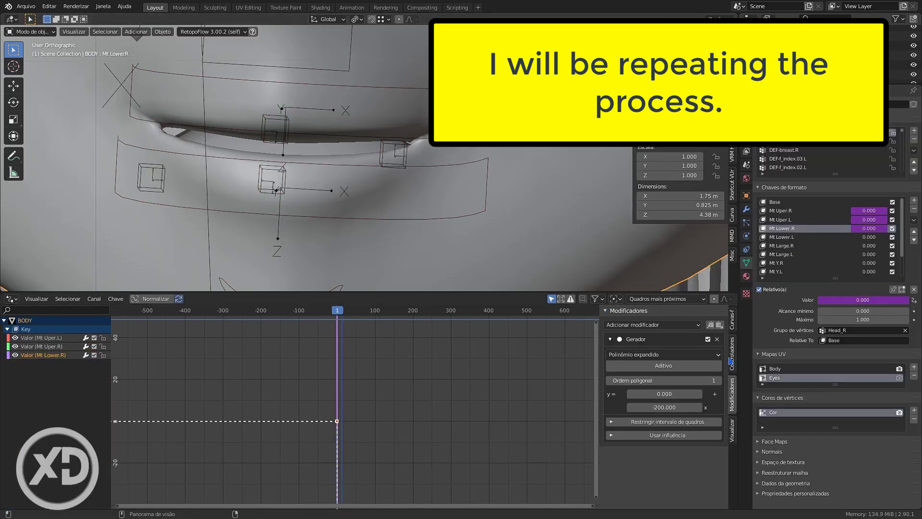
left_click(731, 360)
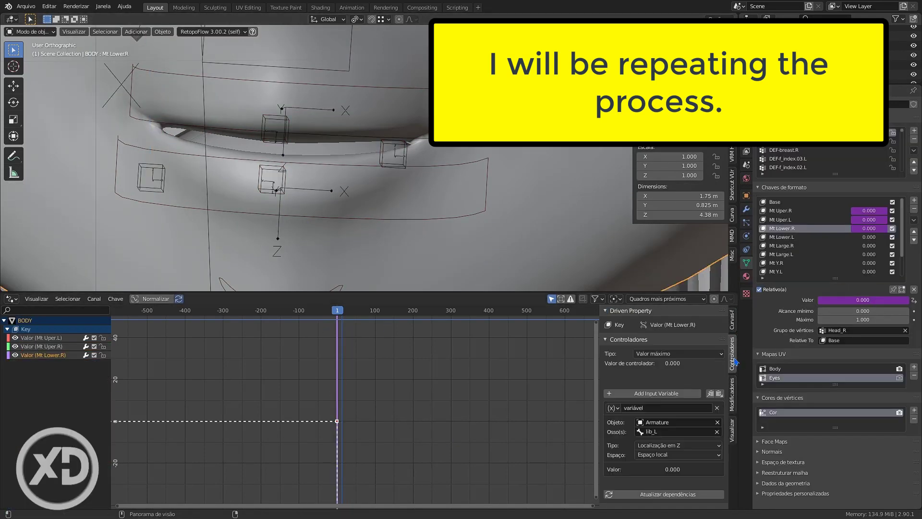
left_click(715, 431)
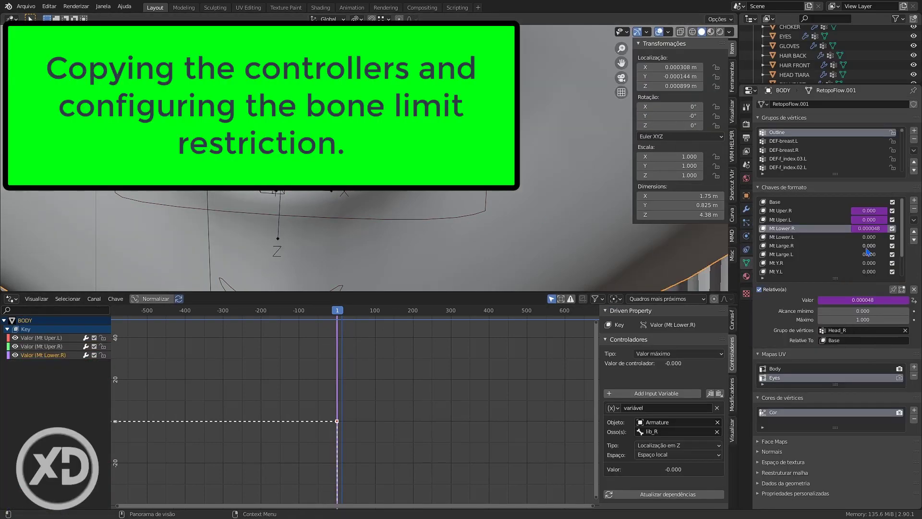
- Paste the Mt Lower.R driver onto the Mt Lower.L shape key and set its bone to lib_L
key("ctrl+z")
right_click(869, 237)
left_click(869, 238)
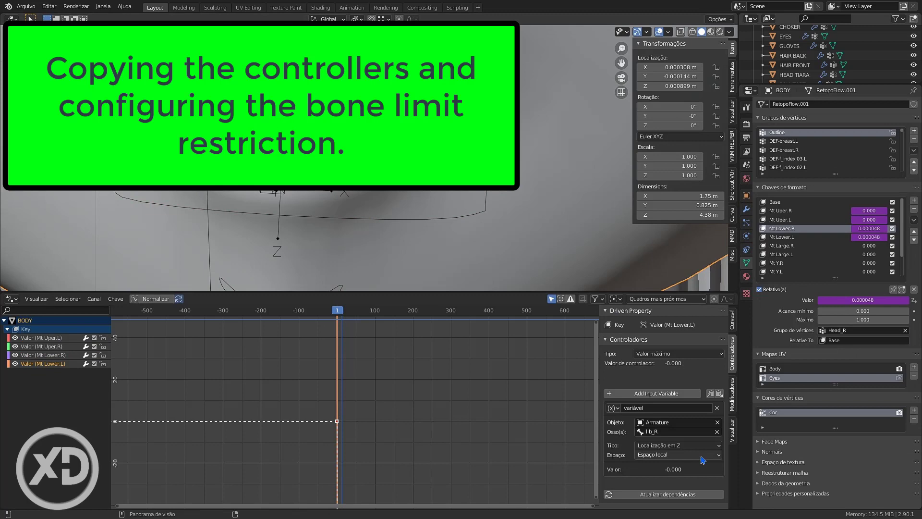
left_click(685, 431)
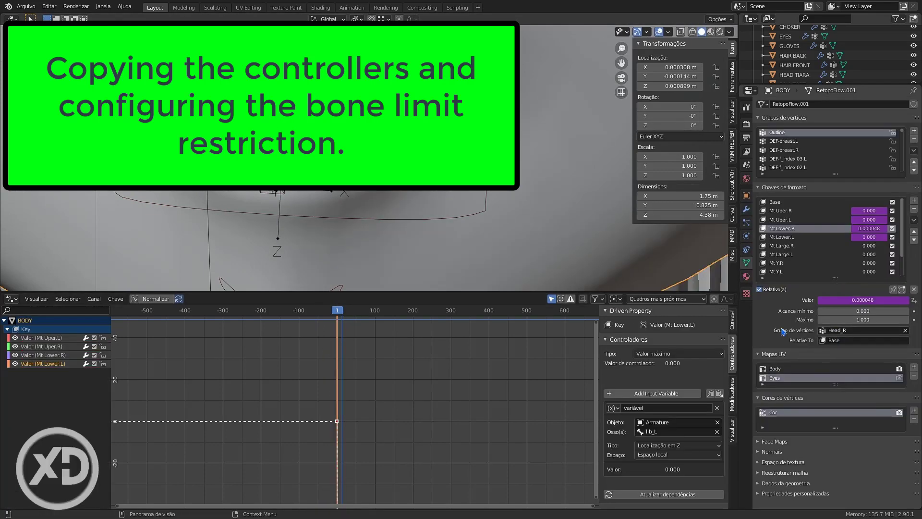
- Paste the Mt Lower.R driver onto Mt Large.R, and copy the Mt Lower.L driver onto Mt Large.L
key("n")
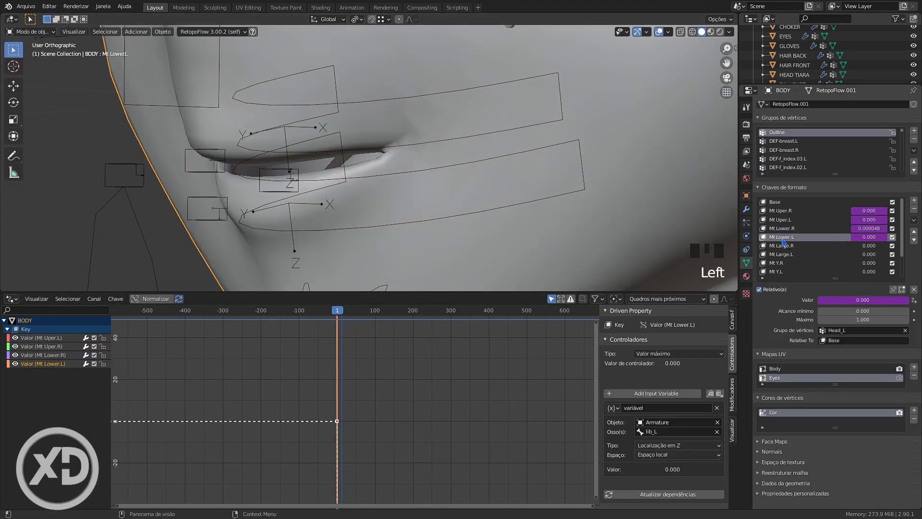
left_click(792, 249)
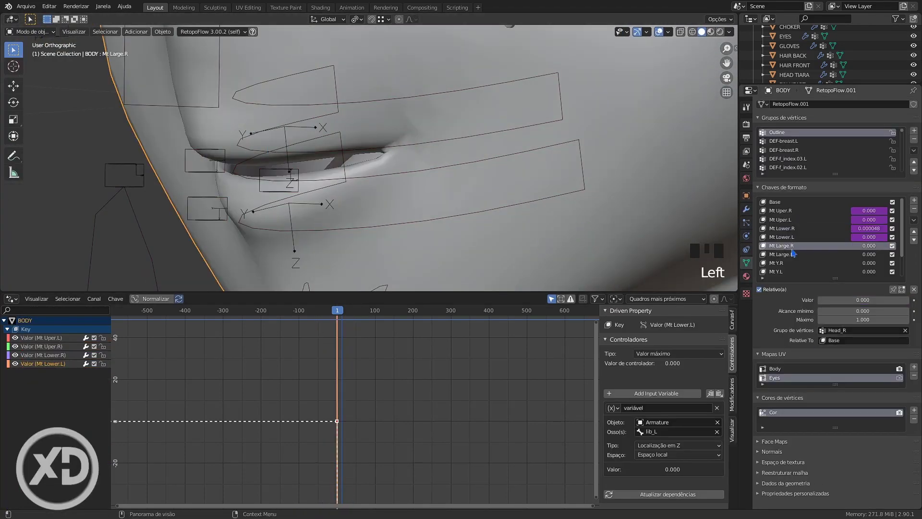
right_click(869, 245)
left_click(864, 272)
right_click(870, 236)
left_click(864, 226)
left_click(792, 255)
right_click(874, 255)
left_click(868, 281)
middle_click_drag(331, 220, 423, 197)
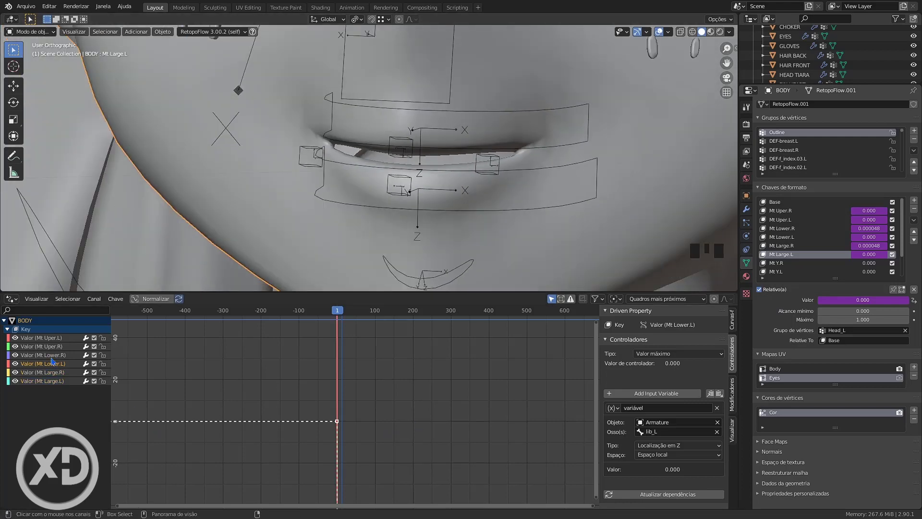
- Change the variable's transform type in the Mt Large.R and Mt Large.L drivers, and return to the lip bones
right_click(546, 241)
left_click(42, 373)
left_click(678, 445)
left_click(659, 434)
left_click(42, 380)
left_click(663, 444)
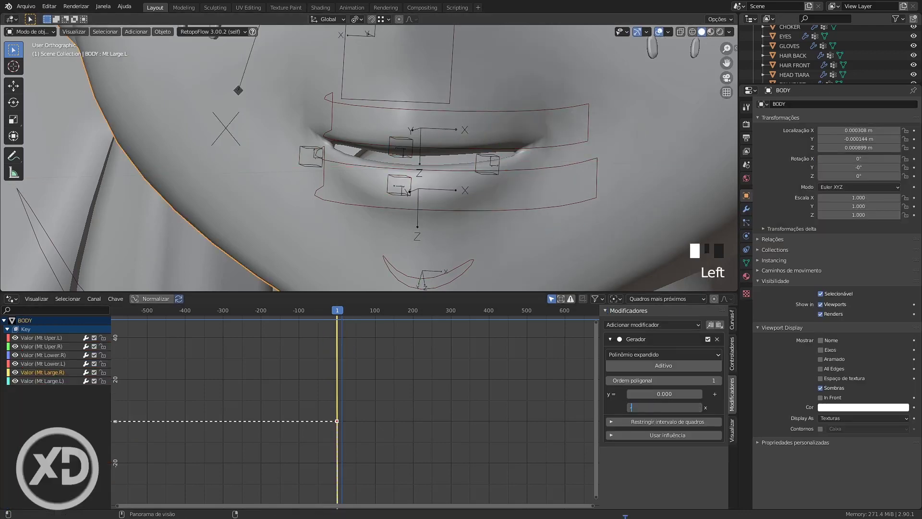
right_click(521, 162)
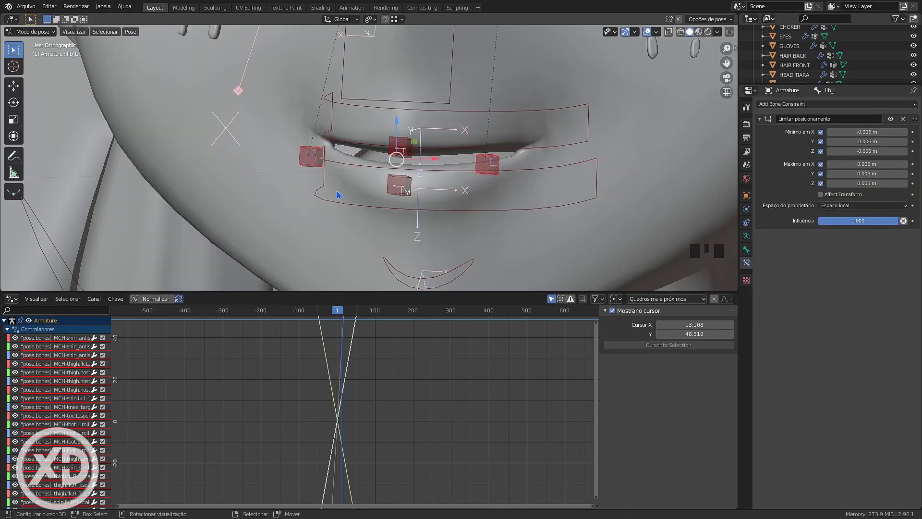
- Copy the driver of the Mt Large.L shape key onto the Mt Small.R shape key of the body
left_click_drag(311, 156, 339, 152)
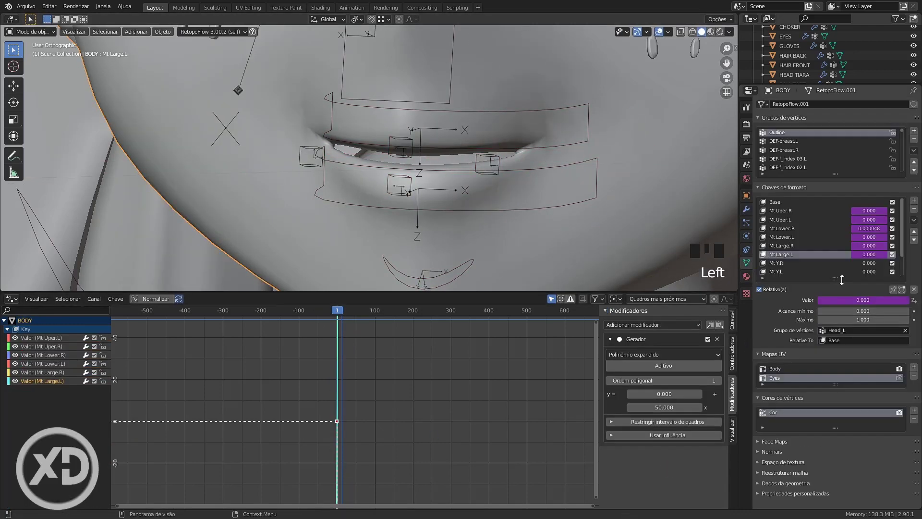
right_click(876, 255)
left_click(881, 250)
left_click_drag(902, 241, 902, 254)
right_click(871, 263)
left_click(891, 239)
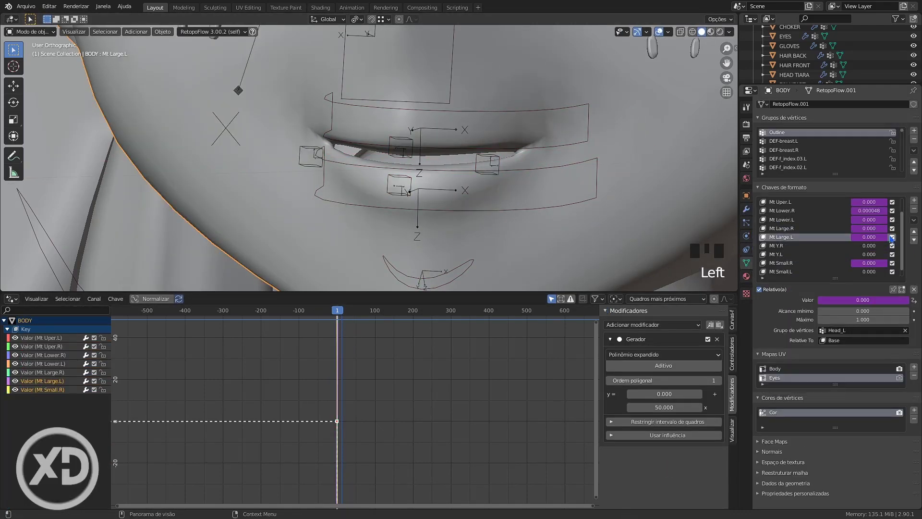
- Paste the driver onto the Mt Small.L shape key and reorder the list so Mt Y.R and Mt Y.L sit below it
left_click(807, 272)
right_click(871, 271)
left_click(790, 295)
left_click(790, 254)
double_click(914, 239)
left_click(790, 246)
- Invert the Mt Small.R and Mt Small.L drivers with a Gerador multiplier of -50, and strengthen Mt Small.L to -100
left_click(42, 390)
left_click(633, 406)
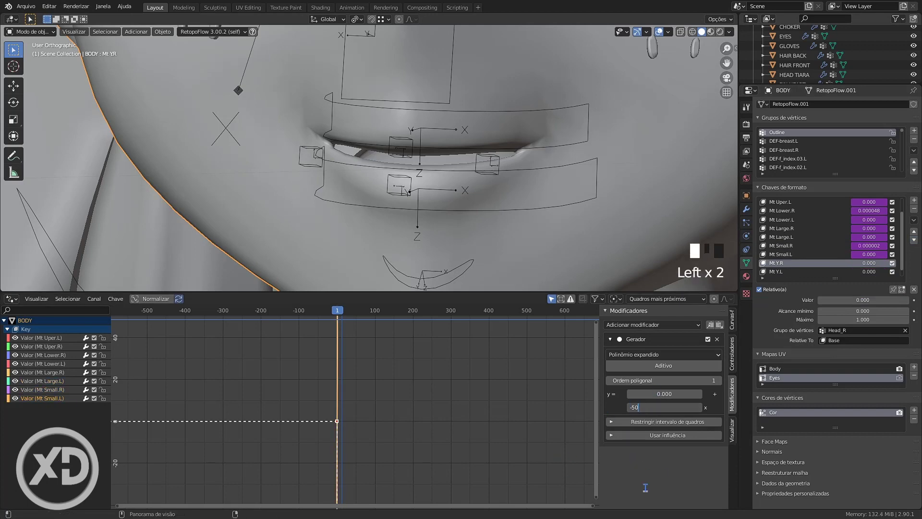
key("Return")
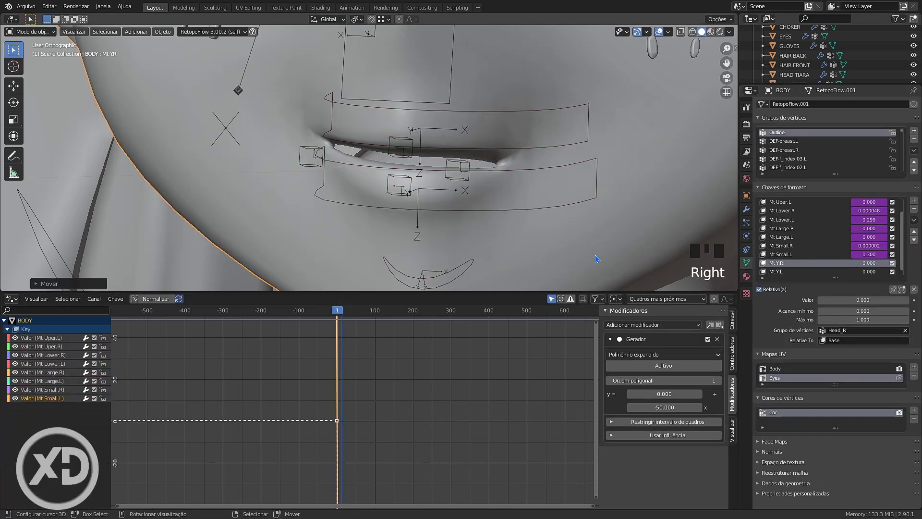
left_click(664, 407)
type("-100.0")
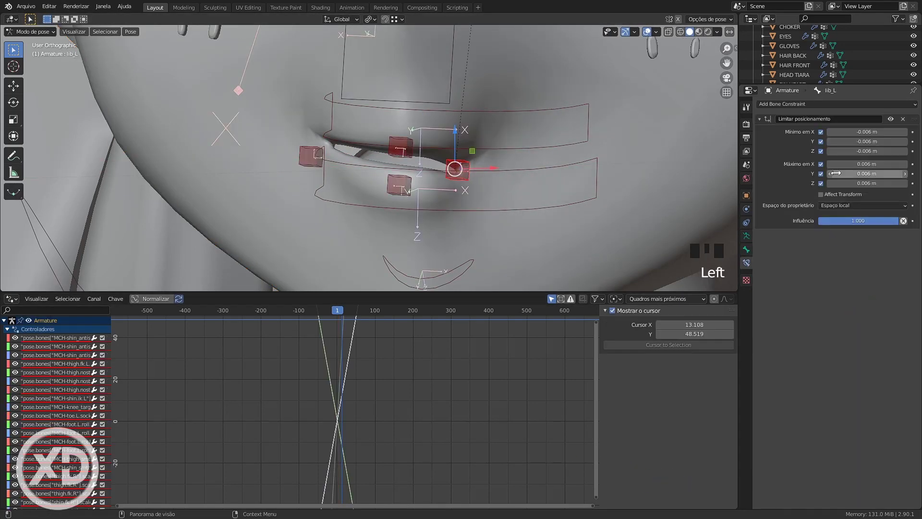
- Tune the minimum X of the lib_L bone's Limitar posicionamento constraint, settling on -0.008 m
type("-0.0018")
key("Return")
double_click(868, 131)
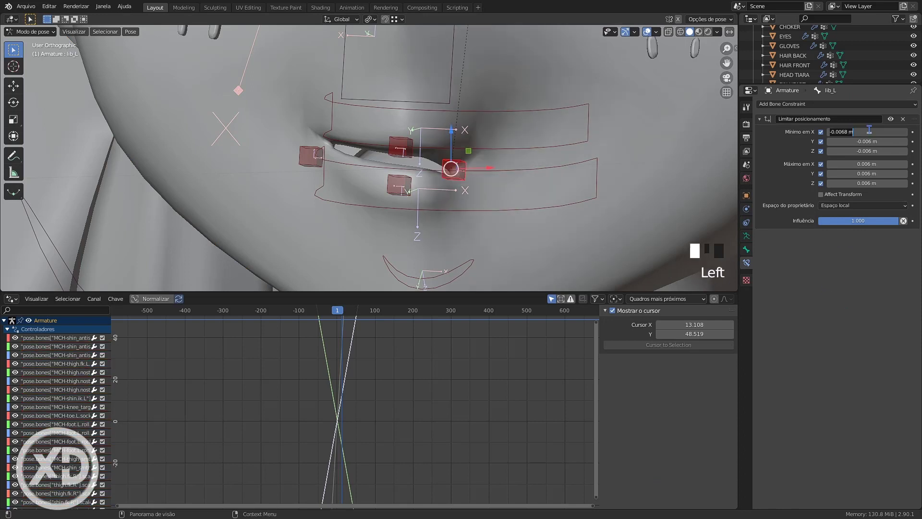
key("Return")
left_click_drag(489, 168, 525, 164)
double_click(867, 132)
type("9")
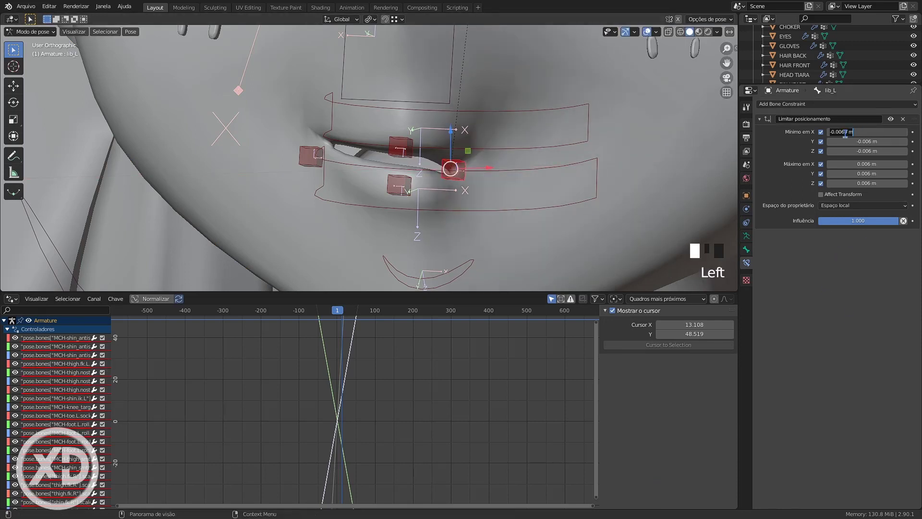
double_click(867, 132)
type("-0.008")
key("Return")
- Select the lib_R and lib_L mouth-corner bones and clear their location
right_click(618, 245)
right_click(401, 146)
right_click(452, 168, "shift")
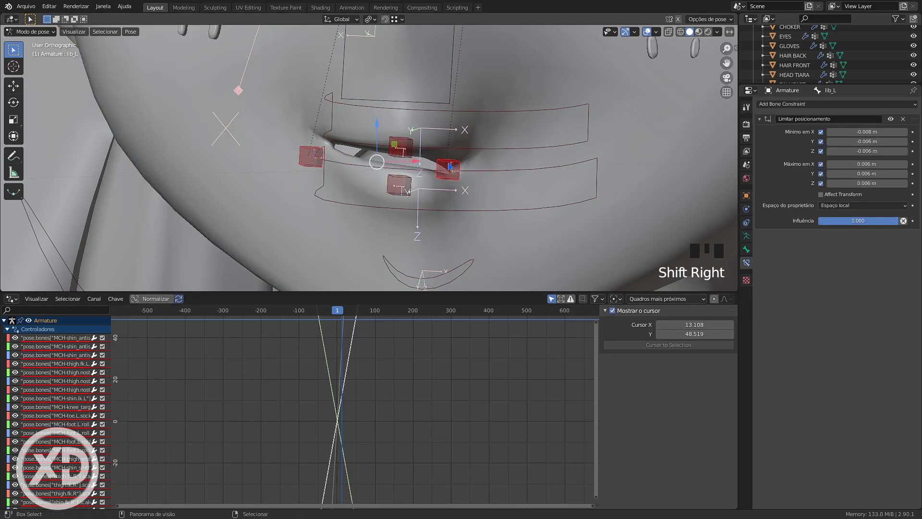
left_click(130, 32)
key("alt+g")
- Set the Mt Small.L driver multiplier to -150 and move the lib_R bone inward along X to test the narrow mouth
right_click(618, 245)
double_click(684, 405)
right_click(312, 157)
left_click_drag(331, 140, 359, 134)
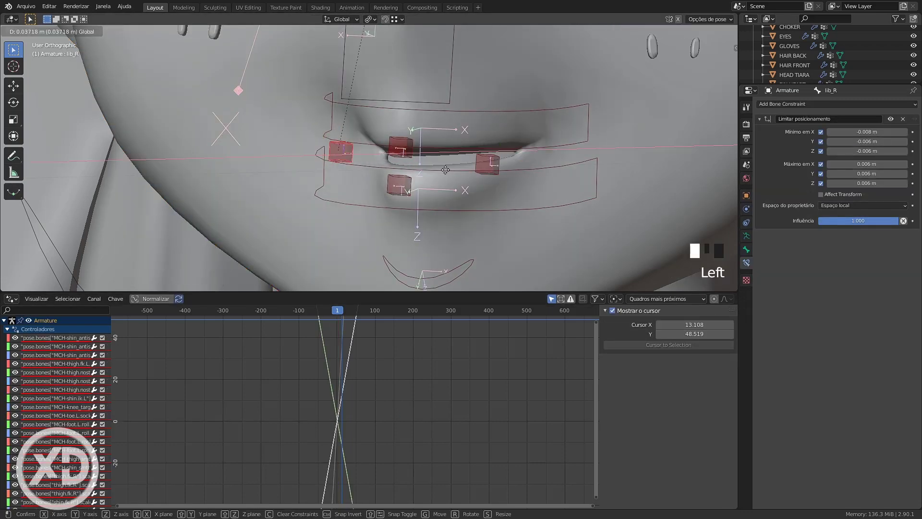
- Pull the lib_L bone outward to test the Mt Large.L shape key, and open that bone's constraint
right_click(487, 164)
right_click(618, 231)
left_click(746, 262)
left_click_drag(502, 145, 576, 155)
left_click(805, 238)
right_click(518, 157)
left_click(746, 263)
- Set the lib_L constraint's maximum X to 0.008 m, keeping its minimum X at -0.008 m
double_click(867, 132)
key("Return")
double_click(866, 164)
type("-0.008")
key("Return")
double_click(867, 164)
type("0.002")
key("Return")
right_click(618, 230)
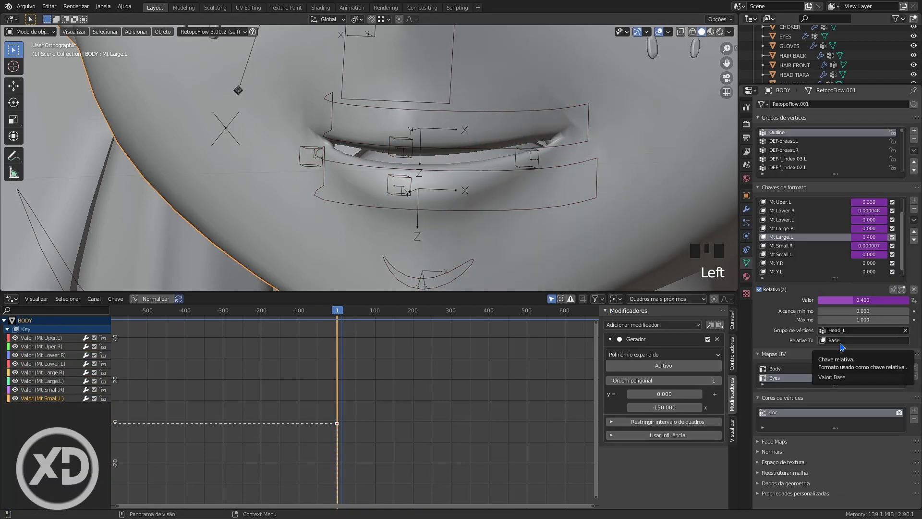
- Raise the lib_L constraint's maximum X to 0.108 m and pull the bone outward and upward to test the wide mouth
right_click(532, 158)
left_click(746, 262)
double_click(841, 164)
key("Escape")
key("ctrl+z")
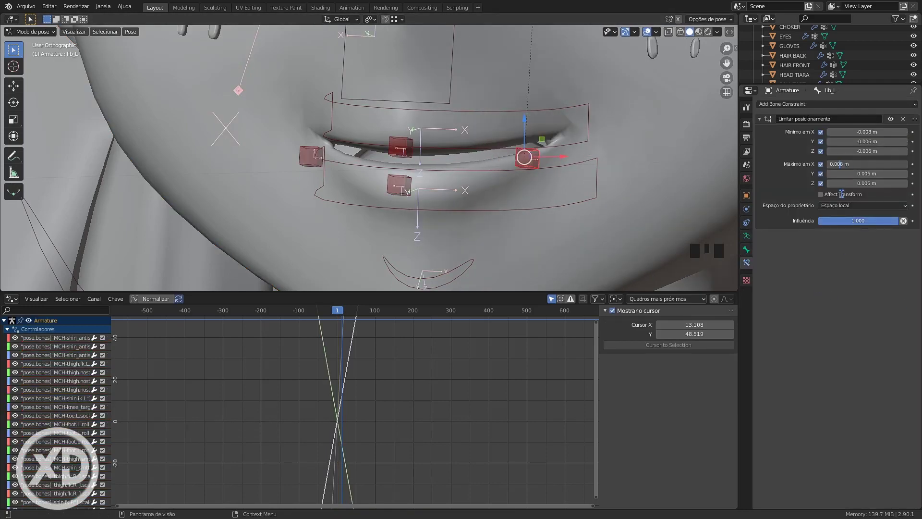
key("Return")
key("ctrl+z")
left_click(904, 164)
left_click_drag(633, 164, 636, 166)
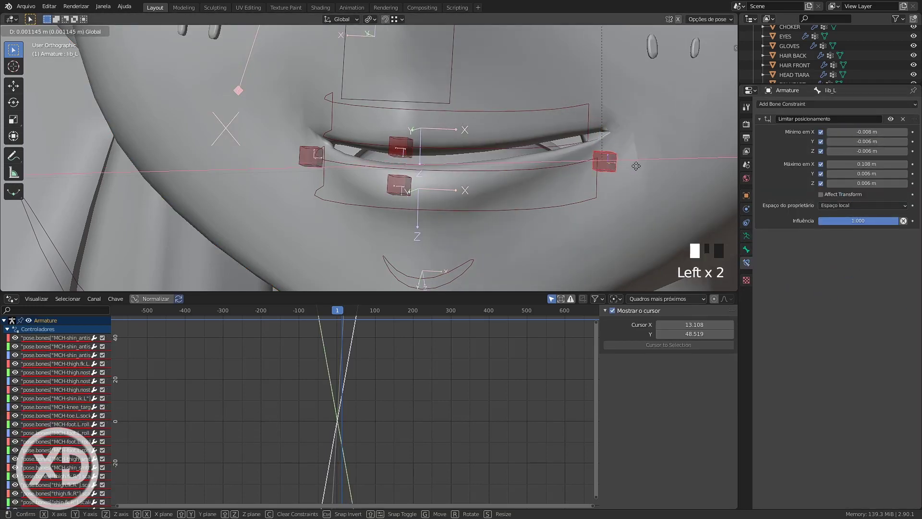
left_click(636, 165)
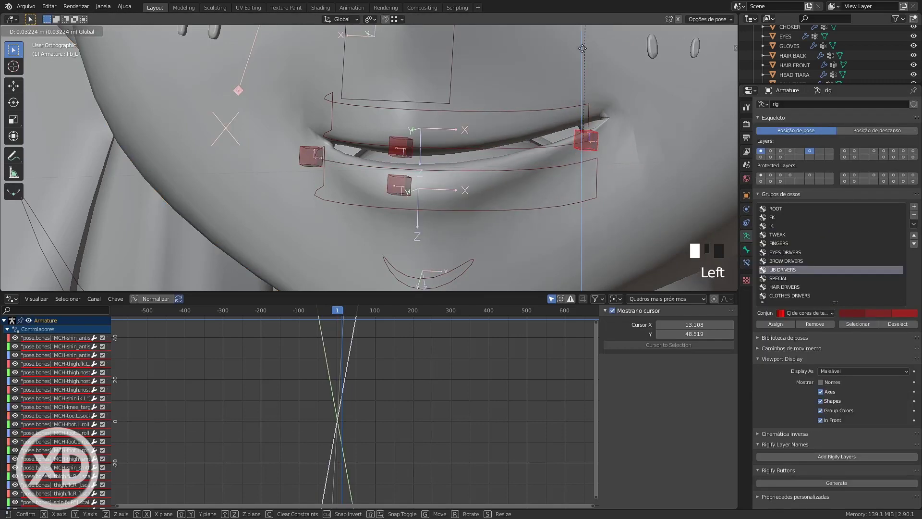
key("Right")
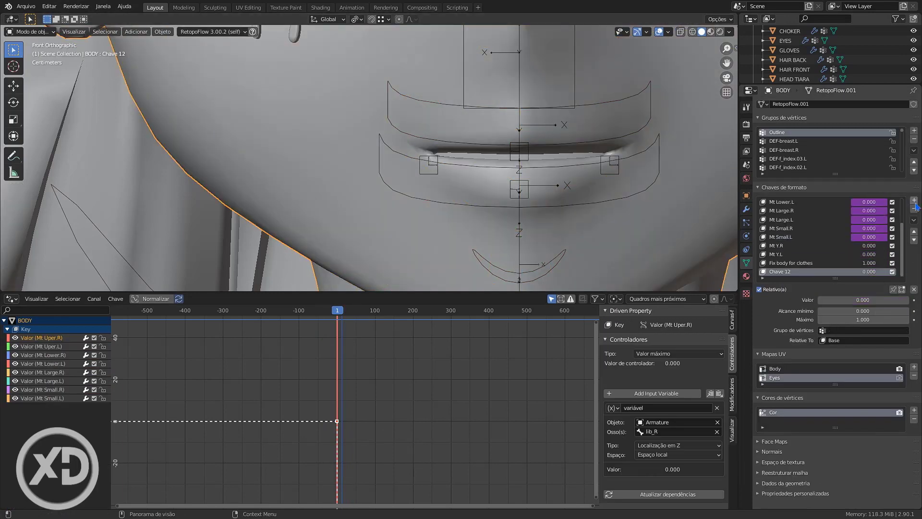
- Rename the new shape key Mt Center Uper_ Up and place it above Fix body for clothes
left_click(780, 263)
type("Mt Center U")
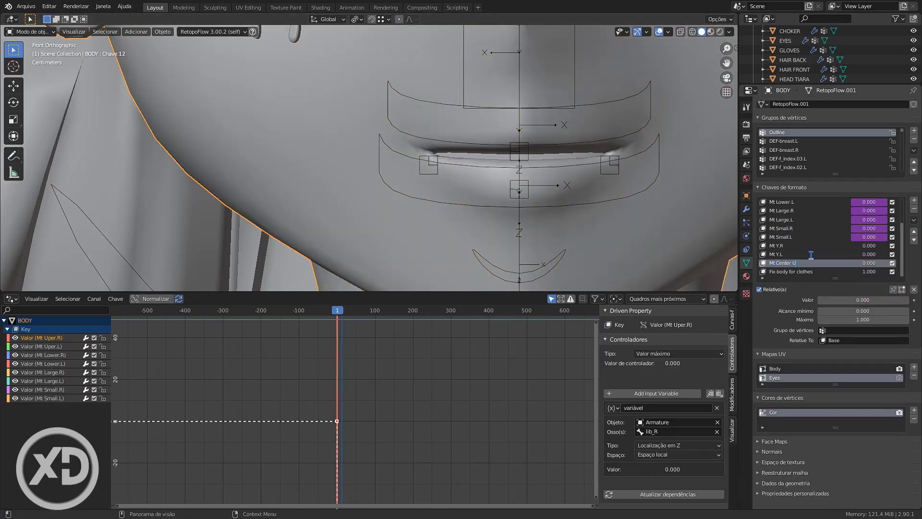
type("per")
key("Return")
- Raise the middle of the upper lip along Z with proportional editing in the Mt Center Uper_ Up shape key
scroll(509, 115, "up", 2)
key("Tab")
key("Return")
scroll(543, 178, "up", 1)
left_click(541, 179)
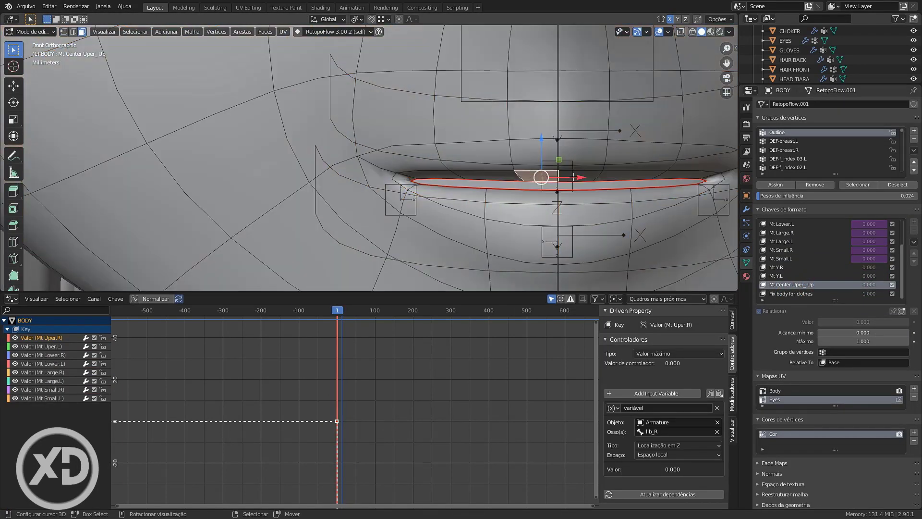
key("o")
key("g")
key("z")
left_click(562, 98)
key("g")
key("z")
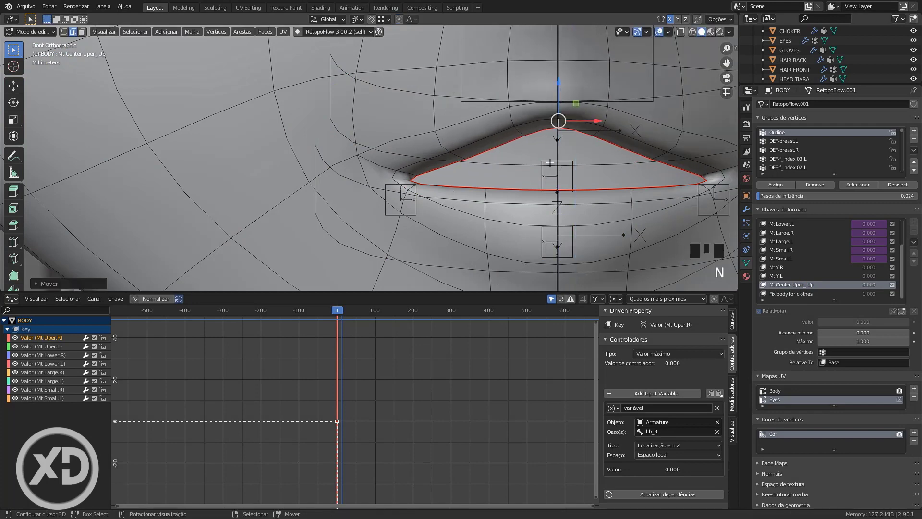
left_click(557, 123)
key("Tab")
- Add a shape key named Mt Center Lower_Up and move it above Fix body for clothes
left_click(914, 201)
double_click(778, 272)
type("Mt Cente")
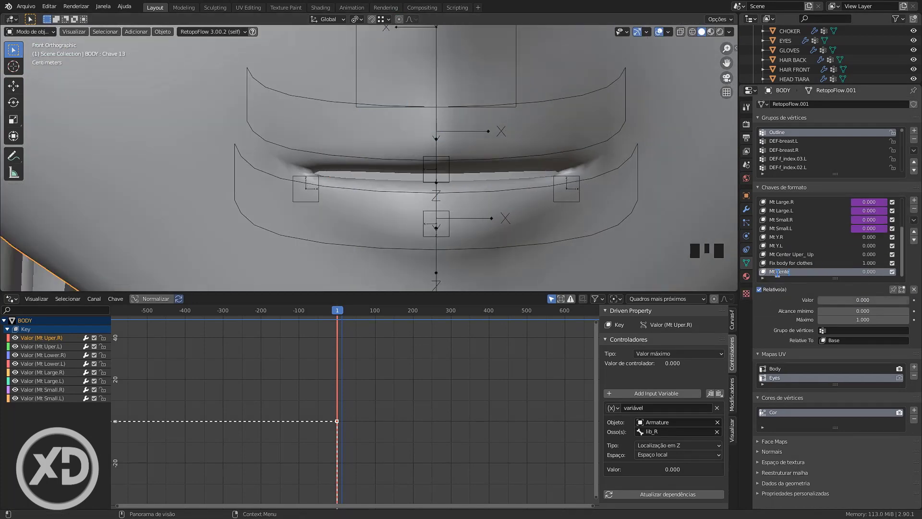
type("r Lower_Up")
key("Return")
left_click(914, 232)
- Undo the last mesh edit in the Mt Center Lower_Up shape key and leave mesh editing
key("Tab")
key("ctrl+z")
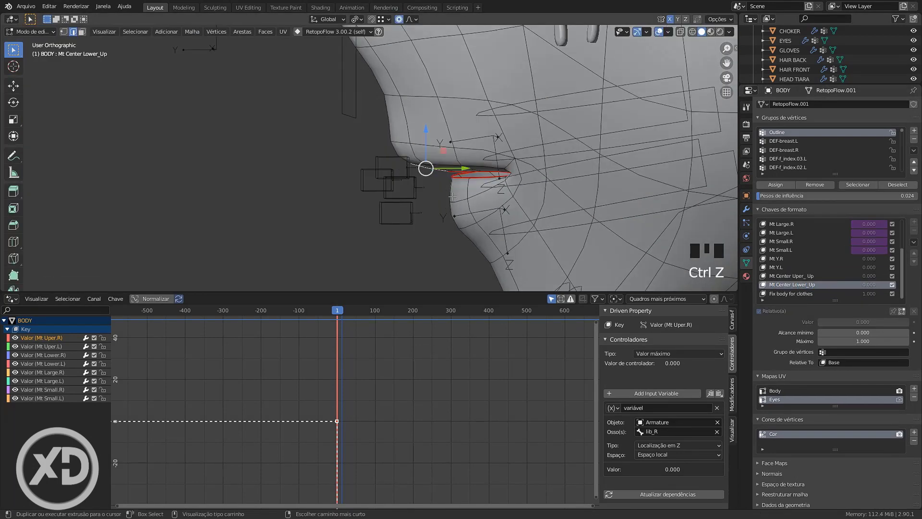
key("Tab")
- Add another shape key to the body named Mt Center Uper_Low
middle_click_drag(465, 214, 501, 201, "shift")
left_click(914, 201)
double_click(778, 271)
type("Mt Center Uper_")
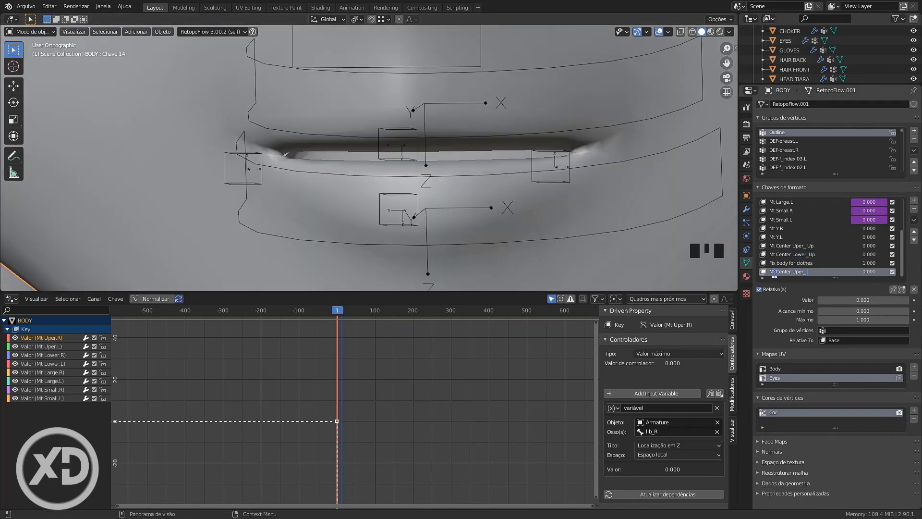
type("Low")
key("Return")
- Pull the lower lip and chin vertices down along Z with proportional editing in the Mt Center Uper_Low shape key
key("Tab")
middle_click_drag(432, 182, 375, 192)
key("g")
key("z")
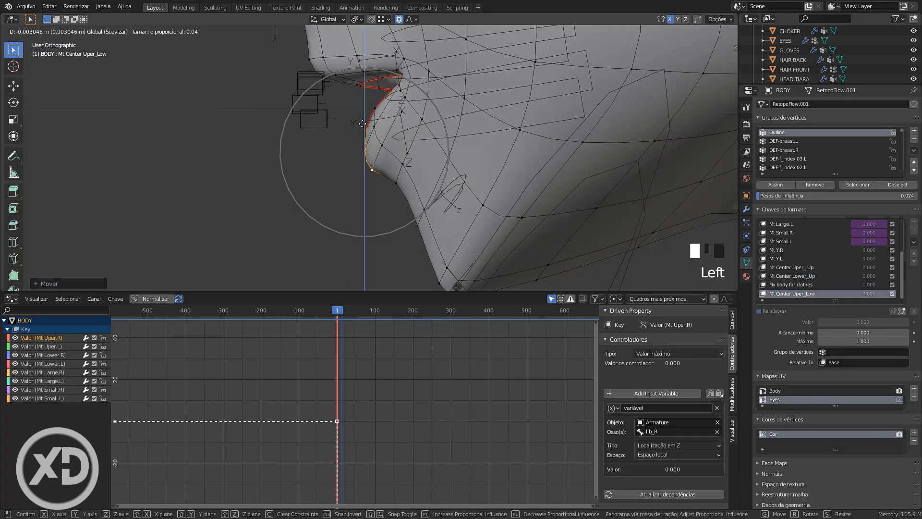
left_click_drag(363, 124, 363, 126)
middle_click_drag(363, 126, 461, 161)
- Reposition the vertices along the sides and corner of the mouth to shape the wide-open mouth outline
right_click(477, 200, "shift")
right_click(476, 223, "shift")
left_click_drag(446, 163, 434, 198)
middle_click_drag(434, 199, 480, 166)
right_click(434, 155)
middle_click_drag(480, 166, 478, 250, "shift")
right_click(458, 231, "shift")
left_click_drag(437, 180, 439, 189)
middle_click_drag(480, 192, 403, 192)
left_click_drag(504, 158, 497, 202)
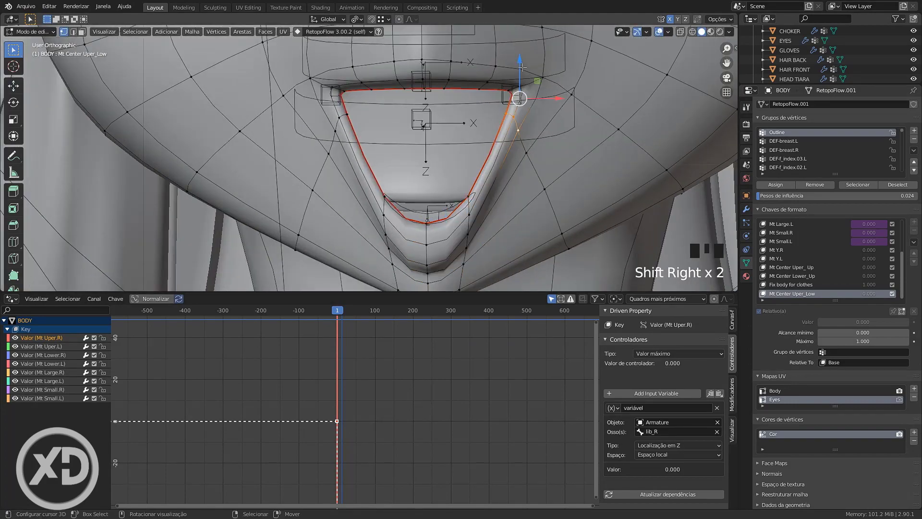
- Examine the open-mouth deformation from several angles, comparing the edited mesh with the base face
key("Tab")
scroll(522, 68, "down", 4)
middle_click_drag(523, 68, 514, 96, "shift")
scroll(384, 168, "up", 7)
key("Tab")
right_click(207, 122)
middle_click_drag(432, 202, 390, 149)
middle_click_drag(390, 149, 461, 196, "shift")
- Return to object mode and pin the Mt Center Uper_Low shape key so its full deformation is displayed
key("Tab")
left_click(32, 32)
left_click(894, 289)
scroll(366, 189, "up", 3)
middle_click_drag(366, 188, 408, 166, "shift")
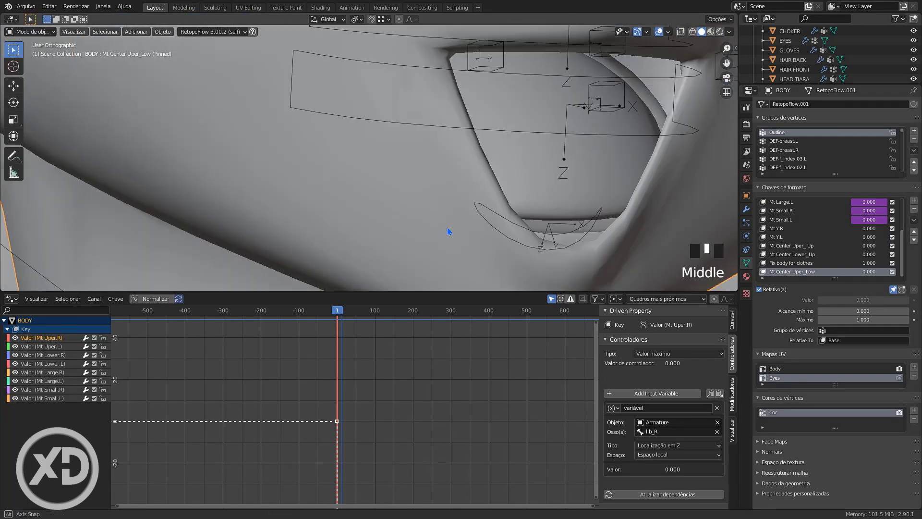
- Refine the vertices at the lower lip's corner in the pinned Mt Center Uper_Low shape key
middle_click_drag(447, 232, 422, 202)
key("Tab")
middle_click_drag(423, 202, 405, 174)
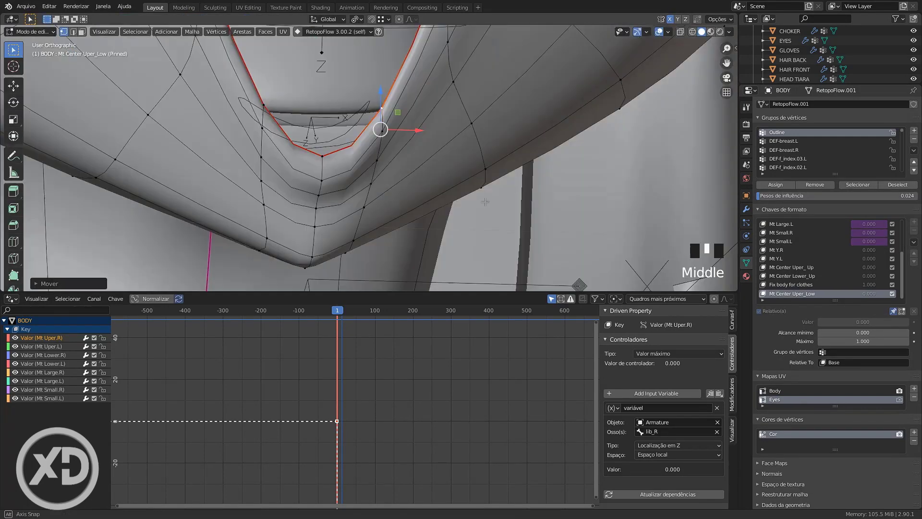
middle_click_drag(485, 201, 483, 235)
key("Tab")
- Name the new shape key Mt Center Lower_Low and move it above Fix body for clothes
scroll(483, 235, "down", 6)
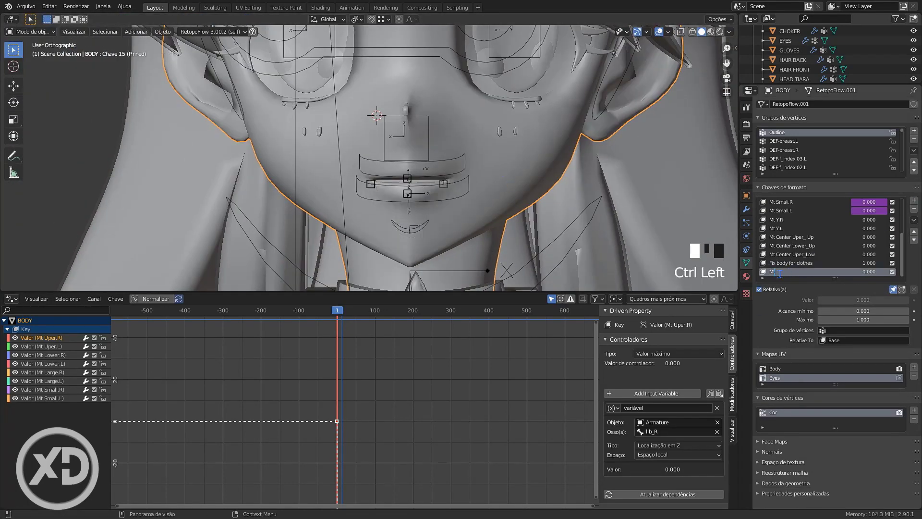
key("Return")
left_click(914, 231)
left_click(841, 265, "ctrl")
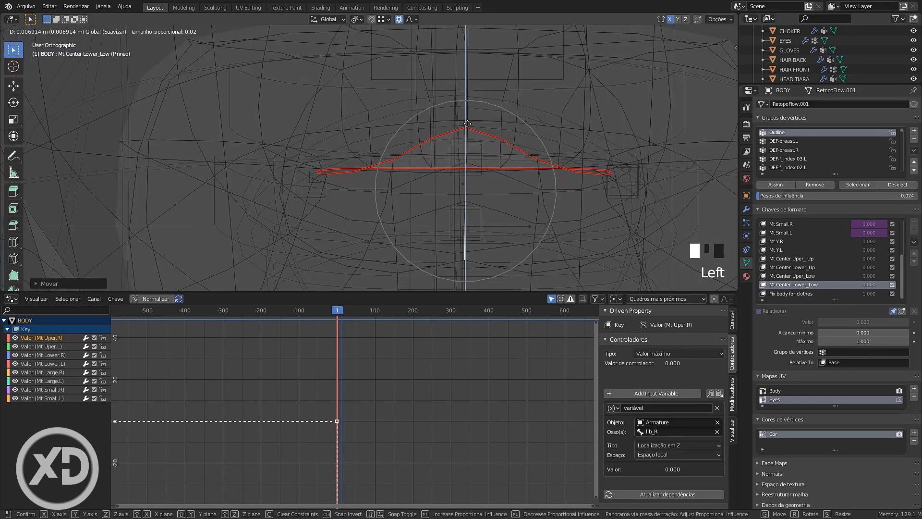
- Raise the lip's central vertices about 0.007 m along Z with proportional editing in Mt Center Lower_Low and exit editing
middle_click_drag(461, 183, 432, 146)
key("z")
key("z")
key("Tab")
middle_click_drag(431, 96, 355, 110)
- Paste the copied driver onto the Mt Y.R shape key and change the transform type of its variable
left_click(793, 211)
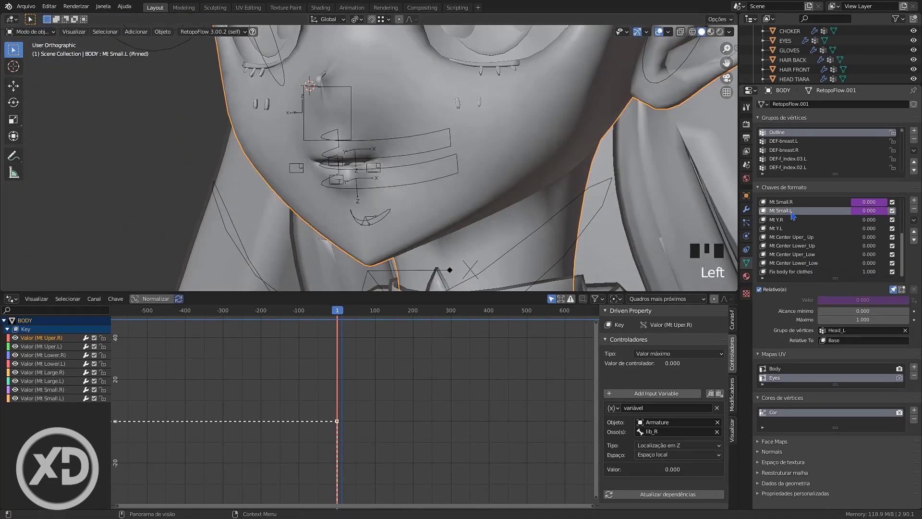
left_click(793, 219)
right_click(870, 219)
left_click(796, 245)
left_click(678, 445)
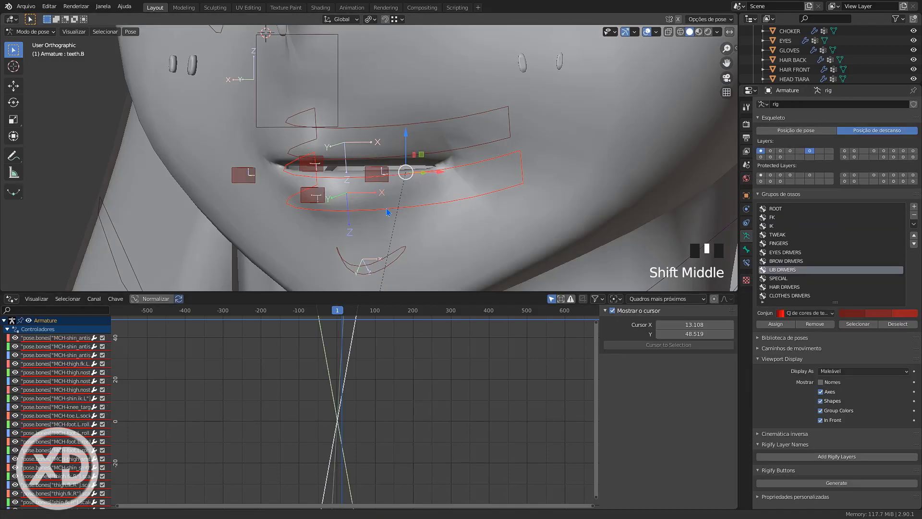
- Move the lib_L bone along its local Y axis within limits of 0 to 0.01 m to test the Mt Y shape keys
middle_click_drag(444, 214, 384, 217)
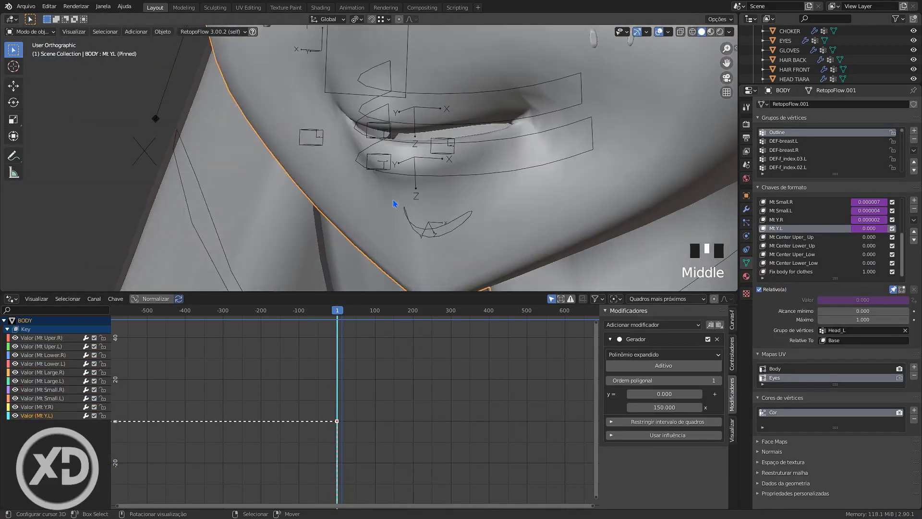
key("alt+r")
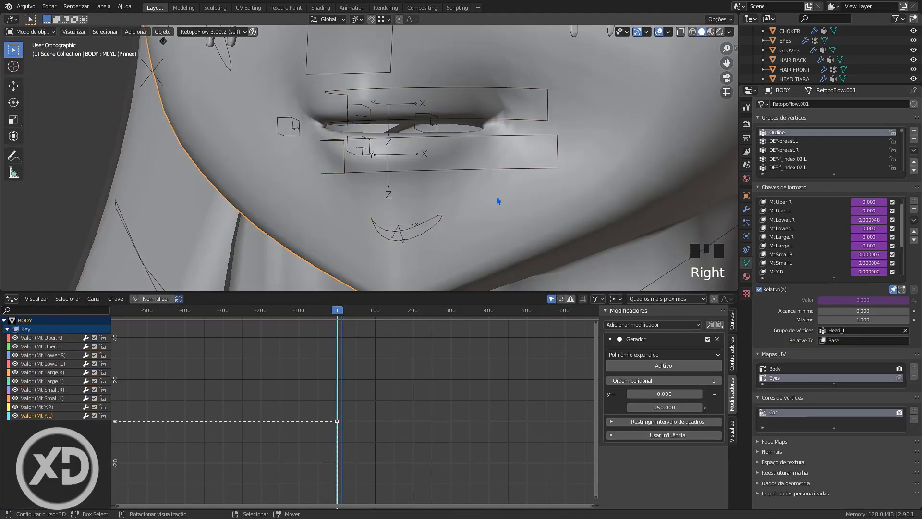
middle_click_drag(498, 199, 438, 231)
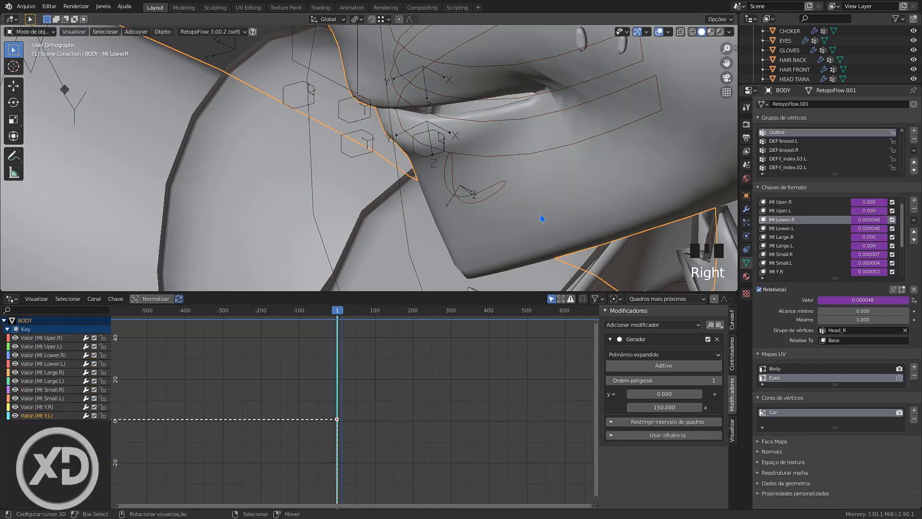
scroll(541, 218, "down", 4)
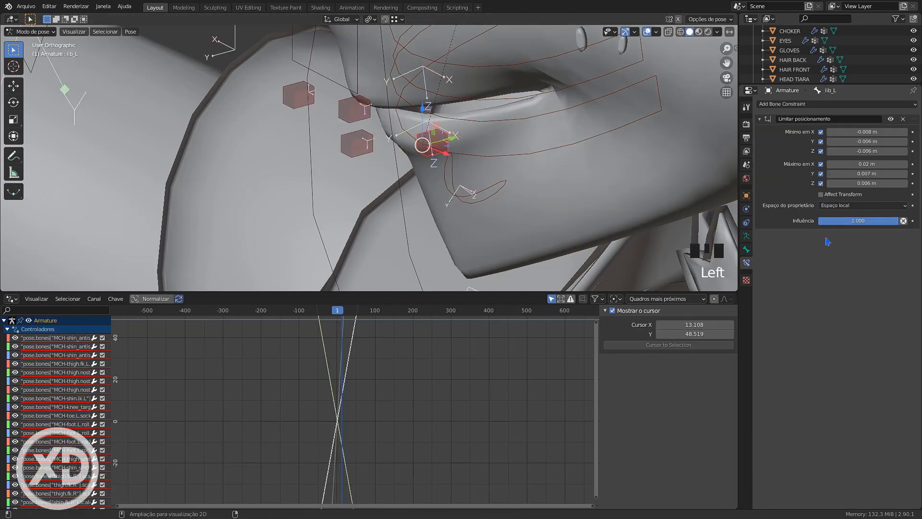
key("g")
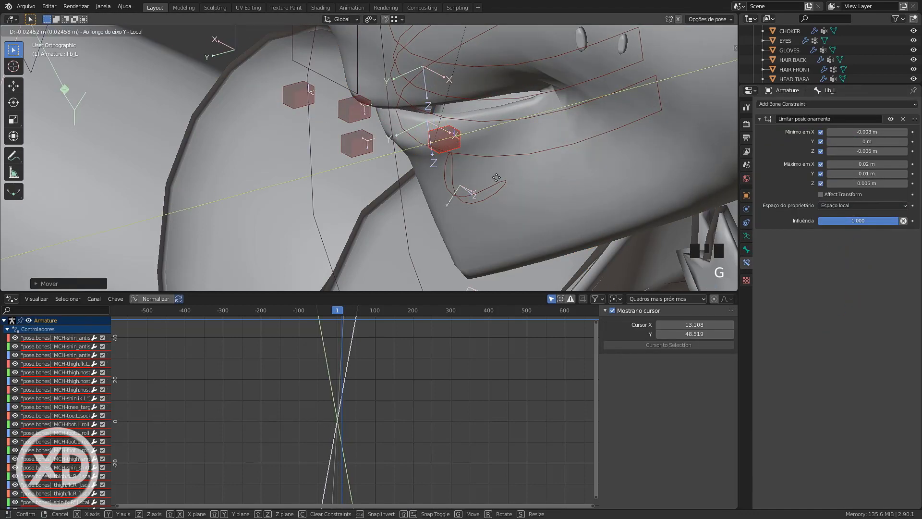
middle_click_drag(482, 166, 475, 192)
scroll(390, 139, "down", 3)
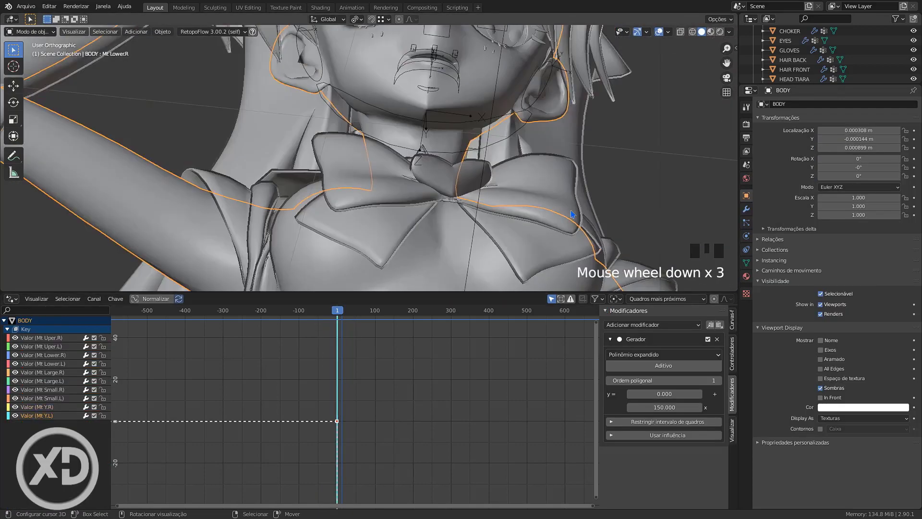
- Paste the copied driver onto BODY's Mt Center Uper_Low shape key, with the lib.lower bone as its target
scroll(390, 140, "up", 3)
right_click(390, 140)
left_click(746, 263)
left_click(782, 263)
scroll(783, 263, "down", 2)
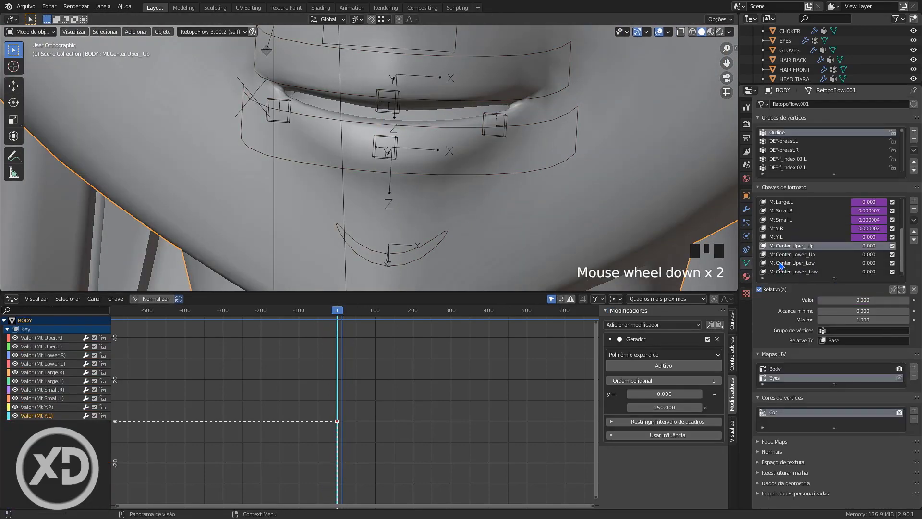
left_click(782, 263)
left_click(892, 289)
right_click(869, 263)
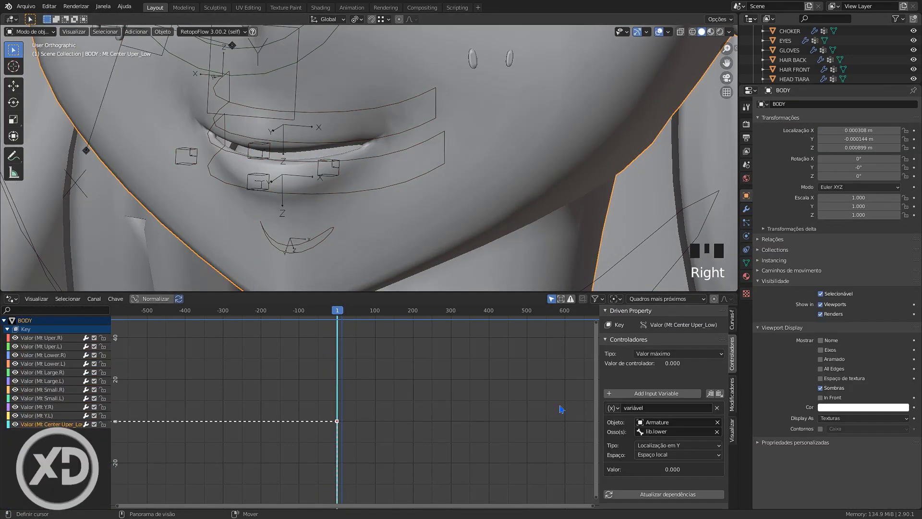
- Limit lib.lower's location in local space to 0 m on X and Y and 0 to 0.025 m on Z, and test-move it
left_click(254, 141)
middle_click_drag(254, 142, 254, 55, "shift")
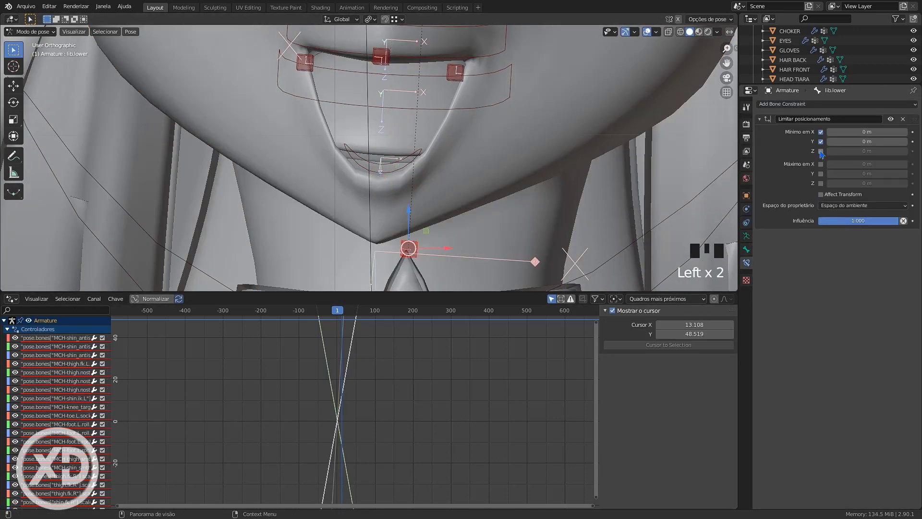
left_click(821, 183)
key("Return")
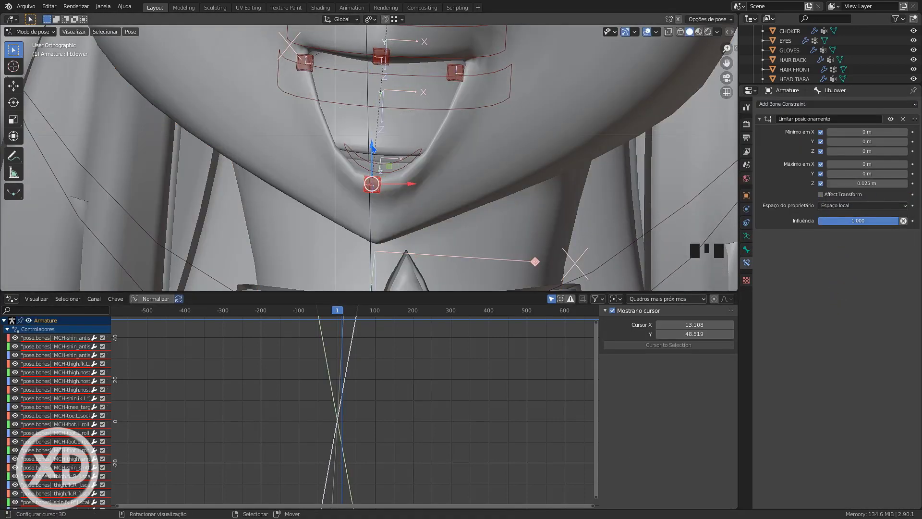
left_click_drag(375, 180, 400, 108)
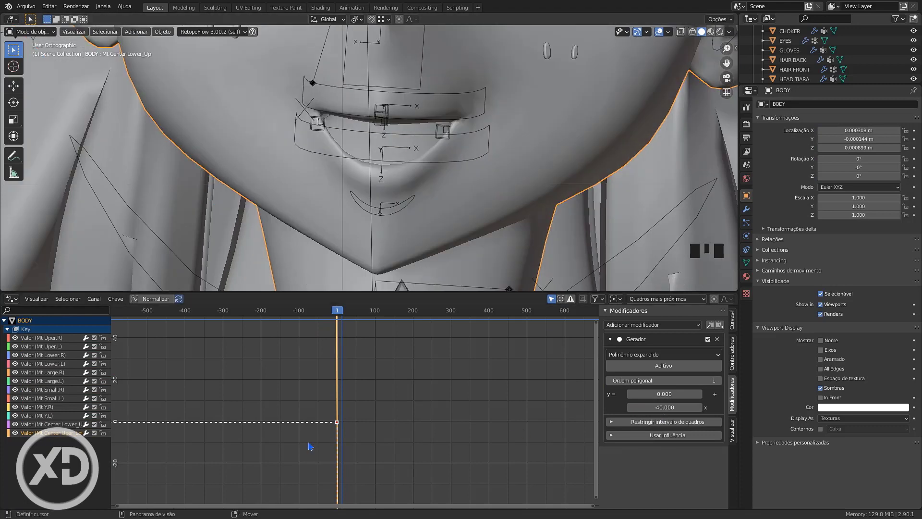
- Put the copied driver on Mt Center Lower_Low instead of Mt Center Lower_Up and set its generator coefficient to -40
left_click(802, 254)
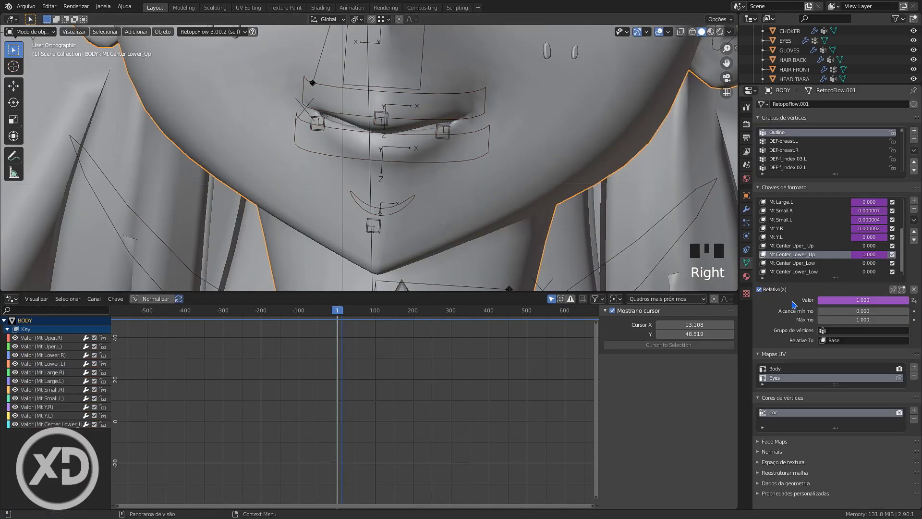
right_click(826, 262)
left_click(826, 288)
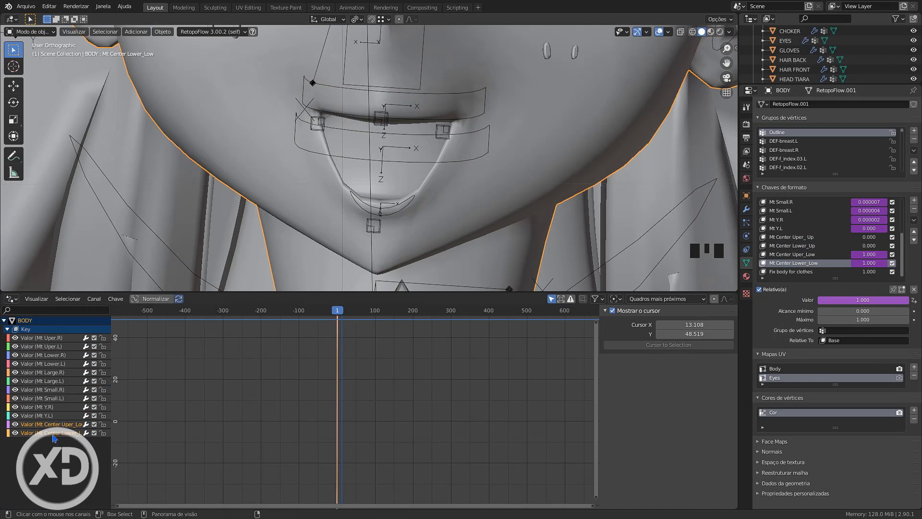
left_click(53, 434)
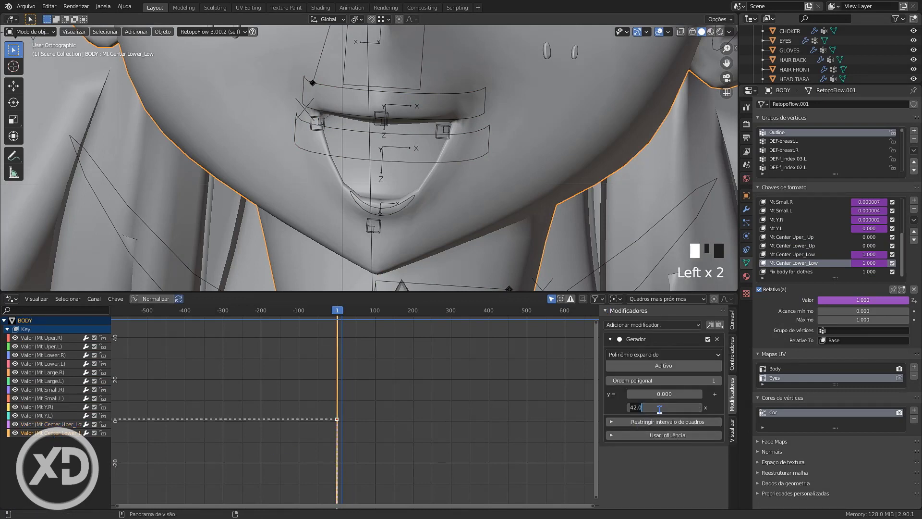
type("0")
key("Return")
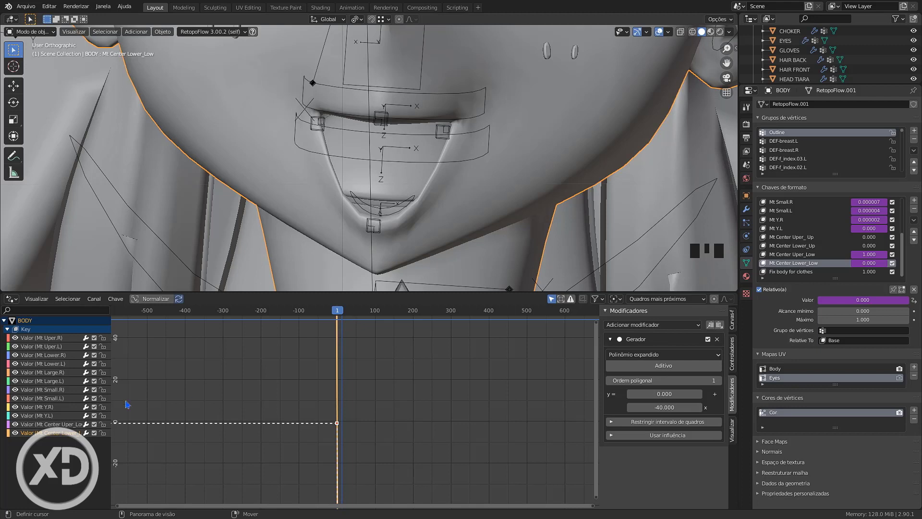
left_click_drag(116, 371, 153, 371)
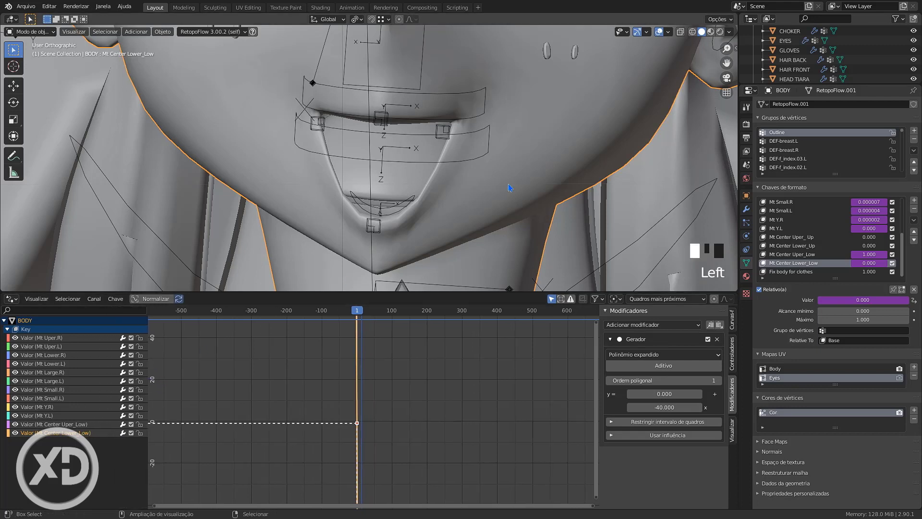
key("ctrl+z")
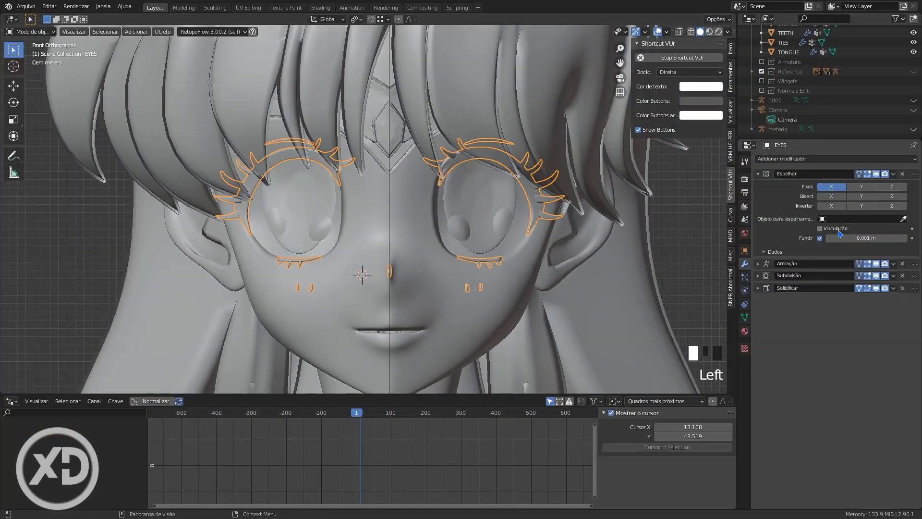
- Apply the Mirror modifier on the EYES object and check both eyes in Edit Mode
key("Tab")
key("Tab")
left_click(480, 199)
key("n")
middle_click_drag(500, 197, 513, 203, "shift")
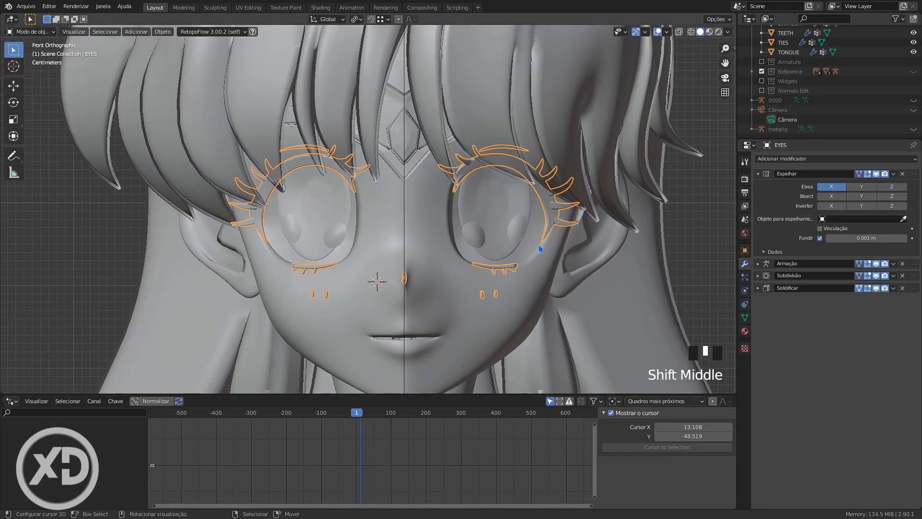
left_click(893, 174)
left_click(871, 183)
scroll(481, 260, "up", 3)
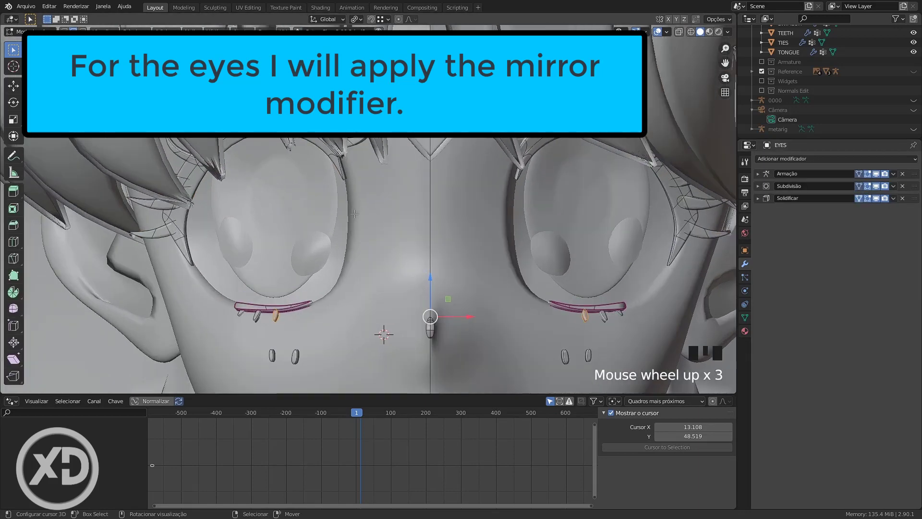
scroll(408, 243, "down", 4)
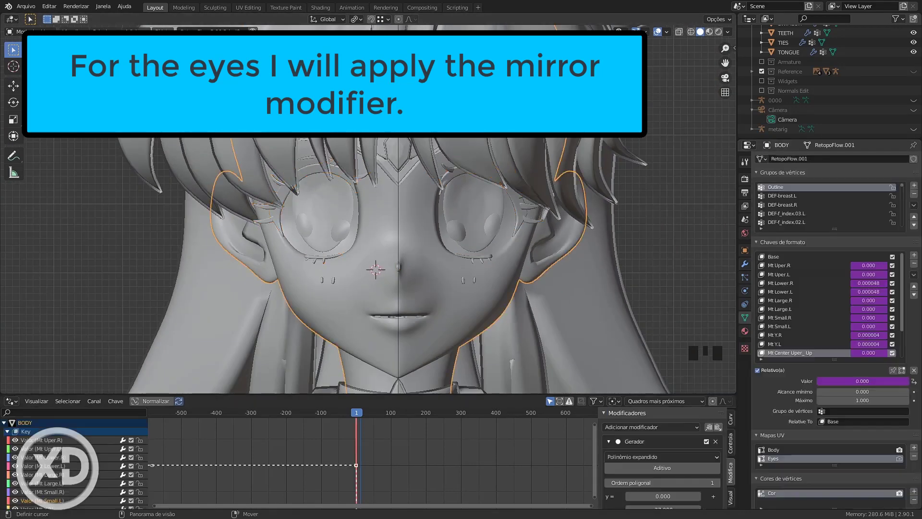
- Add a Base key and one additional shape key to the EYES object
right_click(511, 187)
right_click(511, 187)
left_click(745, 266)
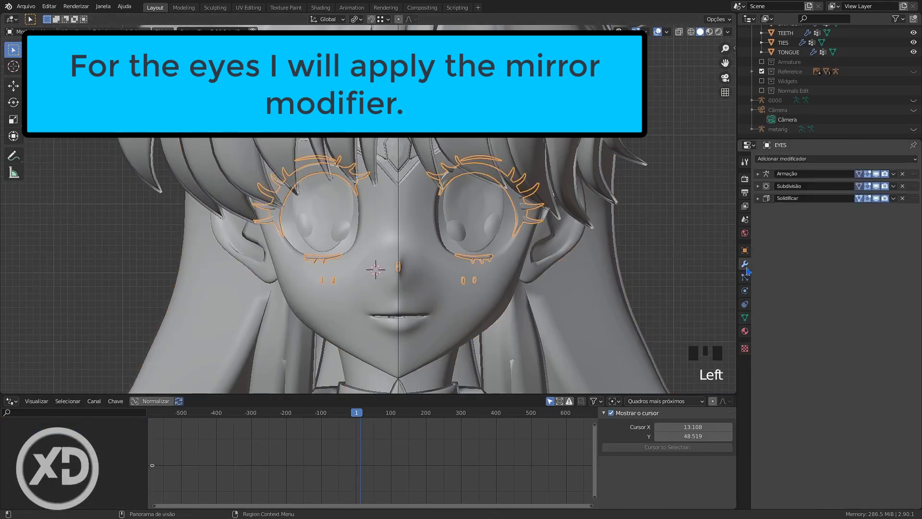
left_click(744, 317)
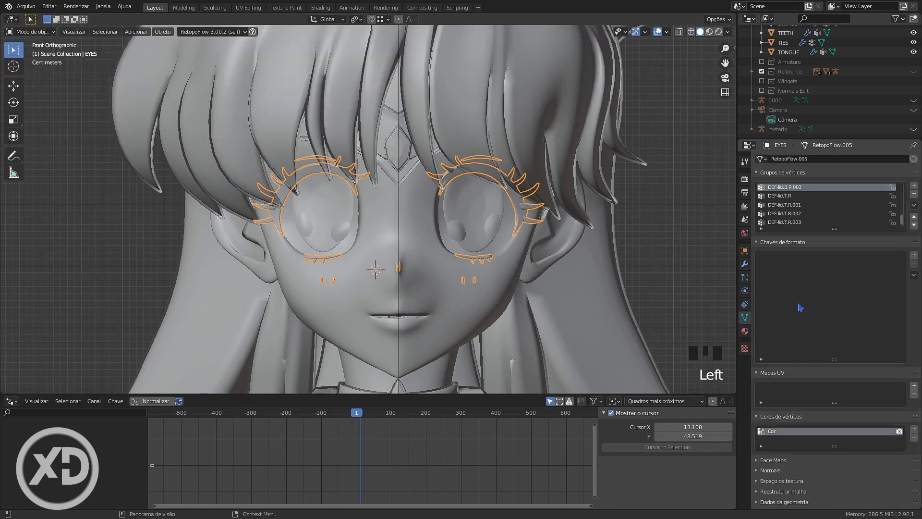
left_click(914, 255)
left_click(914, 255)
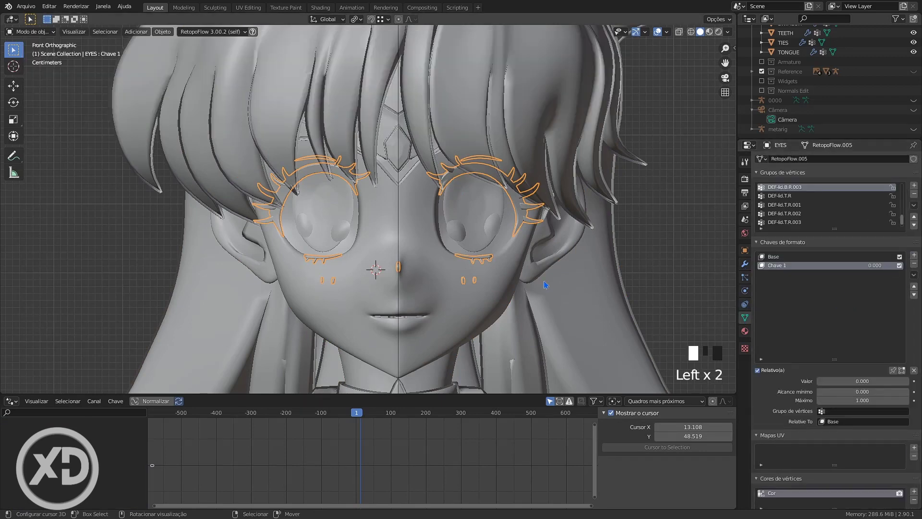
- Name the new EYES shape key eyelid.upper.L and add a shape key with the same name to BODY
left_click(771, 268)
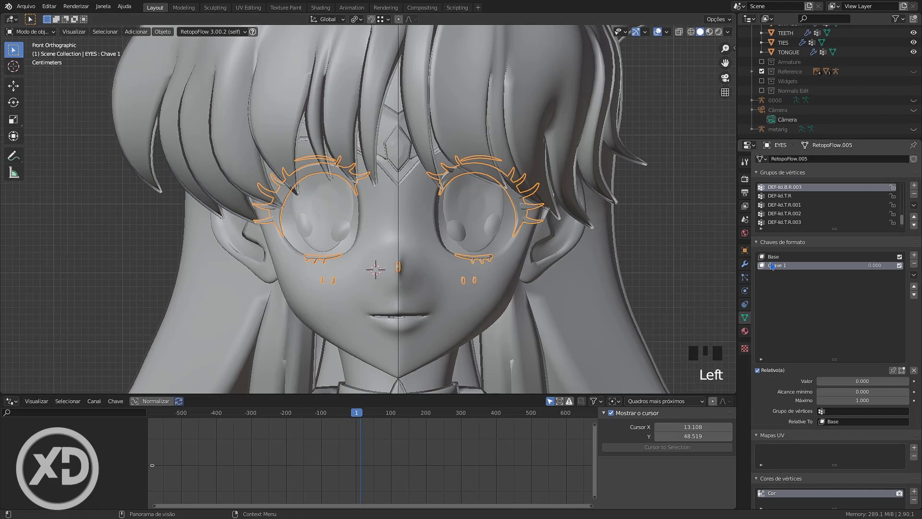
key("super")
left_click(771, 271, "shift")
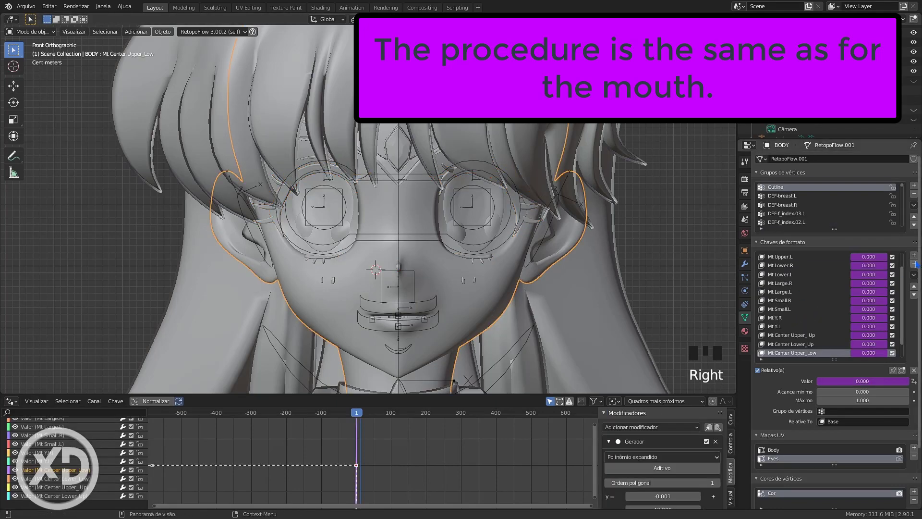
left_click(847, 335)
left_click(775, 341)
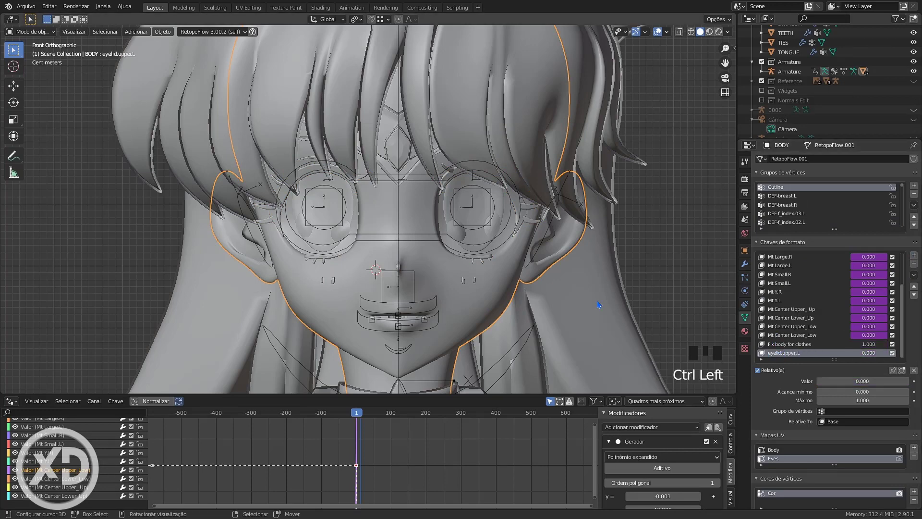
- Hide HAIR BACK, HAIR FRONT, HEAD TIARA and TIES, and enlarge the 3D viewport over the graph editor
scroll(854, 86, "up", 14)
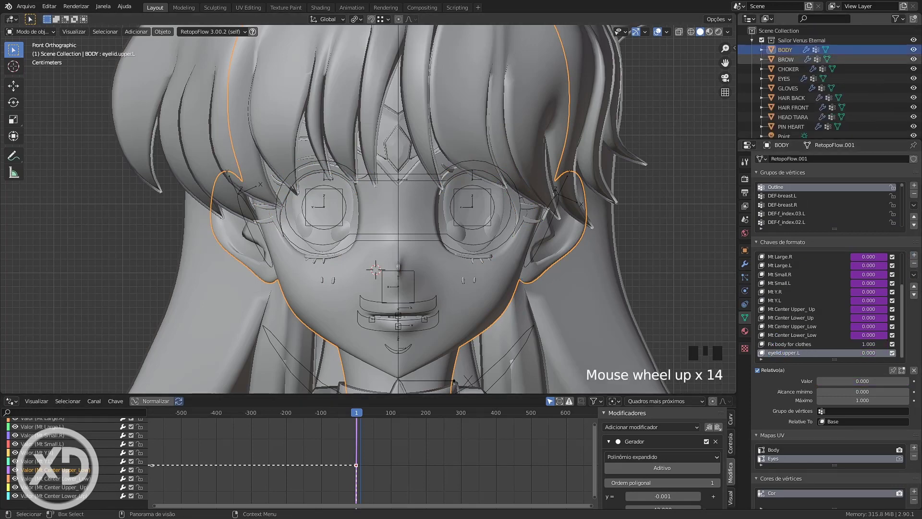
left_click(913, 98)
left_click(913, 107)
scroll(886, 115, "down", 4)
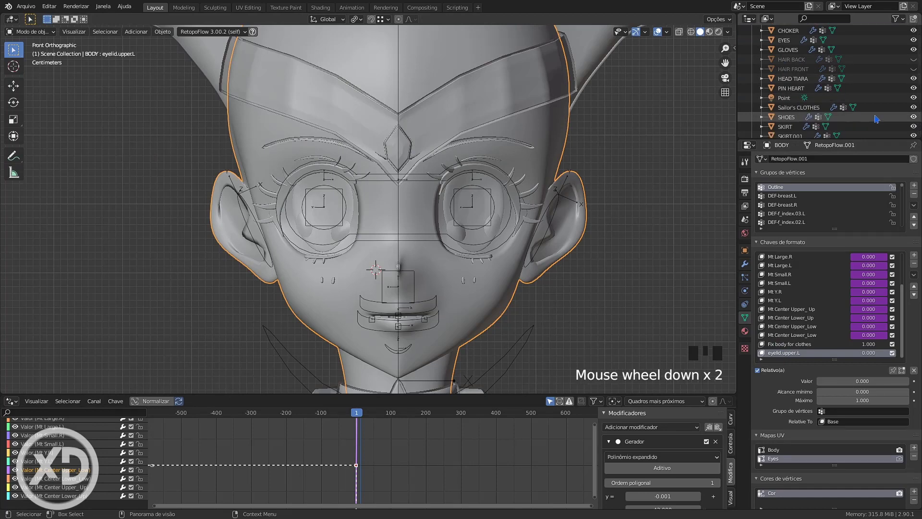
scroll(886, 115, "up", 2)
left_click(913, 59)
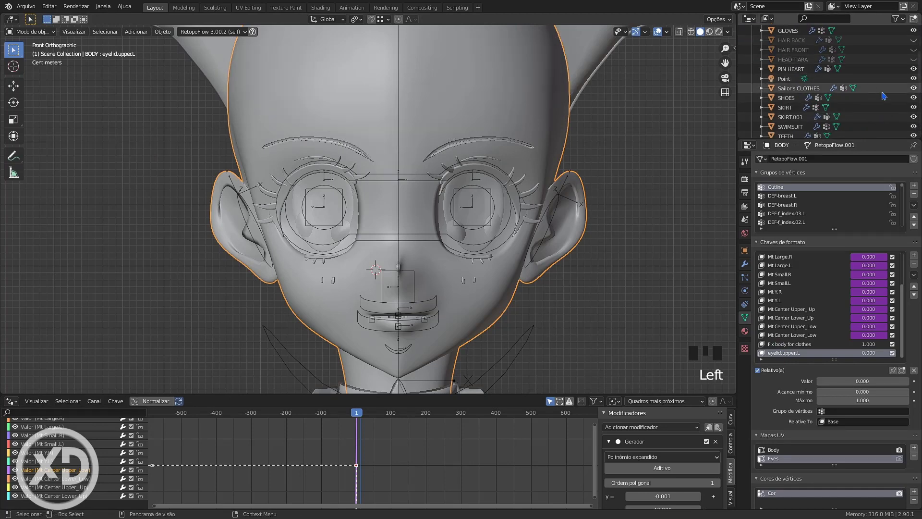
scroll(913, 82, "down", 2)
left_click(913, 108)
left_click_drag(492, 394, 491, 496)
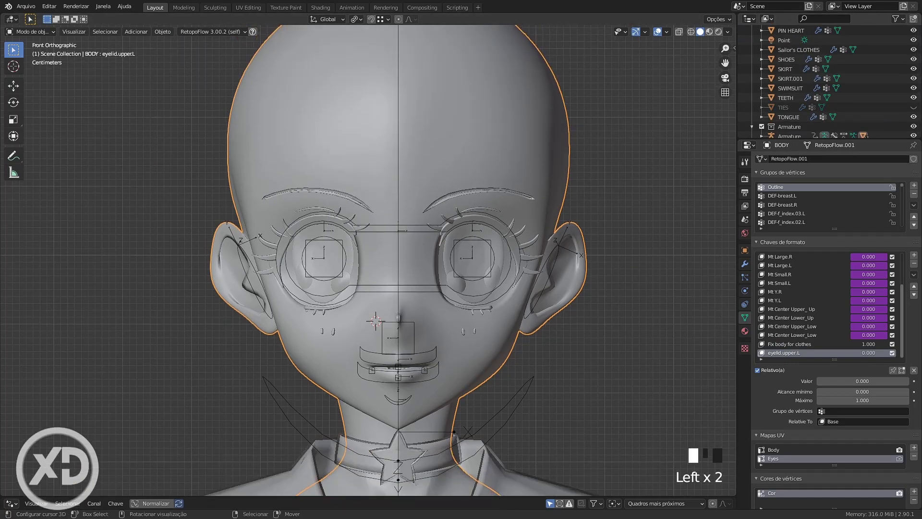
scroll(468, 380, "up", 2)
middle_click_drag(467, 374, 480, 294, "shift")
scroll(481, 293, "up", 1)
right_click(215, 188)
right_click(255, 314)
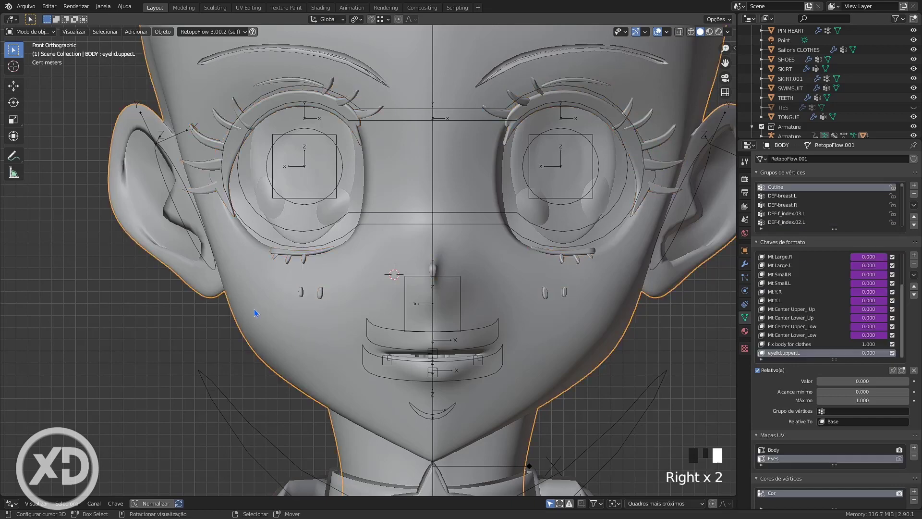
right_click(592, 102, "shift")
right_click(590, 99)
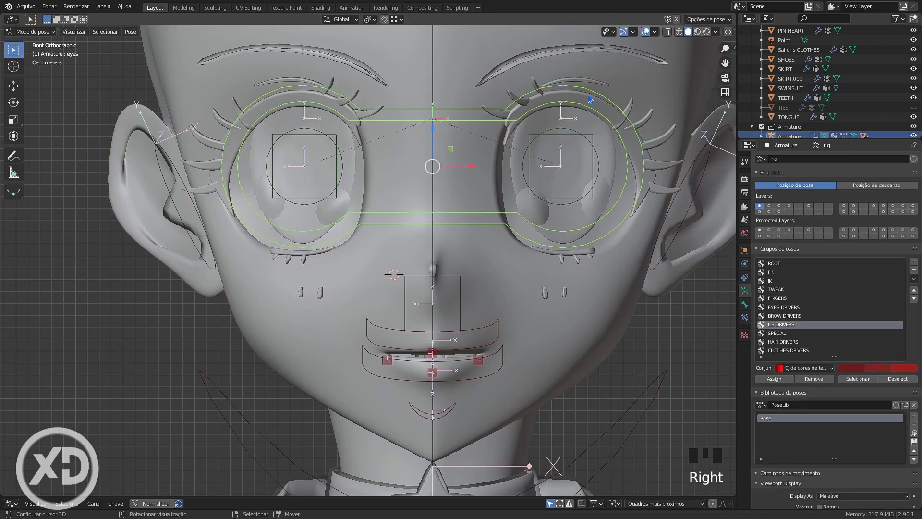
right_click(590, 99)
right_click(590, 100)
key("Tab")
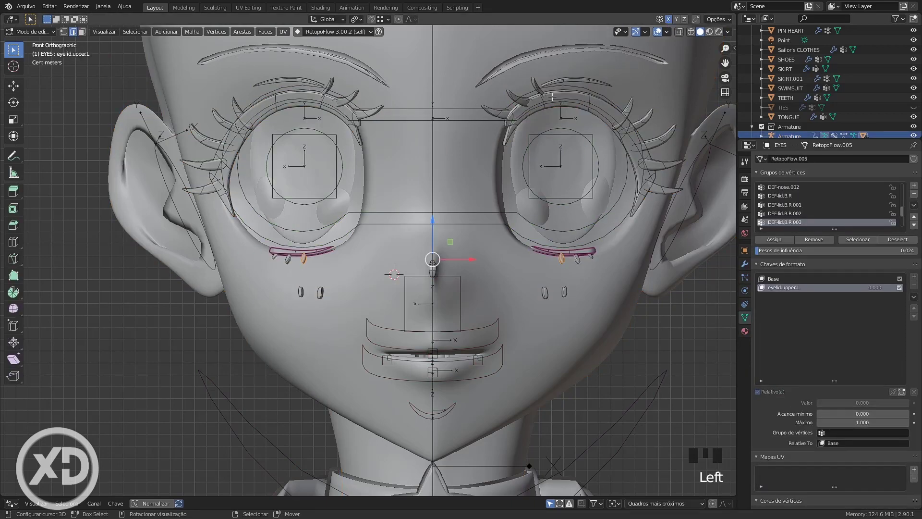
key("g")
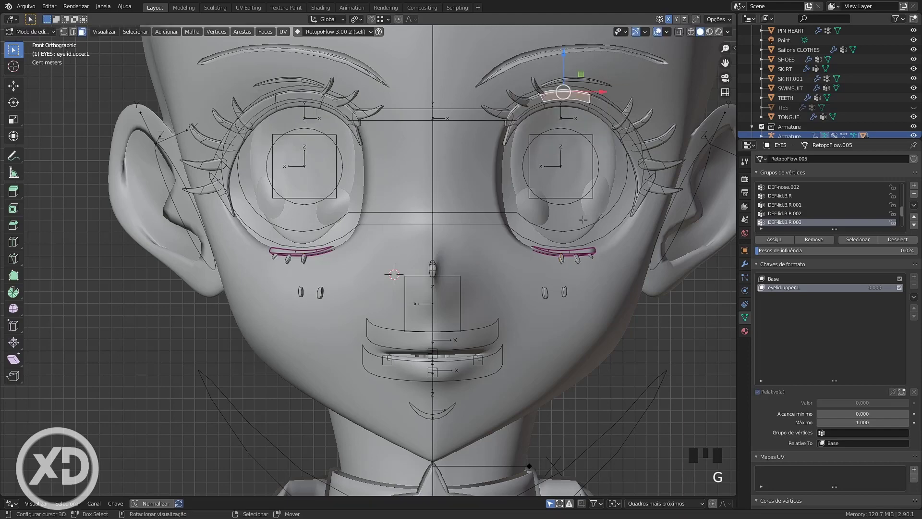
key("Tab")
right_click(601, 311)
key("Tab")
key("Tab")
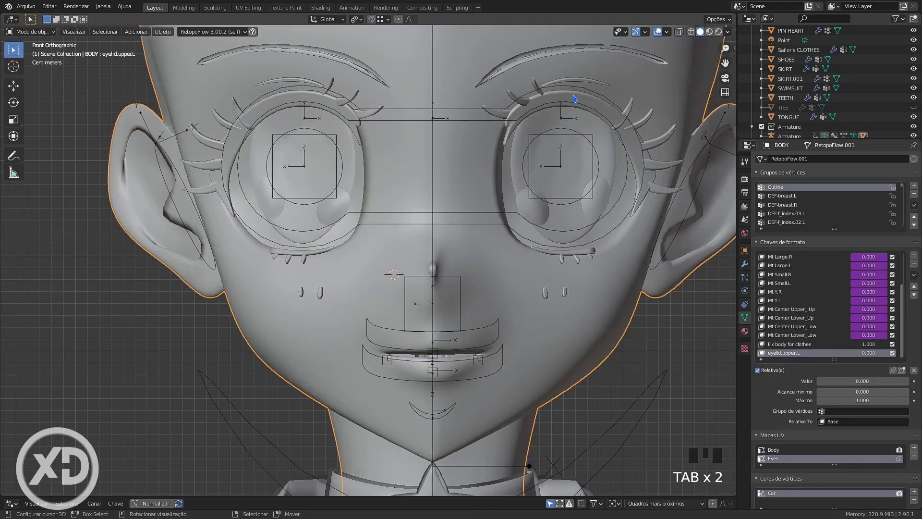
- Select all EYES geometry on the character's left half in Edit Mode with wireframe display
right_click(575, 100)
key("Tab")
key("x")
key("z")
scroll(576, 192, "down", 2)
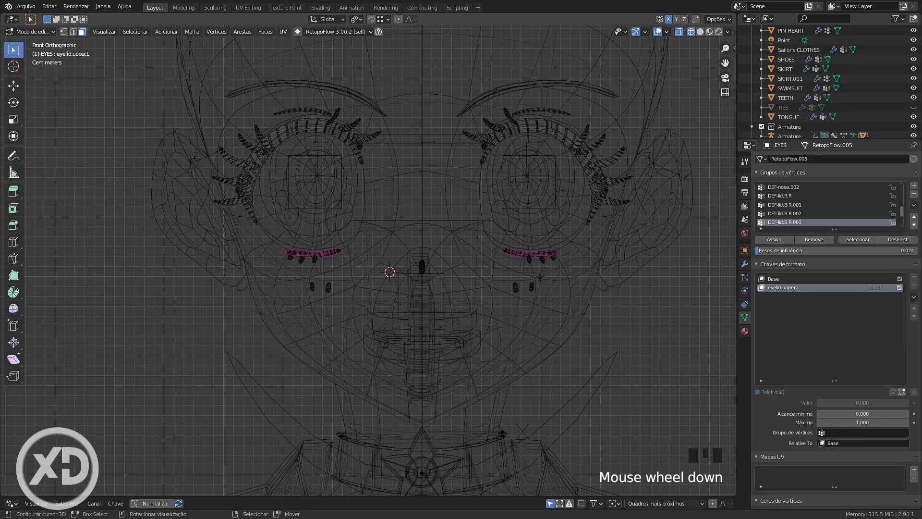
left_click_drag(433, 82, 610, 362)
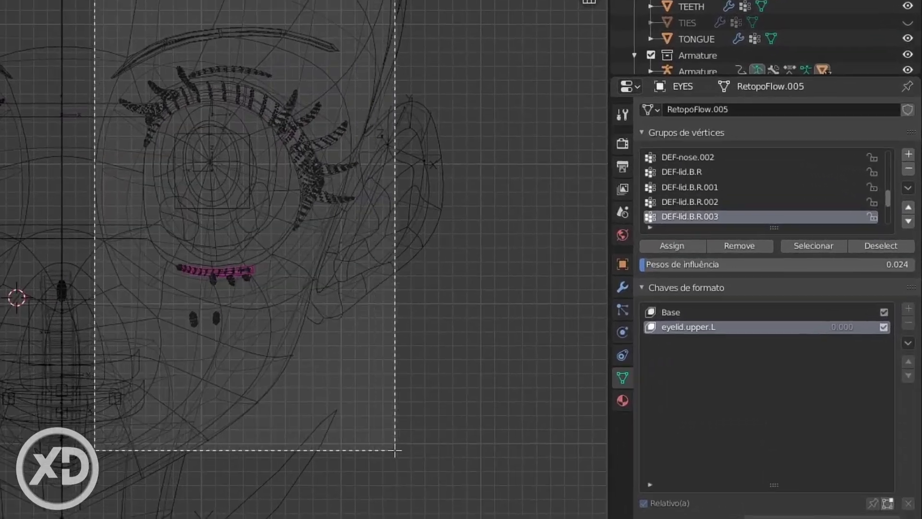
left_click_drag(395, 452, 397, 451)
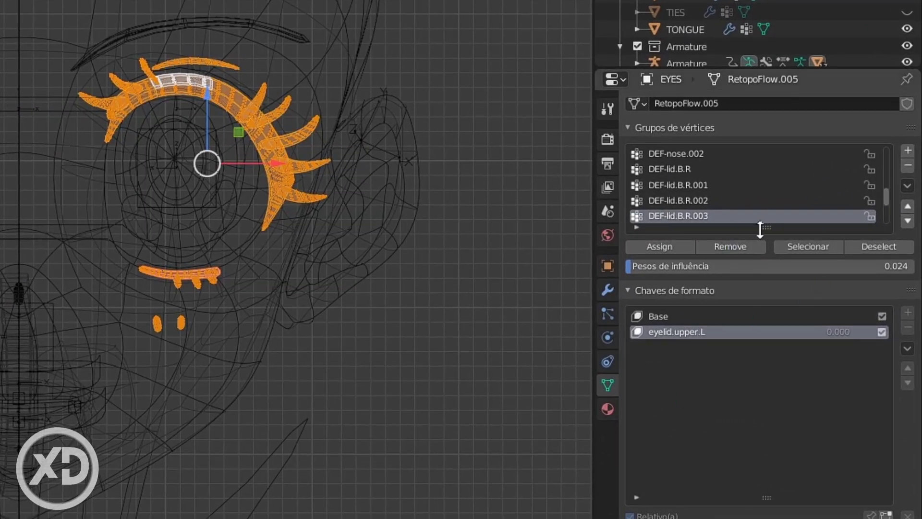
- Enlarge the vertex group list of EYES and add a vertex group named Head_L
left_click_drag(768, 229, 768, 332)
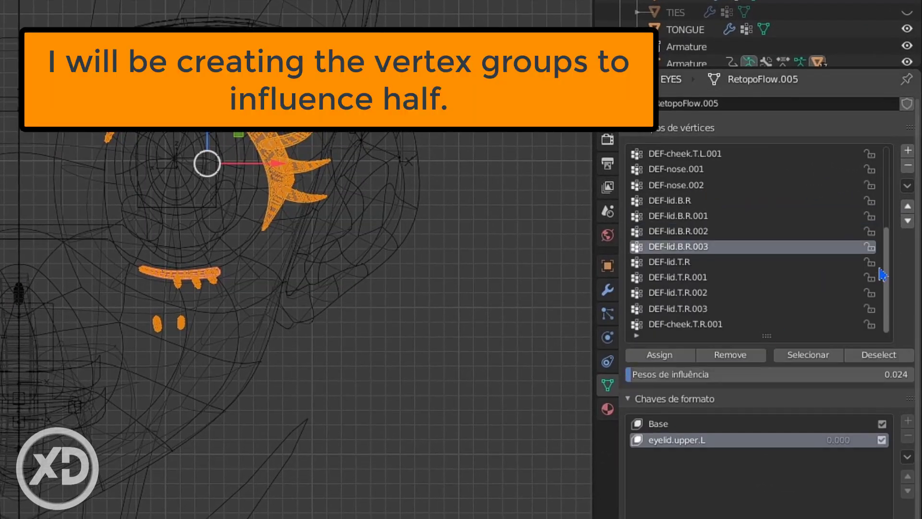
left_click(908, 151)
double_click(674, 324)
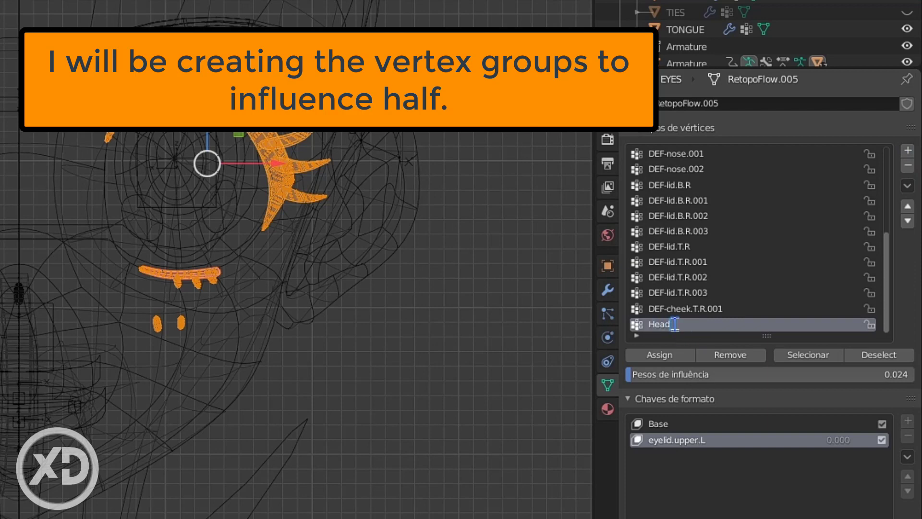
key("Return")
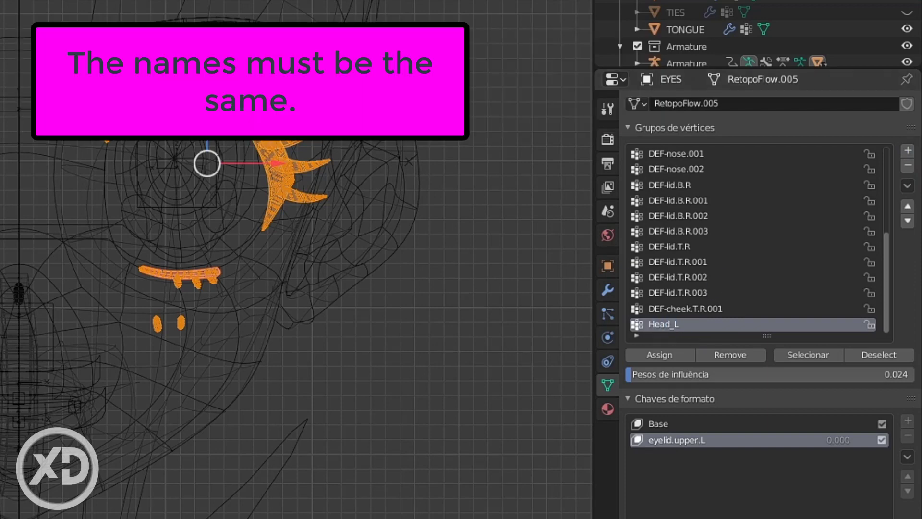
- Assign the selected left-half EYES geometry to the Head_L vertex group with a weight of 1.000
key("alt+a")
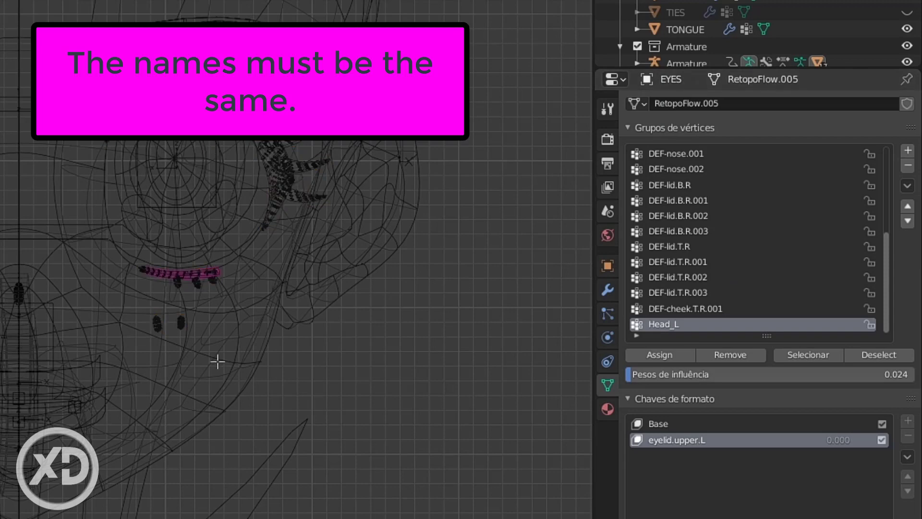
key("ctrl+z")
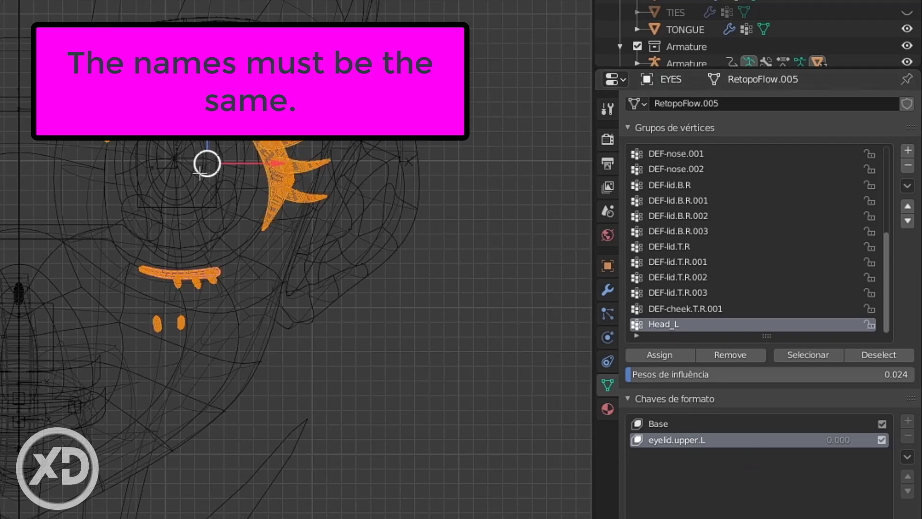
left_click_drag(644, 375, 918, 380)
left_click(646, 362)
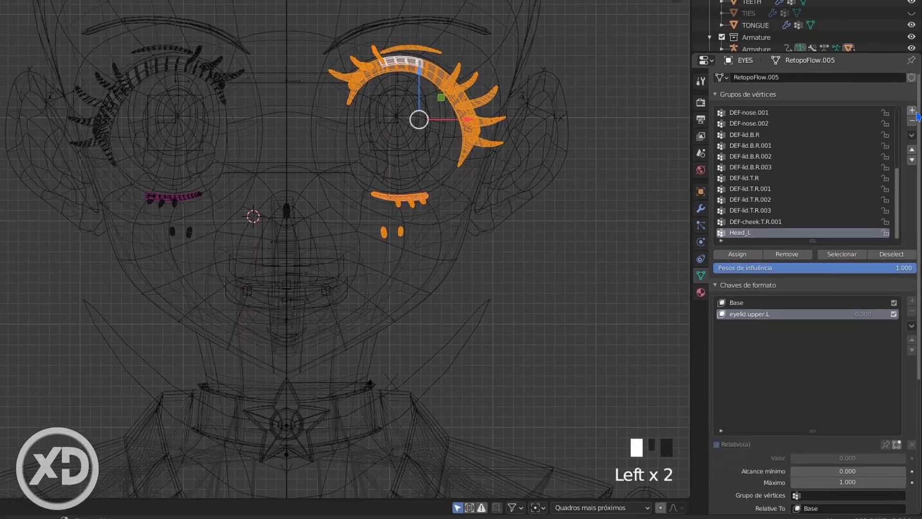
- Add a vertex group named Head_R to EYES and mirror the selection onto the character's right half
left_click(912, 111)
left_click(750, 232, "ctrl")
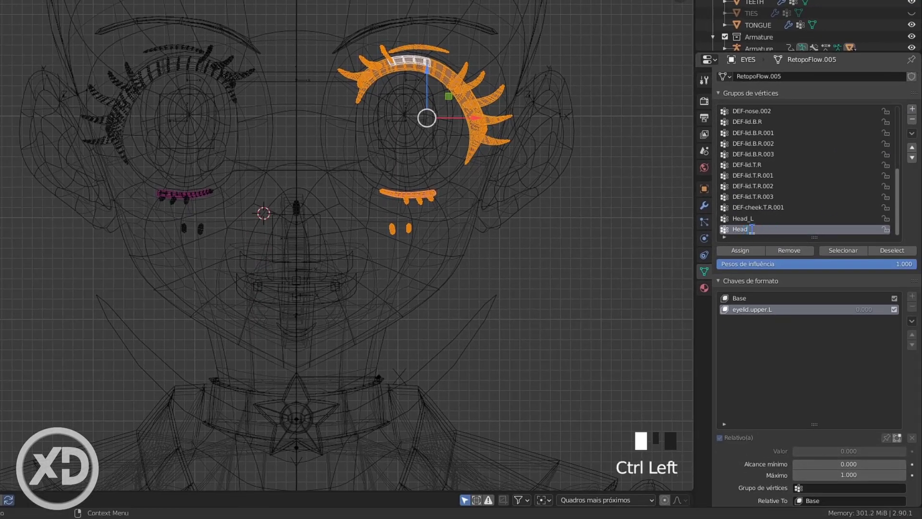
key("ctrl+shift+m")
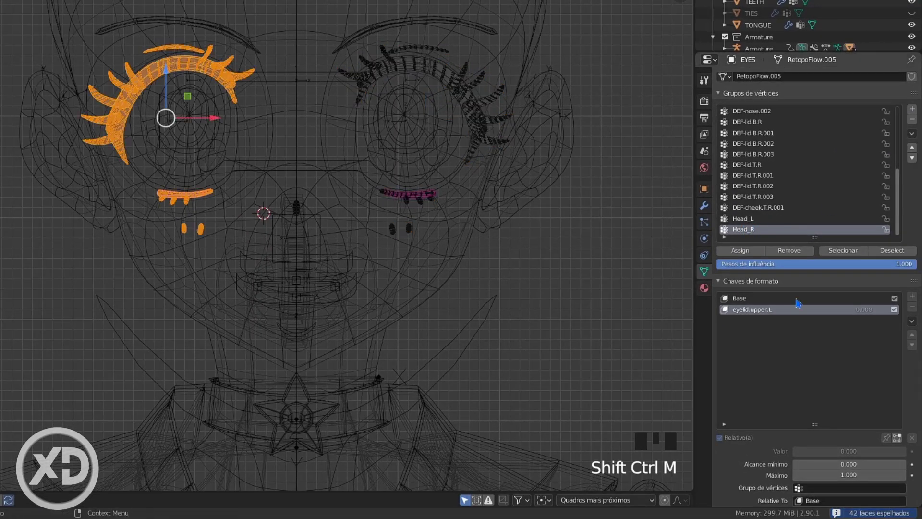
- Check the Head_L vertex group's members on EYES, clear the selection and leave Edit Mode
left_click(743, 218)
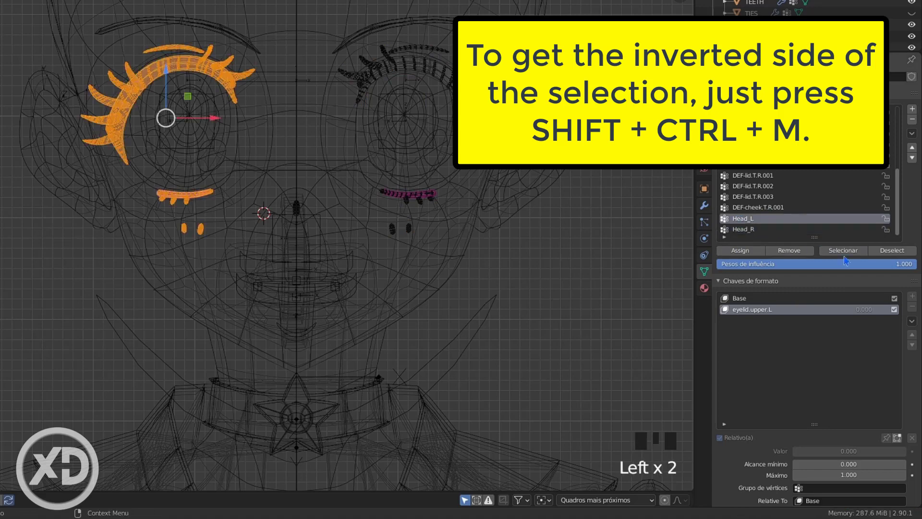
left_click(843, 250)
key("a")
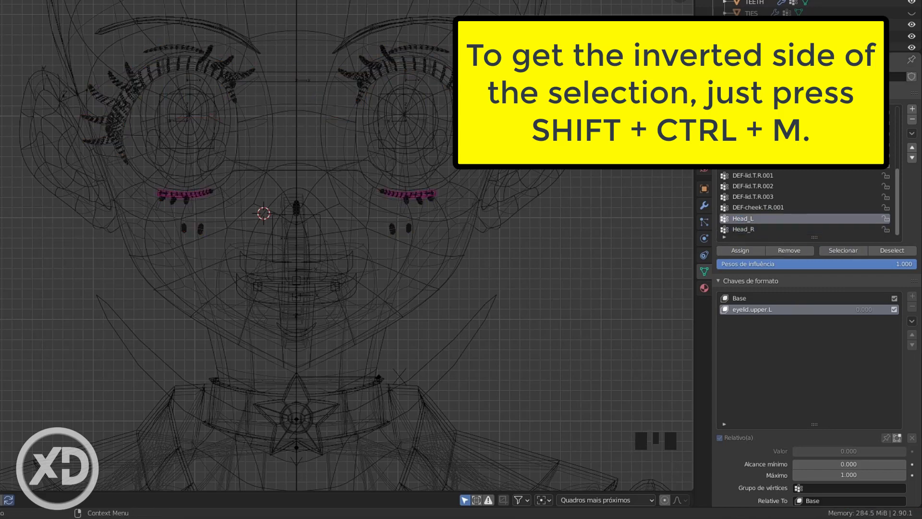
key("Tab")
- Move the Head_L and Head_R vertex groups to the end of BODY's vertex group list
right_click(438, 257)
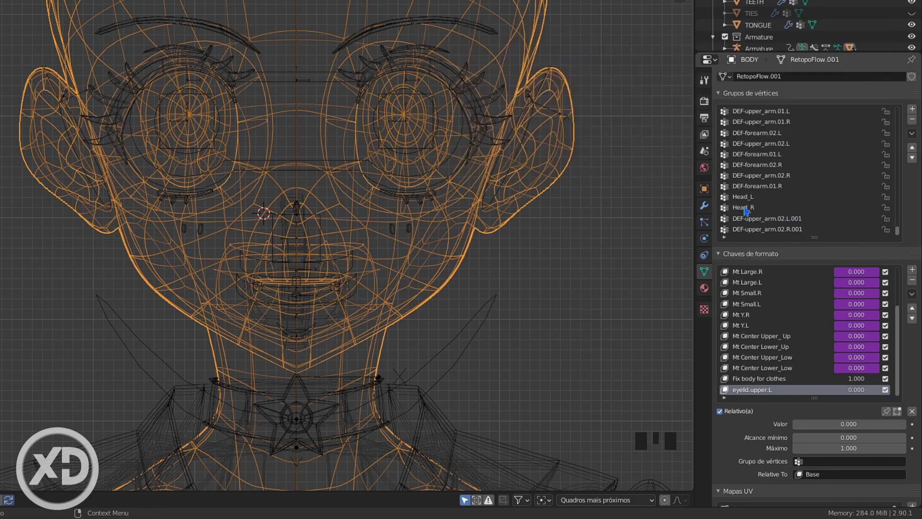
left_click(743, 208)
left_click(912, 158)
left_click(912, 157)
left_click(912, 158)
left_click(820, 199)
left_click(912, 157)
left_click(912, 157)
left_click(912, 158)
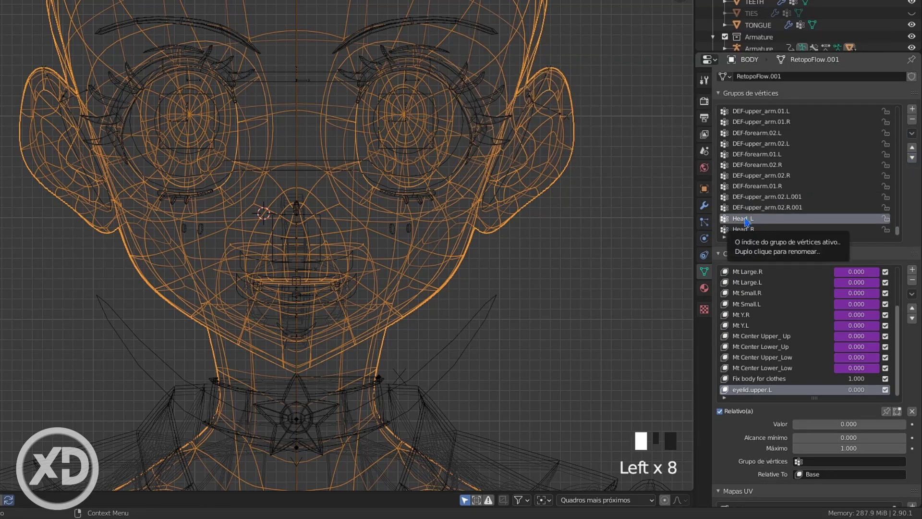
- Select EYES and examine its vertex group list from the beginning
scroll(333, 179, "down", 1)
right_click(416, 103)
right_click(338, 116)
right_click(338, 115)
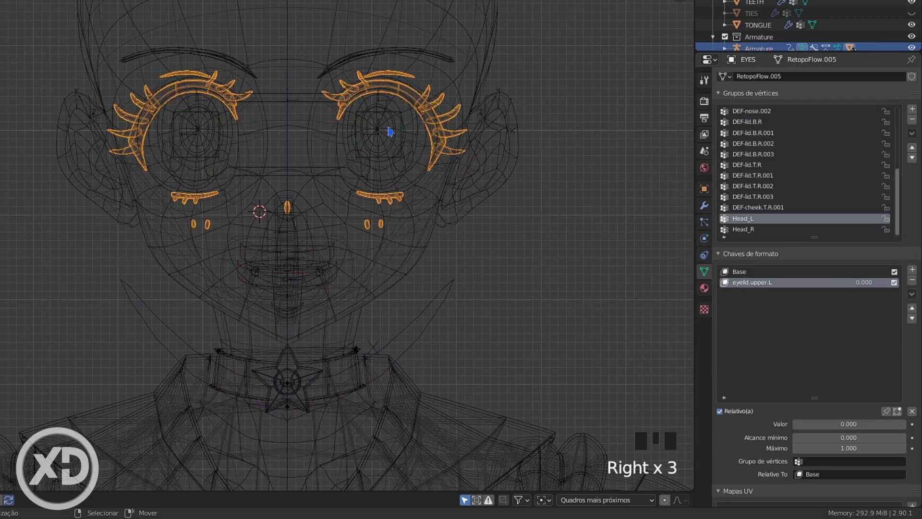
left_click_drag(898, 209, 897, 144)
left_click(739, 122)
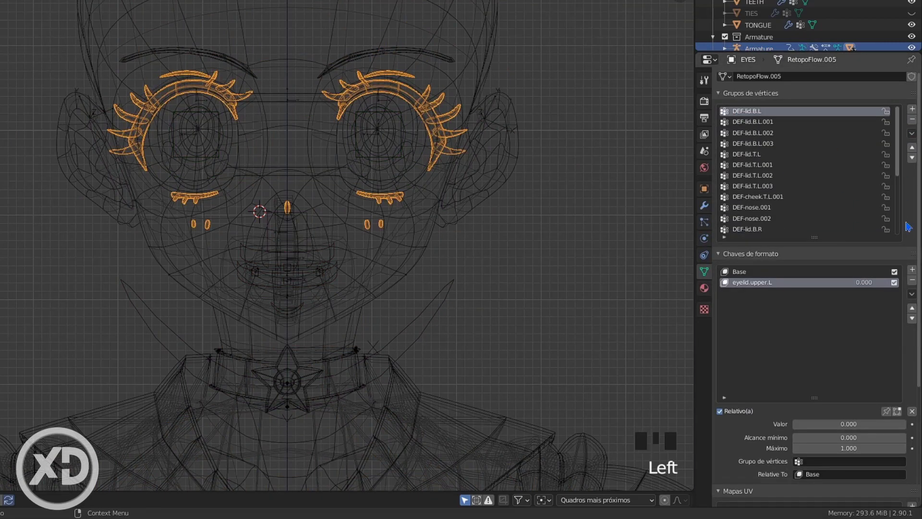
- Switch the viewport to solid shading and check the eyelid.upper.L shape key on BODY and EYES
key("z")
right_click(384, 270, "shift")
scroll(807, 336, "down", 3)
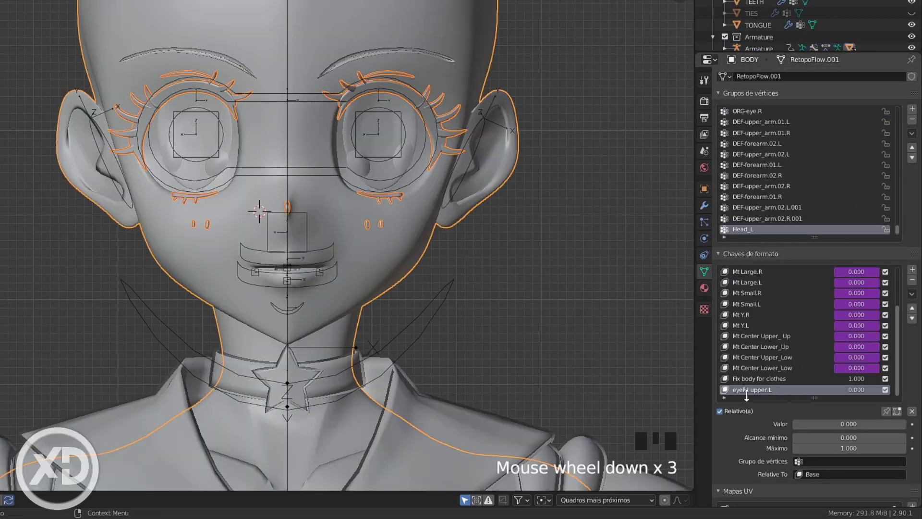
right_click(408, 260)
right_click(415, 97)
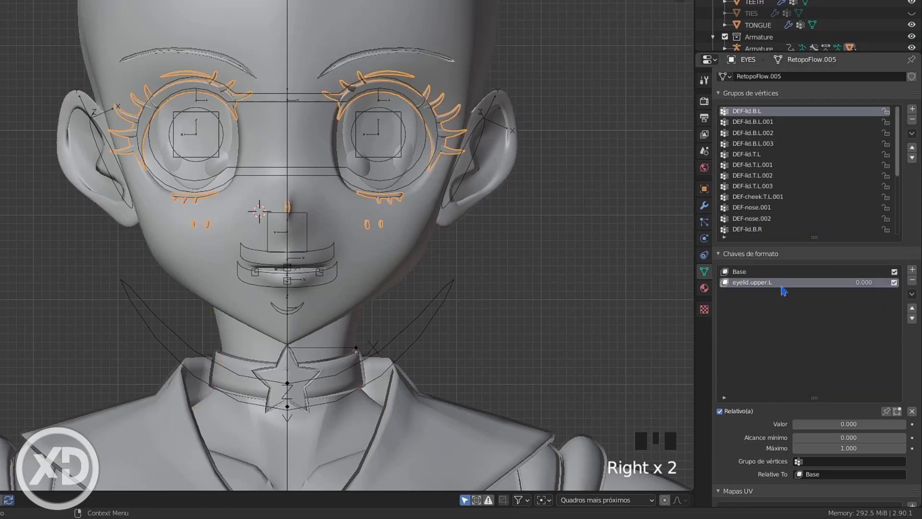
- Pin the eyelid.upper.L shape key on both BODY and EYES and open the two objects together in Edit Mode
right_click(392, 280, "shift")
left_click(886, 411)
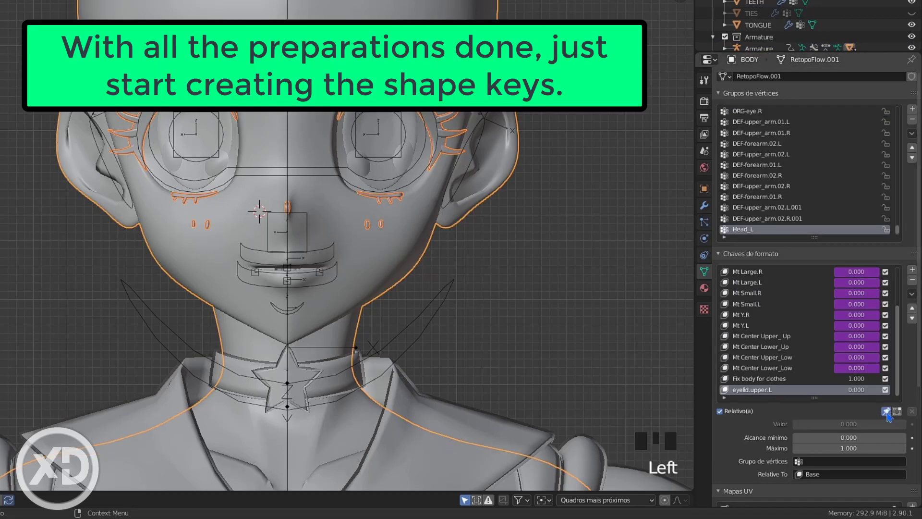
right_click(439, 108)
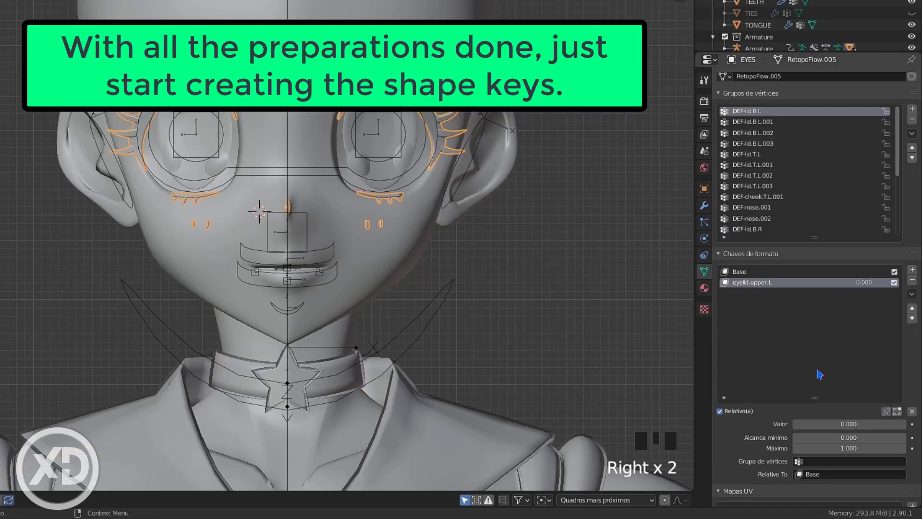
left_click(886, 412)
right_click(404, 267, "shift")
key("Tab")
- Select the central section of the left eye's upper lid and lash band, using X-ray to reach hidden vertices
middle_click_drag(464, 251, 463, 202, "shift")
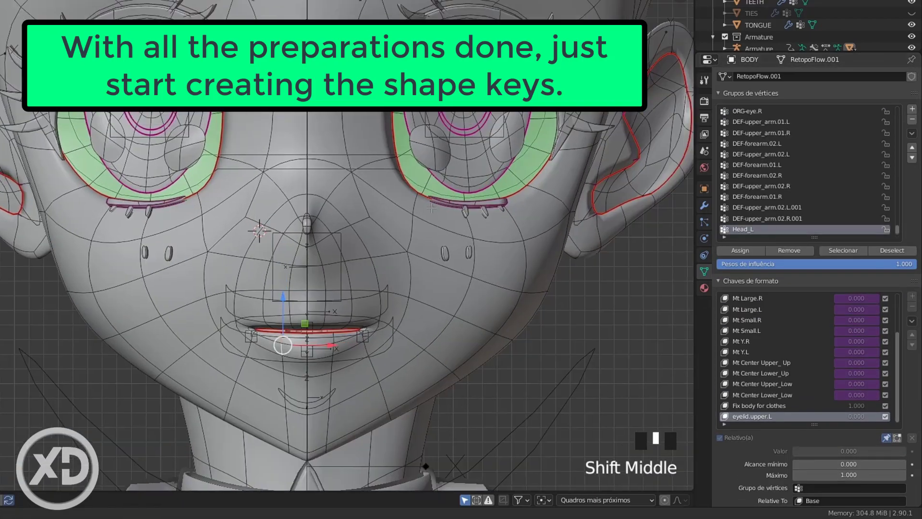
scroll(465, 202, "up", 2)
left_click(679, 19)
right_click(222, 240, "shift")
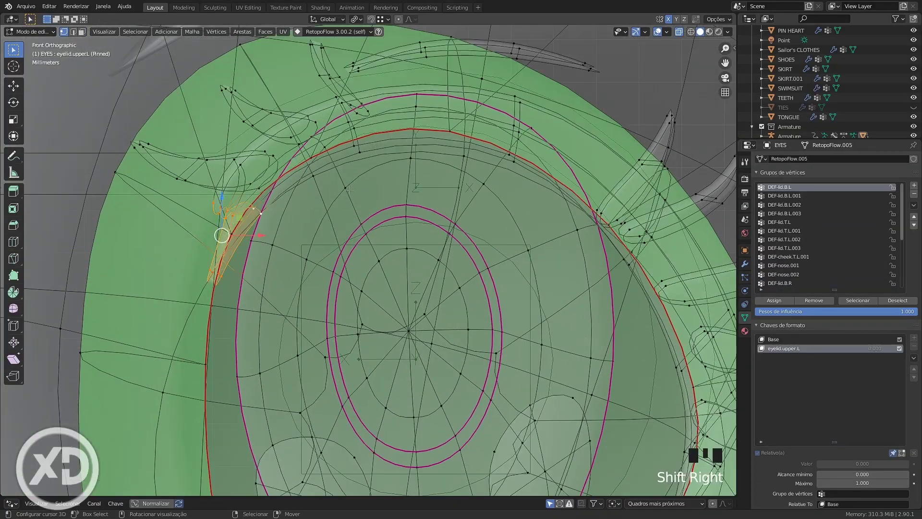
scroll(288, 201, "down", 4)
scroll(320, 175, "up", 4)
right_click(320, 175, "alt")
left_click(678, 31)
scroll(433, 216, "down", 3)
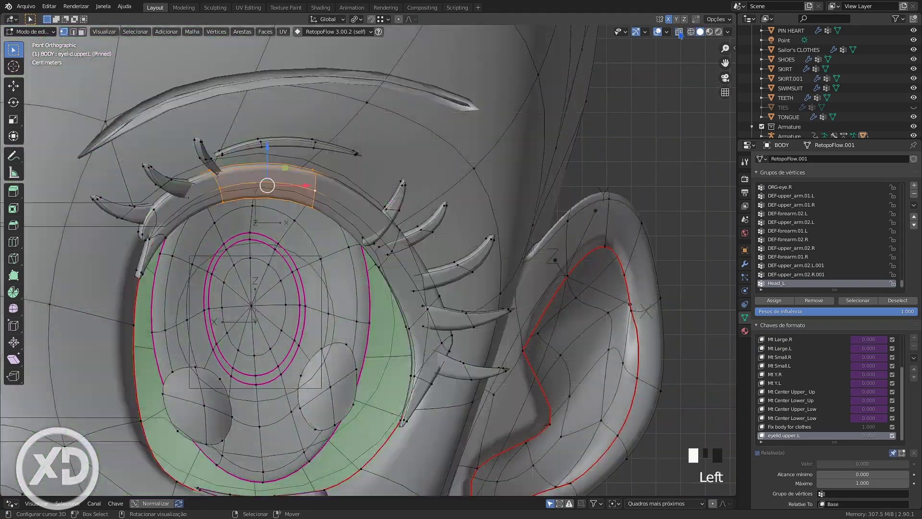
- Add the nearby linked lash pieces to the selection and lower them with the upper lid using proportional editing
right_click(556, 309, "shift")
key("l")
key("l")
key("l")
key("o")
left_click_drag(455, 167, 453, 253)
scroll(453, 253, "up", 10)
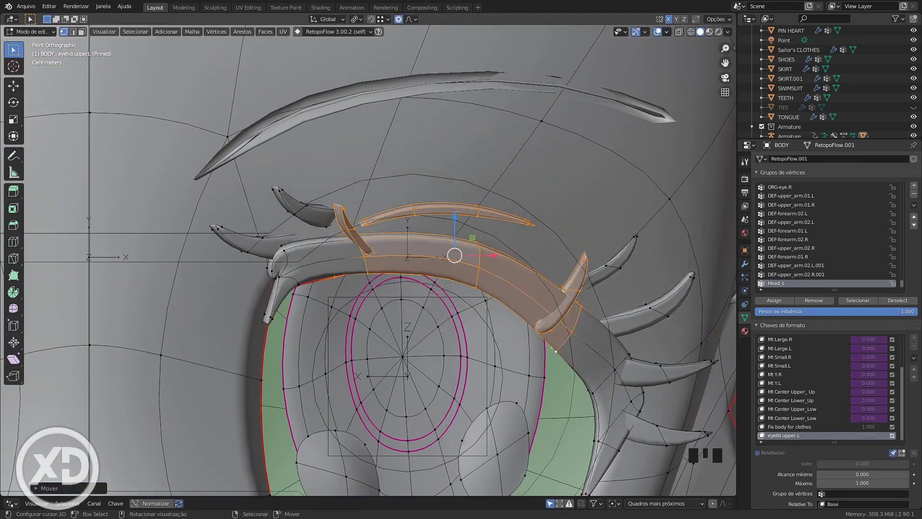
- Refine the position of the left upper lid's middle section and inner corner in the eyelid.upper.L shape
middle_click_drag(453, 253, 329, 187, "shift")
left_click_drag(330, 188, 299, 164)
left_click(299, 164)
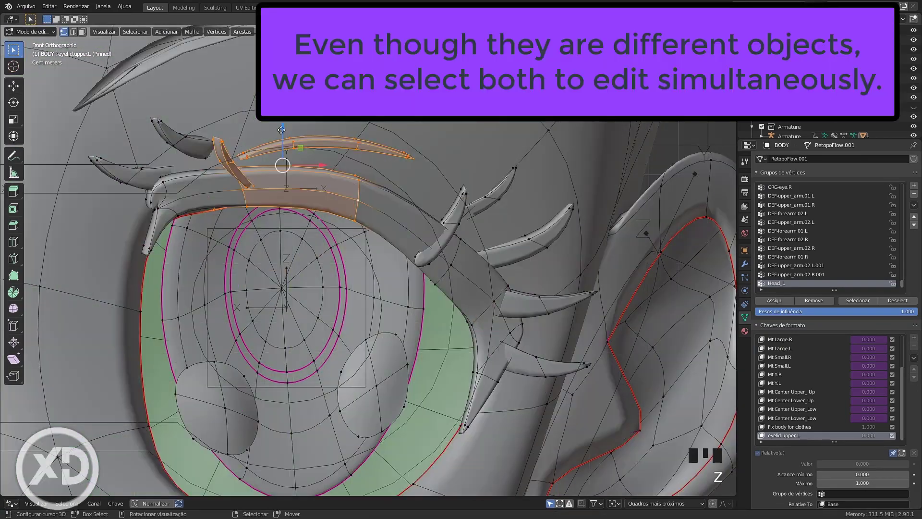
middle_click_drag(413, 202, 269, 207)
scroll(307, 231, "down", 4)
left_click_drag(293, 254, 310, 256)
middle_click_drag(310, 256, 432, 249)
scroll(341, 240, "up", 2)
scroll(336, 260, "up", 5)
right_click(302, 279)
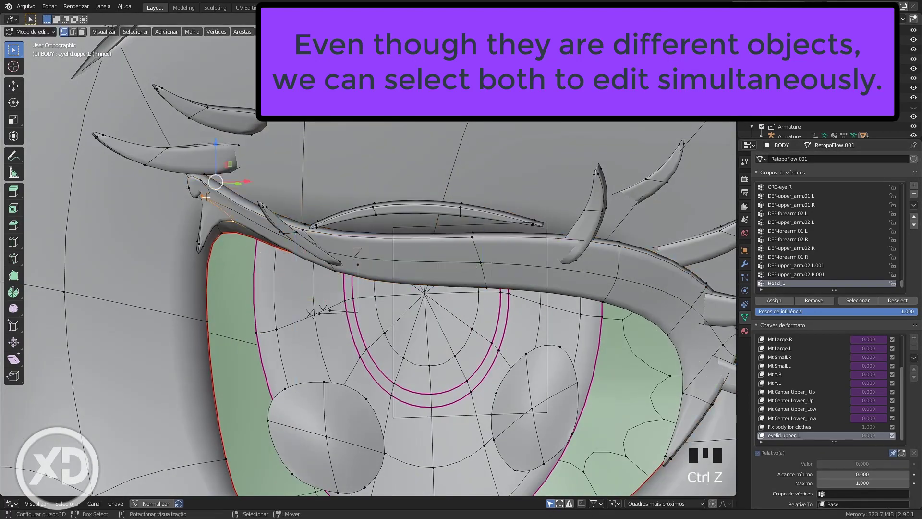
- Reselect BODY and EYES for joint editing and lower the thin crease piece toward the left upper lid
key("l")
scroll(205, 192, "down", 4)
middle_click_drag(226, 192, 247, 202, "shift")
key("Tab")
left_click(336, 250)
left_click(375, 187, "shift")
key("Tab")
key("l")
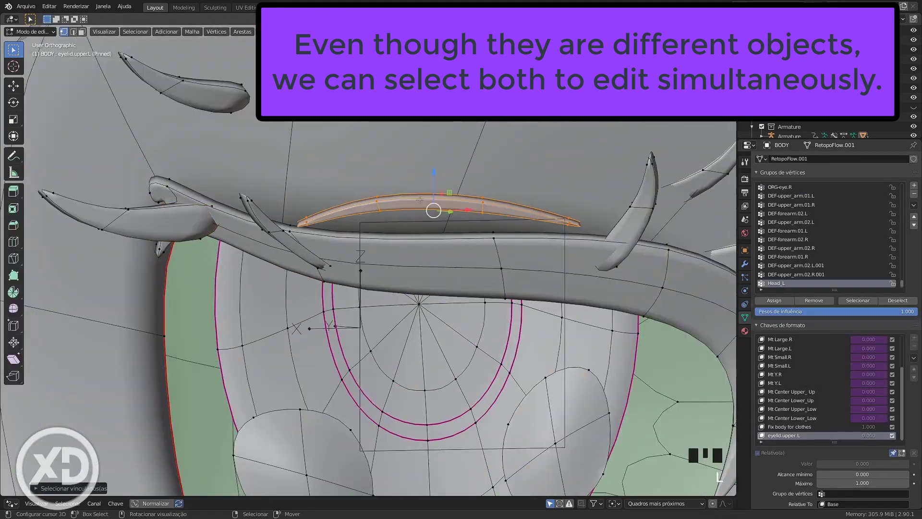
left_click_drag(433, 123, 432, 146)
- Select the left eye's innermost upper lash and rotate it to point upward
scroll(433, 145, "down", 2)
key("a")
key("l")
key("r")
left_click(192, 156)
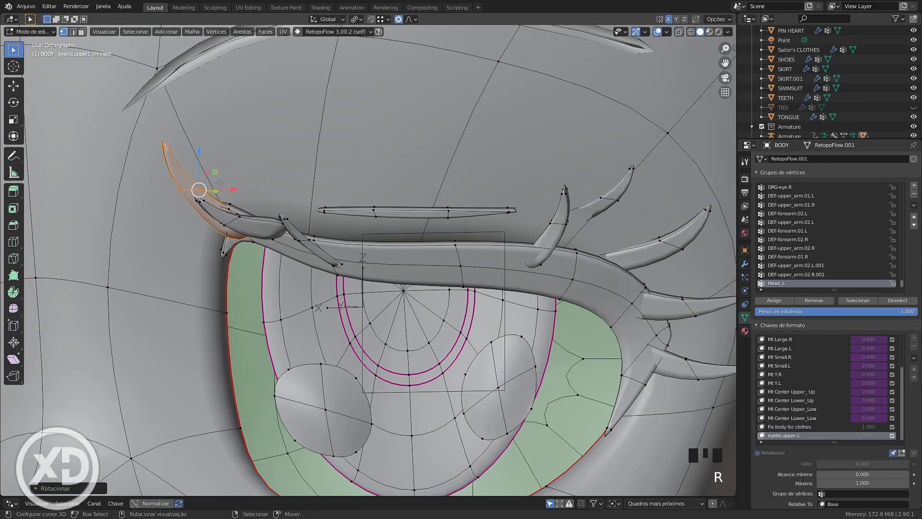
- Resize and reposition the inner upper lashes so they sit on the lowered left lid
key("l")
left_click_drag(266, 214, 297, 214)
scroll(308, 240, "up", 1)
mouse_move(307, 226)
middle_mouse_down()
mouse_move(331, 269)
mouse_move(351, 249)
mouse_move(307, 235)
middle_mouse_up()
key("l")
left_click_drag(255, 201, 261, 192)
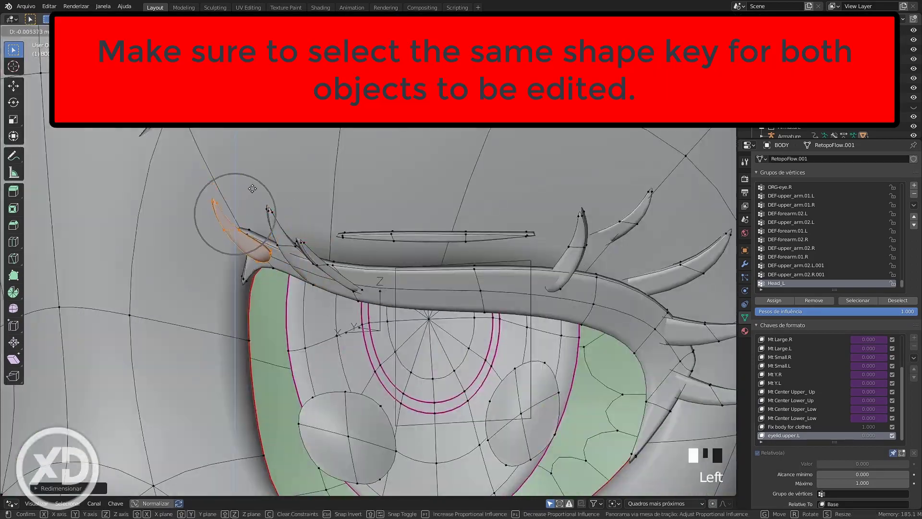
- Lower the upper lid's edge vertices above the left iris in X-ray and adjust the adjoining lid ring
middle_click_drag(288, 217, 461, 307)
key("alt+z")
right_click(384, 193)
right_click(565, 160, "shift")
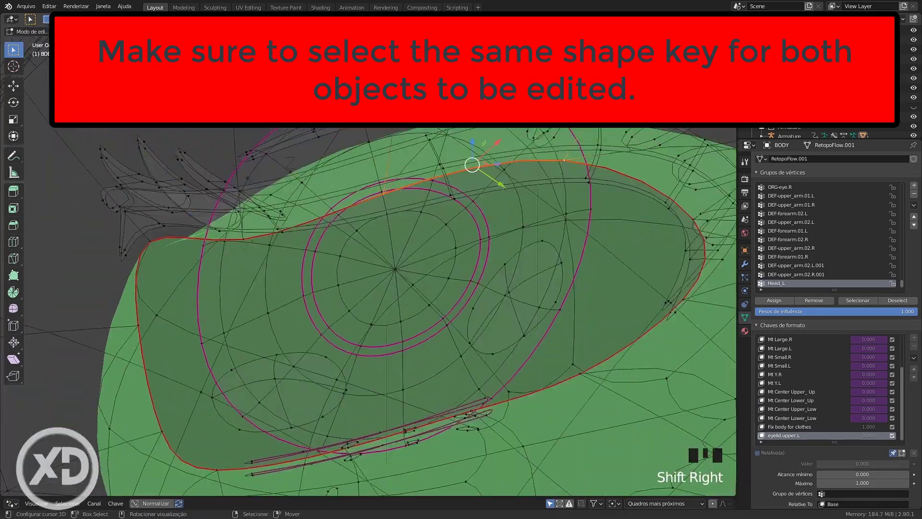
middle_click_drag(234, 279, 317, 259)
right_click(403, 263)
left_click_drag(404, 242, 403, 254)
right_click(341, 269)
left_click_drag(341, 245, 341, 254)
key("alt+z")
right_click(409, 253, "alt+shift")
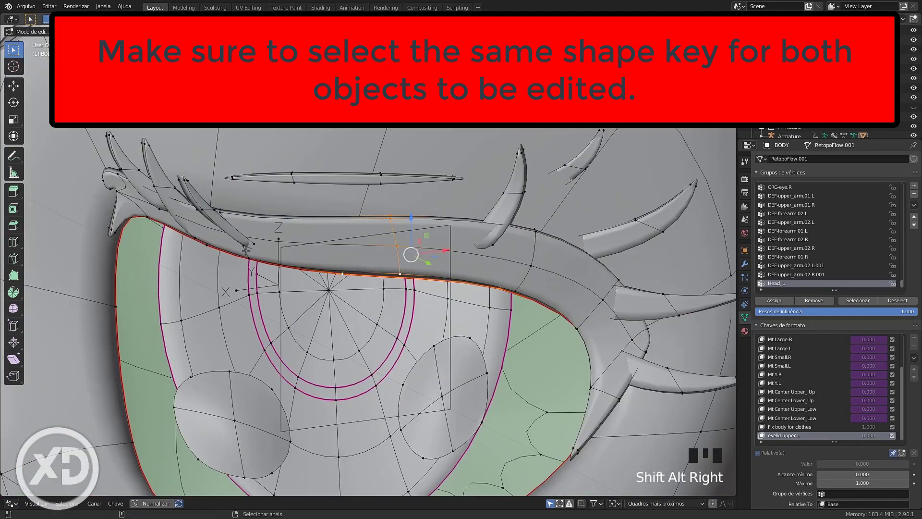
left_click_drag(282, 210, 276, 209)
- Bend the crease piece above the left eye into a downward curve with proportional editing
middle_click_drag(284, 220, 326, 231)
scroll(326, 230, "up", 2)
right_click(453, 193)
left_click_drag(453, 159, 446, 148)
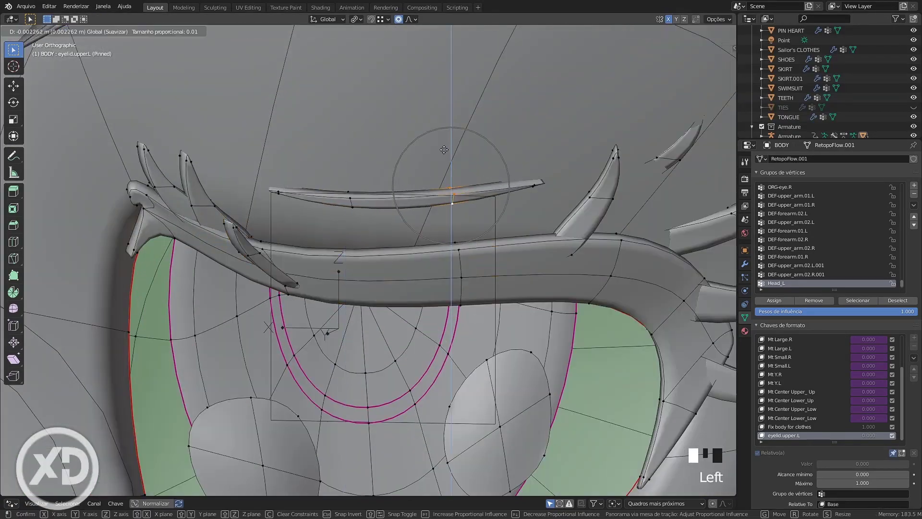
middle_click_drag(446, 159, 346, 173)
left_click_drag(443, 191, 448, 186)
- Lower the first two outer upper lashes of the left eye onto the lowered lid
middle_click_drag(448, 185, 399, 207)
middle_click_drag(398, 206, 374, 212, "shift")
middle_click_drag(374, 212, 298, 192)
right_click(283, 180, "alt")
key("l")
key("a")
middle_click_drag(336, 216, 427, 211)
key("l")
left_click_drag(434, 189, 427, 212)
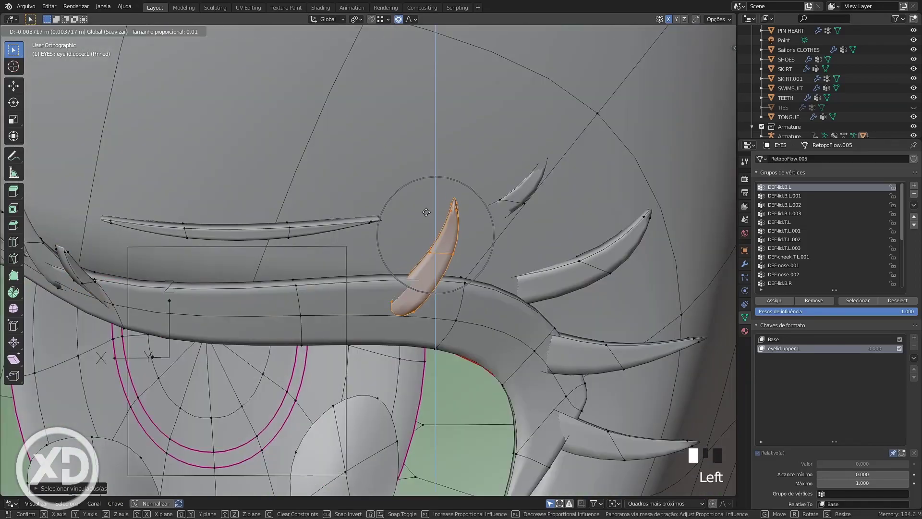
key("l")
left_click_drag(505, 155, 518, 215)
scroll(518, 215, "down", 3)
mouse_move(517, 216)
middle_mouse_down()
mouse_move(480, 211)
mouse_move(514, 225)
middle_mouse_up()
- Create an EYES shape key named eyelid.upper.R from the current mix and limit eyelid.upper.L to the Head_L vertex group
key("Tab")
left_click(914, 336)
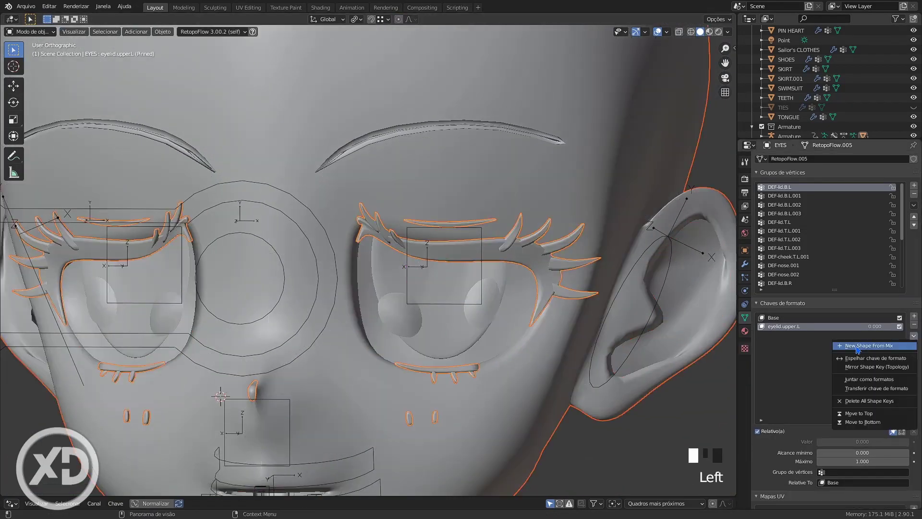
left_click(860, 347)
left_click(775, 333, "ctrl")
type("eyelid.upper.R")
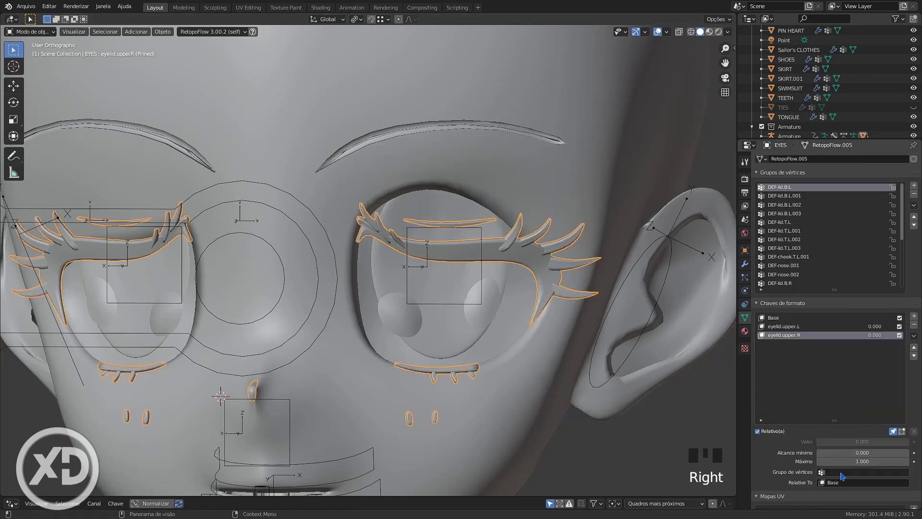
left_click(842, 475)
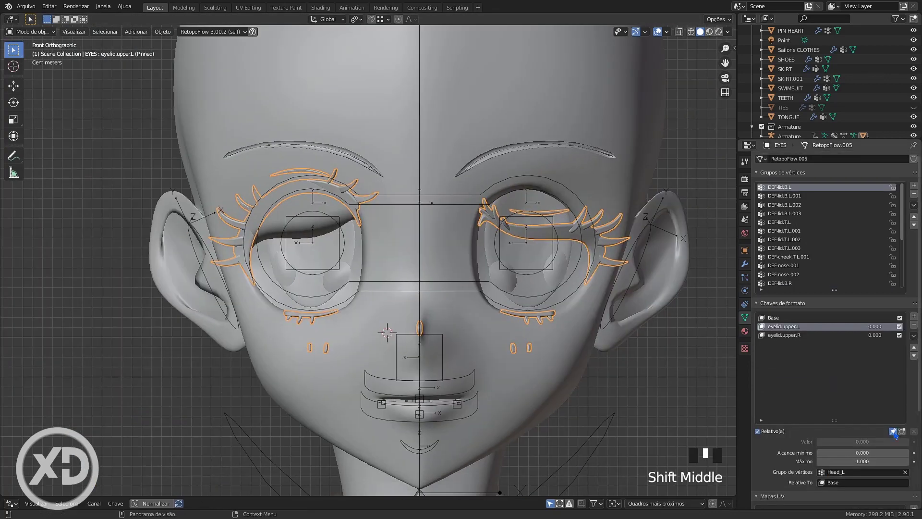
- Raise the left eye's lower lid edge and its lashes in the eyelid.lower_L shape key
left_click(586, 320)
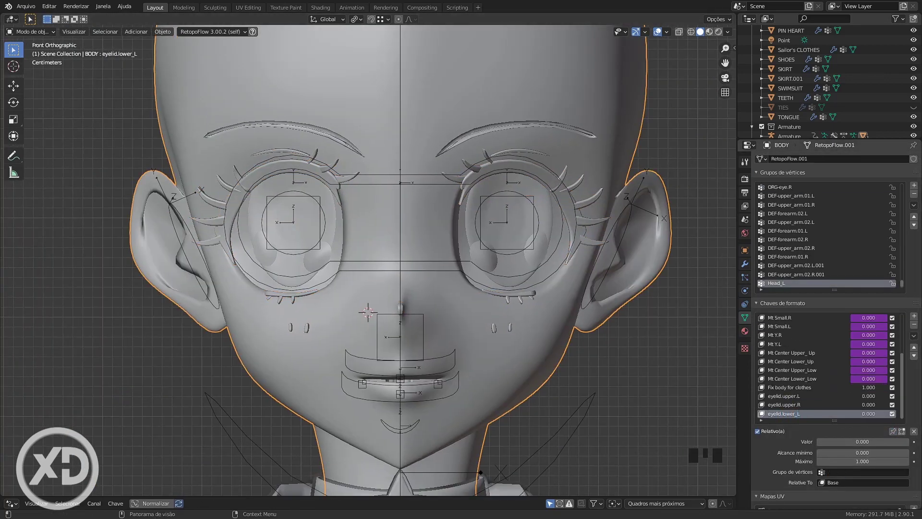
key("Tab")
scroll(459, 362, "up", 2)
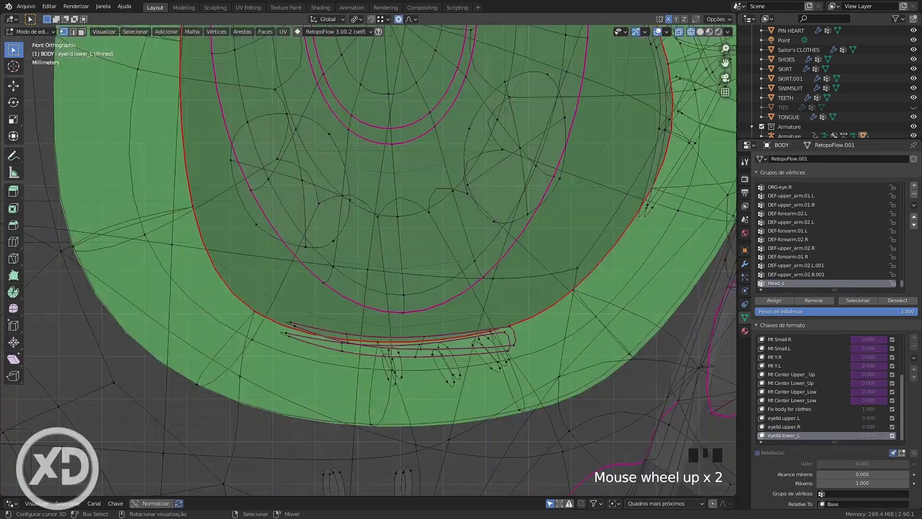
scroll(459, 362, "up", 2)
right_click(396, 319)
right_click(557, 303, "shift")
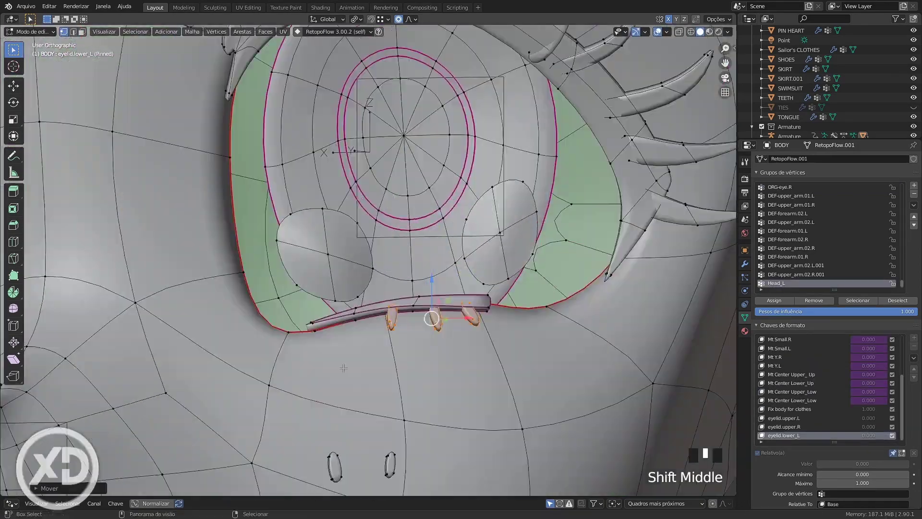
scroll(343, 368, "down", 4)
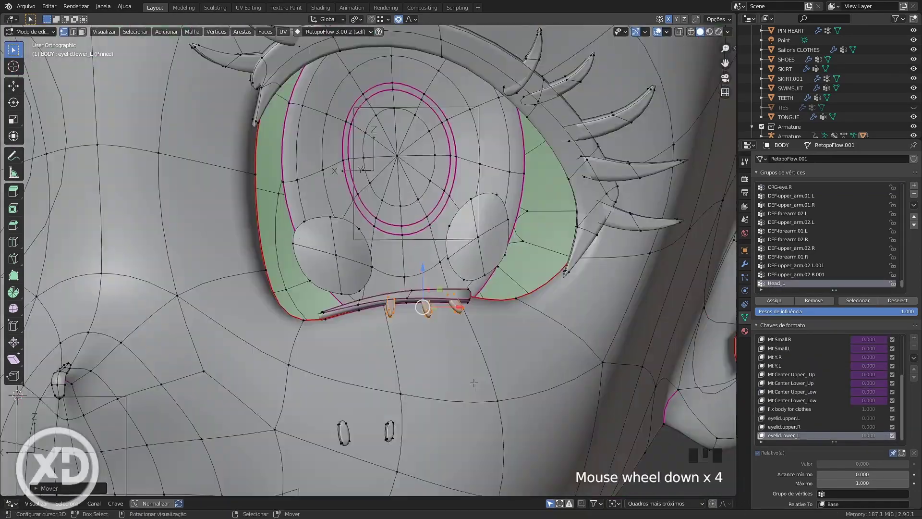
- Adjust the lower lid edge vertices on both sides of the left eye's lower lashes to smooth the raised lid curve in eyelid.lower_L
scroll(344, 368, "up", 2)
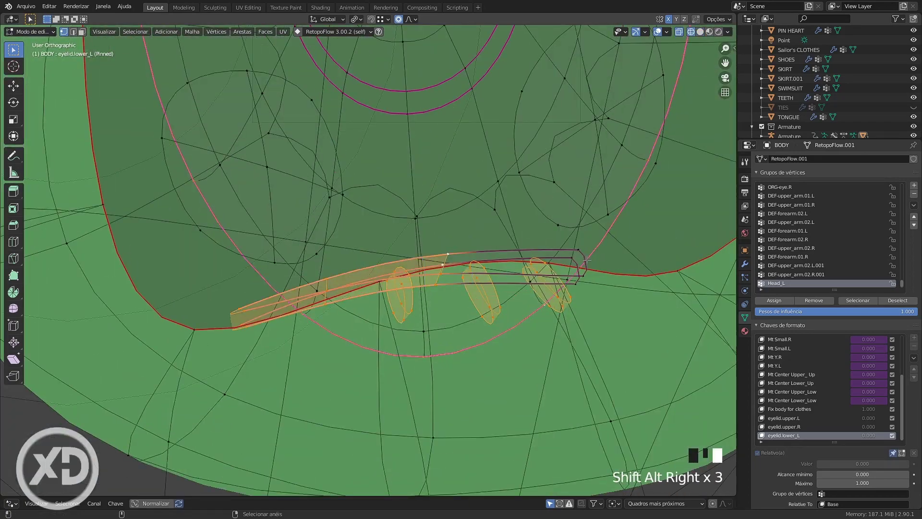
key("g")
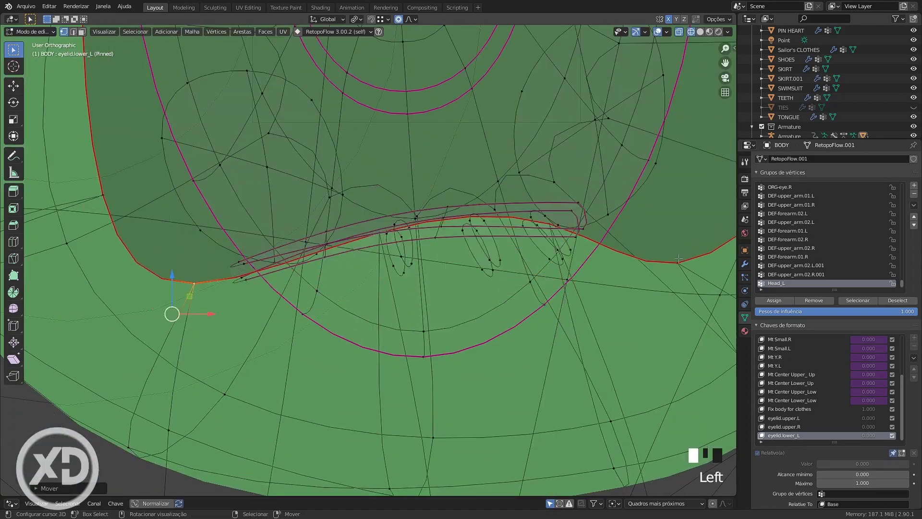
scroll(525, 263, "up", 3)
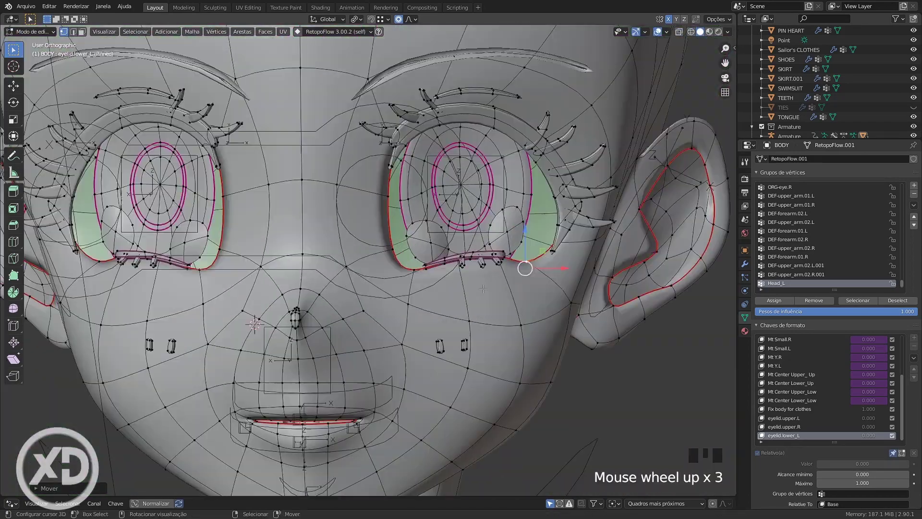
middle_click_drag(525, 264, 494, 288, "shift")
key("shift+l")
key("shift+l")
key("shift+l")
key("shift+l")
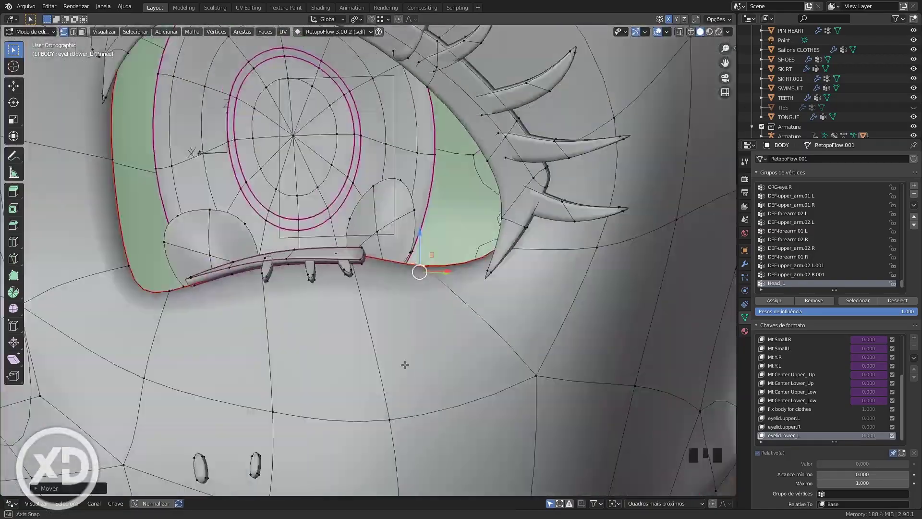
scroll(396, 329, "down", 4)
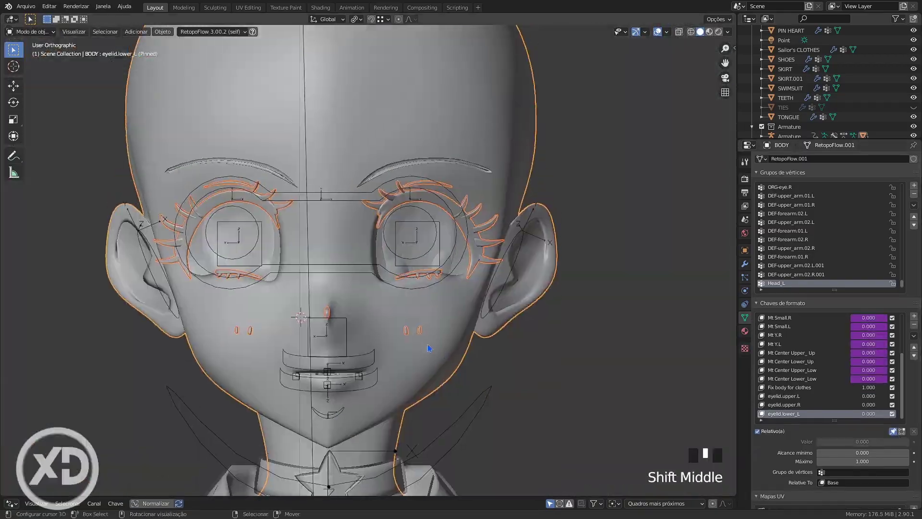
key("Tab")
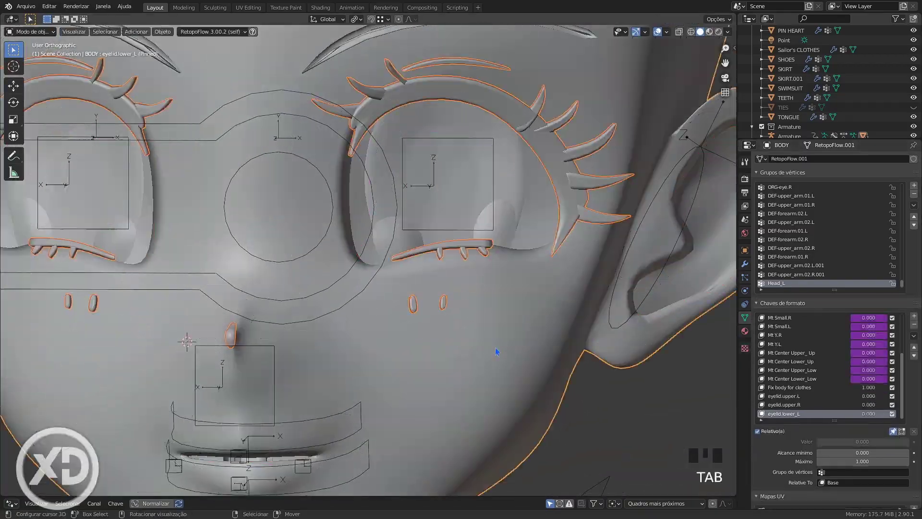
- Create an EYES shape key named eyelid.lower_R from the current mix
left_click(463, 246)
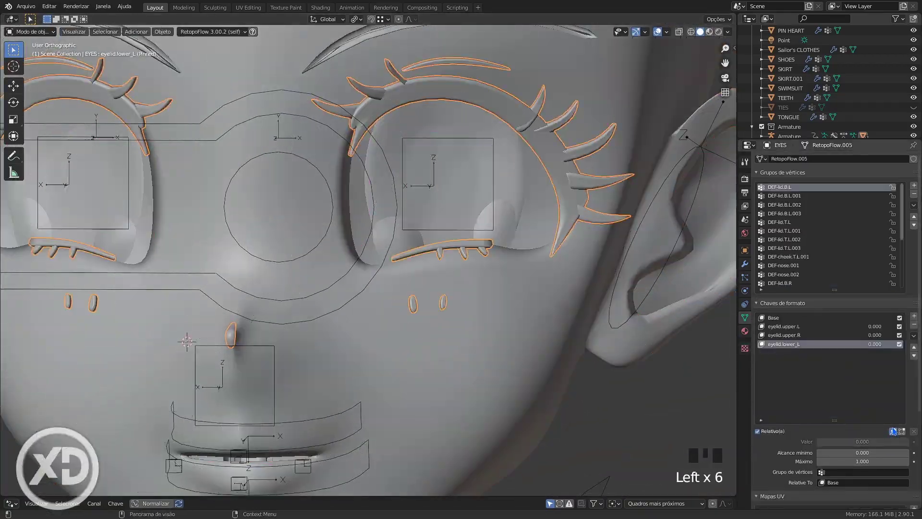
scroll(461, 356, "down", 2)
middle_click_drag(456, 382, 478, 356, "shift")
left_click(914, 336)
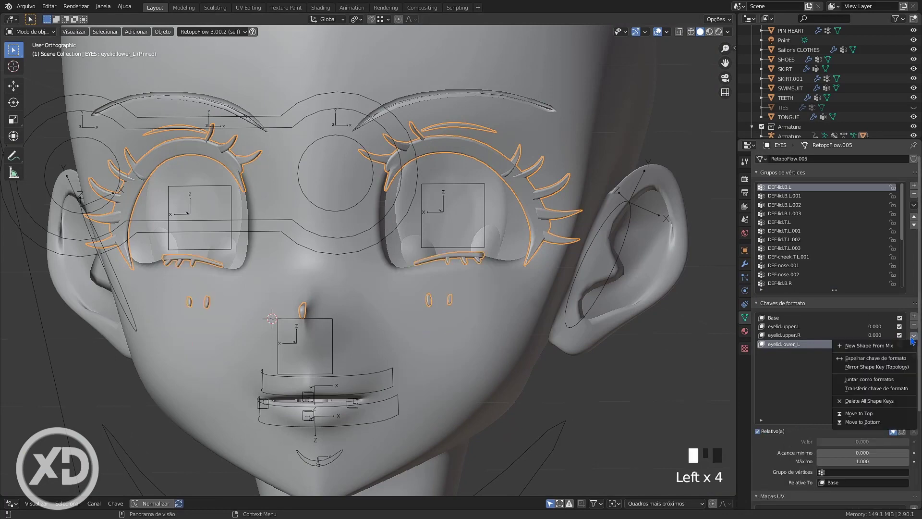
left_click(865, 346)
left_click(787, 353, "ctrl")
- Name the matching BODY key eyelid.lower_R and limit BODY's lower eyelid keys to the Head_L and Head_R vertex groups by side
left_click(509, 346)
double_click(786, 414)
left_click(786, 405)
left_click(836, 471)
type("head")
left_click(827, 440)
left_click(784, 414)
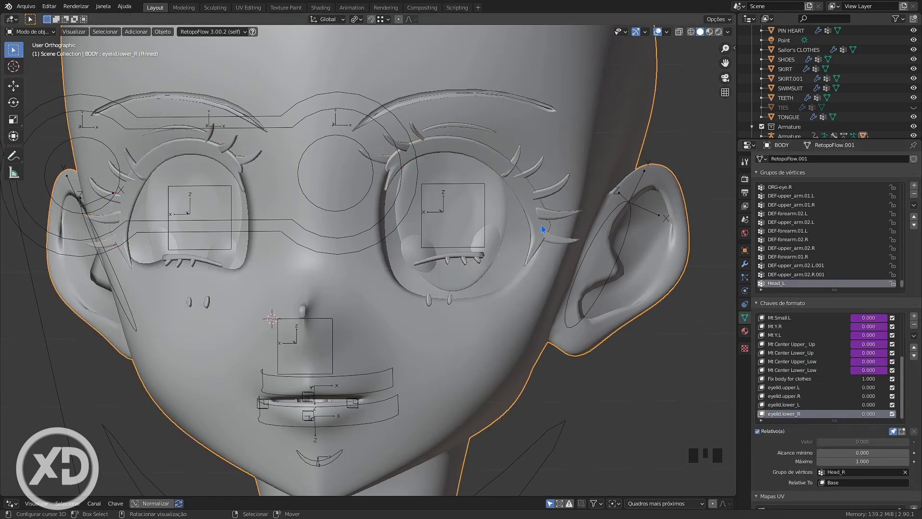
- Limit the lower eyelid shape keys on EYES to their half-face vertex groups
left_click(543, 218)
left_click(784, 344)
left_click(837, 472)
left_click(826, 439)
left_click(784, 353)
- Add a new shape key named eye.corner_L to both BODY and EYES
left_click(499, 365)
left_click(913, 315)
left_click(543, 218)
left_click(914, 315)
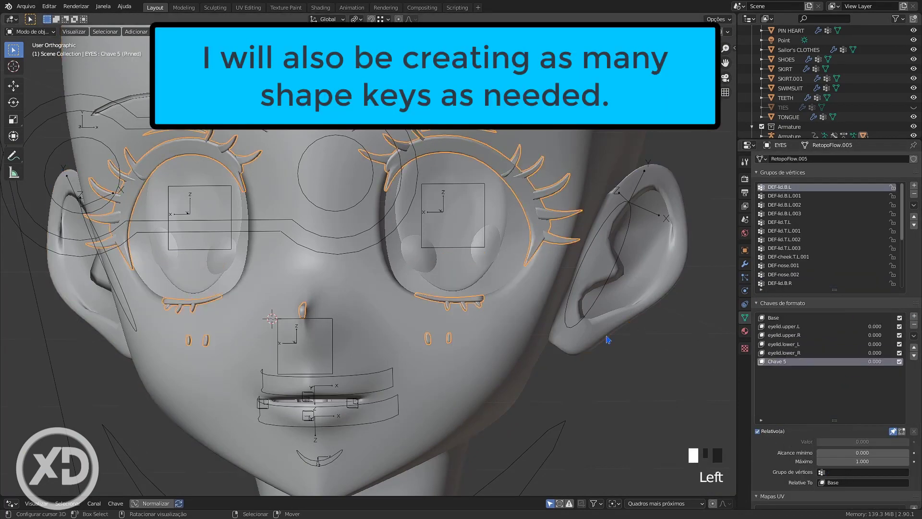
double_click(780, 361)
type("eye.corner_L")
left_click(509, 356)
left_click(777, 412, "ctrl")
type("eye.corner_L")
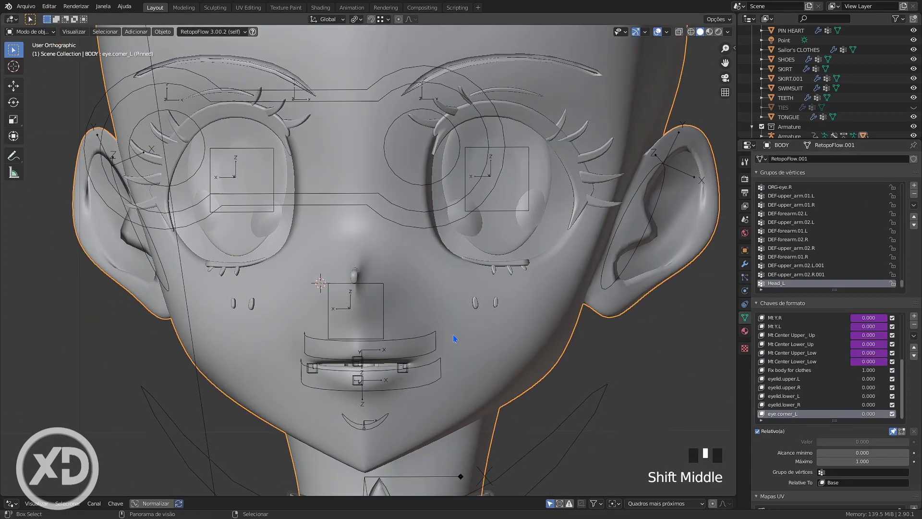
- Rename the eye.corner_L shape key to eye.corner.up_L on both BODY and EYES
key("Tab")
scroll(525, 379, "up", 2)
key("Tab")
key("shift+z")
scroll(430, 335, "down", 5)
left_click(430, 336)
left_click(796, 413, "ctrl")
left_click(793, 363, "ctrl")
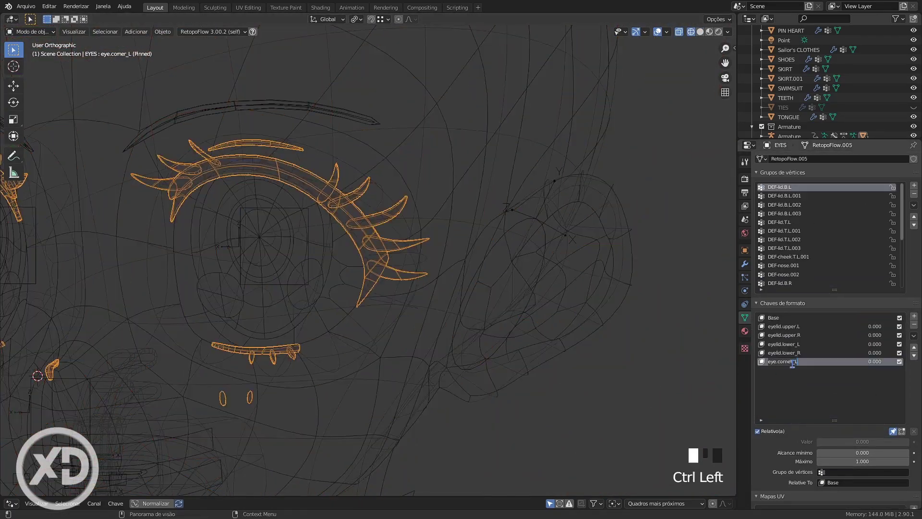
type("eye.corner.up_L")
key("Return")
- Lower the left eye's outer corner vertices of BODY and EYES vertically
key("Tab")
key("Tab")
left_click(509, 355, "shift")
key("Tab")
scroll(408, 269, "up", 4)
left_click_drag(384, 234, 385, 240)
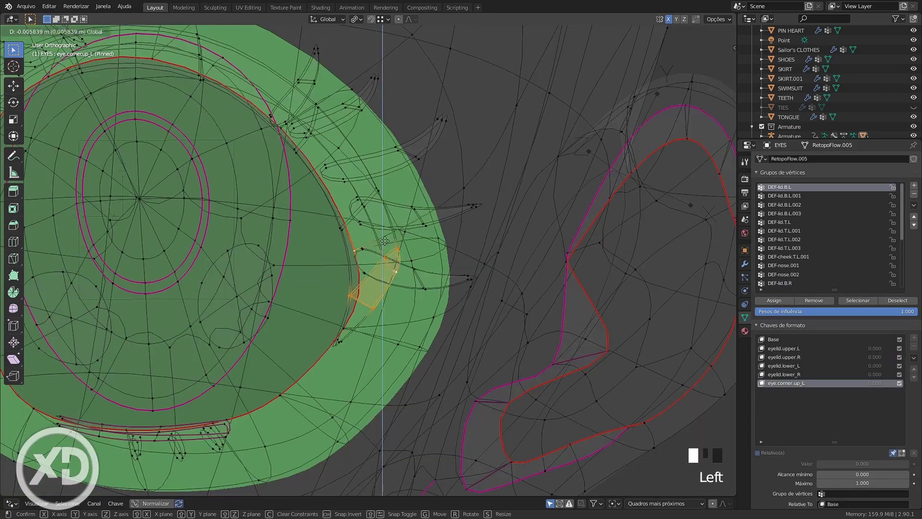
key("shift+z")
scroll(417, 288, "down", 3)
middle_click_drag(417, 288, 437, 276, "shift")
scroll(451, 305, "down", 3)
key("Tab")
key("shift+z")
- Rename the eye corner shape key to eye.corner.down_L on EYES and BODY
left_click(451, 305)
left_click(794, 362, "ctrl")
key("ctrl+c")
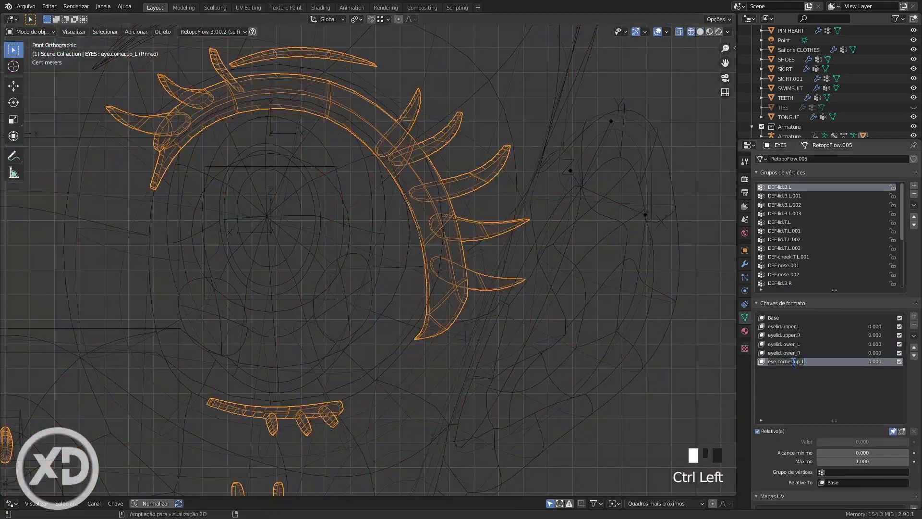
type("eye.corner.down_L")
key("Return")
left_click(797, 414, "ctrl")
type("eye.corner.down_L")
scroll(488, 242, "down", 3)
- Refine the lid and lash line vertices around the left eye's lowered outer corner in eye.corner.down_L
key("Tab")
scroll(495, 280, "up", 5)
right_click(378, 317, "shift")
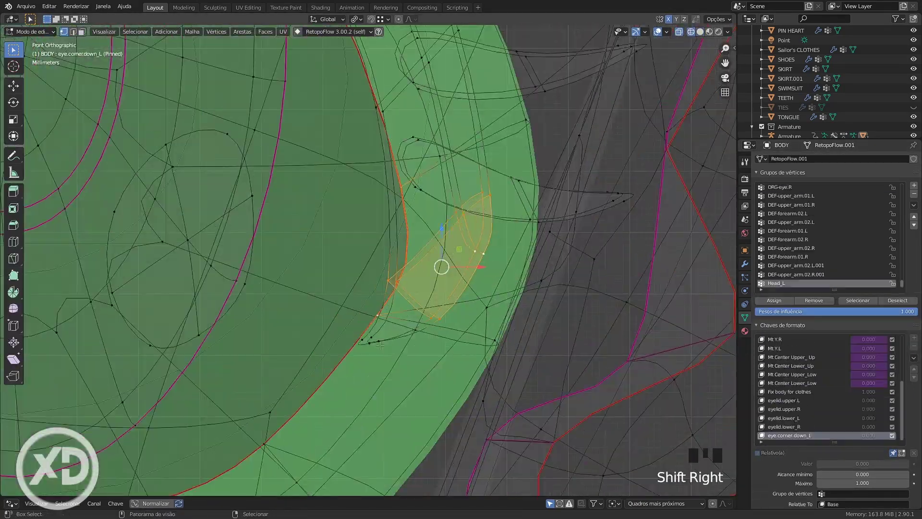
scroll(380, 345, "down", 5)
key("shift+z")
key("Tab")
scroll(494, 306, "down", 4)
key("Tab")
scroll(429, 336, "up", 5)
middle_click_drag(430, 353, 428, 335, "shift")
key("Tab")
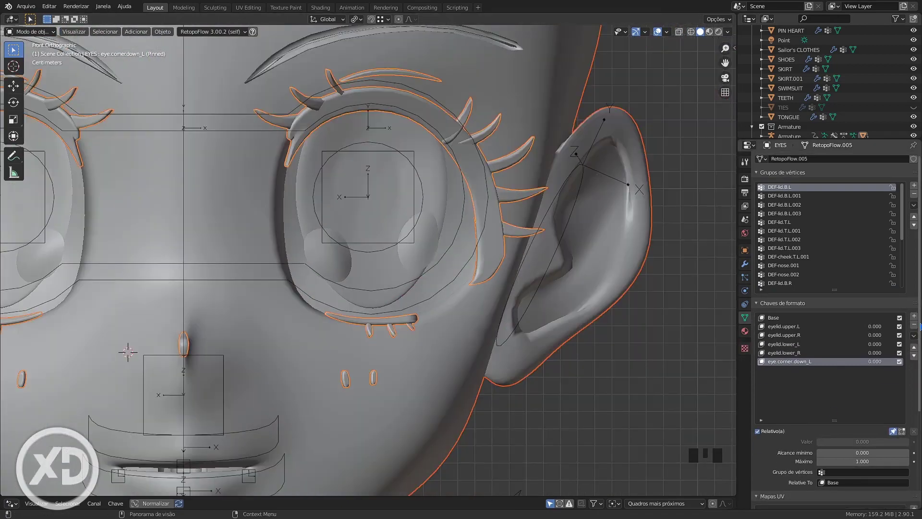
- Create a shape key named eye.corner.down_R on both BODY and EYES
left_click(914, 316)
left_click(914, 316)
left_click(795, 414, "ctrl")
type("eye.corner.down_R")
left_click(784, 371, "ctrl")
type("eye.corner.down_R")
- Limit eye.corner.down_L to Head_L and eye.corner.down_R to Head_R on EYES and BODY
left_click(838, 472)
left_click(790, 362)
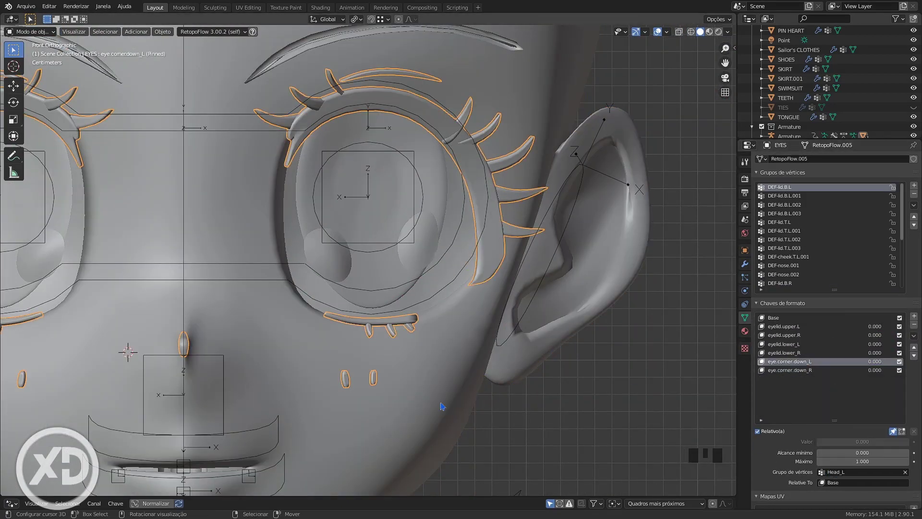
left_click(442, 406)
left_click(790, 405)
left_click(838, 472)
scroll(454, 278, "down", 4)
left_click(790, 413)
- Add a shape key named eye.corner.up_L to both EYES and BODY
left_click(246, 327)
left_click(914, 316)
left_click(772, 378, "ctrl")
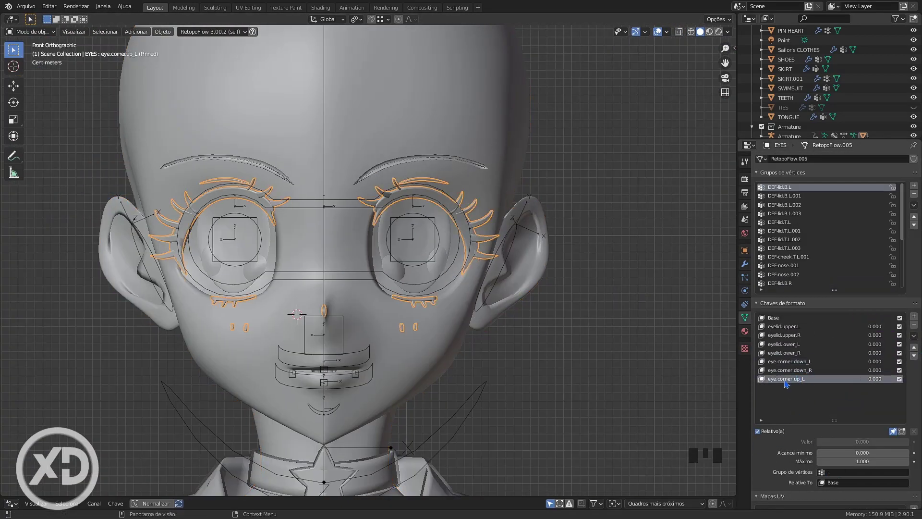
right_click(442, 384)
left_click(914, 316)
left_click(792, 414, "ctrl")
key("ctrl+v")
- Raise the left eye's outer corner vertices of BODY and EYES in the eye.corner.up_L shape key
key("Tab")
scroll(423, 240, "up", 5)
key("shift+z")
right_click(476, 252, "shift")
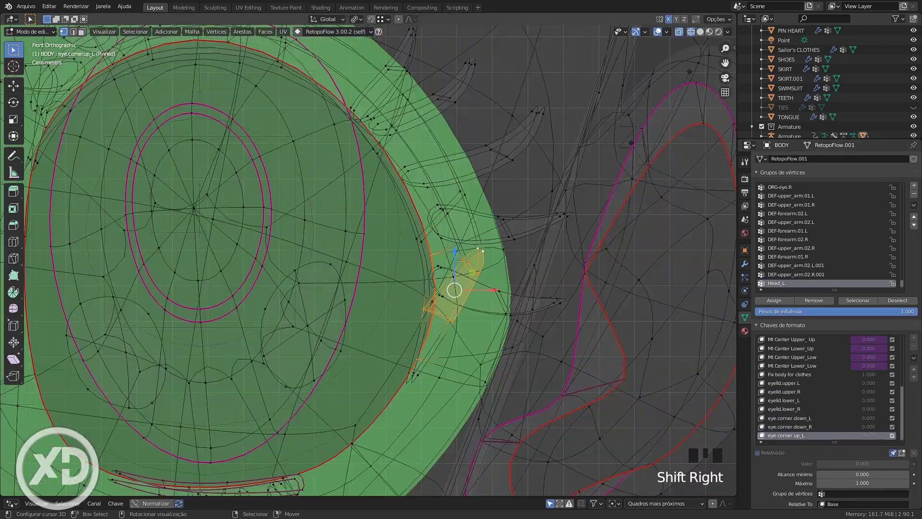
key("shift+z")
scroll(457, 261, "down", 3)
left_click_drag(434, 289, 439, 293)
scroll(456, 261, "down", 3)
scroll(432, 288, "down", 3)
- Reposition the left eye's outer upper lashes so they follow the raised corner in eye.corner.up_L
middle_click_drag(408, 307, 395, 291, "shift")
scroll(451, 283, "up", 6)
key("l")
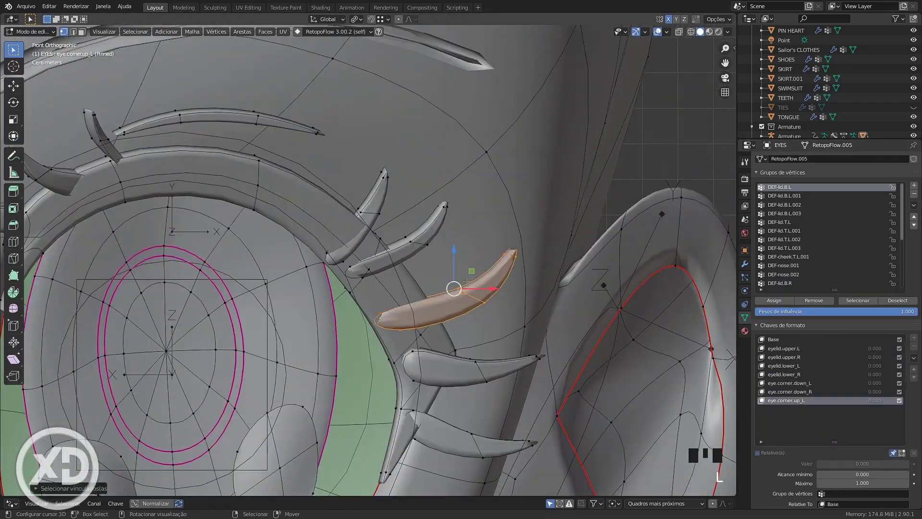
left_click_drag(474, 400, 473, 336)
middle_click_drag(473, 337, 356, 331)
left_click_drag(508, 324, 500, 323)
middle_click_drag(432, 308, 480, 308)
key("alt+a")
key("l")
middle_click_drag(408, 269, 466, 259)
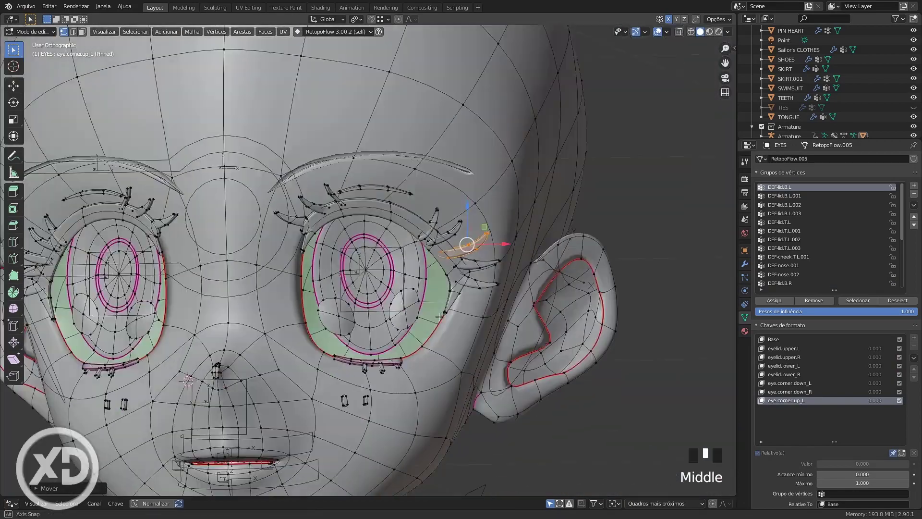
scroll(461, 344, "up", 5)
key("Tab")
- Create eye.corner.up_R shape keys from the current mix on EYES and BODY
scroll(460, 343, "down", 8)
scroll(427, 298, "up", 7)
middle_click_drag(426, 317, 364, 257, "shift")
left_click(914, 335)
left_click(858, 347)
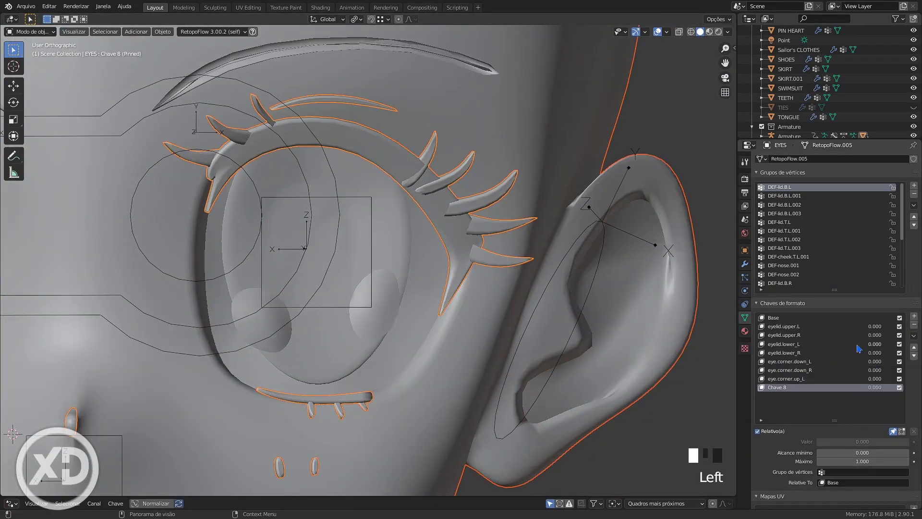
left_click(567, 336)
left_click(913, 336)
left_click(868, 346)
- Limit eye.corner.up_L to Head_L and eye.corner.up_R to Head_R on BODY and EYES
left_click(862, 472)
left_click(790, 405)
left_click(848, 472)
left_click(830, 447)
left_click(499, 227)
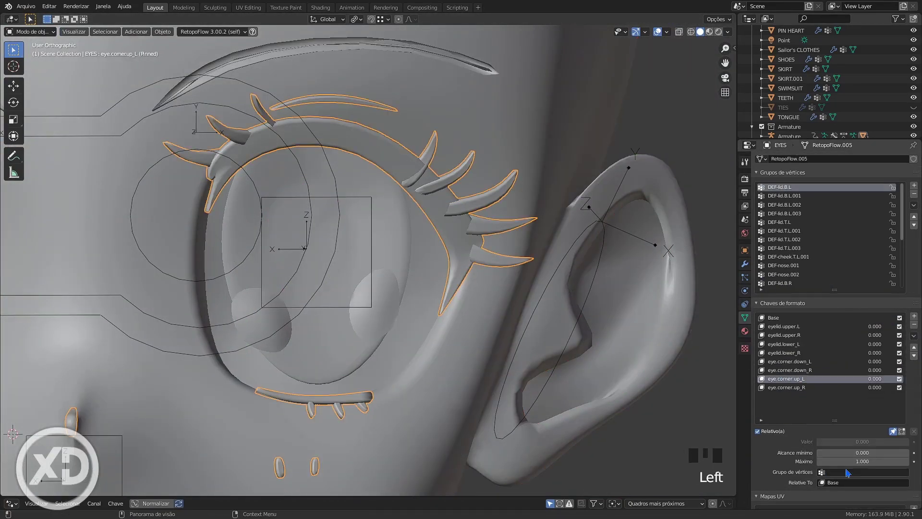
left_click(847, 472)
scroll(520, 250, "down", 5)
left_click(800, 388)
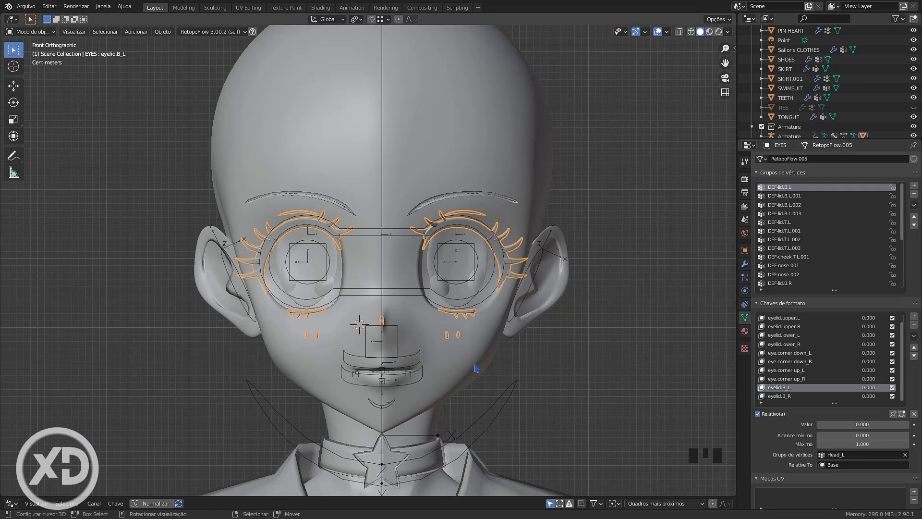
- Review the eyelid and eye corner shape keys on BODY
right_click(512, 357)
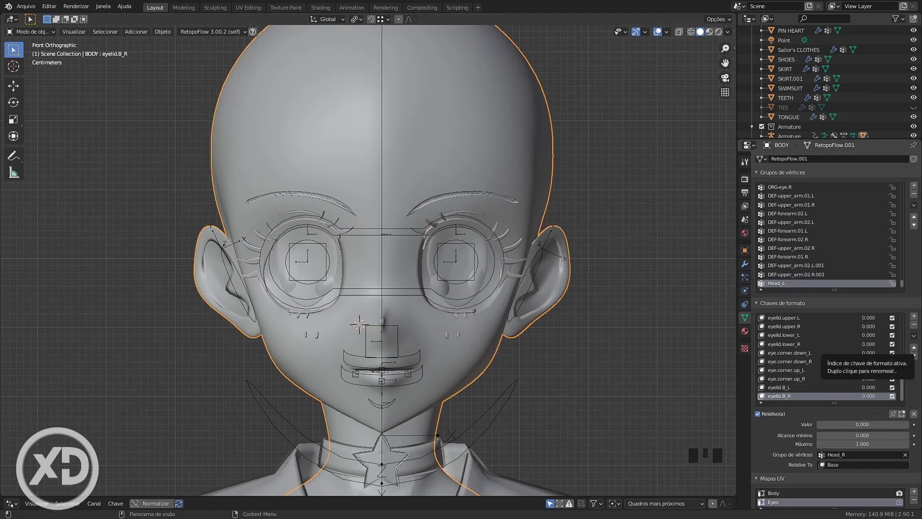
left_click(781, 319)
left_click(787, 353)
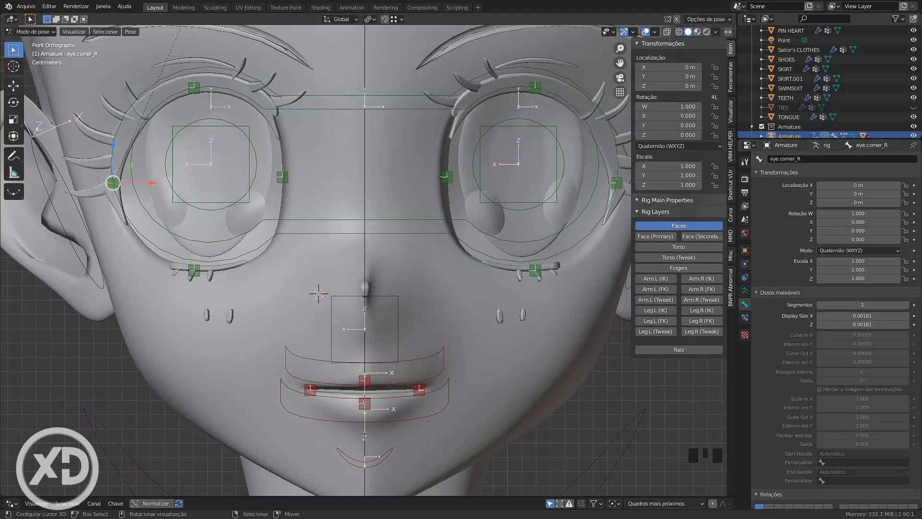
- Test-move the left eye's eyelid.lower_L and eyelib.B_L controller bones and cancel each move
left_click(531, 170)
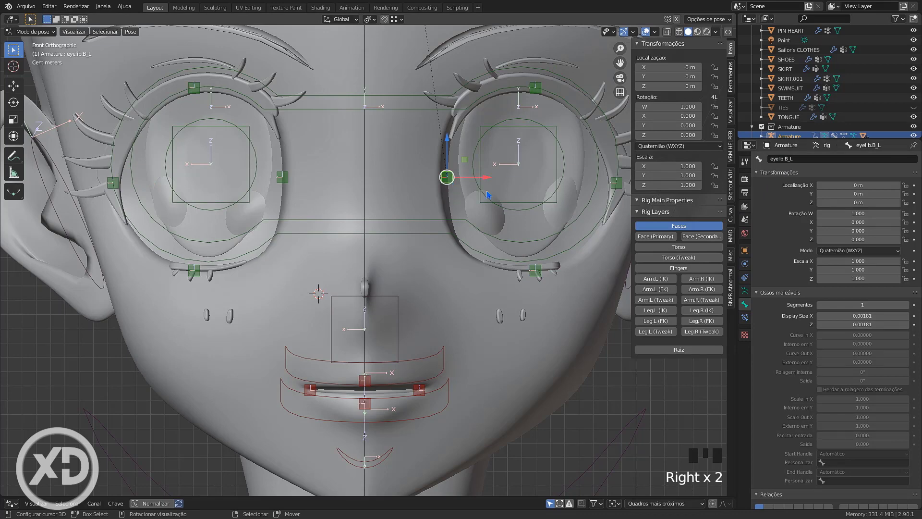
right_click(614, 184)
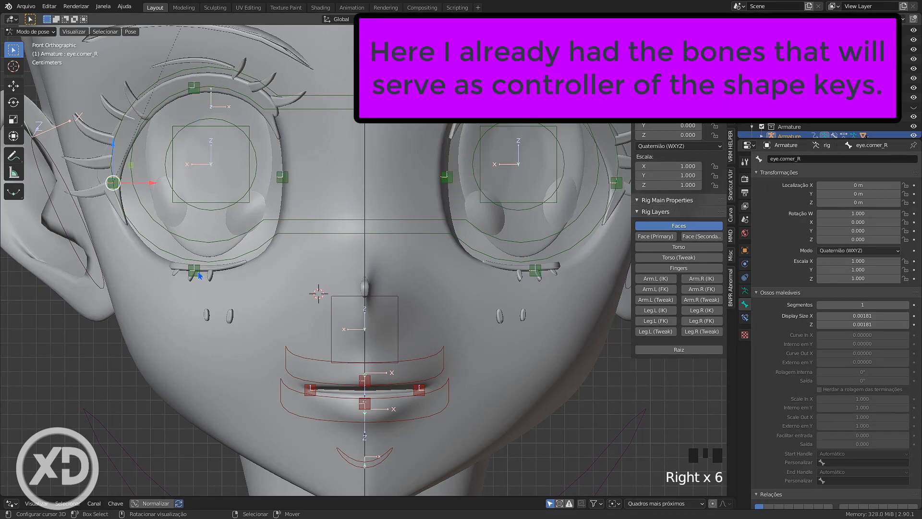
left_click_drag(535, 232, 535, 232)
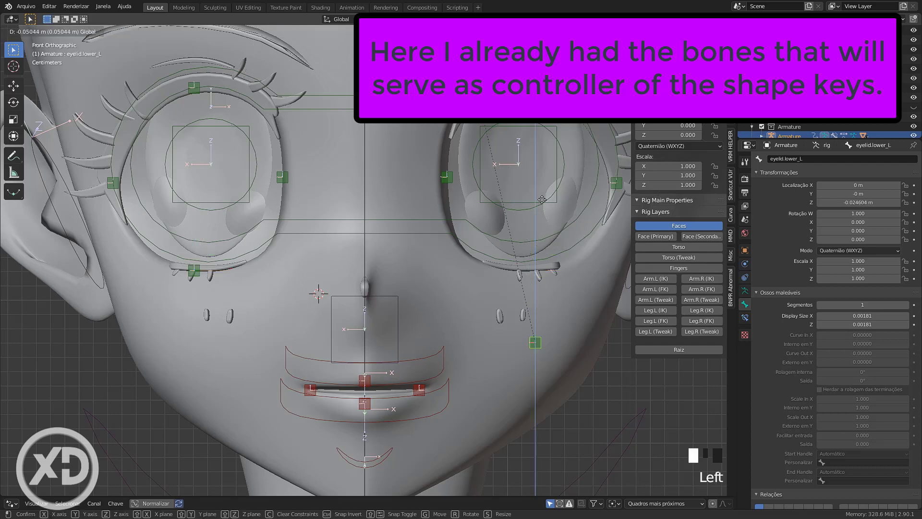
left_click_drag(541, 199, 484, 229)
right_click(484, 229)
right_click(444, 175)
key("g")
right_click(451, 144)
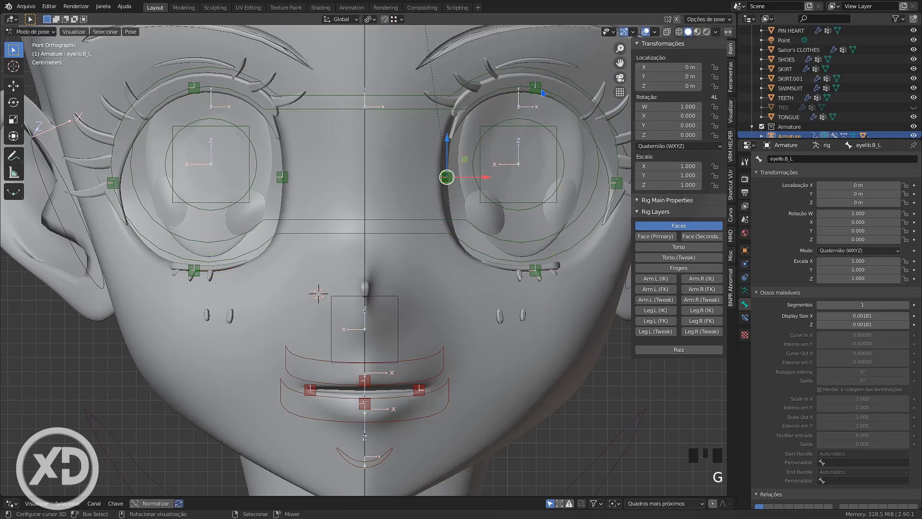
- Test-move the left eye's upper lid and eye.corner_L controller bones and cancel each move
right_click(539, 88)
key("g")
right_click(534, 61)
right_click(614, 181)
key("g")
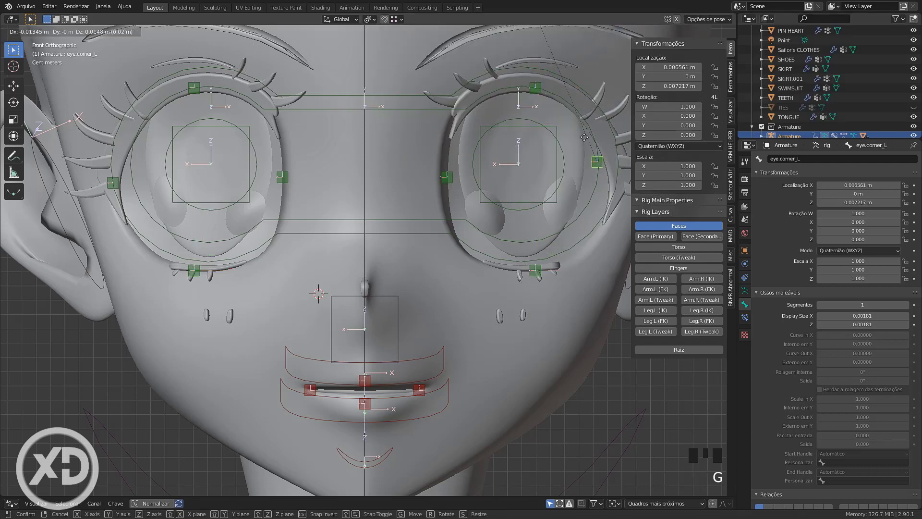
right_click(599, 166)
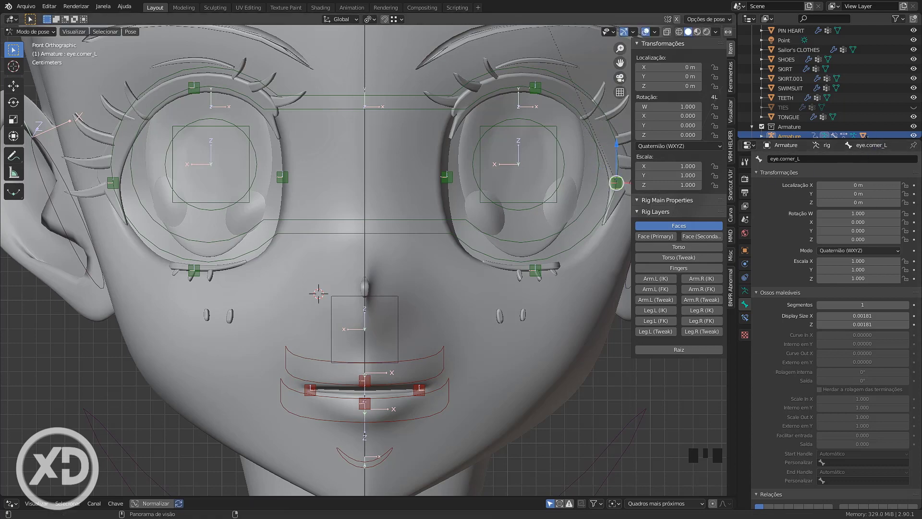
- Select the BODY mesh in object mode and show its eye.corner.up_L shape key settings
key("n")
right_click(527, 374)
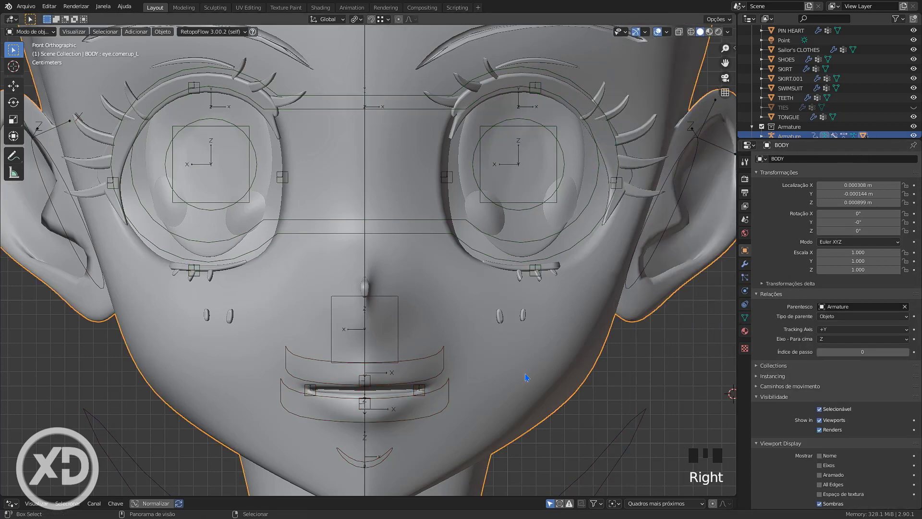
middle_click_drag(528, 377, 531, 322, "shift")
scroll(532, 321, "down", 1)
left_click(745, 317)
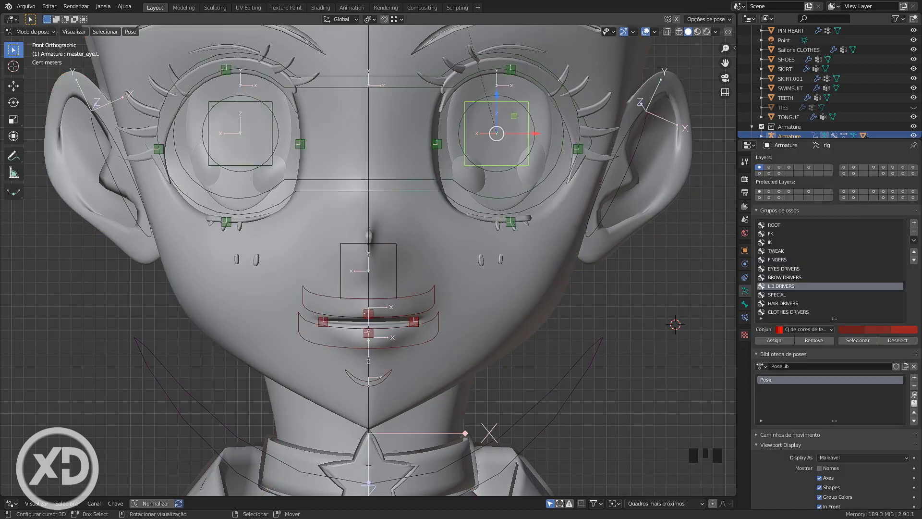
left_click(770, 489)
right_click(517, 315)
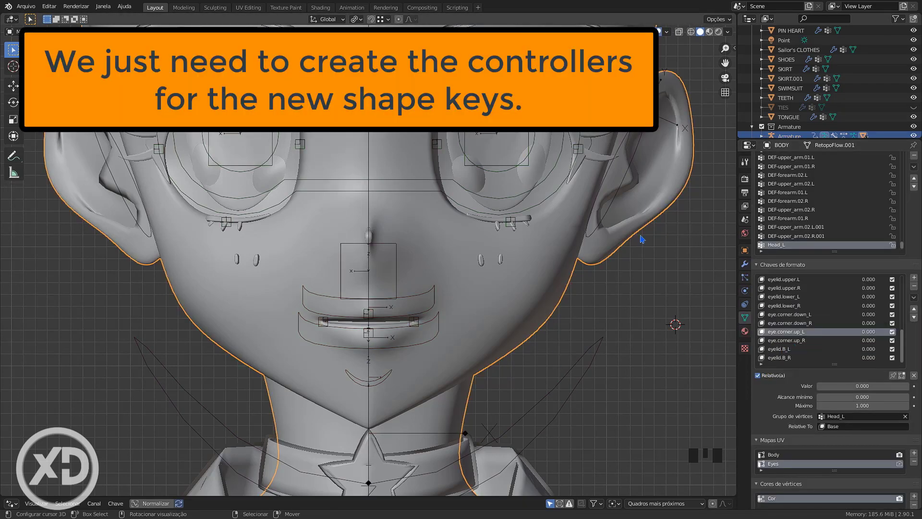
- Select the EYES mesh and make eyelid.upper.L its active shape key
right_click(584, 121)
scroll(791, 307, "up", 5)
left_click(792, 288)
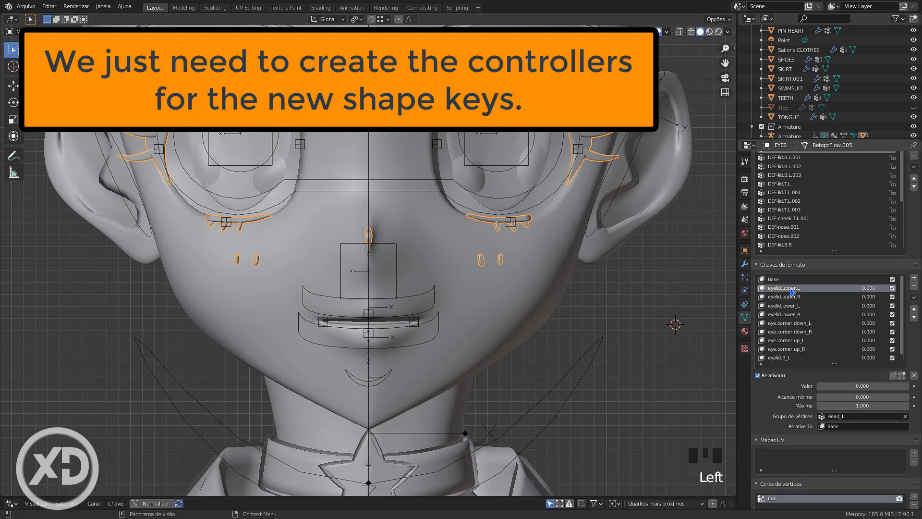
left_click(891, 378)
left_click(891, 378)
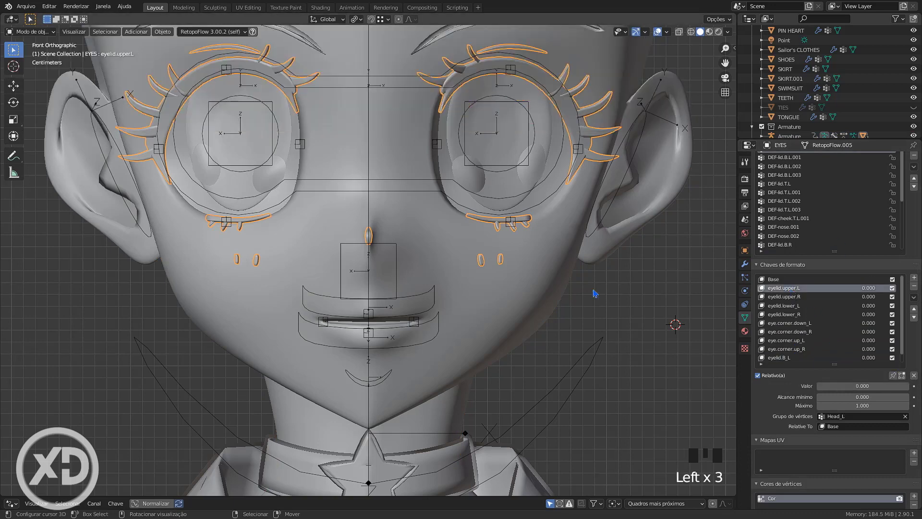
- Enlarge the drivers editor, add a driver to the EYES eyelid.upper.L shape key value and show it there
middle_click_drag(527, 190, 525, 243, "shift")
left_click_drag(456, 497, 477, 204)
middle_click_drag(468, 96, 460, 155, "shift")
middle_click_drag(496, 105, 461, 108, "ctrl")
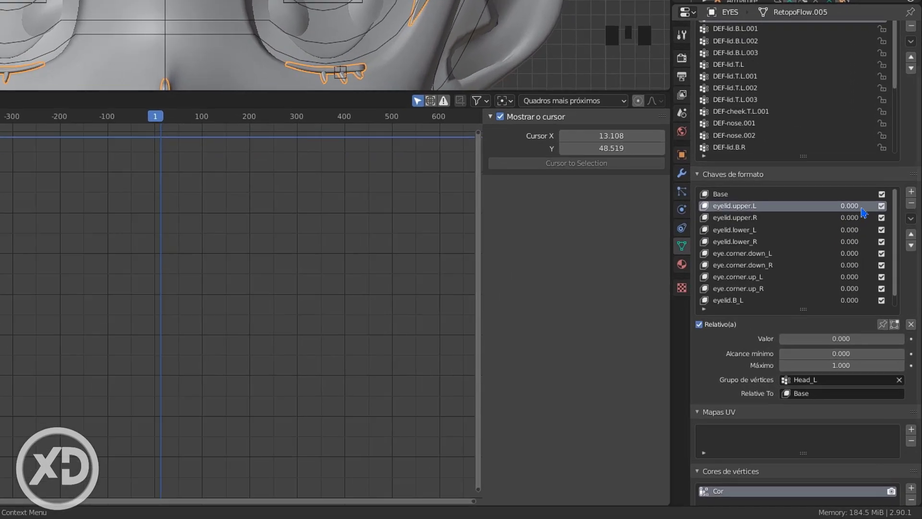
right_click(863, 387)
left_click(817, 316)
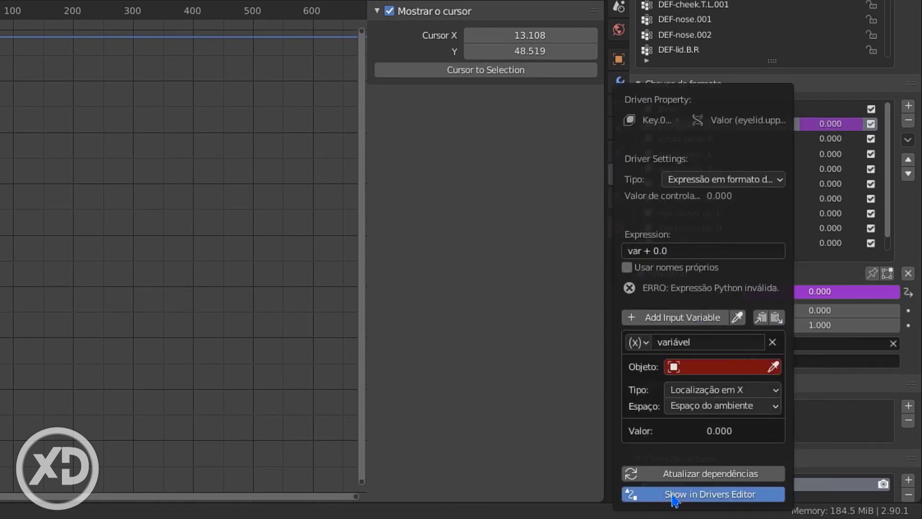
left_click(696, 494)
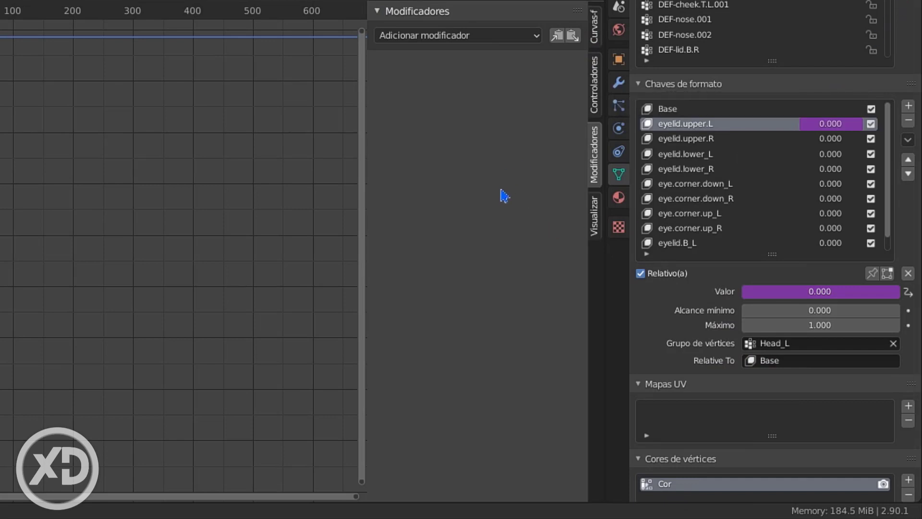
- Set the interpolation of the eyelid.upper.L driver's F-curve to Linear
left_click(599, 104)
left_click(598, 28)
left_click(519, 166)
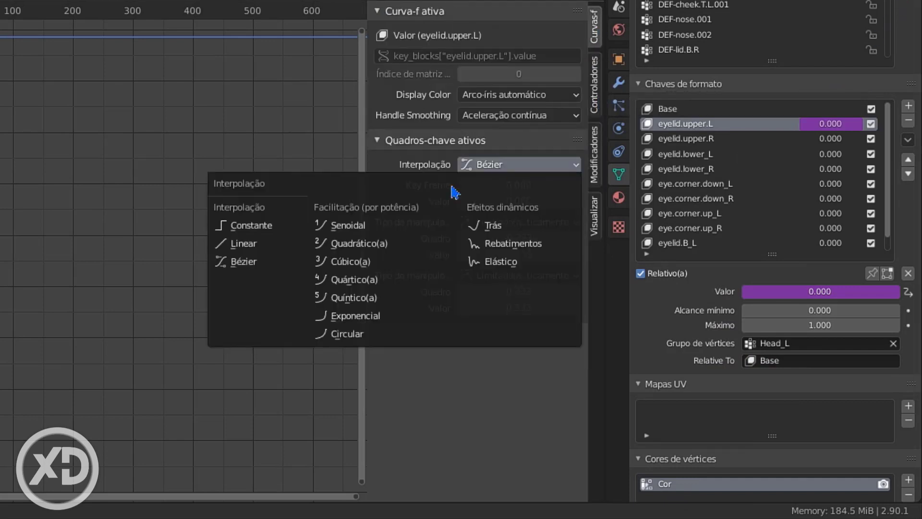
left_click(250, 244)
- Target the eyelid.upper.L driver's variable at the Armature object's eyelid.upper.L bone
left_click(599, 96)
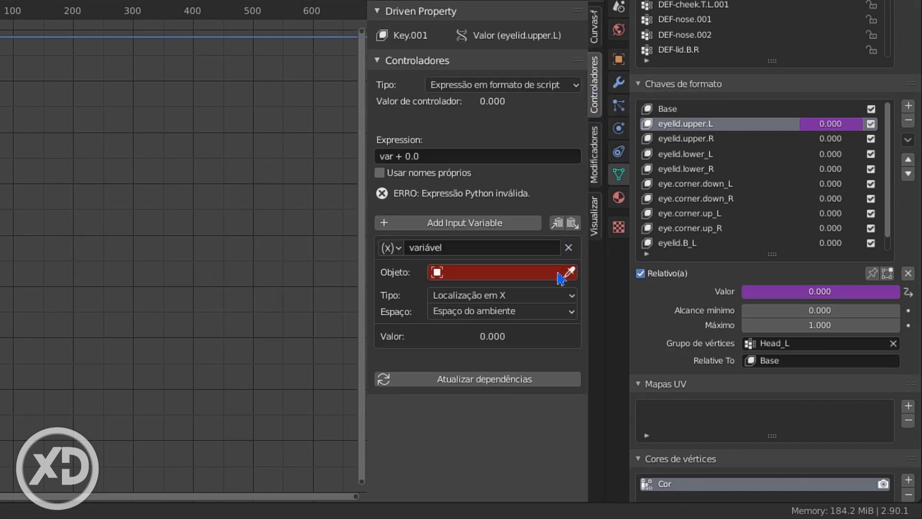
left_click(499, 273)
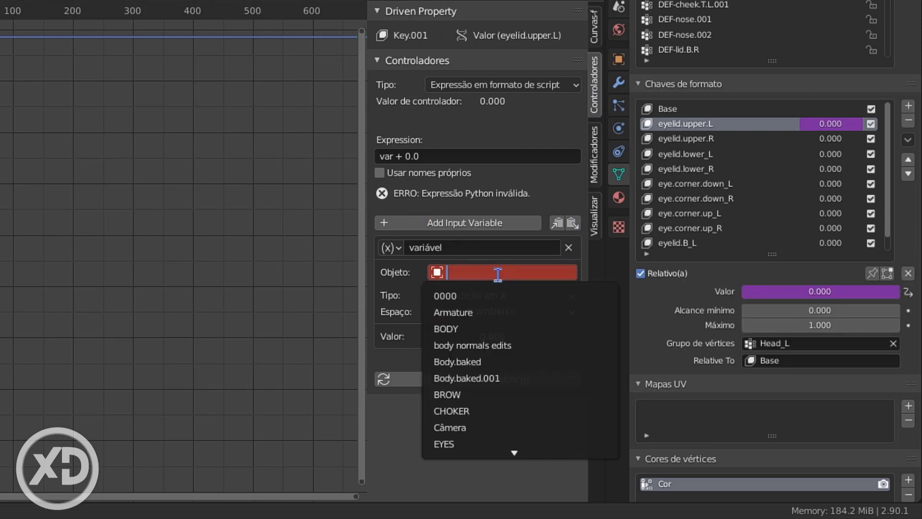
type("arma")
left_click(451, 296)
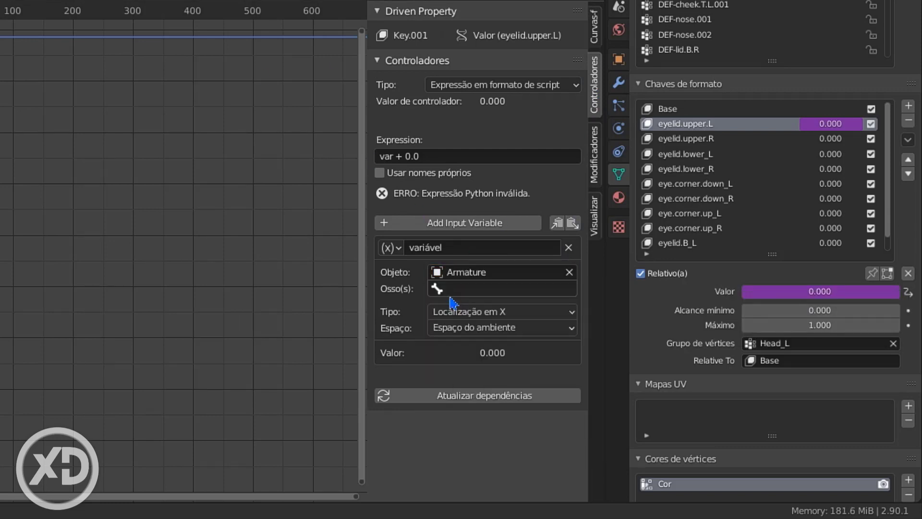
right_click(496, 294)
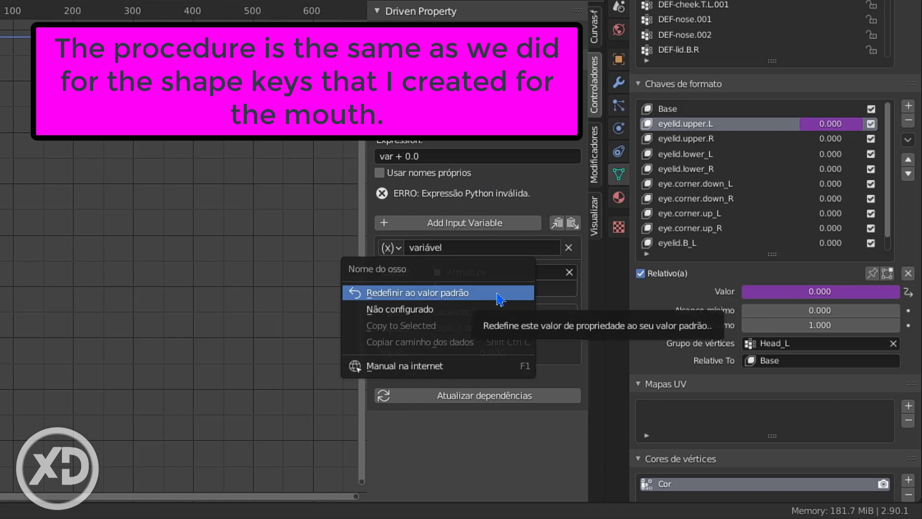
left_click(484, 285)
type("eyeli")
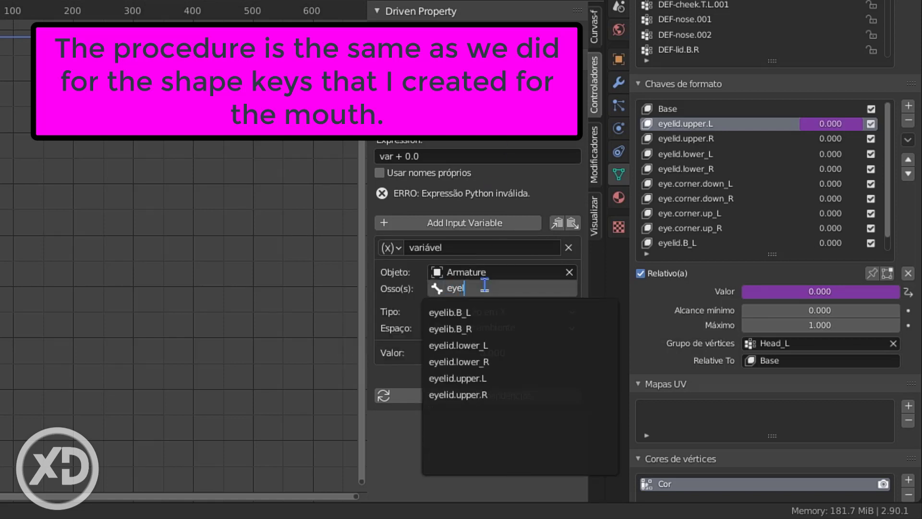
left_click(464, 378)
- Make the driver variable read the bone's Z location in local space
left_click(518, 314)
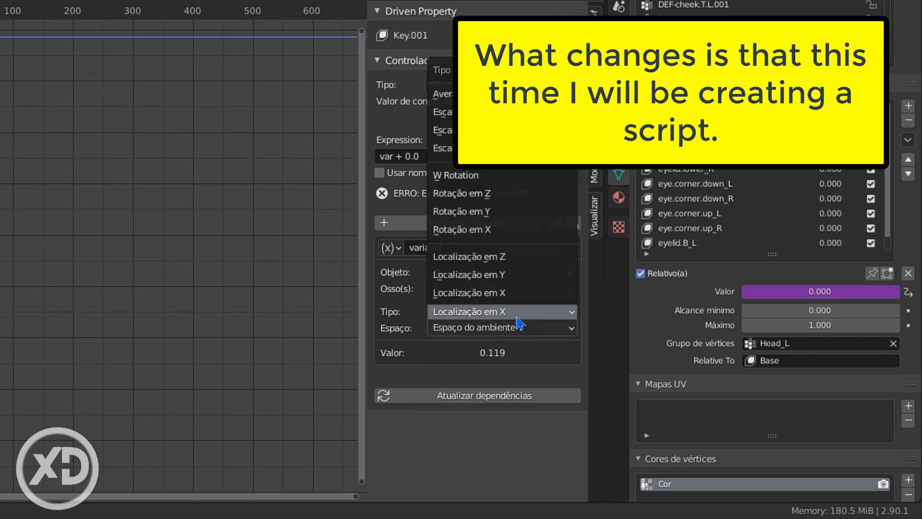
left_click(464, 263)
left_click(469, 327)
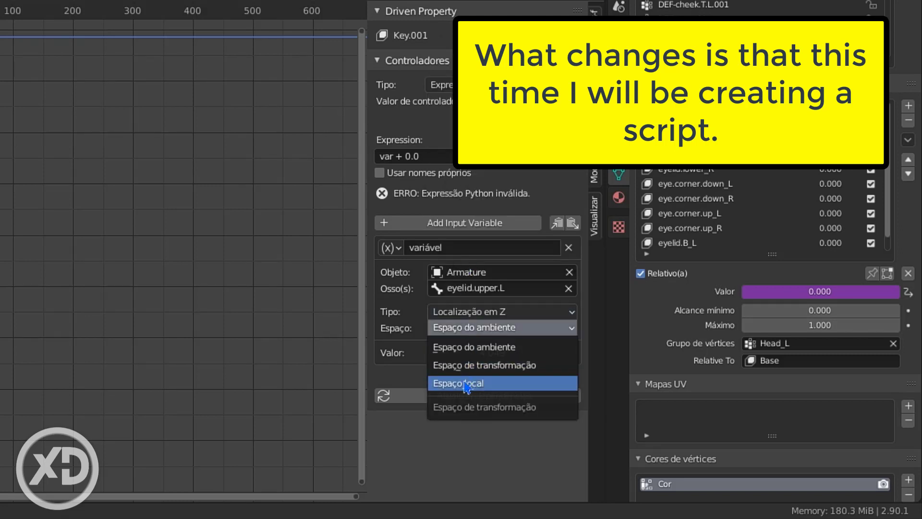
left_click(449, 383)
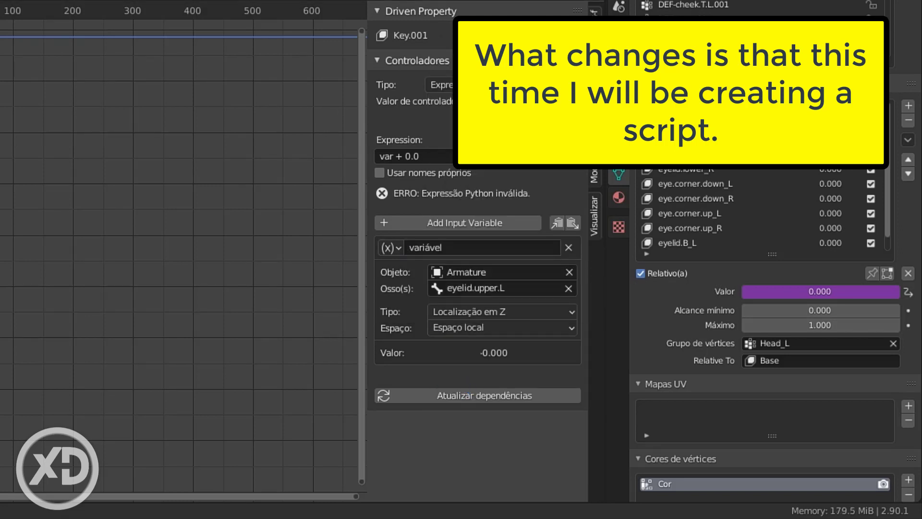
- Set the driver expression to 1/ (-0.01) *var and rename the input variable to var
left_click(448, 154)
type("1")
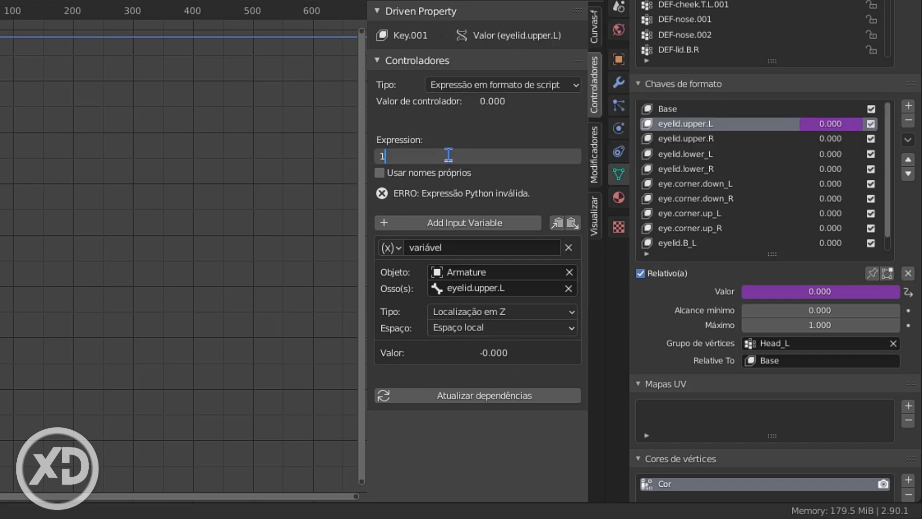
type("/ (-0.01")
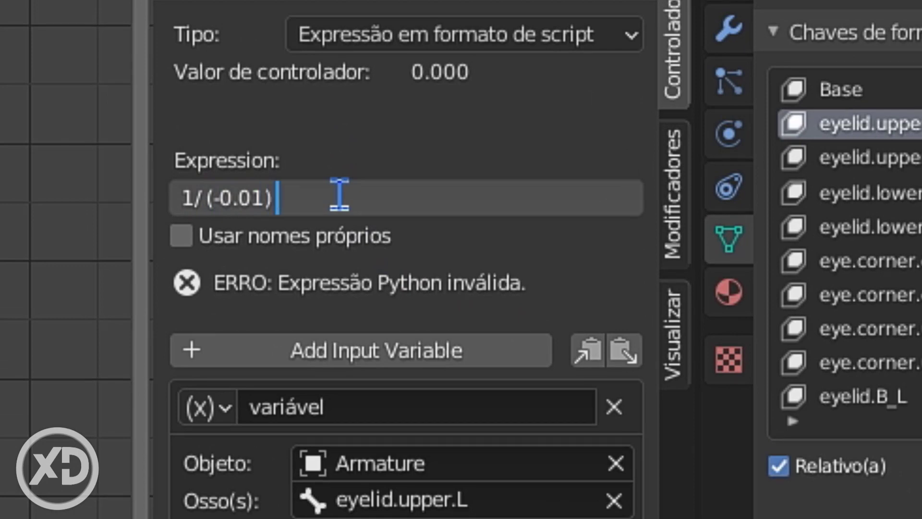
type("var")
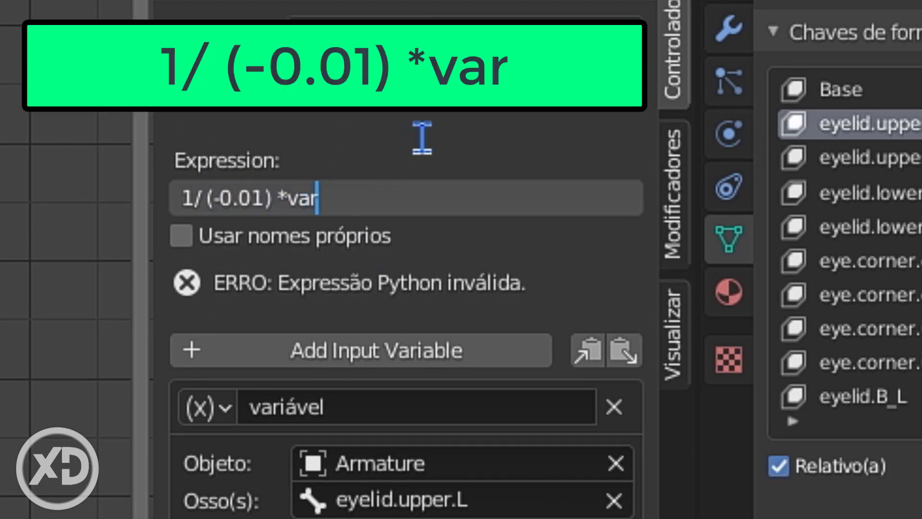
key("Return")
left_click(373, 408)
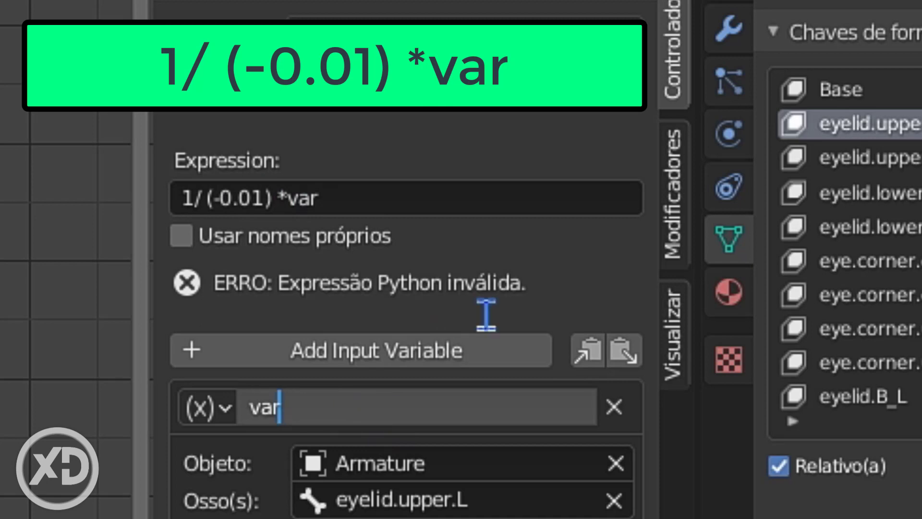
key("Return")
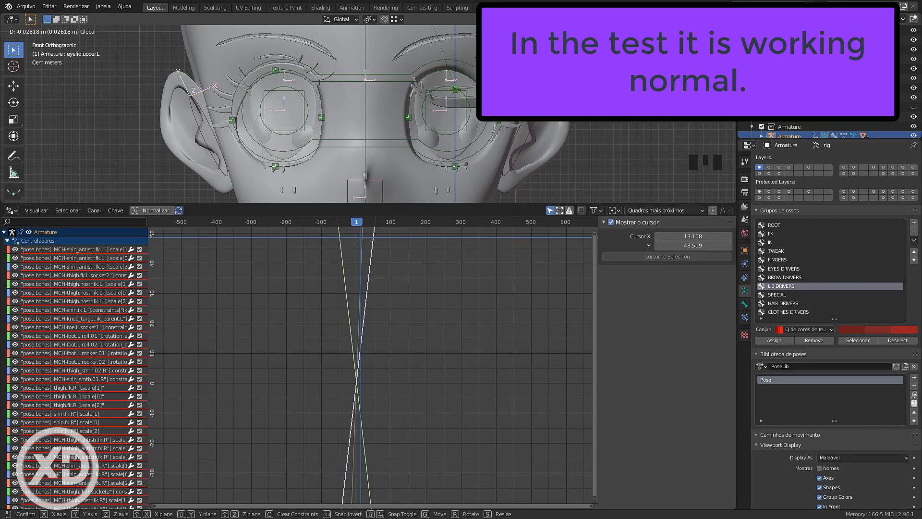
- Test-move the eyelid.upper.L controller bone along Z and reset its location
left_click(476, 59)
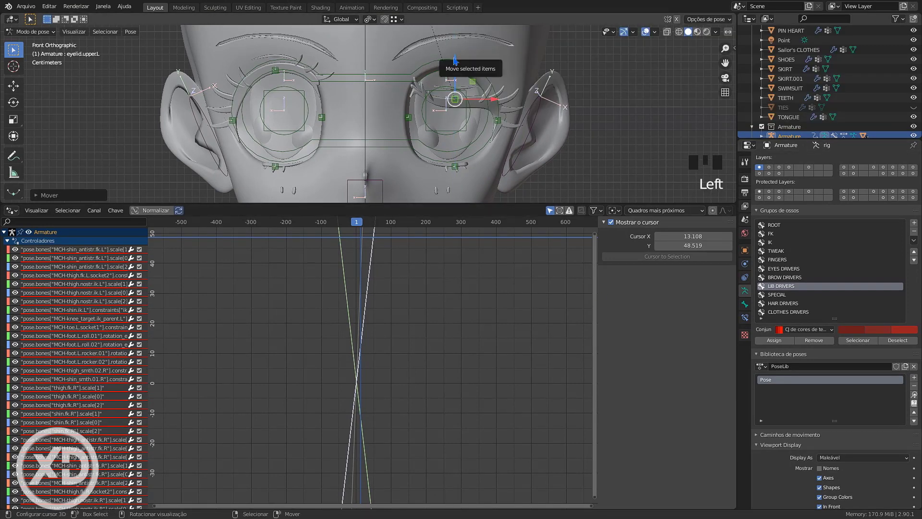
left_click_drag(455, 60, 453, 60)
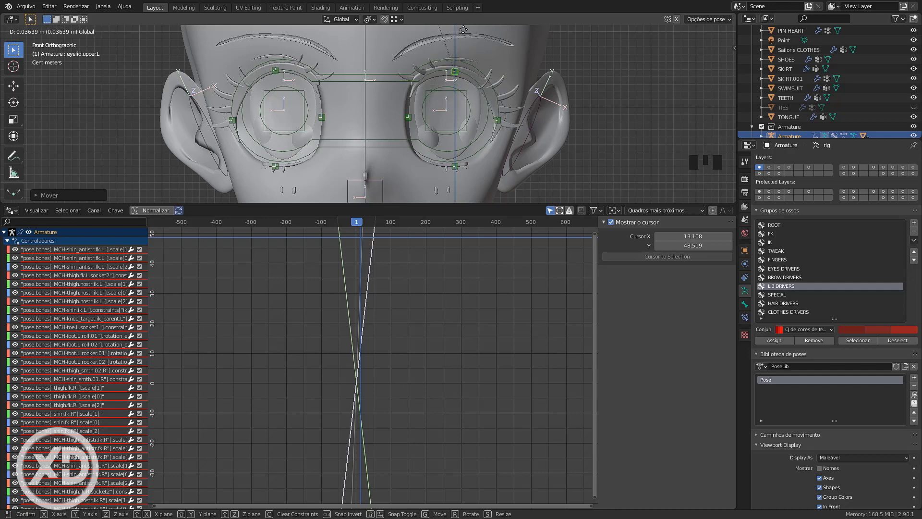
right_click(459, 30)
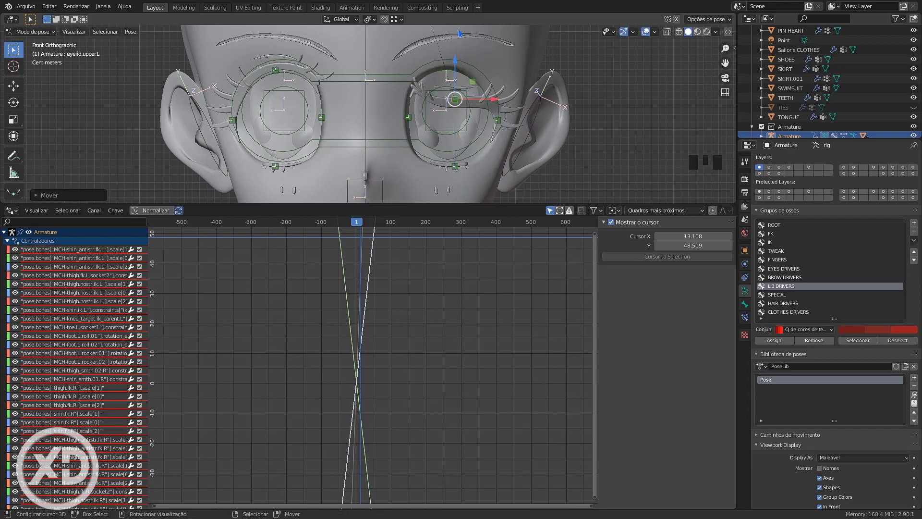
key("super")
key("alt+g")
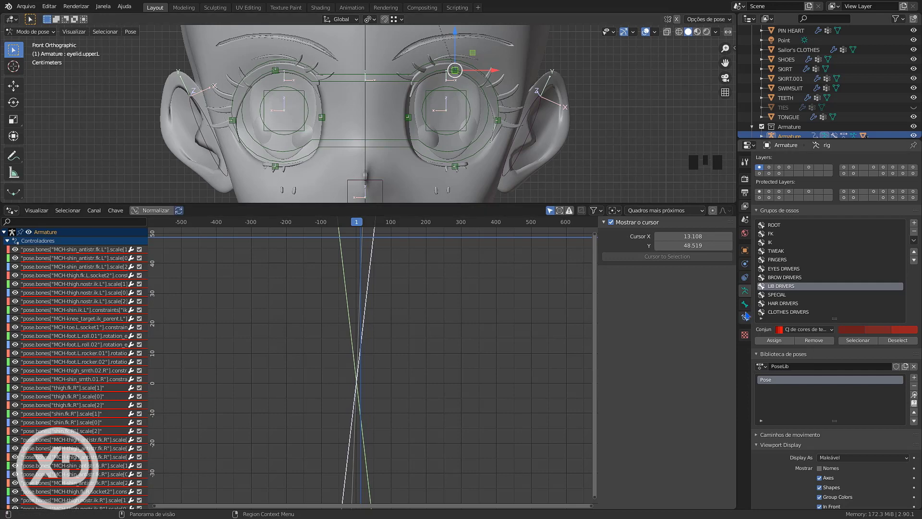
- Add a Limit Location constraint to the eyelid.upper.L bone with all X, Y and Z minimums and maximums enabled in local space
left_click(746, 318)
left_click(780, 159)
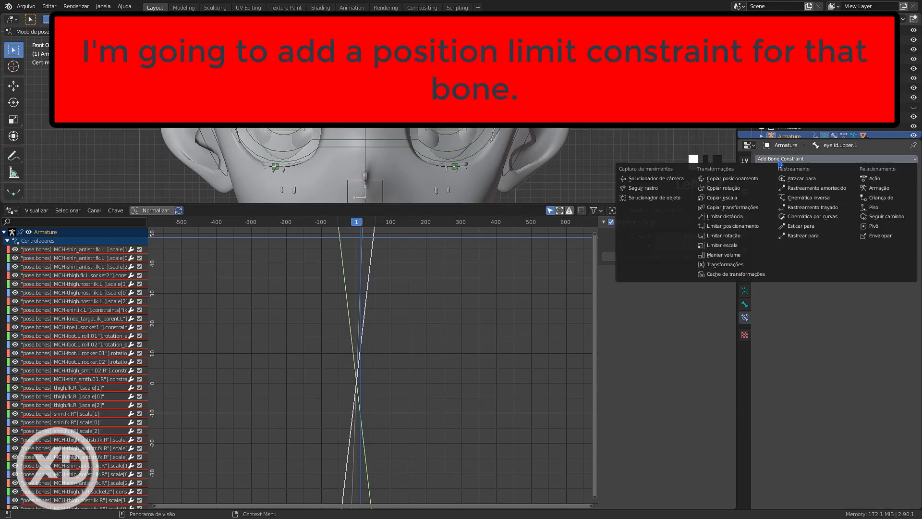
left_click(735, 227)
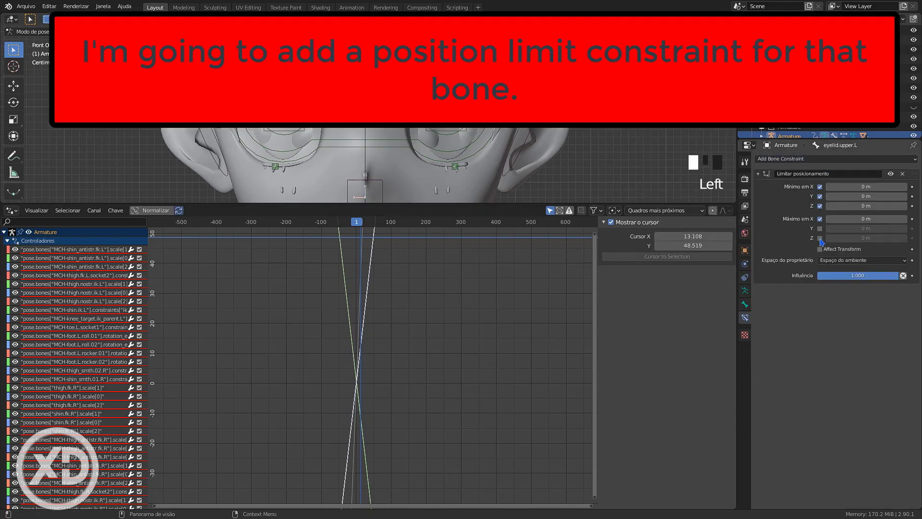
left_click(861, 259)
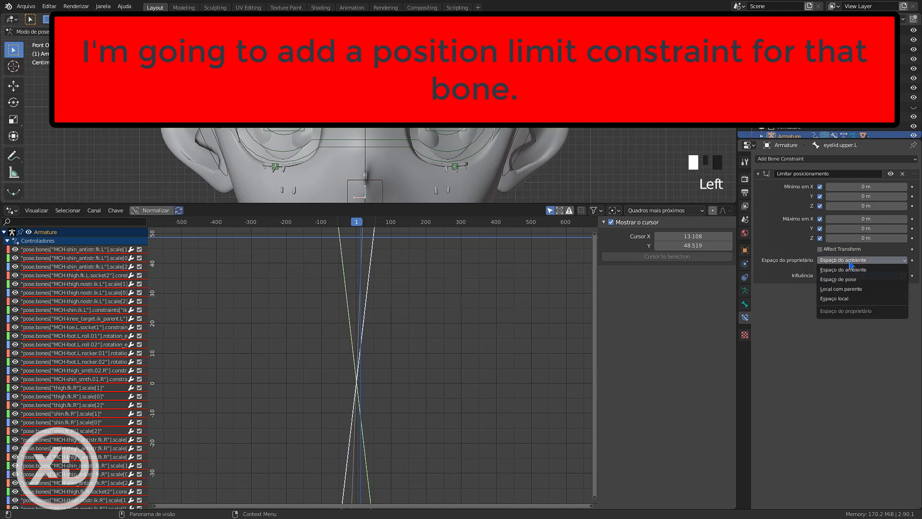
left_click(835, 306)
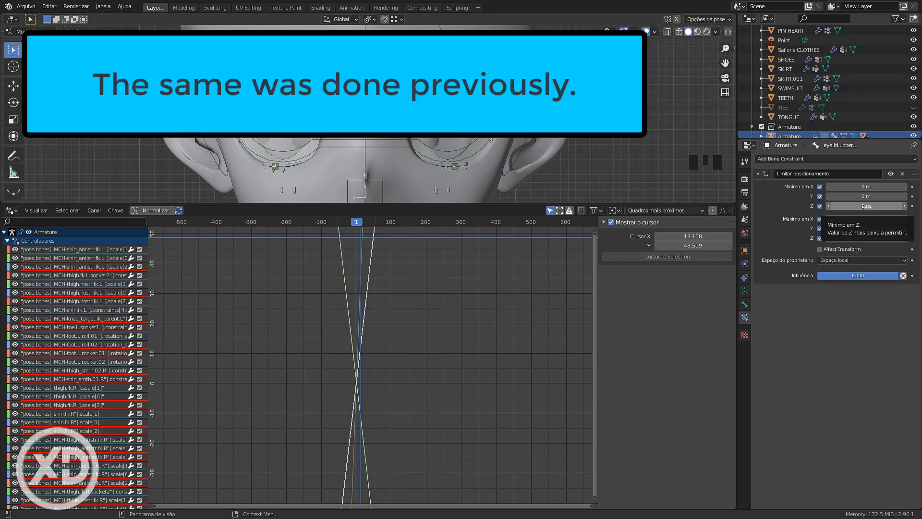
- Try minimum Z limits of 0.1 m and -0.1 m on the eyelid.upper.L bone, test-moving it with each
left_click(905, 206)
left_click_drag(455, 34, 455, 43)
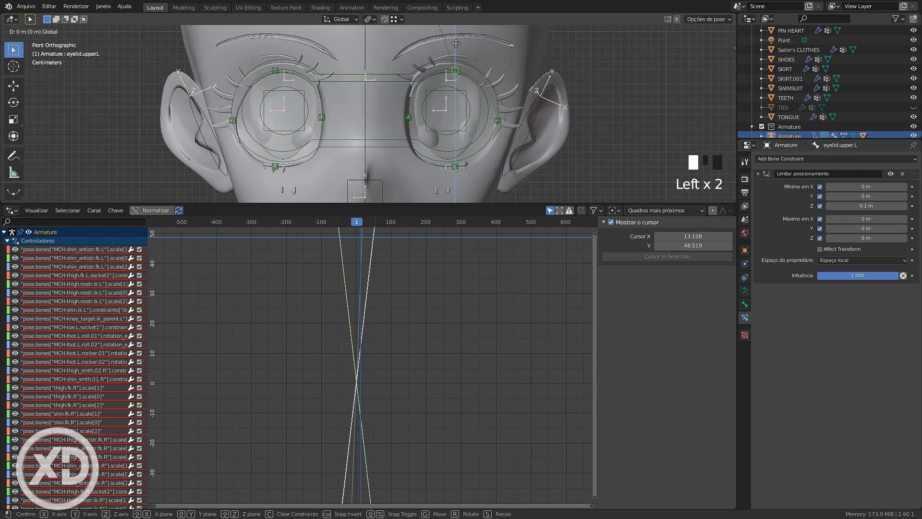
left_click_drag(457, 85, 454, 175)
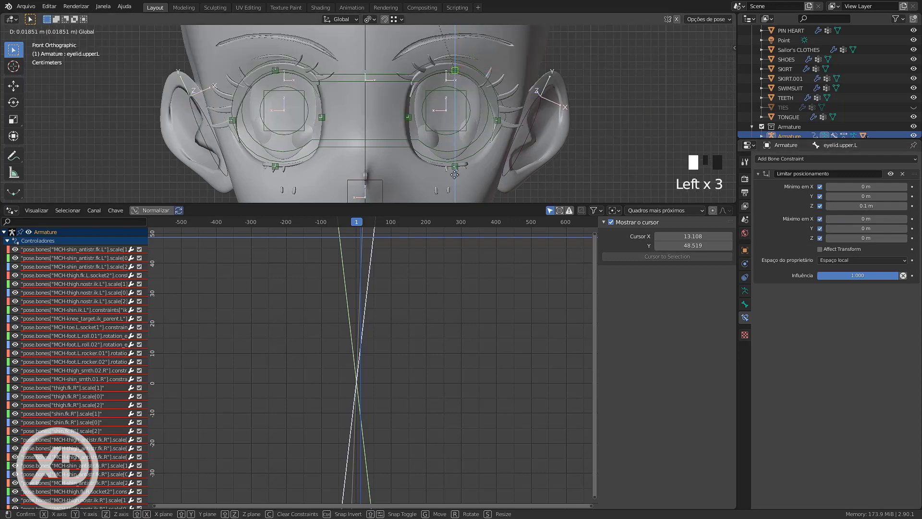
right_click(492, 58)
left_click(830, 206)
left_click(829, 206)
key("g")
left_click(504, 121)
- Set the constraint's minimum Z to -0.01 m and lower the eyelid.upper.L bone to test the limit
double_click(835, 206)
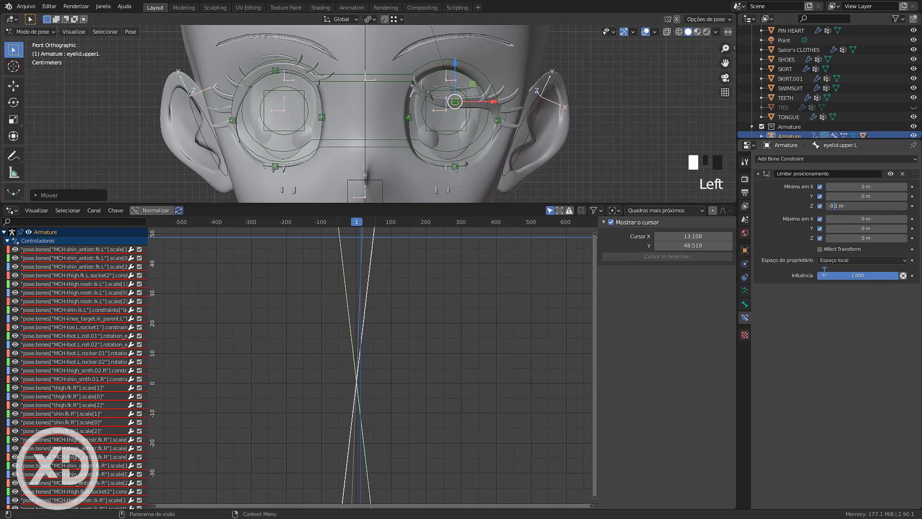
key("BackSpace")
type("01")
key("Return")
mouse_move(454, 47)
left_mouse_down()
mouse_move(455, 24)
mouse_move(455, 58)
left_mouse_up()
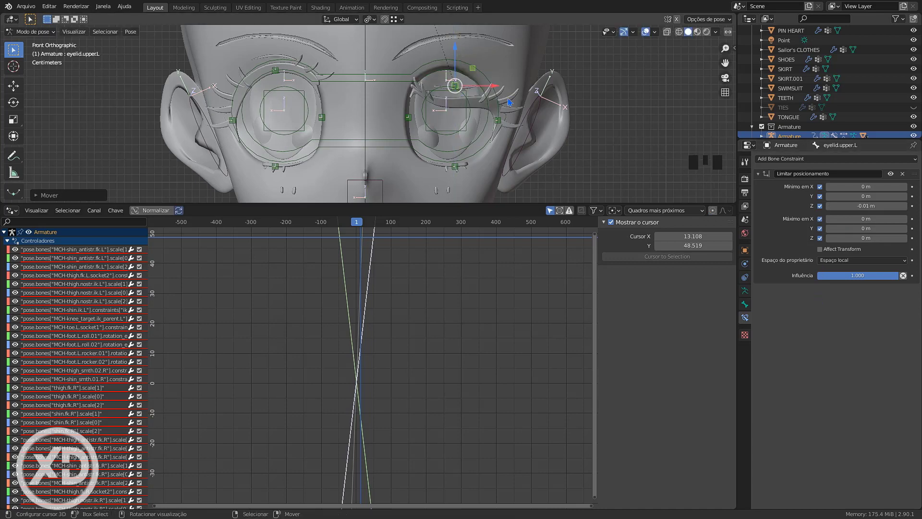
left_click(505, 96)
- Copy the eyelid.upper.L bone's Limit Location constraint to the eyelid.upper.R bone
left_click(745, 317)
right_click(275, 71)
right_click(275, 70)
right_click(275, 71)
right_click(275, 70)
right_click(455, 85, "shift")
left_click(131, 32)
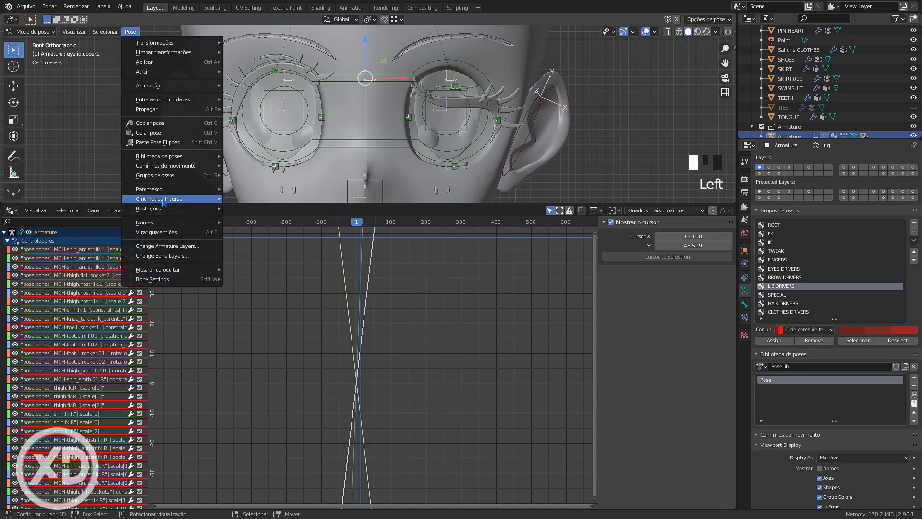
left_click(269, 209)
- Test-move the right upper eyelid controller bone and raise eyelid.upper.L back to its rest position
right_click(273, 70)
right_click(274, 73)
mouse_move(275, 33)
left_mouse_down()
mouse_move(282, 125)
mouse_move(278, 44)
left_mouse_up()
right_click(454, 86)
left_click_drag(455, 48, 456, 29)
- Select the EYES mesh and copy the driver from its eyelid.upper.L shape key value
right_click(485, 88)
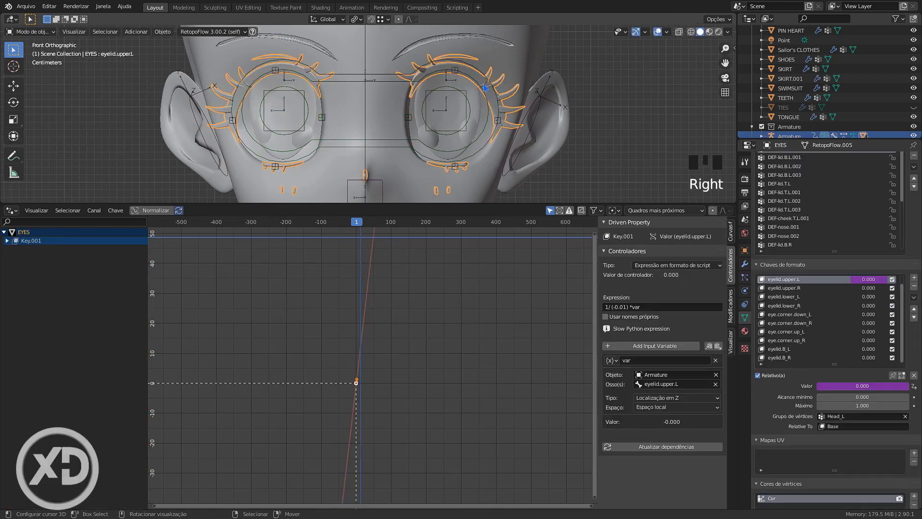
right_click(868, 280)
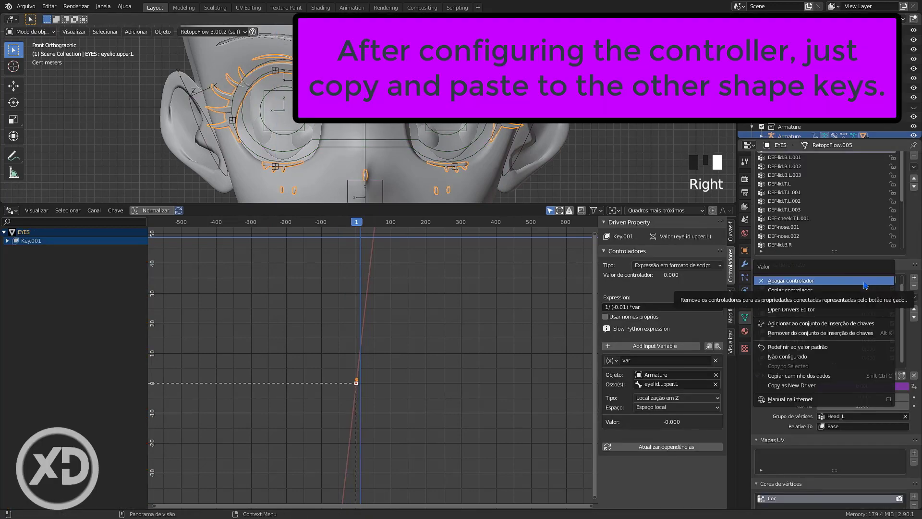
left_click(859, 290)
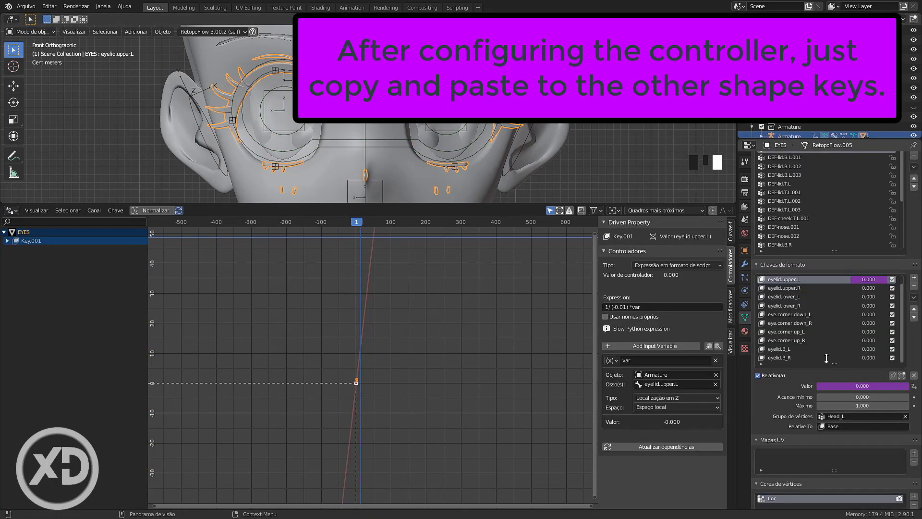
- Paste the driver onto the EYES mesh's eyelid.upper.R shape key, targeting the eyelid.upper.R bone, and test-move that bone
right_click(842, 389)
left_click(757, 410)
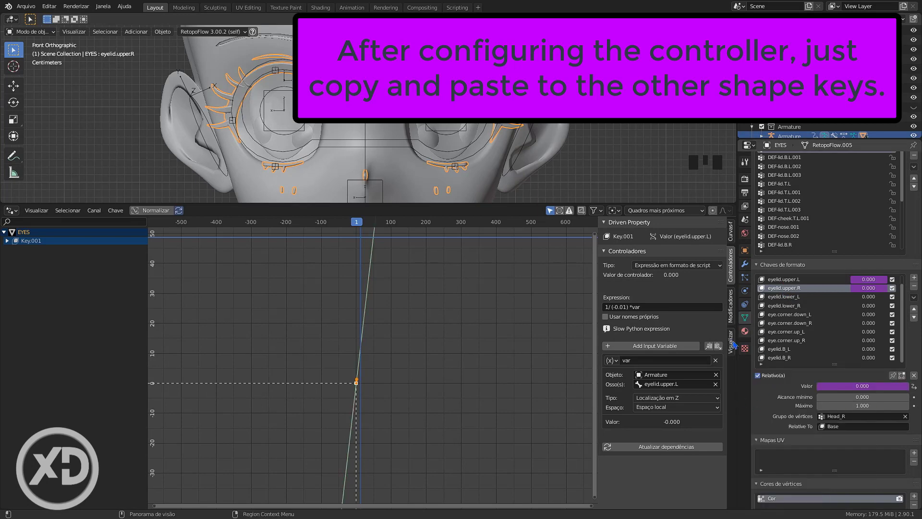
left_click(7, 241)
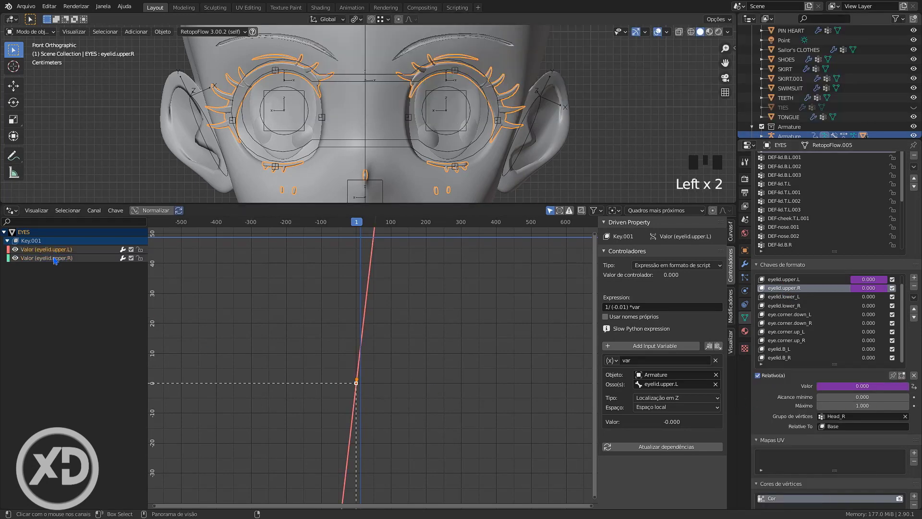
left_click(55, 259)
left_click(690, 374)
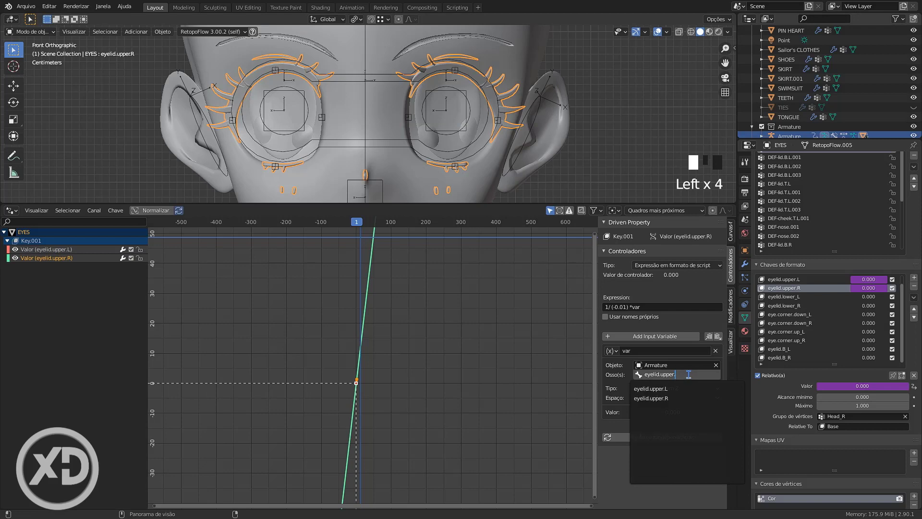
left_click(663, 399)
right_click(276, 70)
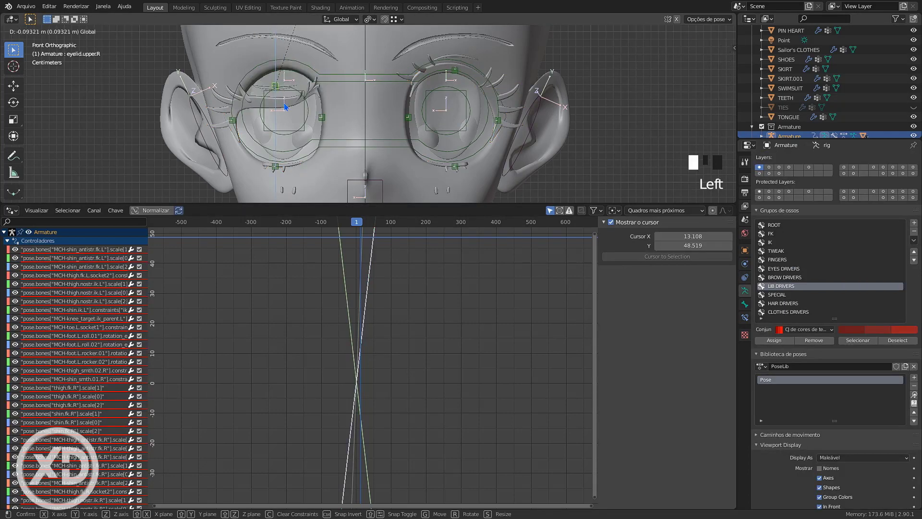
key("Escape")
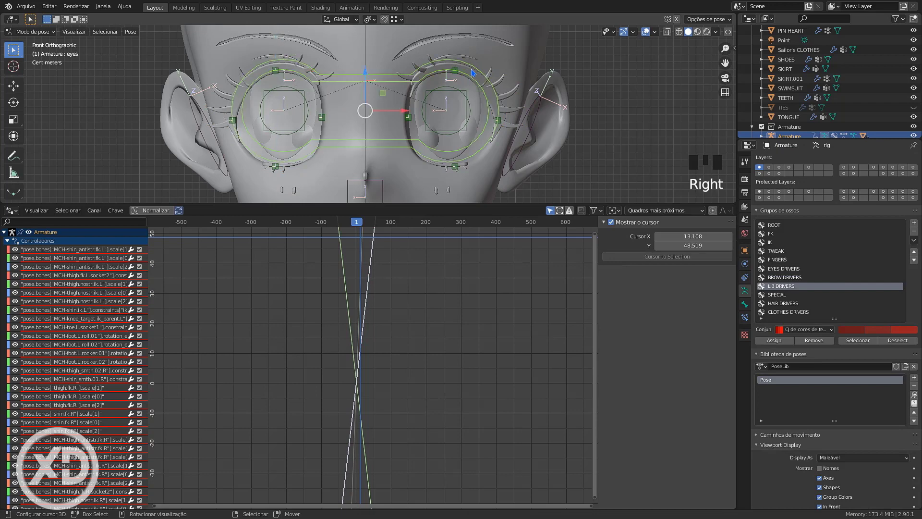
- Copy the eyelid.upper.L driver from the EYES mesh to the eyelid.upper.L shape key of BODY
right_click(519, 91)
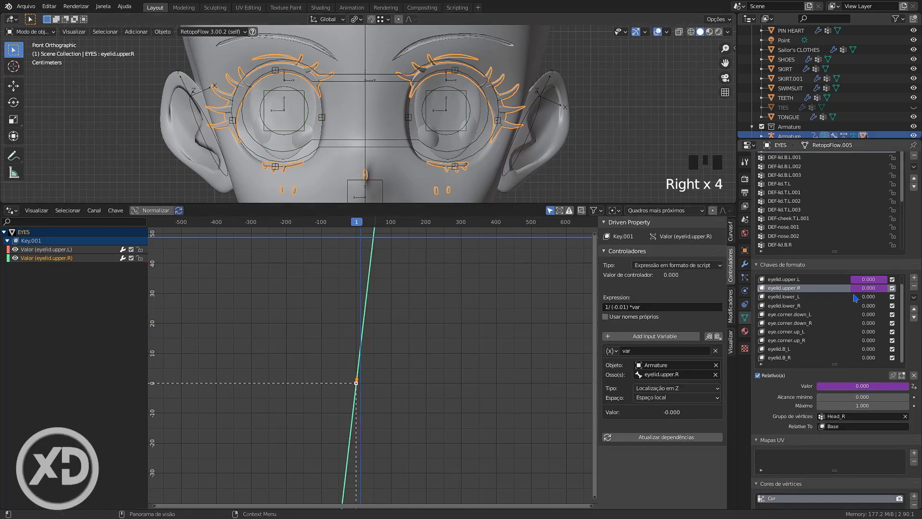
right_click(861, 388)
left_click(794, 382)
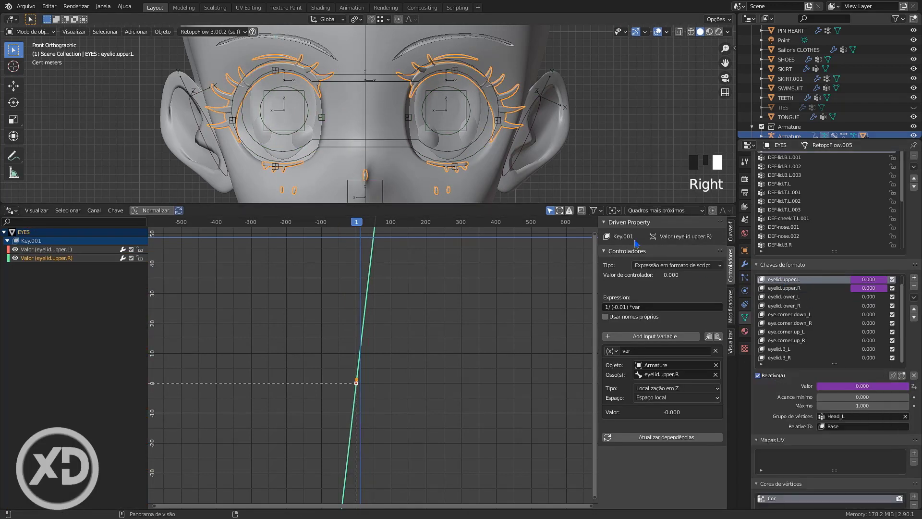
right_click(536, 33)
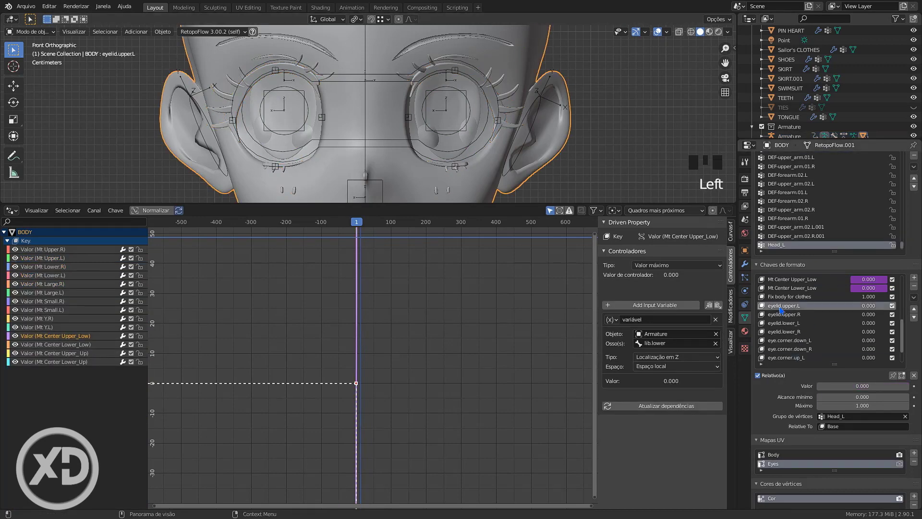
right_click(858, 385)
left_click(855, 406)
- Copy the eyelid.upper.R driver from the EYES mesh to the eyelid.upper.R shape key of BODY
right_click(518, 90)
left_click(838, 289)
right_click(535, 32)
right_click(854, 387)
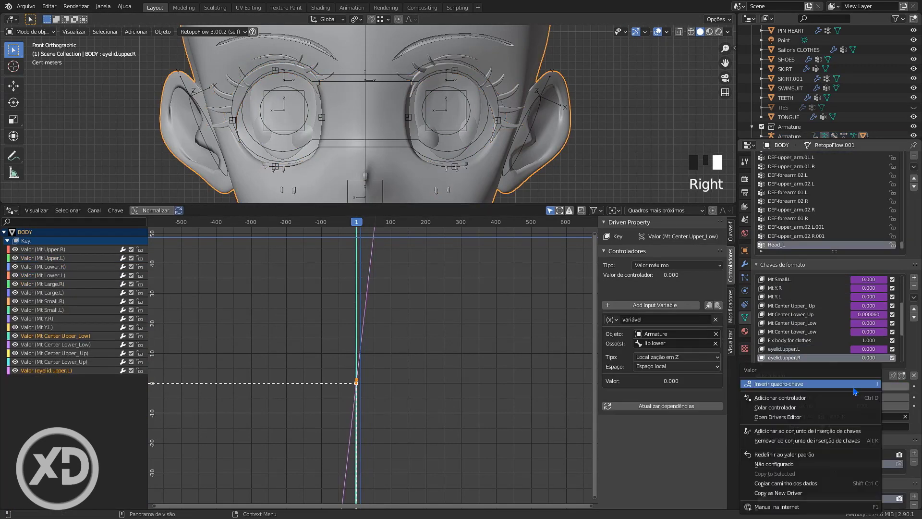
left_click(853, 407)
left_click_drag(455, 70, 450, 86)
- Paste the eyelid.upper.R driver onto BODY's lower eyelid, eye corner, eyelid.B_L and eyelid.B_R shape keys
right_click(536, 149)
right_click(860, 387)
left_click(857, 395)
left_click(787, 296)
right_click(855, 386)
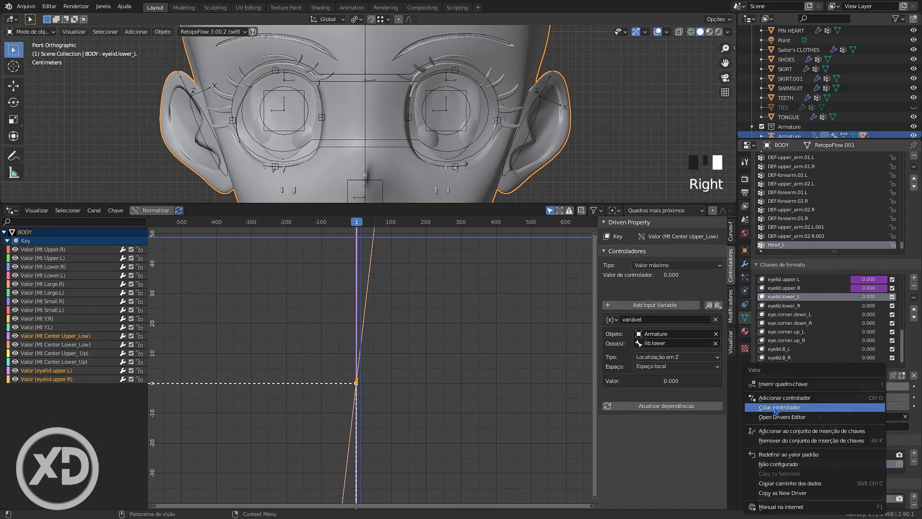
left_click(836, 408)
left_click(787, 305)
right_click(855, 386)
right_click(858, 386)
left_click(855, 407)
left_click(792, 358)
left_click(787, 279)
- Set the target bone of BODY's eyelid.lower_L driver to eyelid.lower_L
left_click(48, 388)
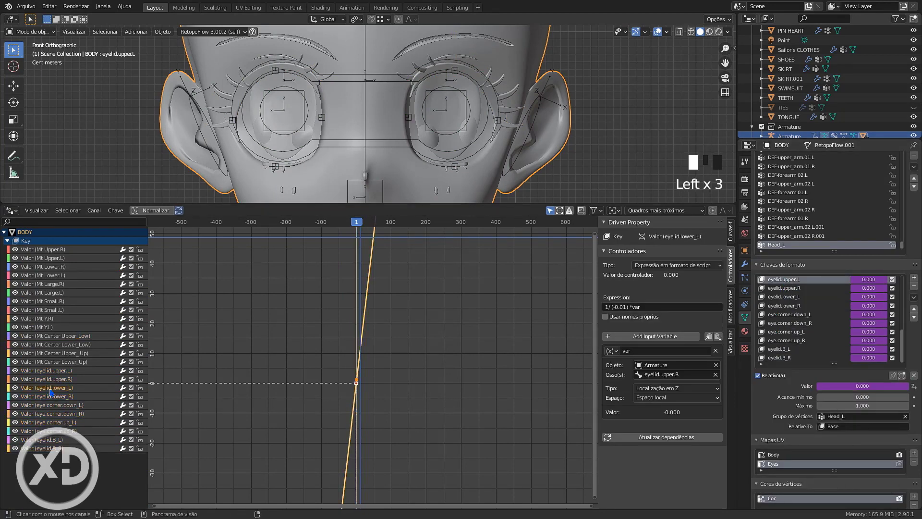
left_click(670, 374)
key("BackSpace")
key("BackSpace")
key("BackSpace")
left_click(654, 388)
- Target BODY's left eye corner drivers at the eye.corner_L bone and the right ones at eye.corner_R
left_click(52, 405)
left_click(687, 374)
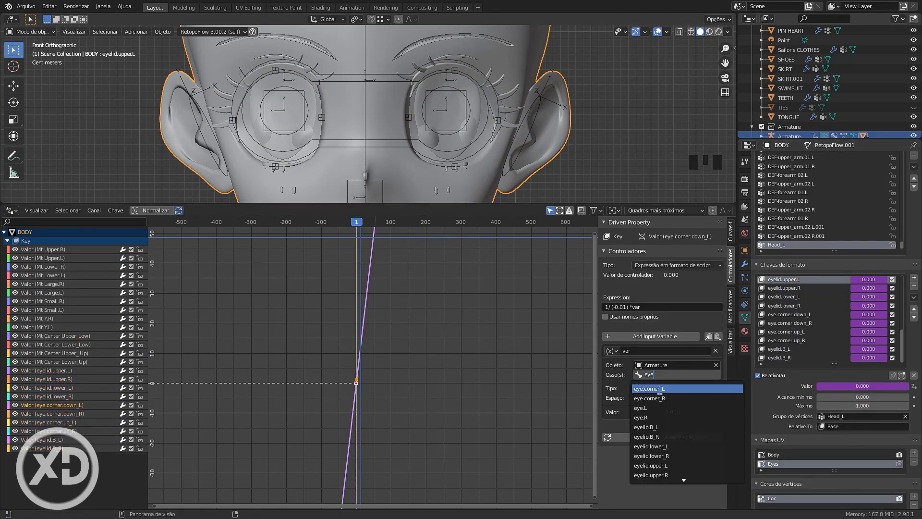
key("ctrl+c")
left_click(52, 414)
left_click(52, 431)
left_click(677, 374)
key("ctrl+v")
key("BackSpace")
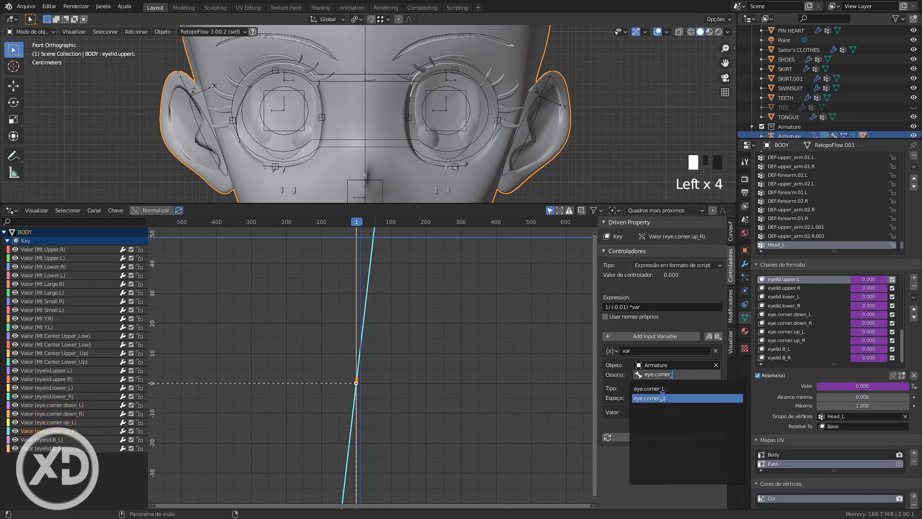
key("Left")
key("Left")
- Target the eyelid.lower_R driver at the eyelid.lower_R bone and set the eye.corner.up_R driver's expression to 1/ (0.01) *var
left_click(646, 417)
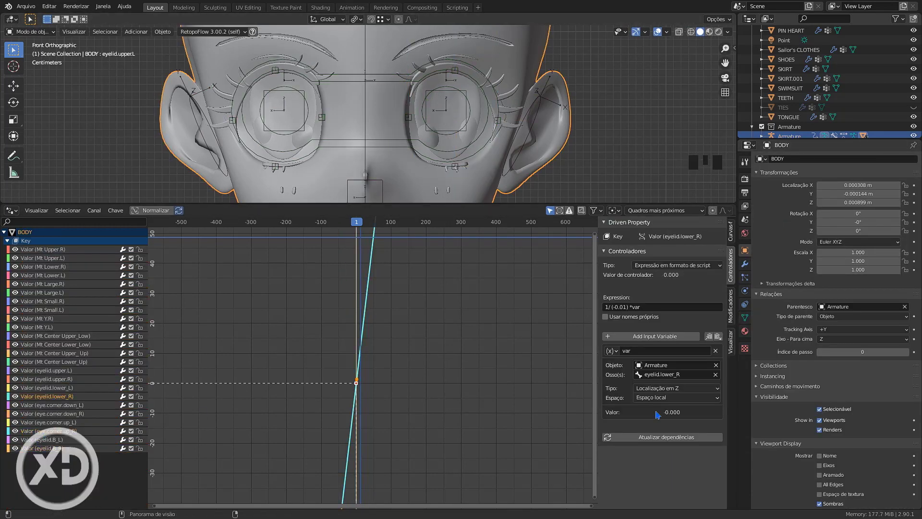
key("Right")
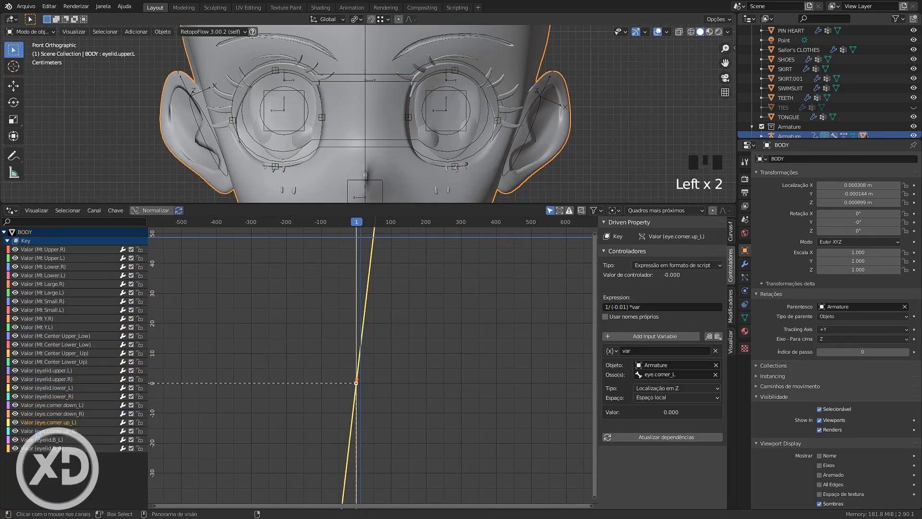
scroll(808, 318, "down", 11)
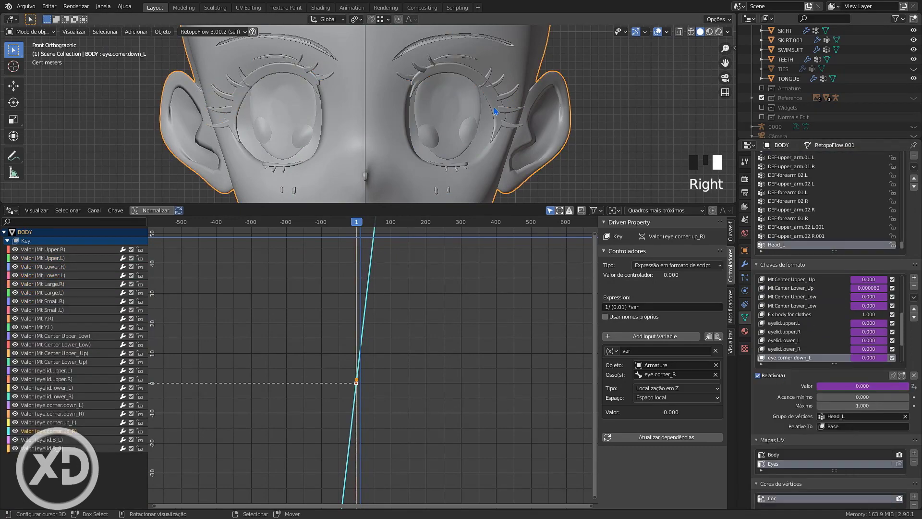
- Copy the drivers from BODY's eyelid and eye corner shape keys to the matching EYES shape keys, including eyelid.B_L
right_click(778, 410)
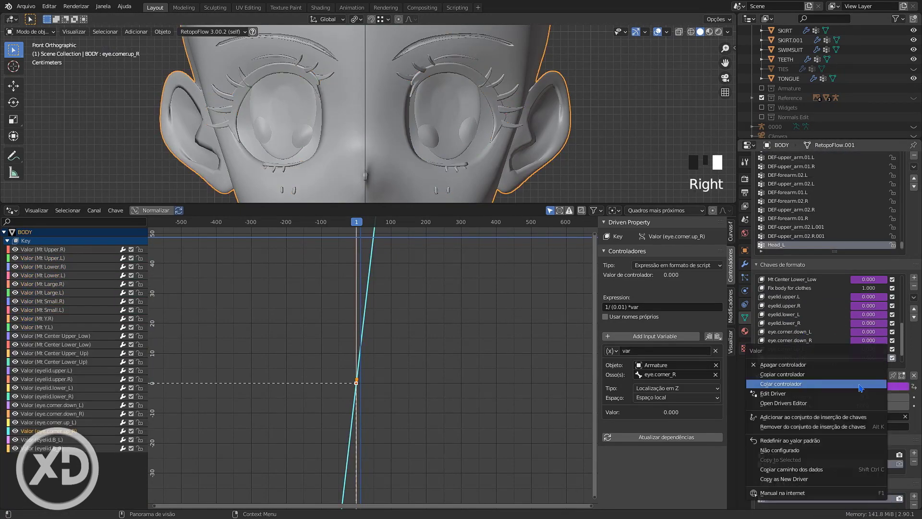
scroll(794, 356, "down", 1)
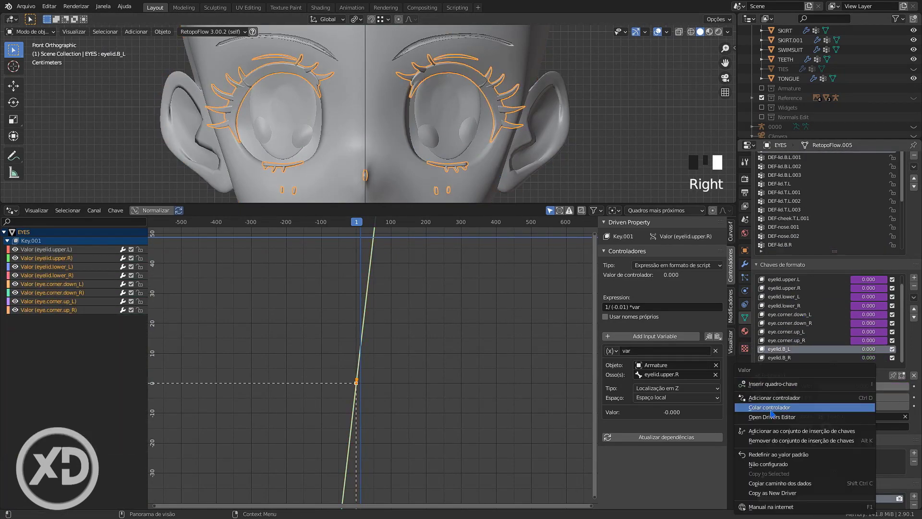
left_click(773, 409)
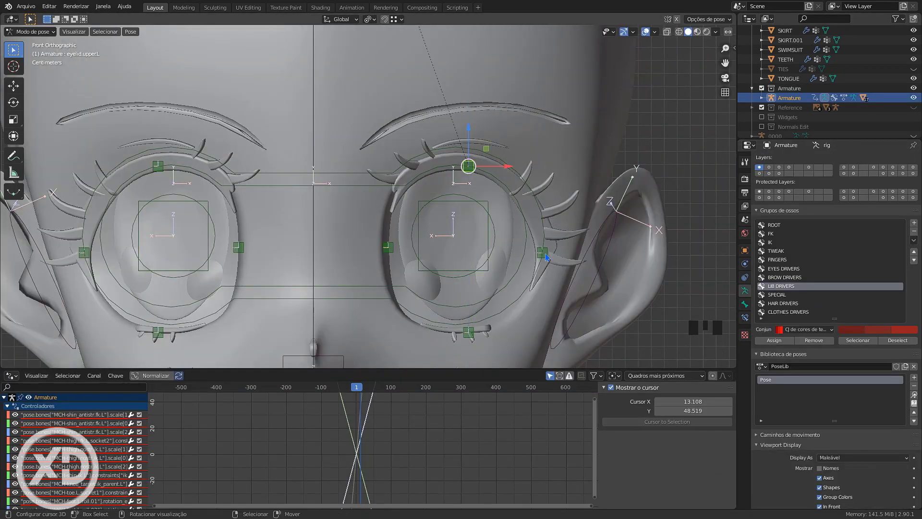
- Test-move the eye corner controller bone along Z and cancel the move
left_click(542, 253)
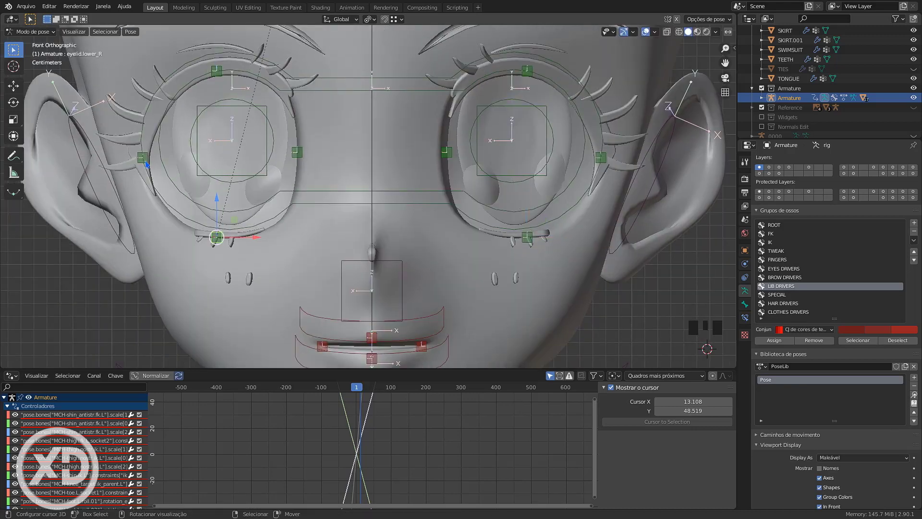
key("g")
key("z")
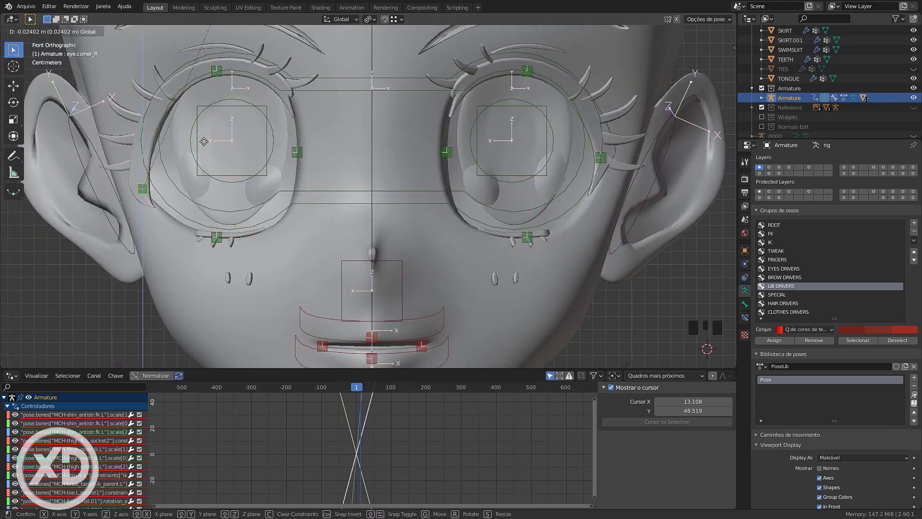
right_click(602, 213)
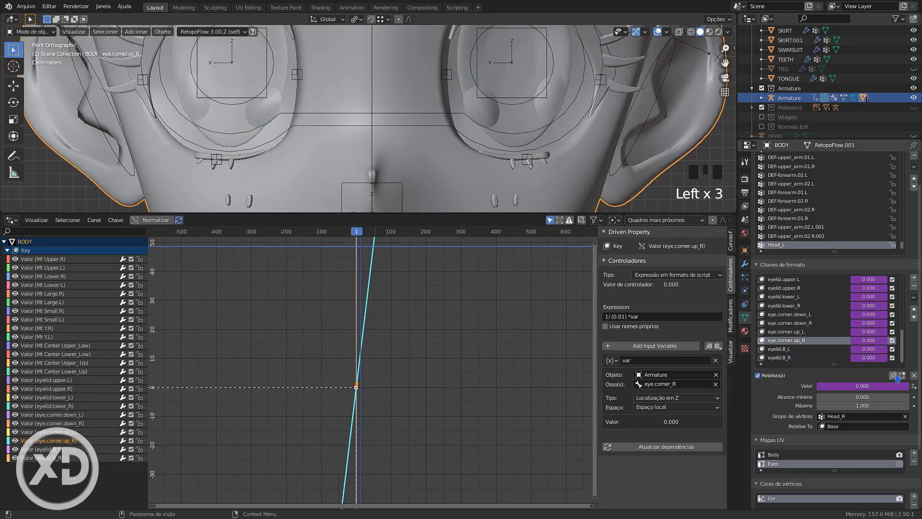
- Select BODY's eyelid.lower_R shape key and examine the lower eyelid drivers on BODY and EYES
left_click(781, 305)
left_click(893, 375)
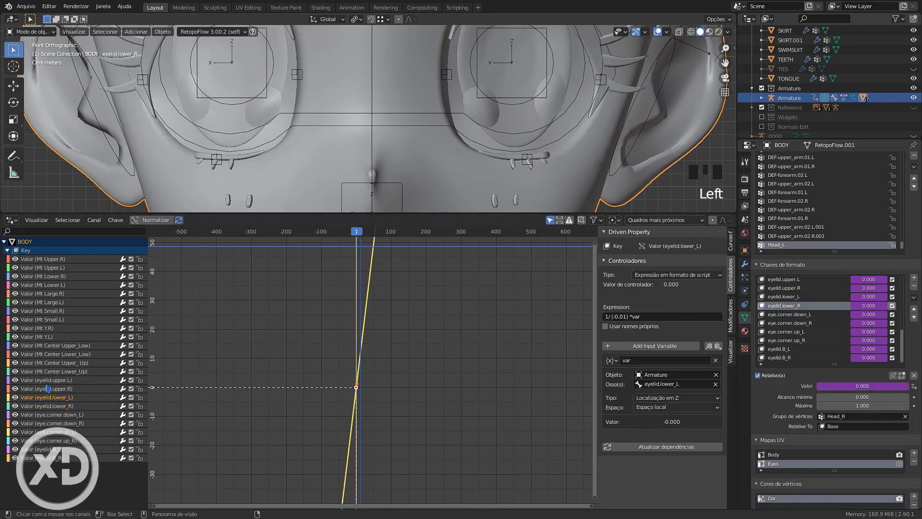
left_click(47, 388)
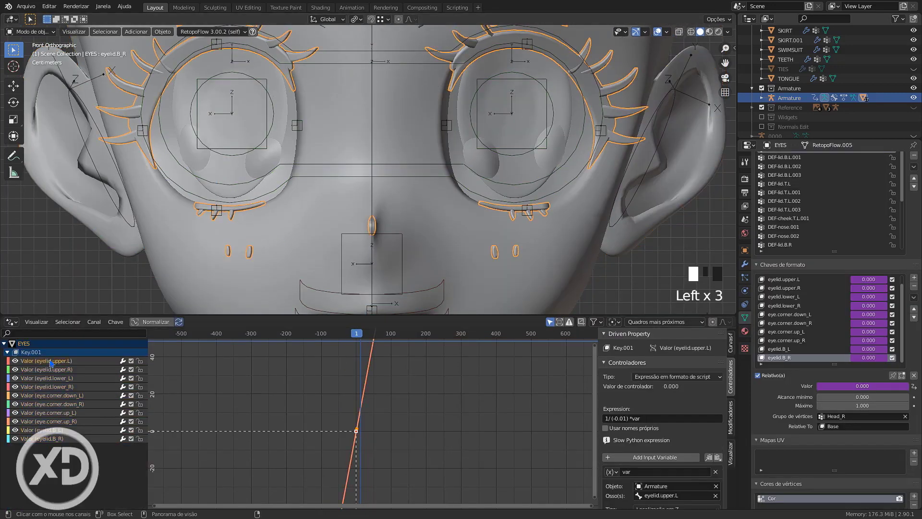
left_click(53, 387)
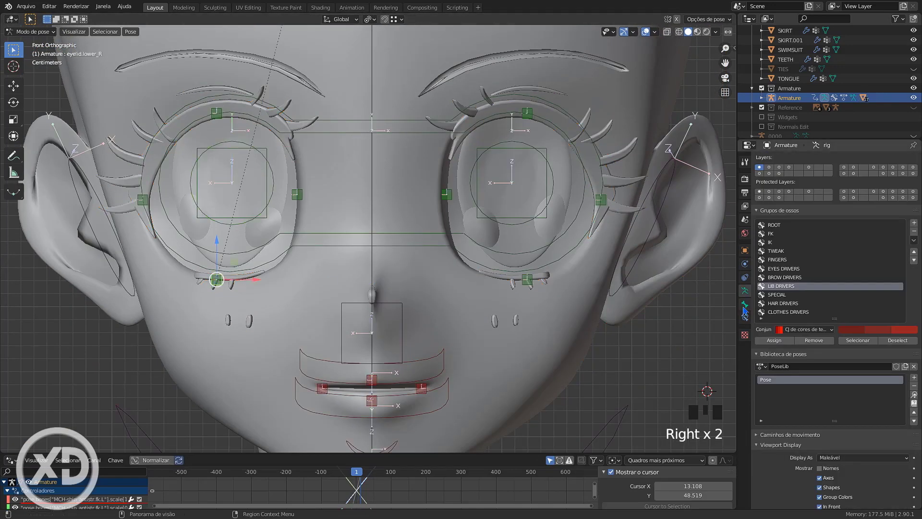
- Limit the eyelid.lower_L bone's maximum Z to 0.01 m and copy its Limit Location constraint to eyelid.lower_R
left_click(527, 276)
key("g")
key("z")
left_click(491, 240)
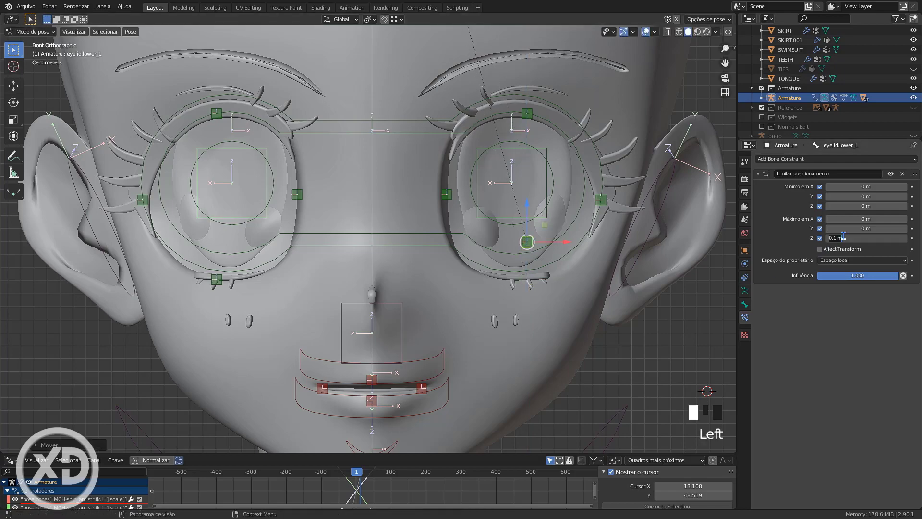
left_click(132, 31)
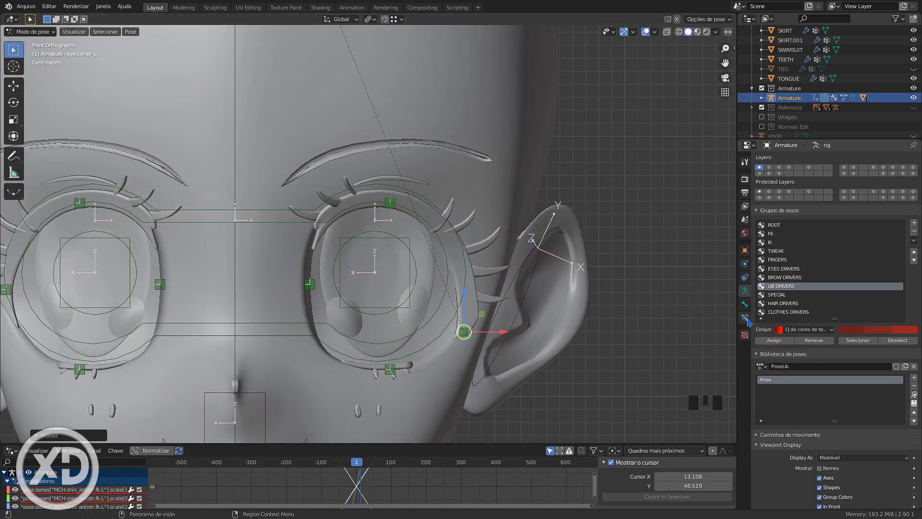
- Limit the eye.corner_L bone's Z location to between -0.01 m and 0.01 m and copy the constraint to the right eye corner bone
left_click(820, 237)
left_click(829, 190)
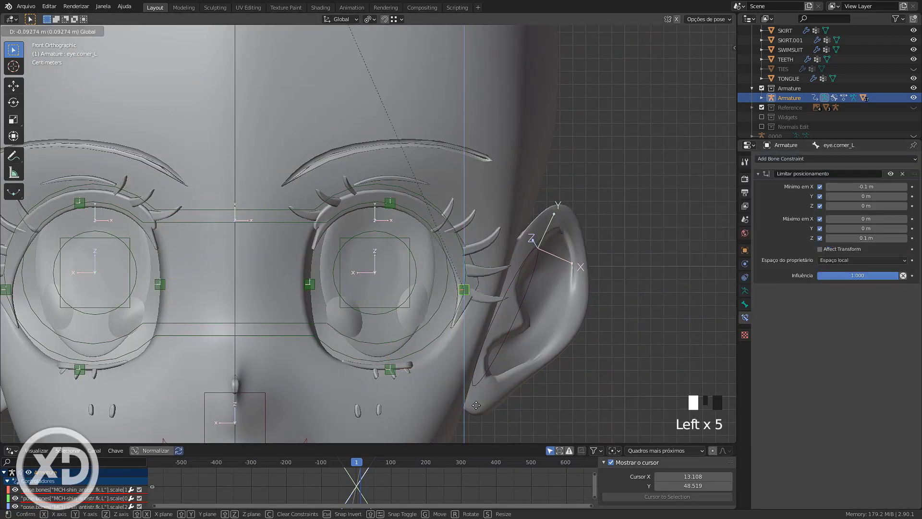
left_click(904, 238)
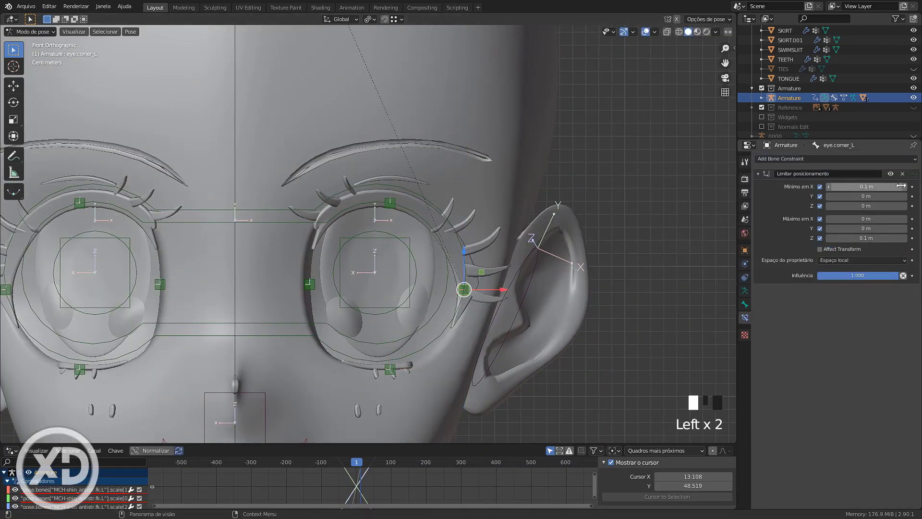
left_click(866, 186)
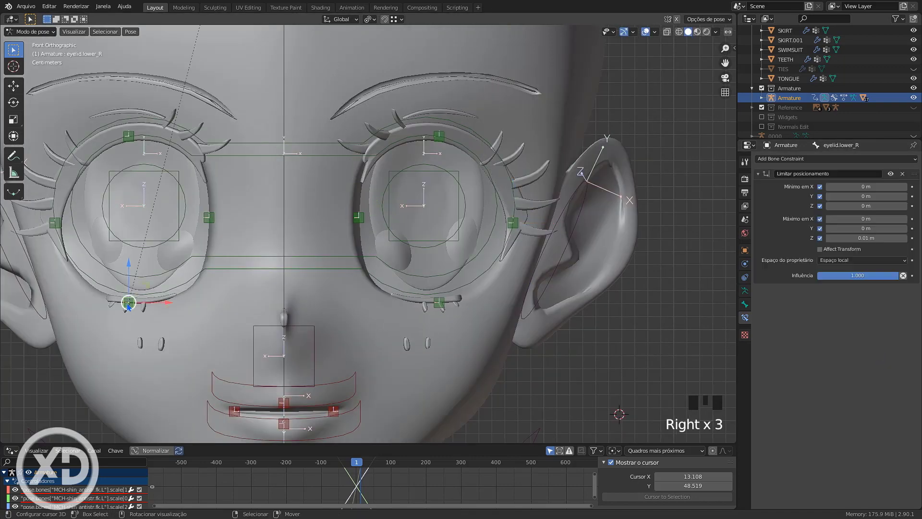
left_click(130, 32)
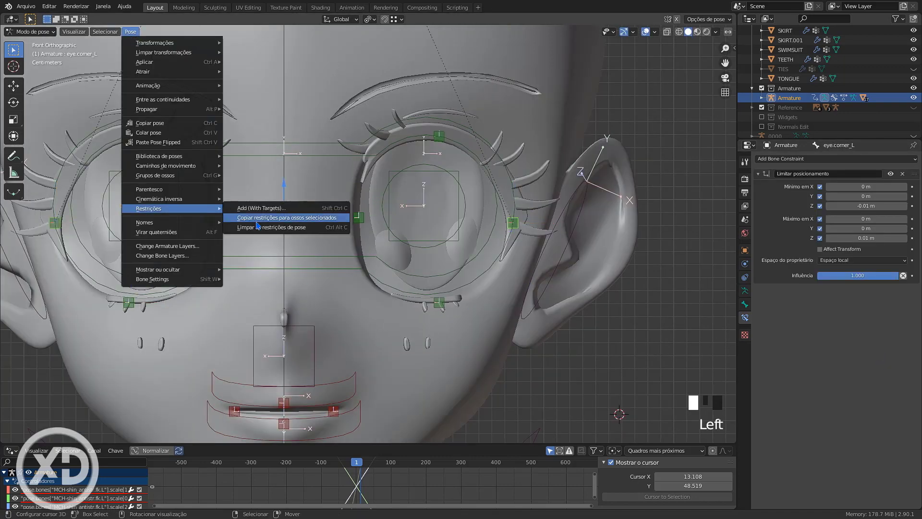
- Add a Limit Location constraint to the eyelib.B_L bone with minimum Z -0.01 m and all other limits 0 m
left_click(836, 159)
left_click(714, 230)
left_click(858, 188)
type("0")
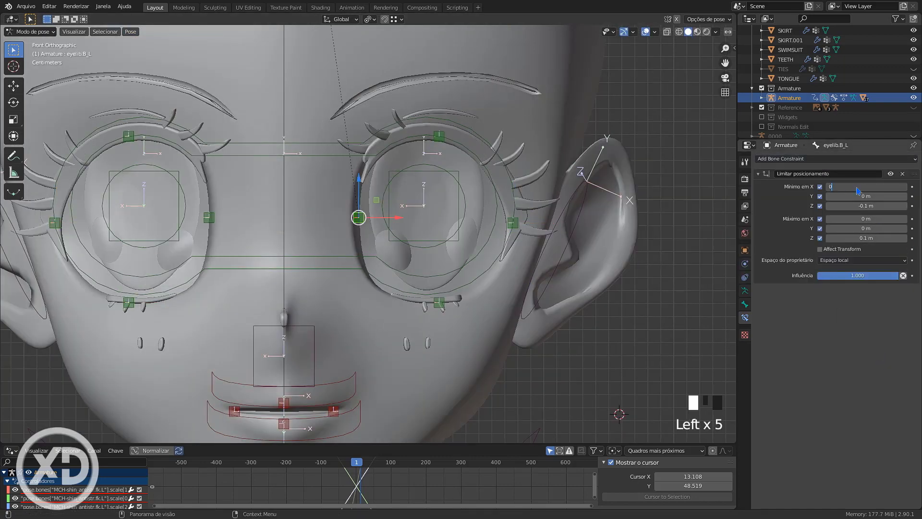
type("0.01")
key("Return")
double_click(858, 238)
type("0")
key("Return")
- Copy the eyelib.B_L bone's Limit Location constraint to the eyelib.B_R bone
right_click(208, 218)
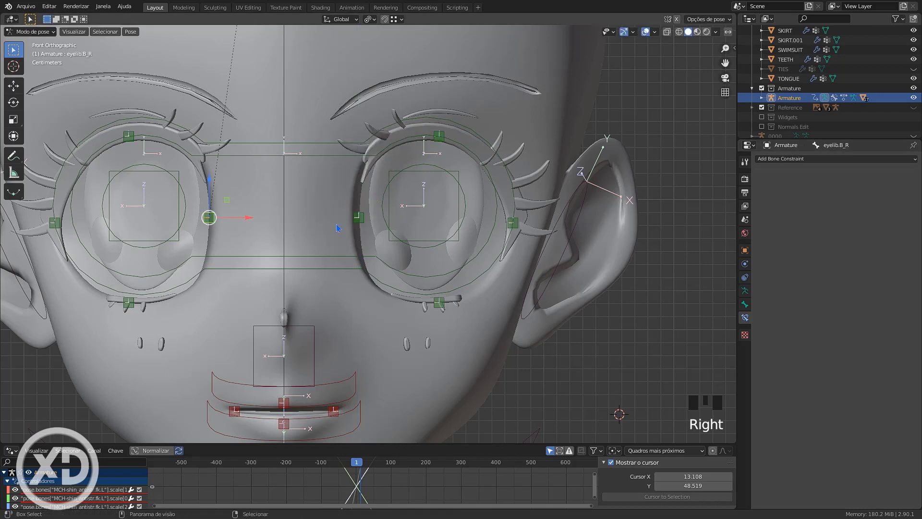
right_click(358, 217, "shift")
left_click(130, 32)
- Test the left eye controllers by lowering eyelib.B_L, eyelid.upper.L and eye.corner_L and raising eyelid.lower_L
left_click_drag(357, 185, 357, 225)
right_click(439, 136)
left_click_drag(439, 102, 439, 144)
right_click(513, 223)
left_click_drag(513, 188, 513, 230)
right_click(439, 302)
mouse_move(439, 268)
left_mouse_down()
mouse_move(439, 238)
mouse_move(438, 254)
left_mouse_up()
- Raise the eye.corner_L bone and test-move eyelib.B_L up and down, leaving it lowered
right_click(513, 250)
left_click_drag(512, 213, 513, 149)
right_click(358, 244)
left_click_drag(358, 208, 371, 87)
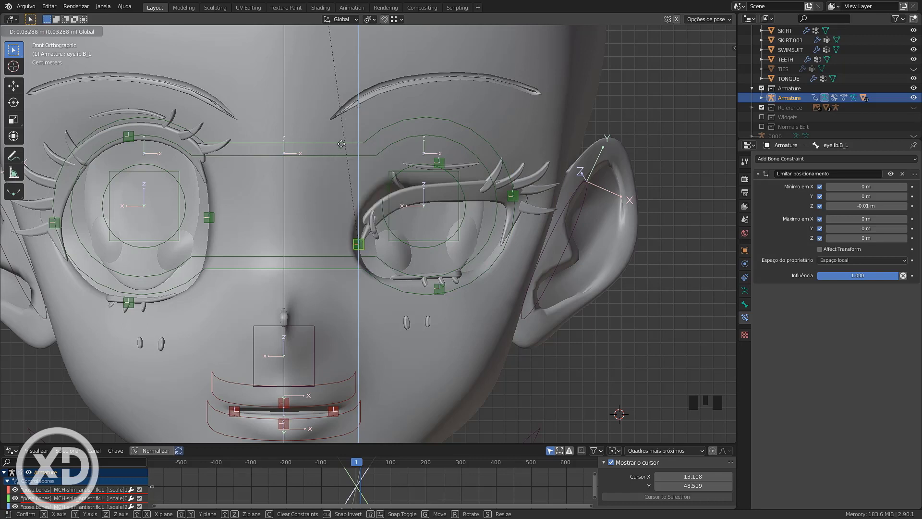
left_click_drag(348, 143, 447, 267)
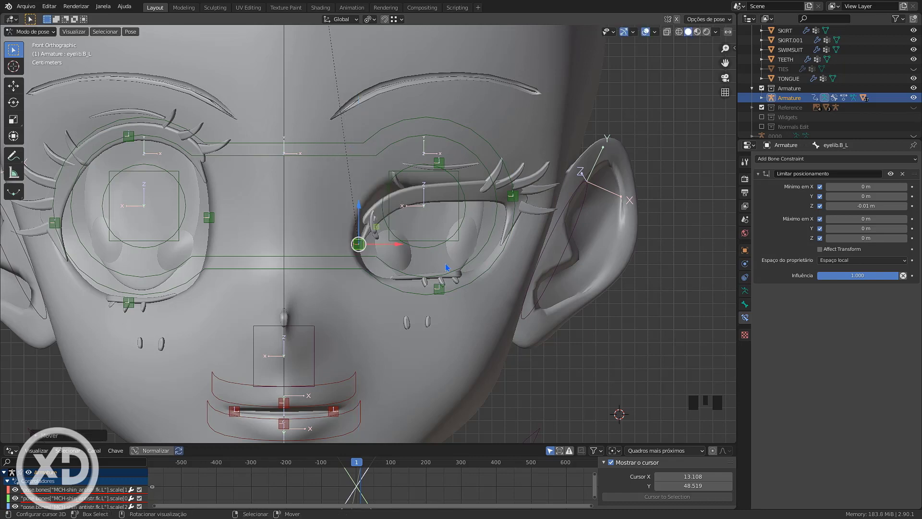
- Enable shape key editing in Edit Mode for the BODY mesh and examine the left eye's combined deformation
right_click(485, 345)
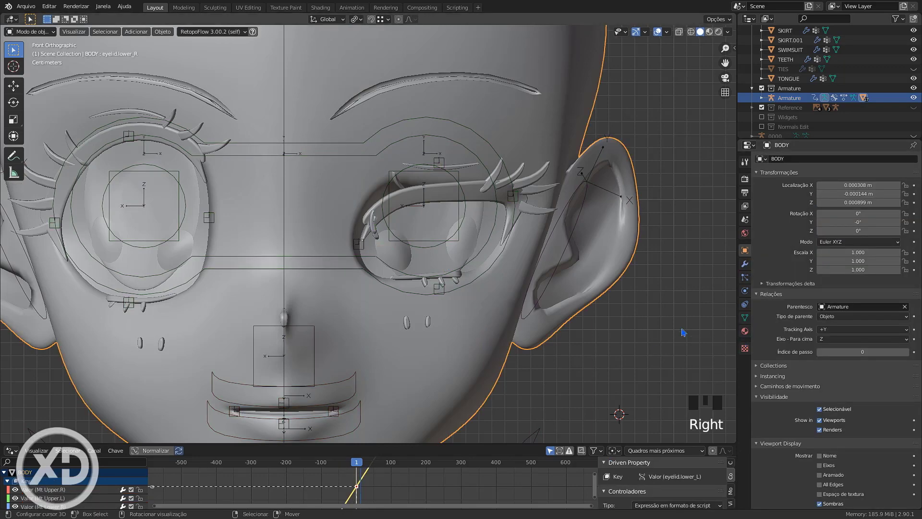
left_click(745, 318)
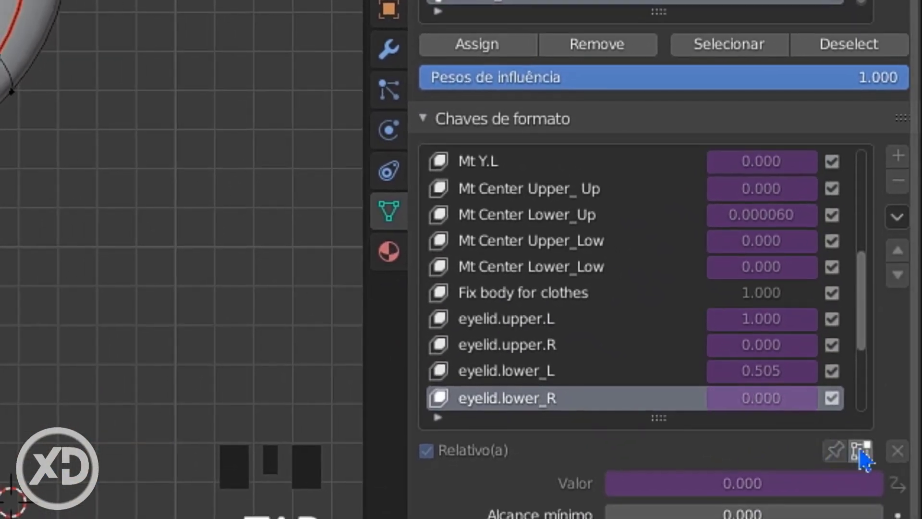
left_click(861, 451)
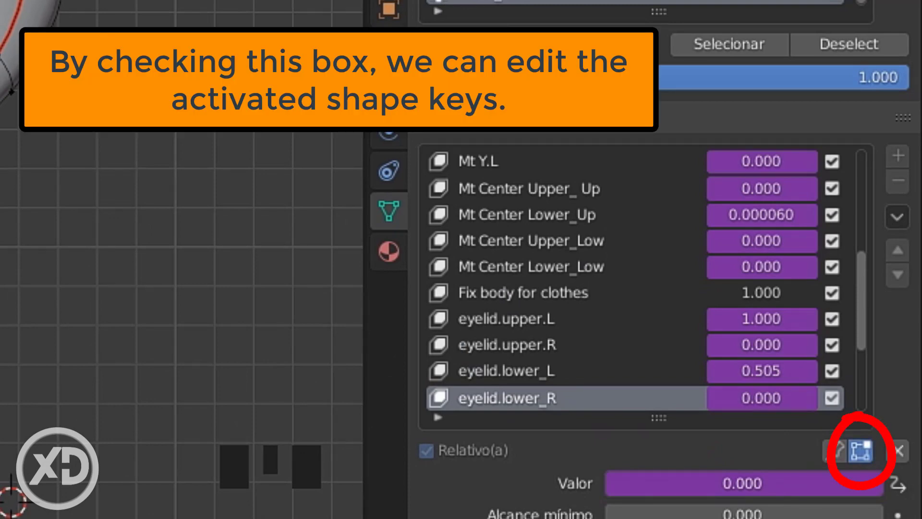
scroll(181, 259, "up", 2)
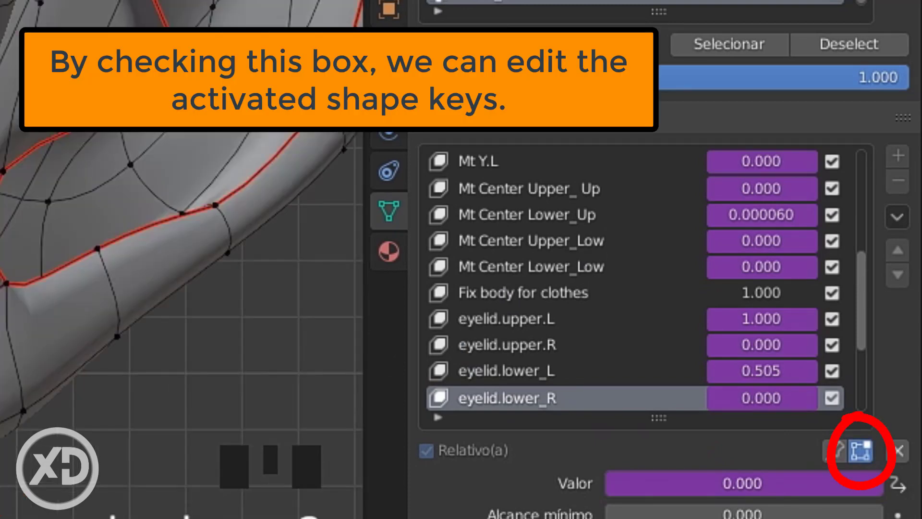
middle_click_drag(347, 198, 455, 240, "shift")
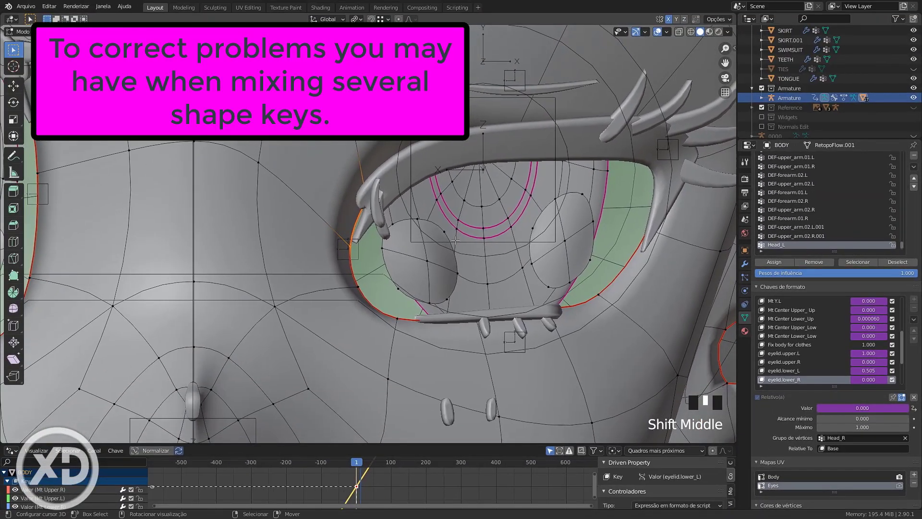
scroll(455, 240, "up", 2)
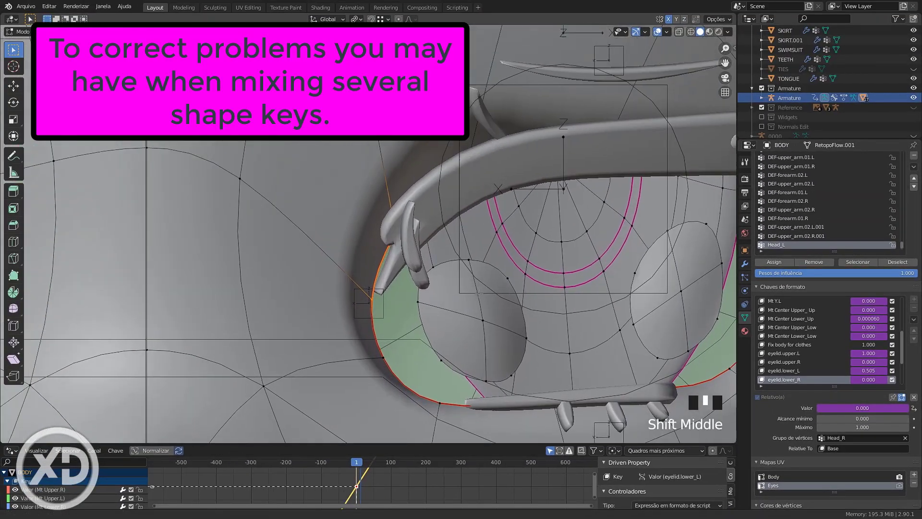
scroll(479, 294, "down", 2)
key("Tab")
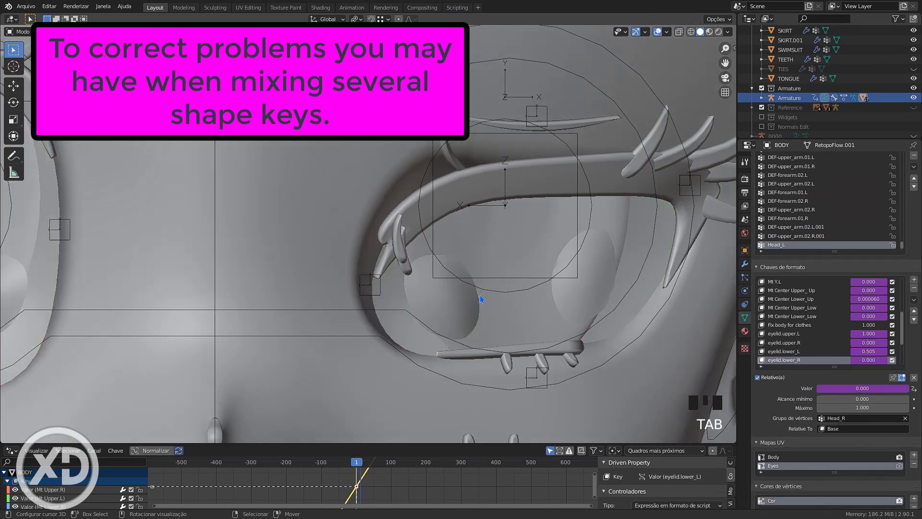
- Enable the display of active shape keys in Edit Mode for the EYES mesh
scroll(479, 303, "down", 3)
right_click(513, 203)
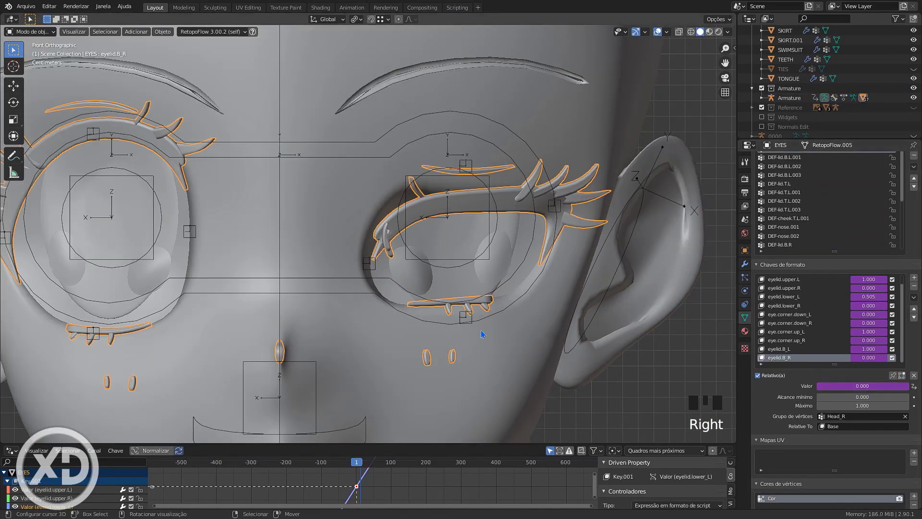
key("Tab")
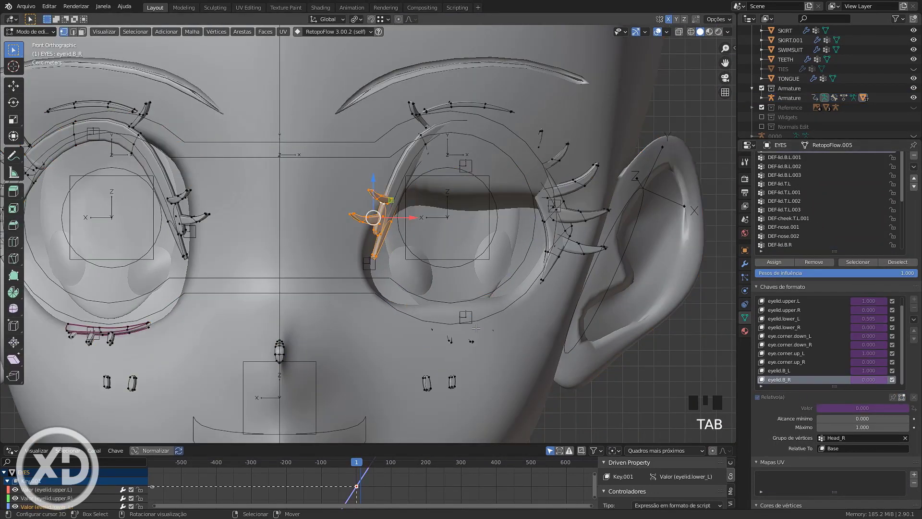
left_click(902, 397)
key("Tab")
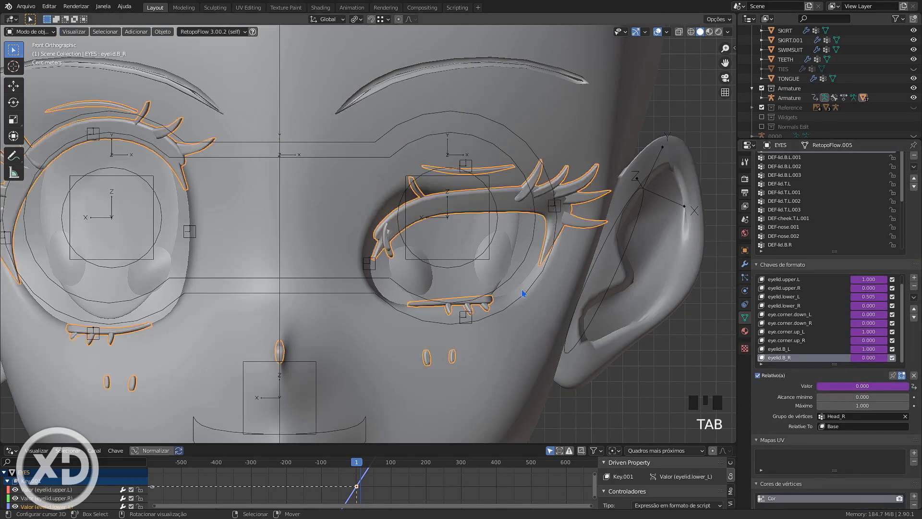
- Open BODY and EYES together for editing and toggle the EYES eyelid.lower_L shape key to compare its effect
right_click(324, 221, "shift")
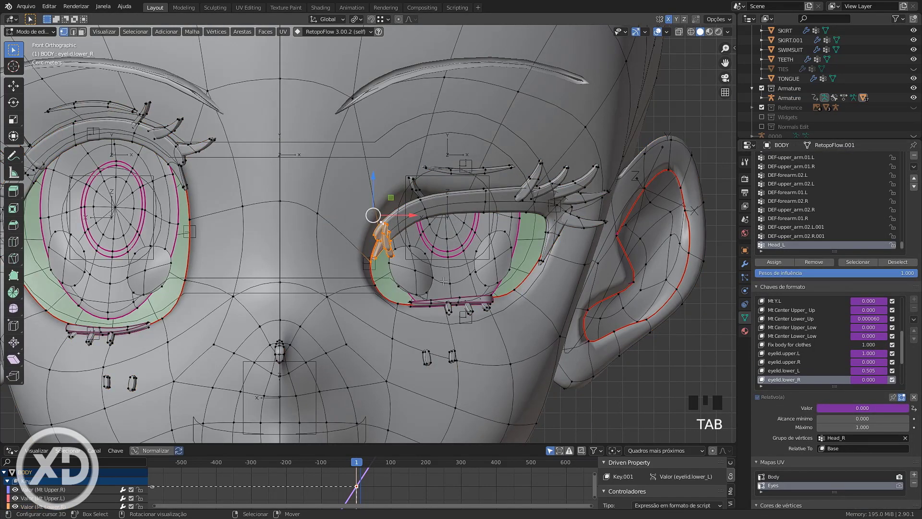
scroll(454, 279, "up", 3)
middle_click_drag(454, 279, 433, 277, "shift")
scroll(810, 346, "down", 1)
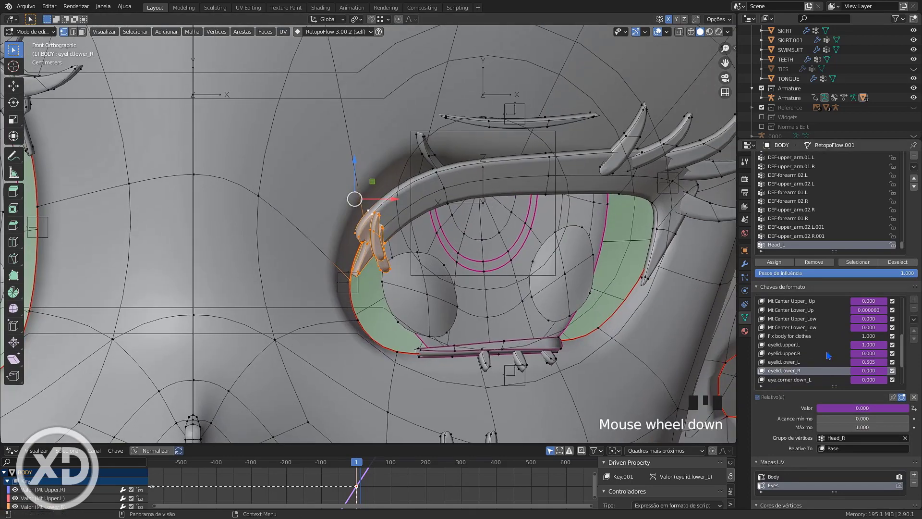
left_click(809, 353)
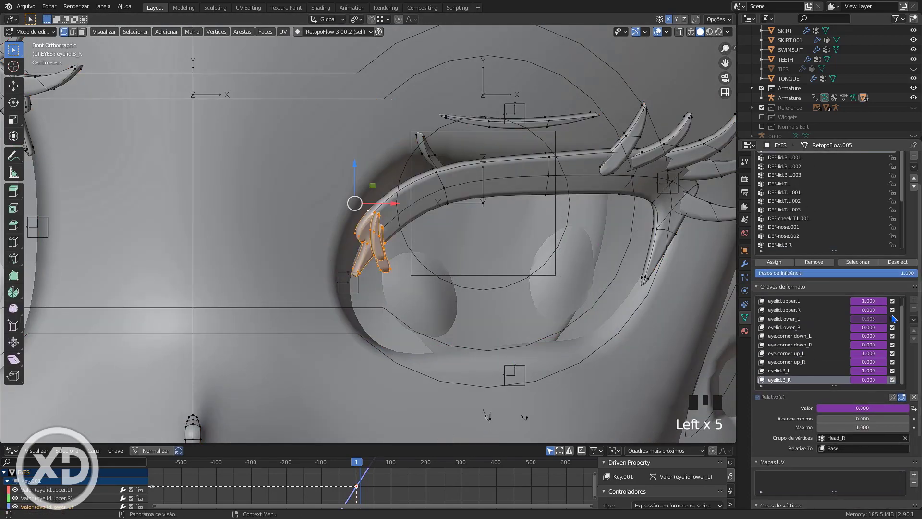
left_click(892, 318)
- Reposition the left eye's linked inner lashes in the eyelid.upper.L shape key of EYES
left_click(784, 301)
key("Tab")
key("Tab")
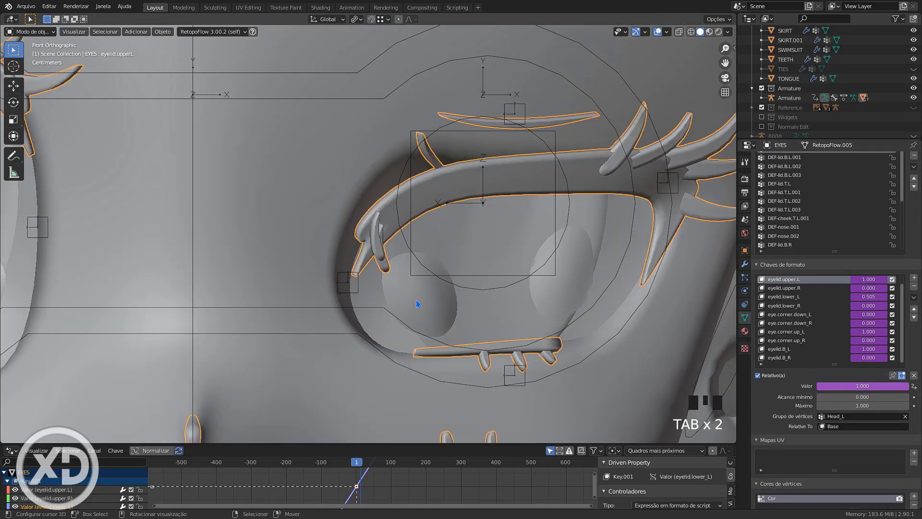
scroll(418, 304, "up", 3)
key("l")
key("l")
key("g")
scroll(359, 134, "down", 6)
mouse_move(269, 139)
middle_mouse_down()
mouse_move(359, 134)
mouse_move(269, 139)
middle_mouse_up()
key("a")
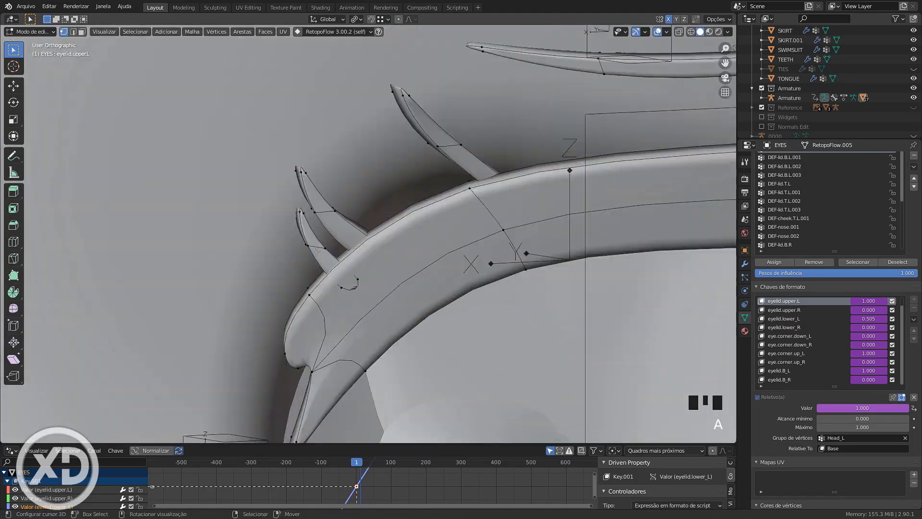
key("l")
key("g")
scroll(348, 280, "down", 5)
- Correct the left eye's inner lashes in the eyelid.B_L shape key of EYES
left_click(779, 370)
scroll(313, 269, "up", 4)
mouse_move(404, 279)
middle_mouse_down()
mouse_move(430, 286)
mouse_move(399, 319)
middle_mouse_up()
key("a")
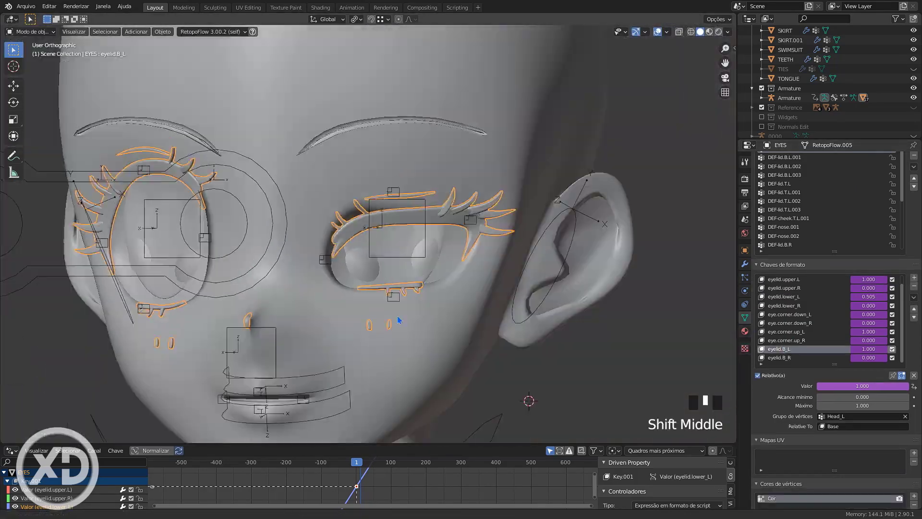
key("Tab")
- Put BODY into Weight Paint mode with the armature selected and show the DEF-lid.T.L bone's weights
left_click(384, 307)
left_click(418, 216, "shift")
left_click(30, 32)
left_click(41, 85)
middle_click_drag(337, 216, 357, 205)
right_click(428, 272)
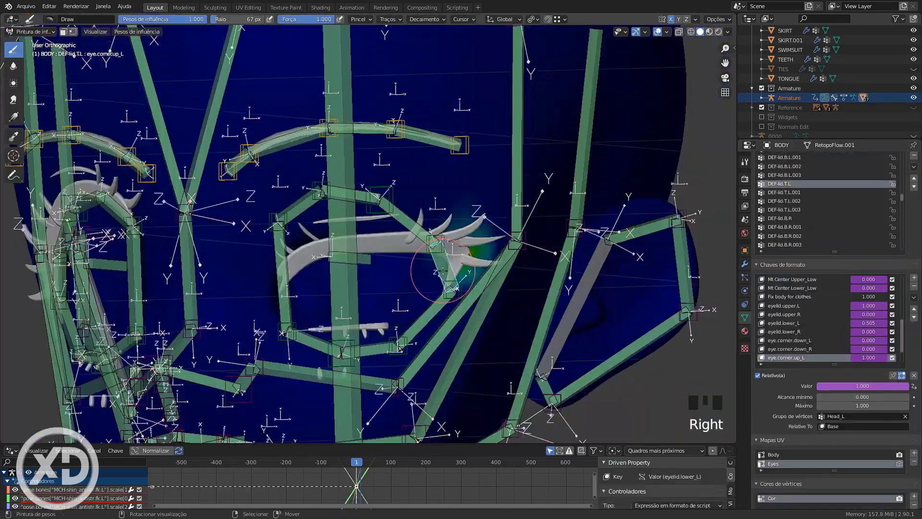
- Return to posing the armature, turning off its bone axes and hiding the deform bone layer
key("Tab")
middle_click_drag(428, 272, 358, 193)
key("Tab")
left_click(426, 208)
left_click(819, 478)
left_click(892, 174, "shift")
- Show the character in material preview shading from the front
scroll(882, 90, "up", 1)
scroll(882, 91, "up", 5)
left_click(706, 31)
key("KP_1")
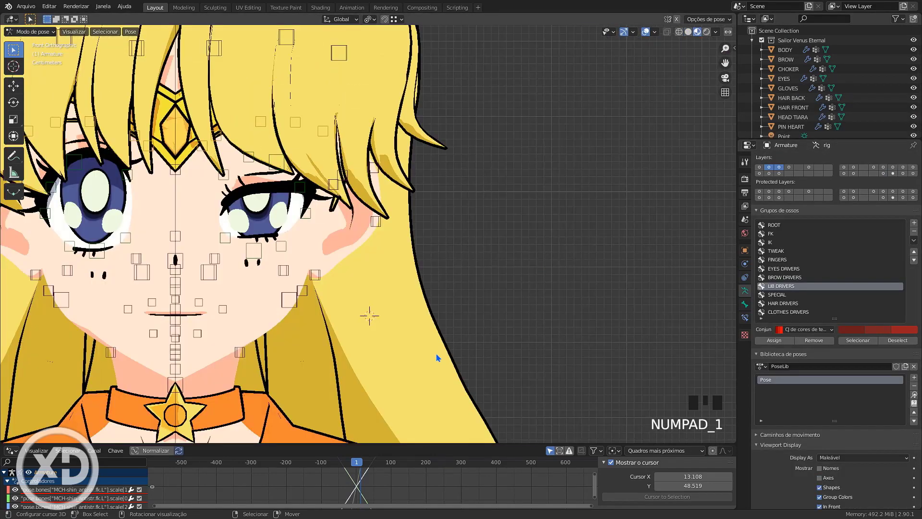
- Lower the left eye's inner and outer corner facial bones
scroll(439, 356, "up", 4)
left_click(356, 240)
left_click_drag(356, 207, 356, 213)
left_click(514, 258)
left_click_drag(512, 225, 509, 267)
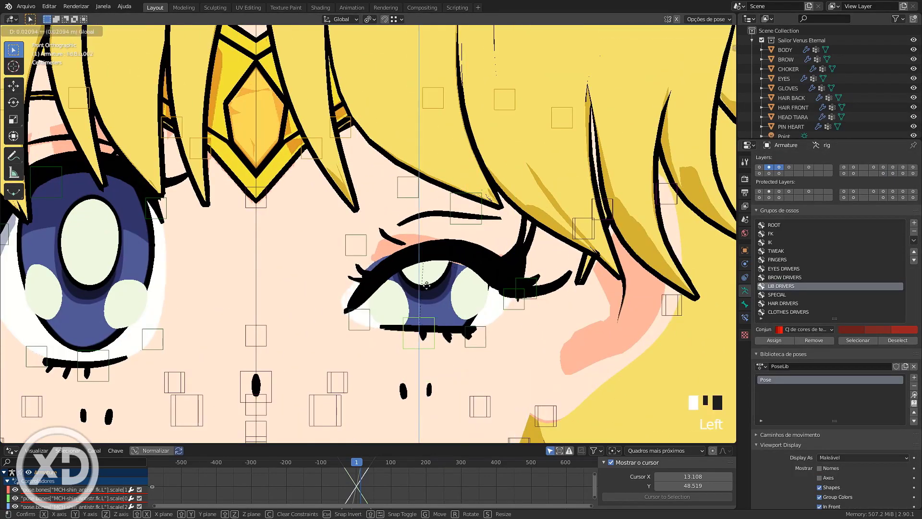
- Show the controller bone layer and raise the left eye's lower lid facial bone
left_click(760, 167, "shift")
right_click(419, 364)
left_click_drag(417, 326, 412, 278)
right_click(360, 331, "shift")
right_click(479, 333, "shift")
- Raise the left eye's inner corner bone and lower lid bones to close the eye further
right_click(356, 245)
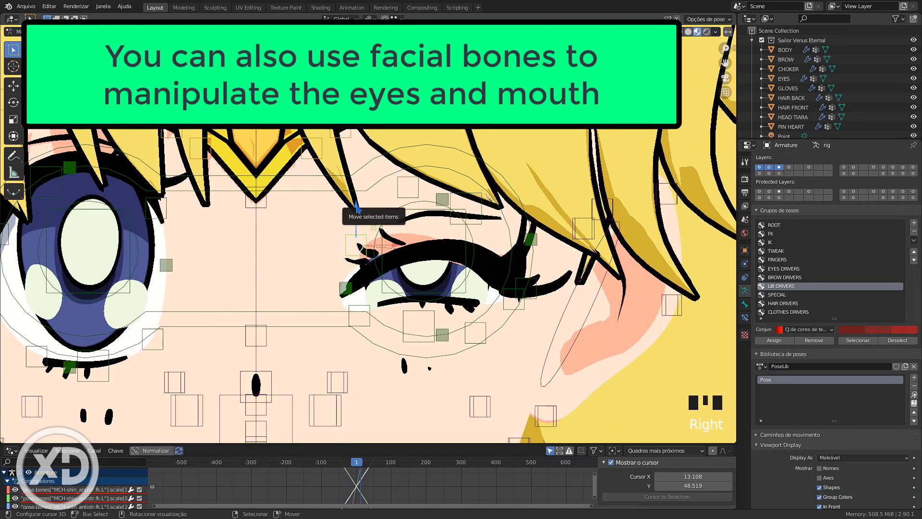
left_click_drag(356, 205, 356, 197)
right_click(359, 316)
left_click(474, 308)
left_click_drag(476, 269, 475, 243)
middle_click_drag(567, 327, 547, 289)
left_click(335, 232)
left_click_drag(337, 186, 338, 190)
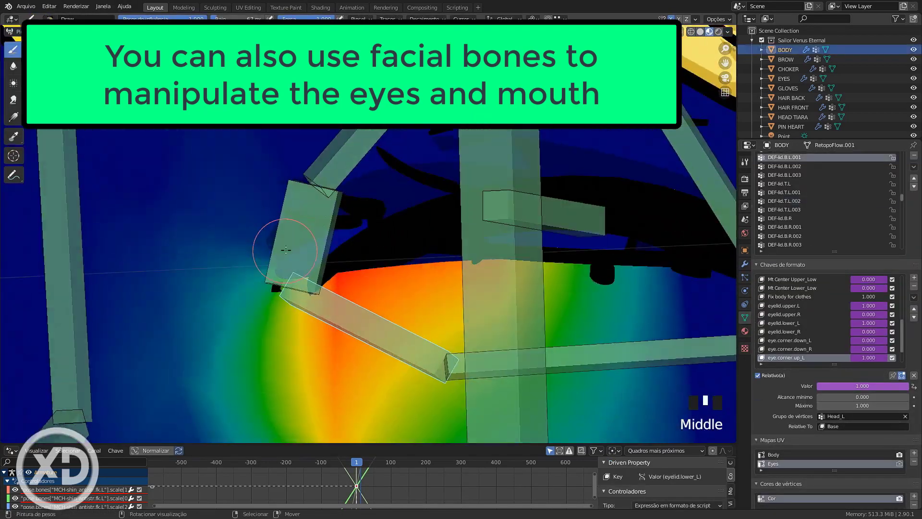
- Paint the DEF-lid.B.L.001 weights near the inner eye corner, and raise the left eye's inner corner and lower lid bones
mouse_move(288, 247)
left_mouse_down()
mouse_move(288, 289)
mouse_move(306, 238)
left_mouse_up()
middle_click_drag(305, 238, 510, 288, "shift")
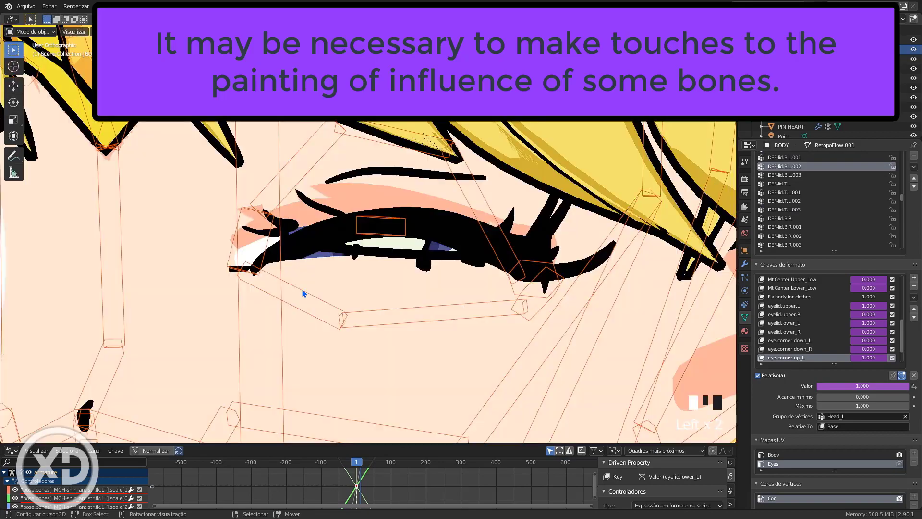
key("g")
right_click(265, 238)
left_click_drag(266, 200, 266, 173)
right_click(277, 261)
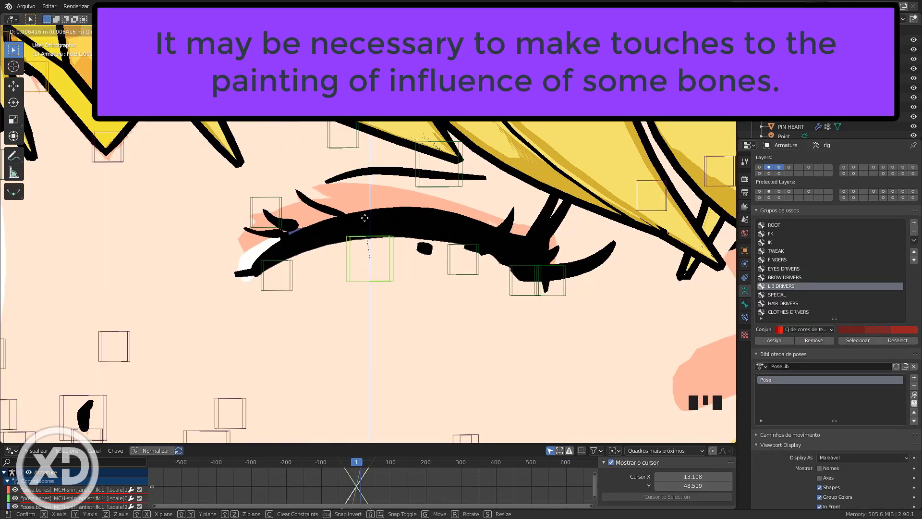
left_click(364, 218)
- Try to subtract DEF-lid.B.L bone weight on BODY at the left eye's inner corner
scroll(328, 292, "up", 4)
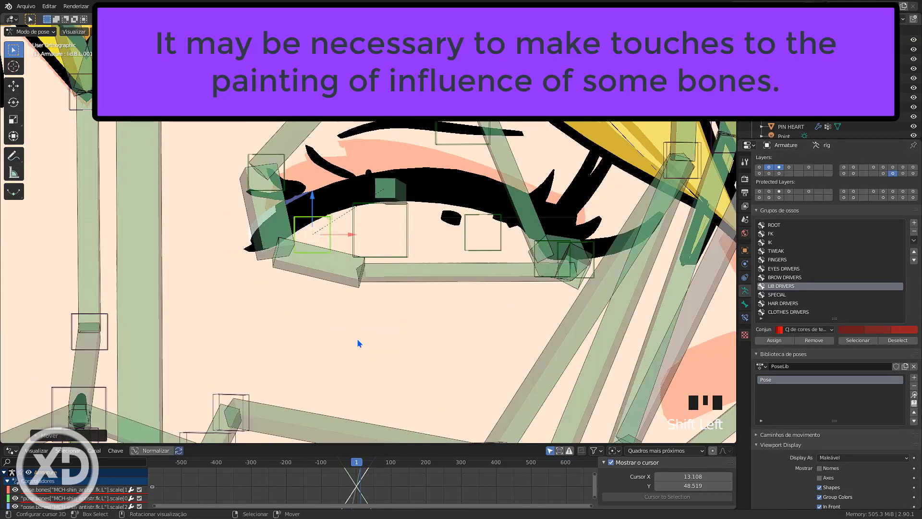
middle_click_drag(365, 260, 336, 240, "shift")
left_click_drag(215, 246, 244, 245)
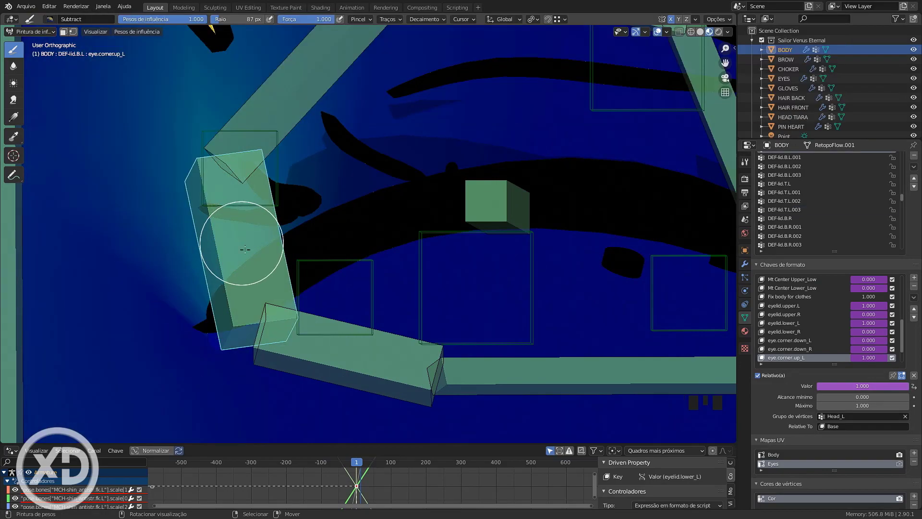
right_click(350, 346)
middle_click_drag(243, 308, 280, 224, "shift")
key("ctrl+z")
- Blur the DEF-lid.B.L weights around the left eye's inner corner and check the DEF-lid.T.L.001 bone's weights
scroll(280, 224, "up", 3)
left_click(50, 19)
left_click(150, 46)
scroll(222, 273, "down", 8)
left_click(14, 66)
scroll(368, 233, "up", 4)
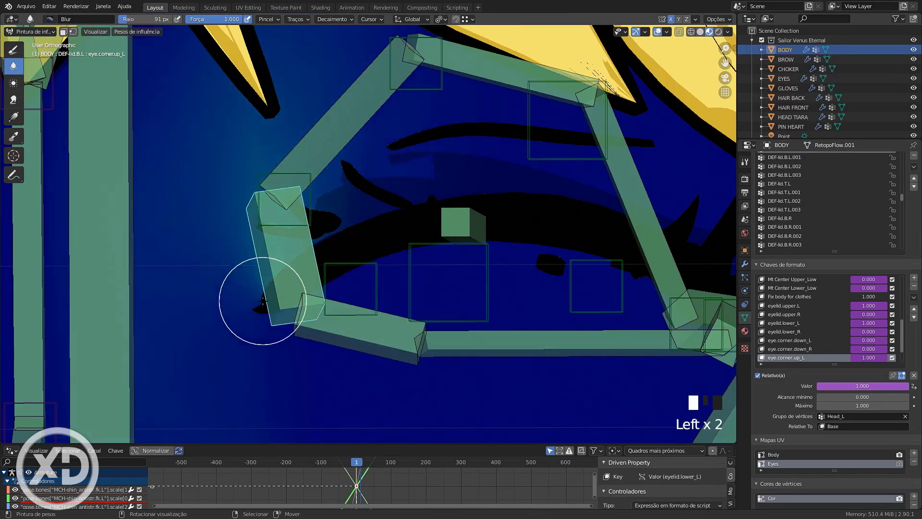
right_click(290, 261)
left_click_drag(262, 293, 243, 343)
right_click(518, 338)
mouse_move(520, 376)
middle_mouse_down("shift")
mouse_move(397, 311)
mouse_move(346, 297)
mouse_move(385, 144)
middle_mouse_up("shift")
right_click(525, 154)
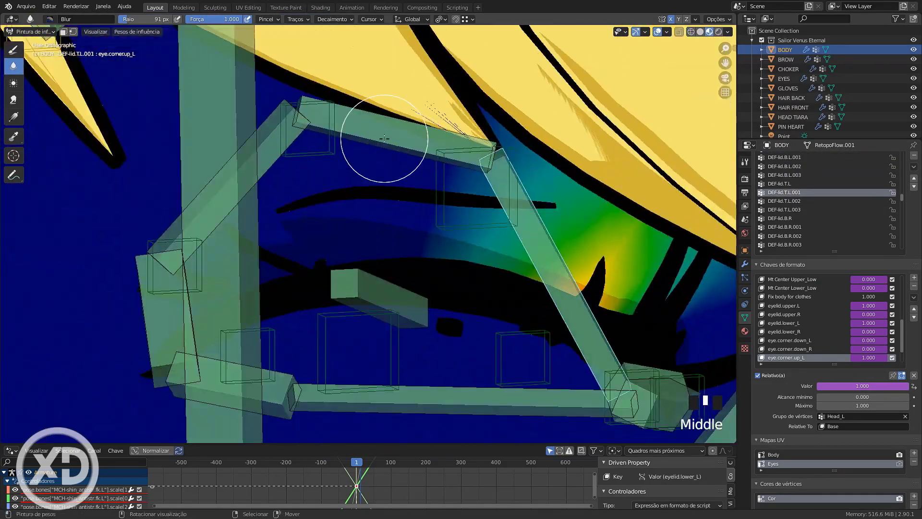
right_click(303, 221)
- Leave weight painting on BODY, returning the armature to Pose Mode with the deform bone layer hidden
left_click(30, 31)
left_click(37, 43)
right_click(414, 264)
middle_click_drag(413, 263, 446, 276)
left_click(31, 32)
left_click(29, 64)
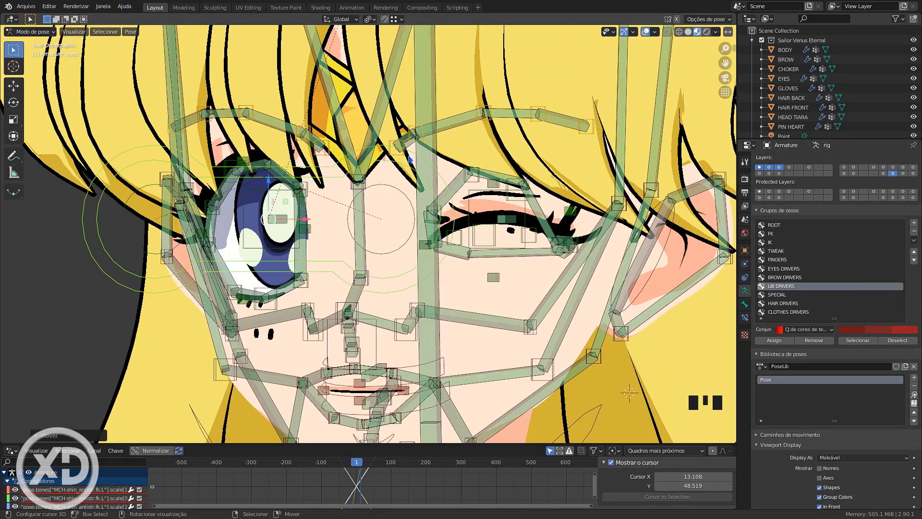
left_click(893, 174, "shift")
- Lower the left eyebrow's two inner bones and the adjacent brow.B.L.002 bone
right_click(397, 146)
right_click(417, 133, "shift")
key("g")
key("z")
left_click(419, 177)
right_click(484, 113)
key("shift+z")
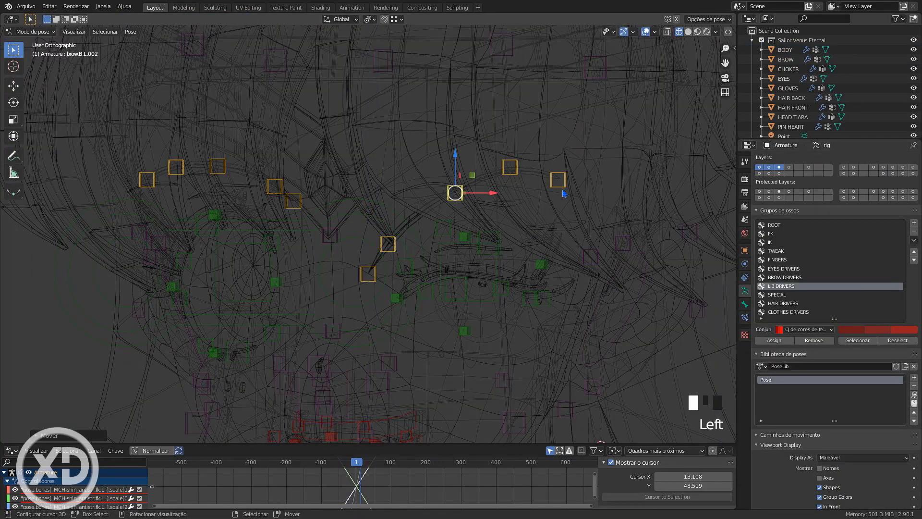
key("shift+z")
- Move the left mouth corner controller along Z
middle_click_drag(413, 422, 454, 330, "shift")
right_click(450, 324)
key("g")
key("z")
right_click(451, 283)
- Lower the lower lip controller about 0.044 m along Z to open the mouth
right_click(372, 315)
right_click(372, 344)
key("g")
key("z")
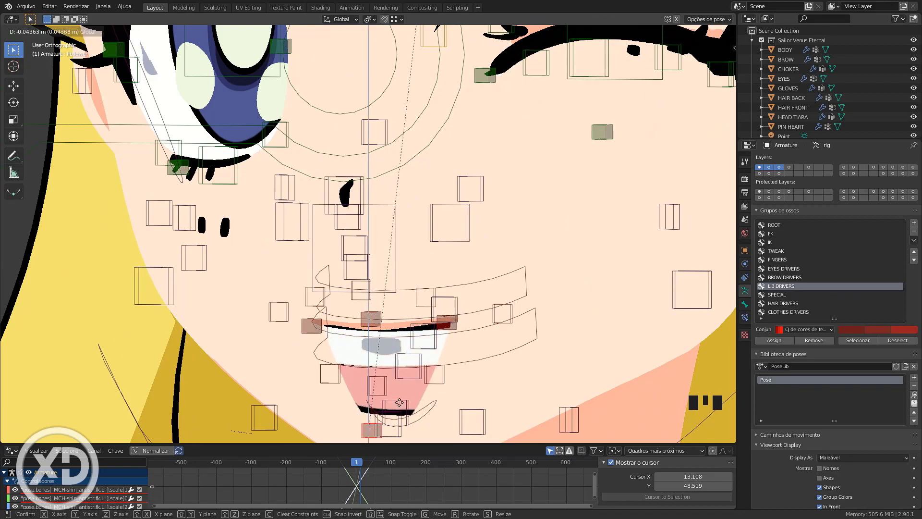
left_click(399, 402)
- Turn on the viewport display of the BODY mesh's Outline modifier
left_click(745, 264)
left_click(860, 259)
middle_click_drag(413, 384, 403, 330, "shift")
- Reposition the bone inside the open mouth beside teeth.B and review the whole expression
right_click(432, 308)
mouse_move(591, 331)
middle_mouse_down()
mouse_move(500, 334)
mouse_move(590, 338)
middle_mouse_up()
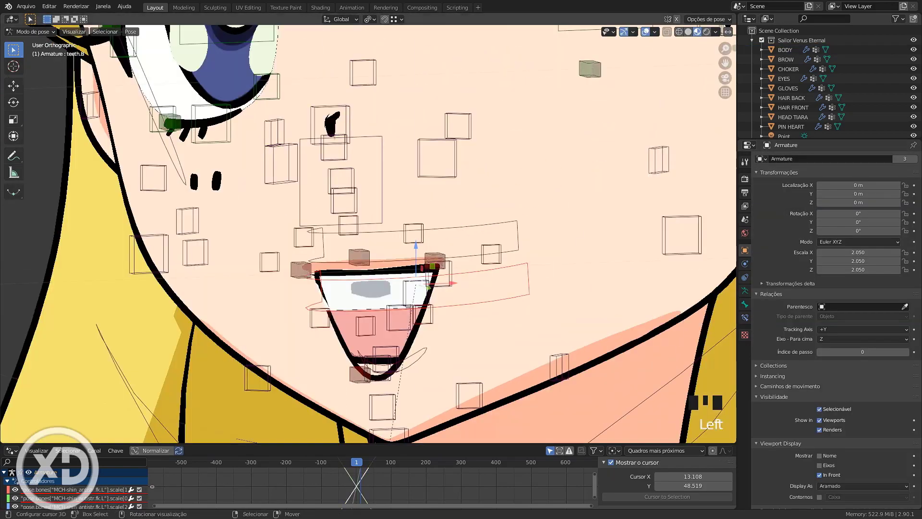
right_click(399, 317)
key("g")
left_click(405, 303)
scroll(525, 297, "down", 5)
middle_click_drag(525, 296, 495, 291)
scroll(787, 86, "down", 10)
- Exclude the Armature collection from the view and add a shape key named Eye Blink to BODY
left_click(762, 62)
middle_click_drag(489, 243, 476, 290, "shift")
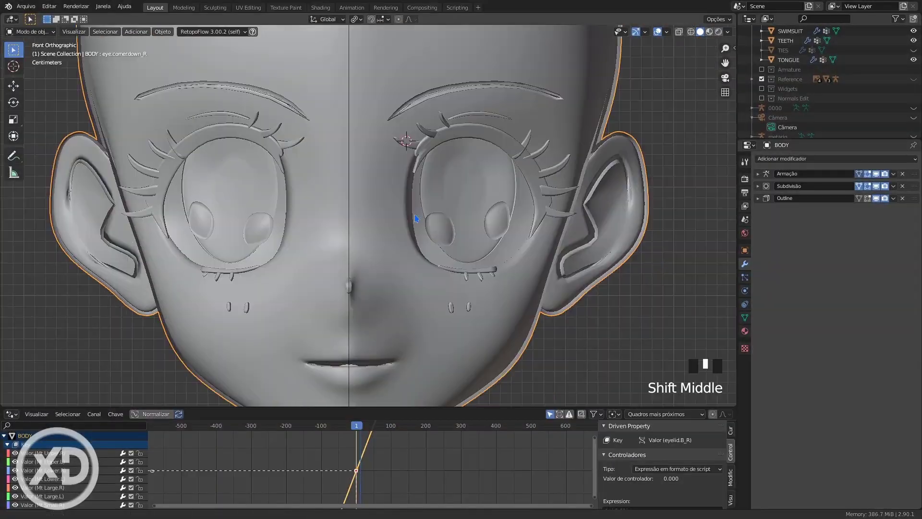
left_click(914, 258)
double_click(779, 338)
type("Eye Blink")
key("Return")
- Pin the Eye Blink shape key and open the BODY and EYES meshes for editing
right_click(572, 308)
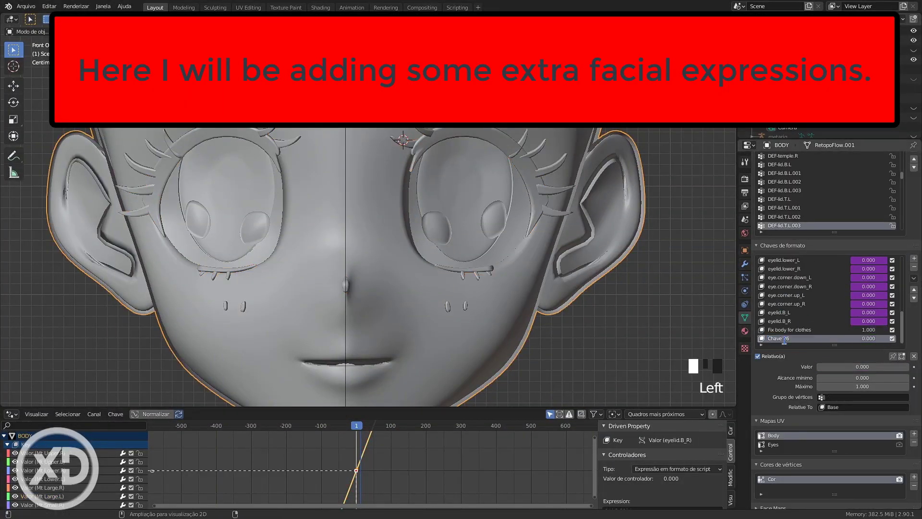
right_click(533, 202)
left_click(892, 356)
key("Tab")
- Select the left eye's linked inner upper lashes and lower them 0.015395 m along Z with connected proportional editing
middle_click_drag(412, 196, 402, 226, "shift")
scroll(402, 226, "up", 2)
key("l")
key("l")
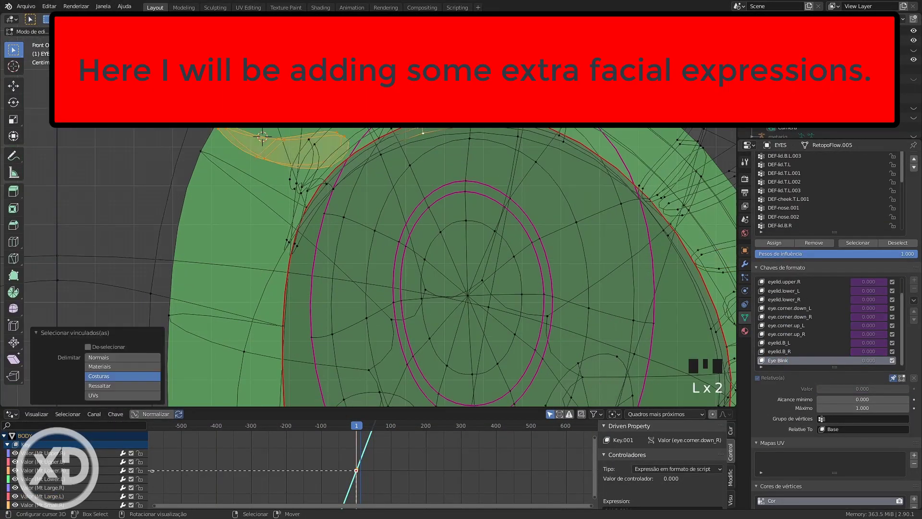
right_click(333, 188, "shift")
right_click(308, 209, "shift")
key("l")
scroll(370, 207, "down", 3)
key("alt+z")
middle_click_drag(384, 192, 353, 197)
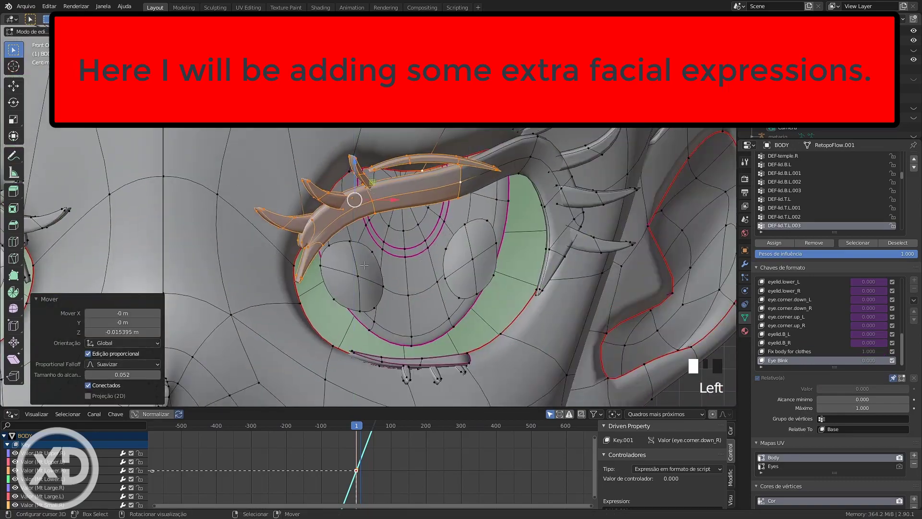
- Reposition the left eye's inner upper lashes and lower the inner corner vertices 0.010101 m along Z
scroll(354, 202, "down", 2)
left_click_drag(353, 198, 346, 206)
middle_click_drag(345, 206, 231, 201)
left_click_drag(352, 166, 373, 167)
middle_click_drag(372, 167, 336, 192)
right_click(330, 201, "shift")
middle_click_drag(231, 221, 365, 226)
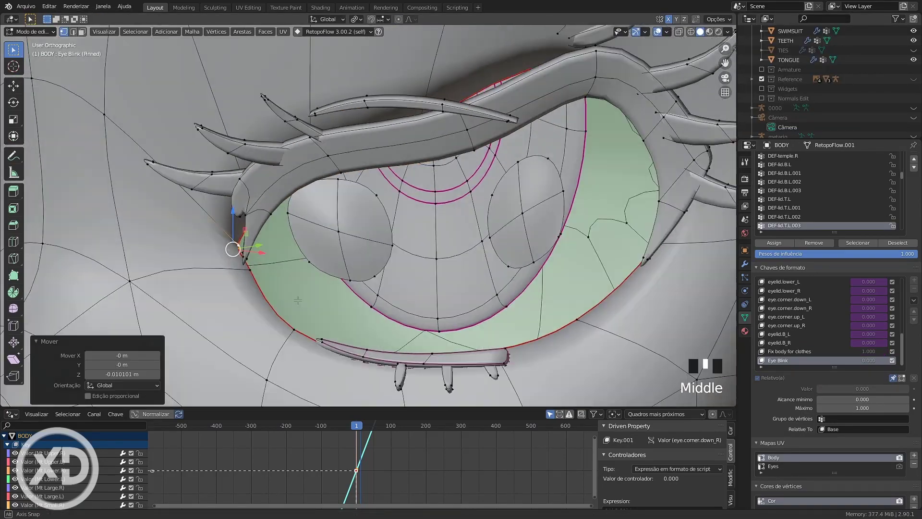
- Lower the selected BODY vertices of the left upper eyelid by about 0.032 m along Z
key("z")
scroll(326, 230, "up", 2)
right_click(329, 242)
left_click_drag(323, 212, 325, 270)
key("z")
scroll(336, 231, "down", 3)
scroll(442, 197, "up", 2)
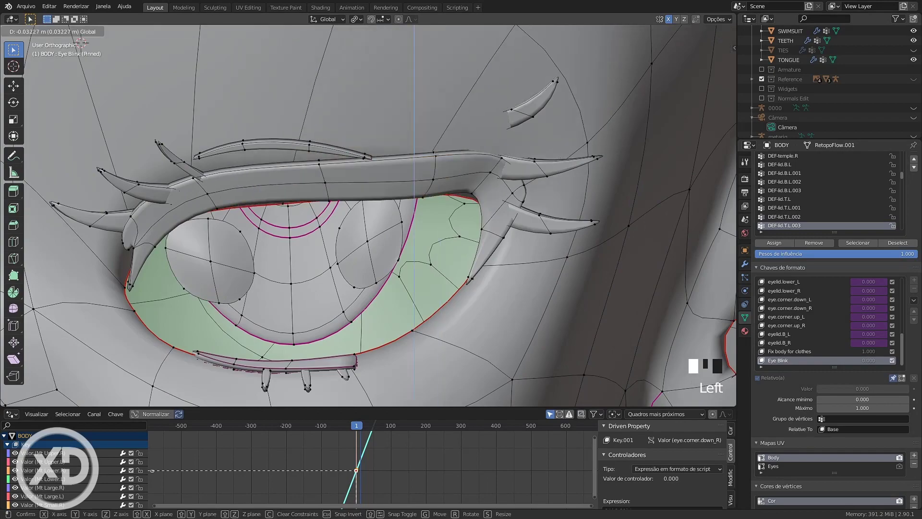
left_click_drag(434, 154, 435, 158)
- Select the eyelid edge loops above the left eye in x-ray and lower them 0.000743 m along Z
key("alt+z")
right_click(483, 161, "alt")
key("alt+z")
middle_click_drag(480, 201, 480, 260, "shift")
right_click(352, 241, "alt")
left_click_drag(353, 204, 353, 207)
middle_click_drag(435, 297, 437, 248, "shift")
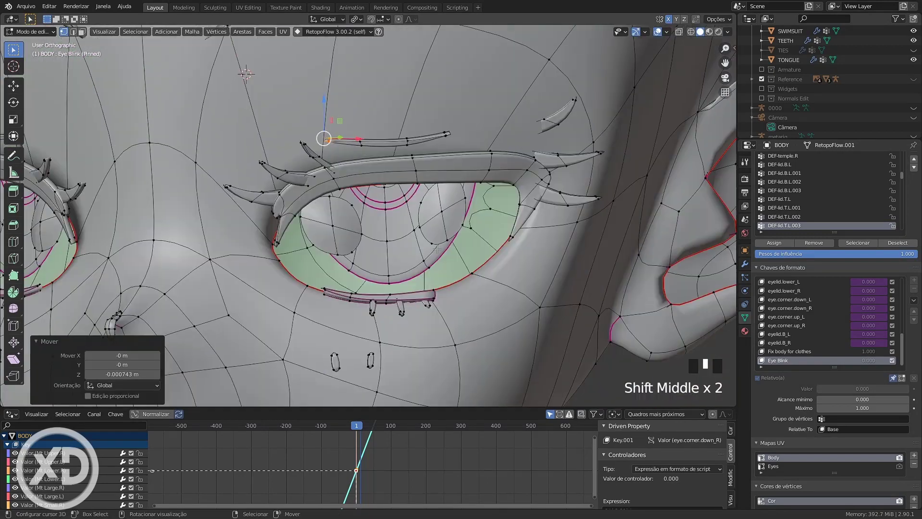
- Reposition the lash vertices at the left eye's inner corner in height and depth
left_click_drag(274, 168, 257, 192)
scroll(269, 211, "up", 3)
right_click(257, 204)
middle_click_drag(307, 240, 423, 245)
left_click_drag(418, 242, 432, 242)
middle_click_drag(433, 249, 355, 240)
- Move the upper lash strip's outer corner by 0.003431, 0.000763 and 0.001942 m and lower the neighbouring edge loop along Z
middle_click_drag(356, 240, 475, 149, "shift")
right_click(474, 150, "alt")
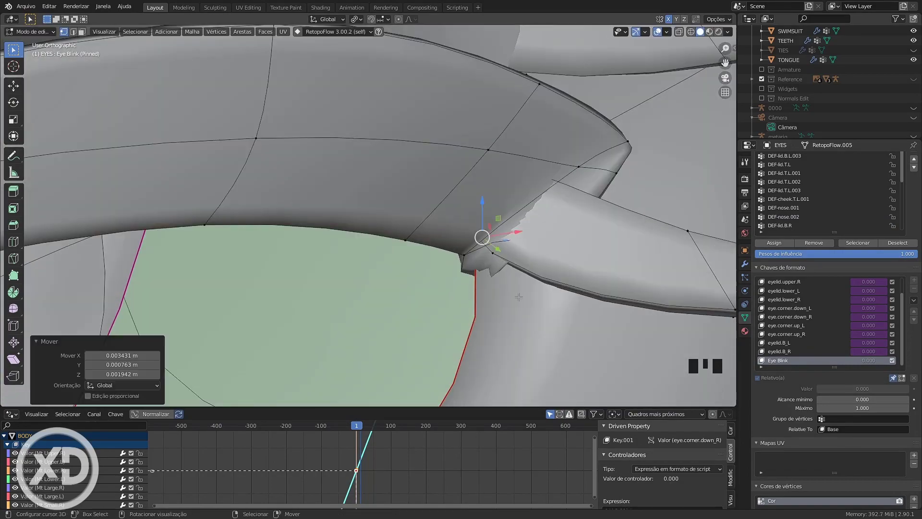
middle_click_drag(519, 297, 492, 286)
middle_click_drag(493, 267, 476, 269)
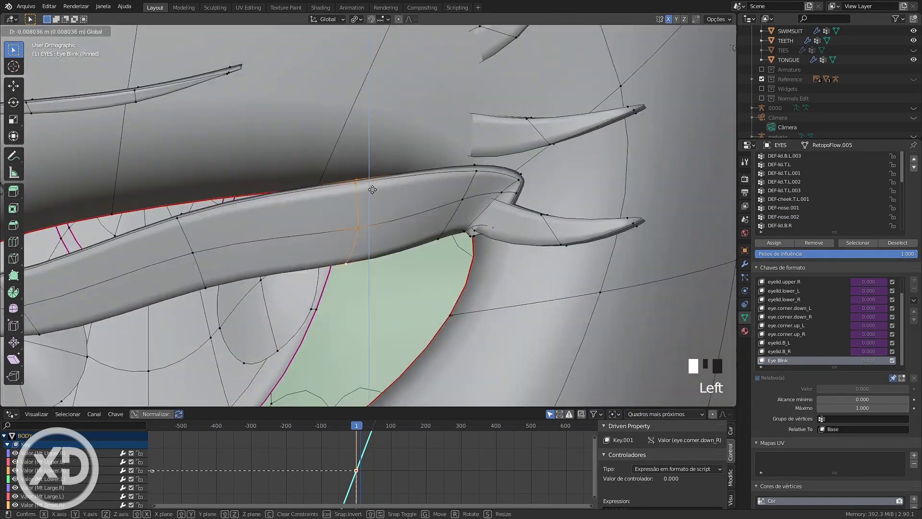
scroll(471, 273, "up", 2)
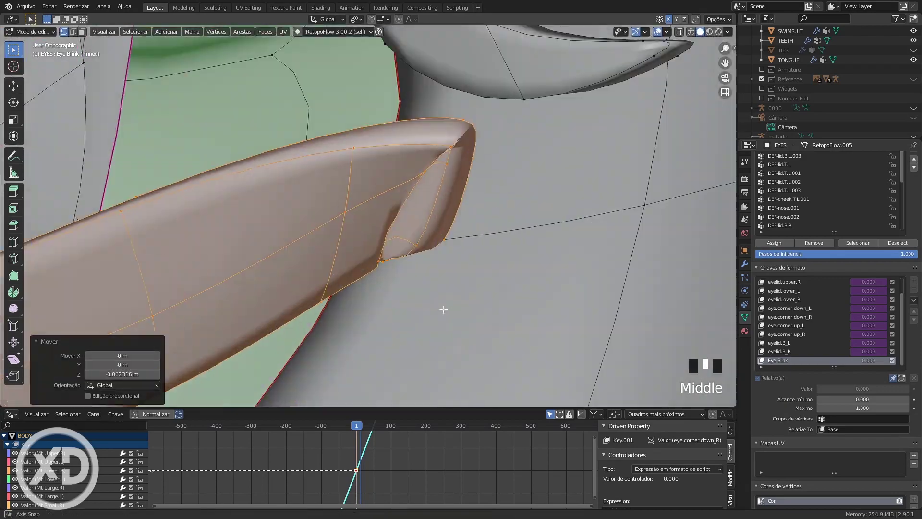
- Turn off the viewport display of the Armature and Solidify modifiers on EYES
key("alt+z")
left_click(745, 263)
left_click(876, 173)
key("alt+z")
middle_click_drag(499, 240, 538, 255)
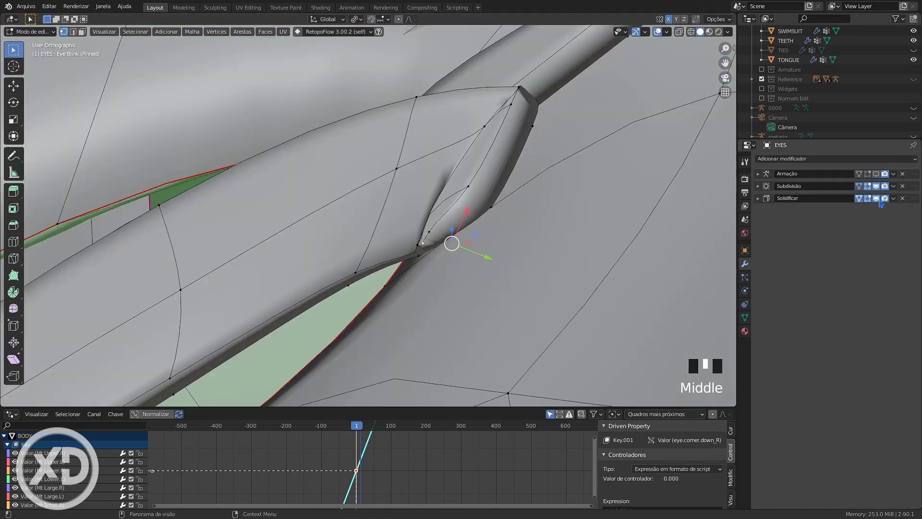
left_click(876, 198)
- Clear the selection and move the BODY vertices along the inner part of the left lower eyelid
scroll(496, 183, "down", 6)
key("alt+a")
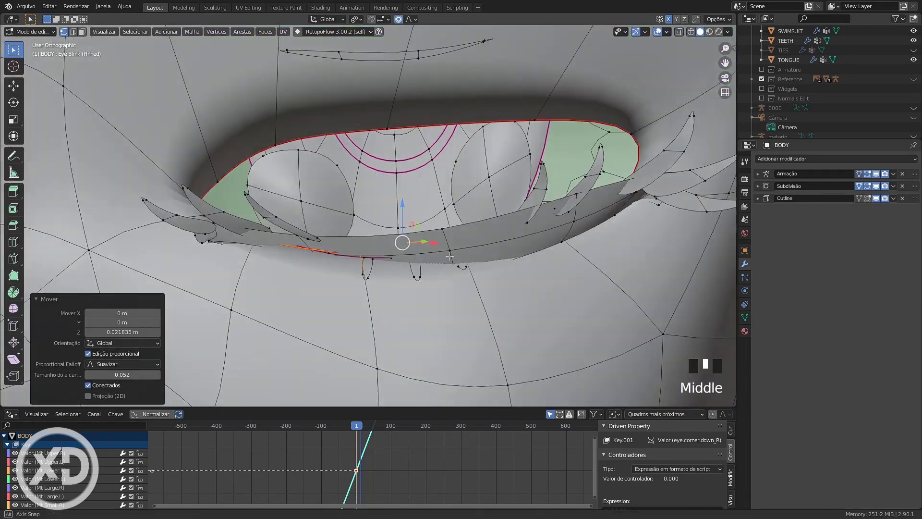
key("g")
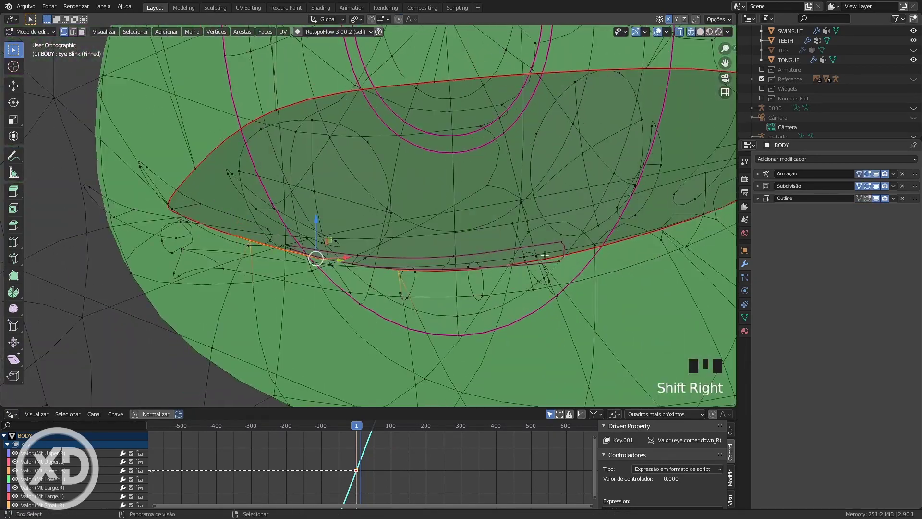
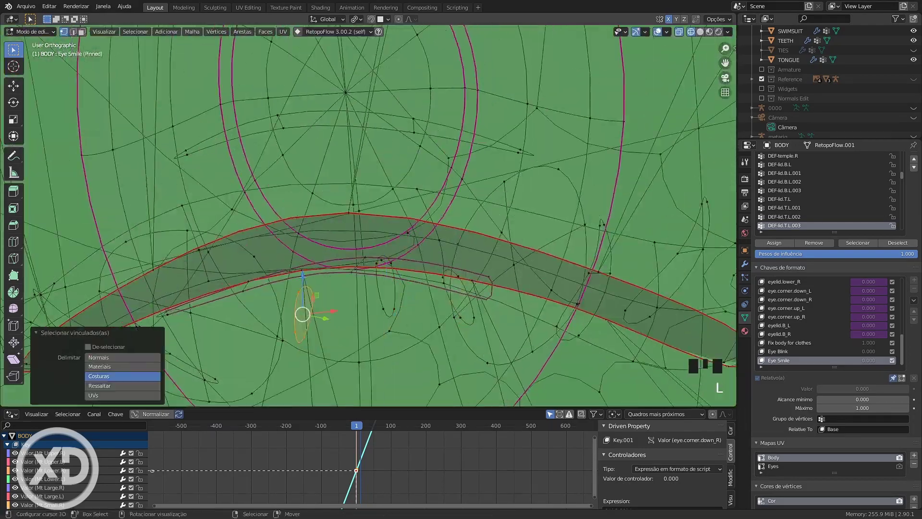
- Move the crease strand above the left eye 0.001979 m along Z and 0.001572 m along Y for Eye Smile
key("Tab")
key("a")
key("a")
key("a")
key("a")
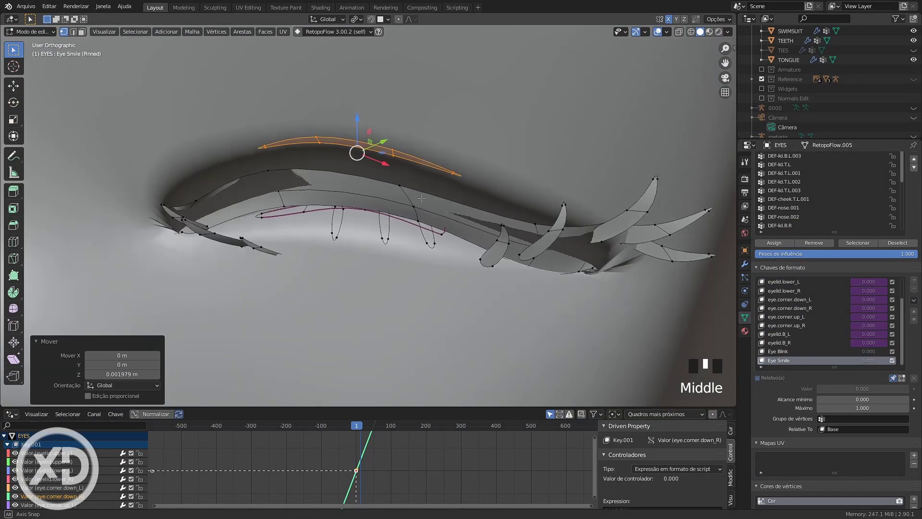
middle_click_drag(422, 198, 395, 292)
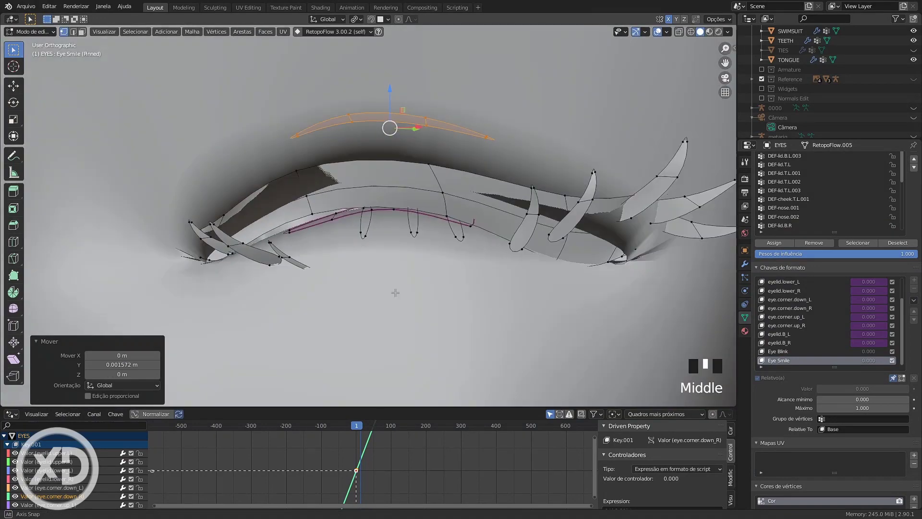
- Lower the inner tip of the left eye's crease strand and undo the last two changes
left_click(291, 136)
left_click_drag(291, 110, 291, 123)
key("shift+z")
scroll(422, 204, "up", 4)
left_click_drag(417, 130, 436, 178)
key("ctrl+z")
key("ctrl+z")
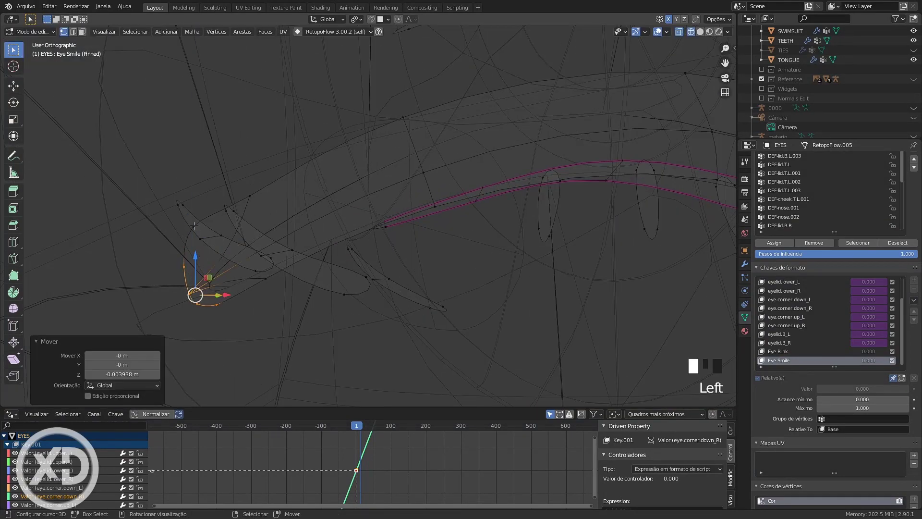
- Select one linked lash piece of the left eye and lower it slightly along Z
scroll(240, 254, "down", 5)
key("a")
key("l")
left_click_drag(543, 188, 543, 202)
- Raise the left eyelid edge vertices slightly along Z on the BODY mesh
middle_click_drag(549, 226, 441, 251, "shift")
scroll(441, 250, "up", 2)
key("a")
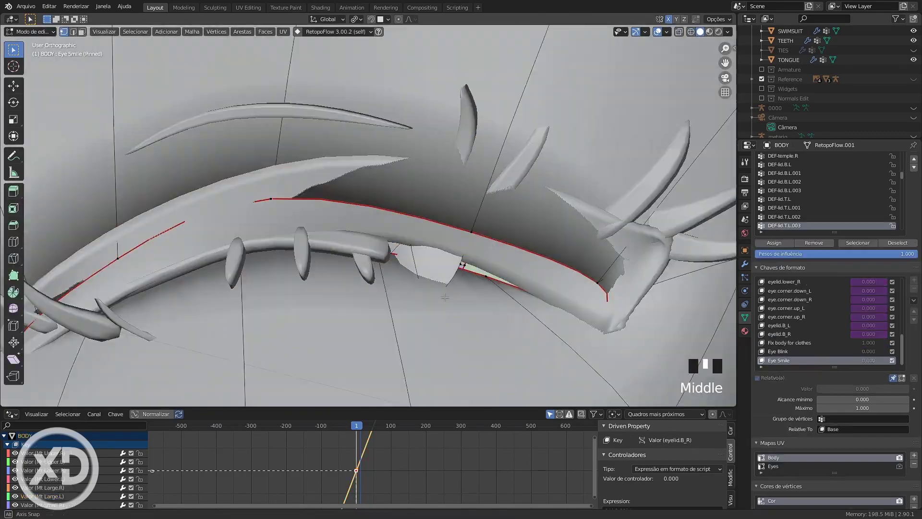
left_click_drag(450, 206, 450, 199)
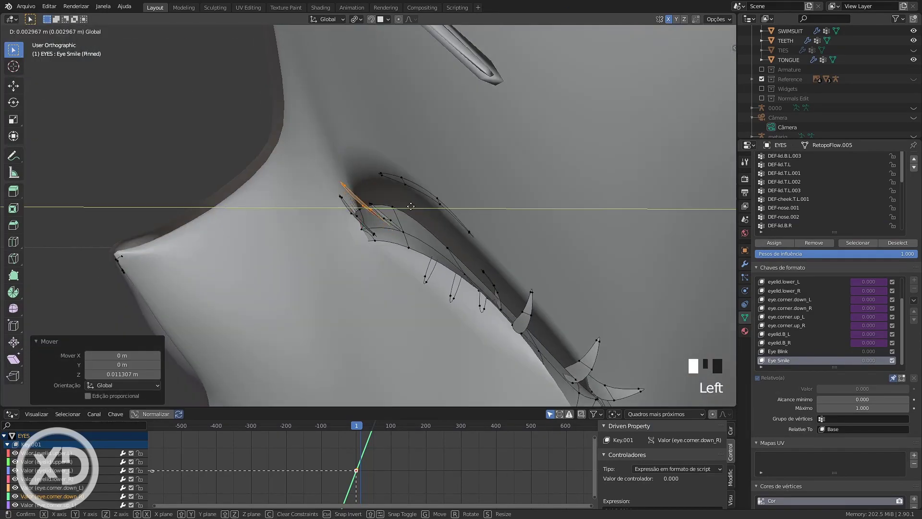
- Move the left eye's individual lashes and lash strip vertices along Y to follow the curved Eye Smile lid
middle_click_drag(385, 240, 411, 259)
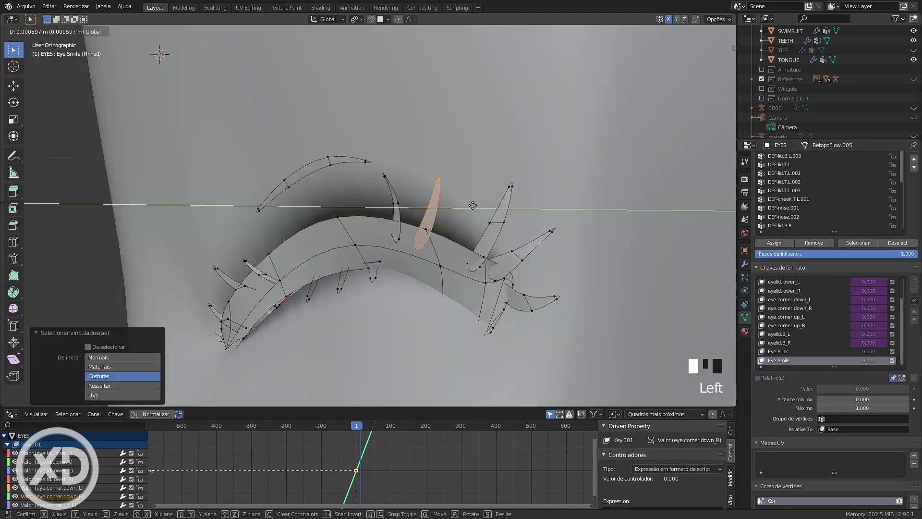
middle_click_drag(526, 246, 541, 249, "shift")
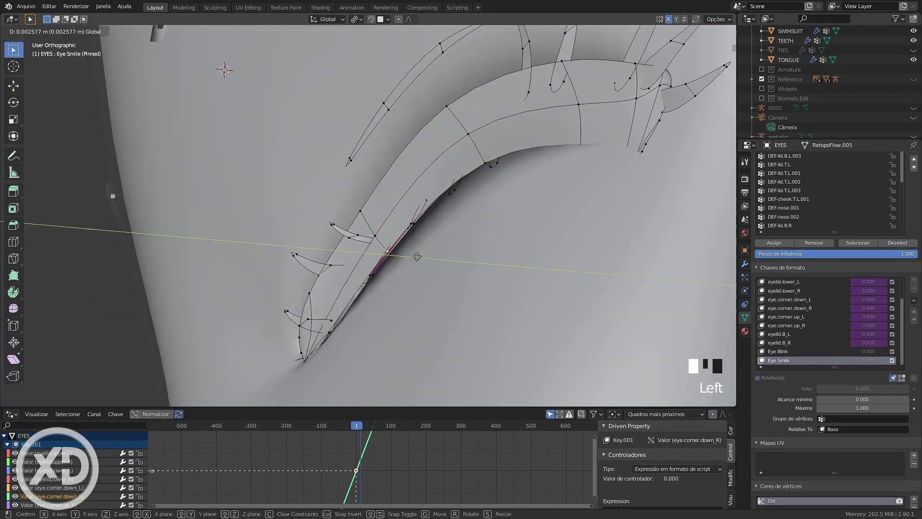
middle_click_drag(307, 240, 326, 241)
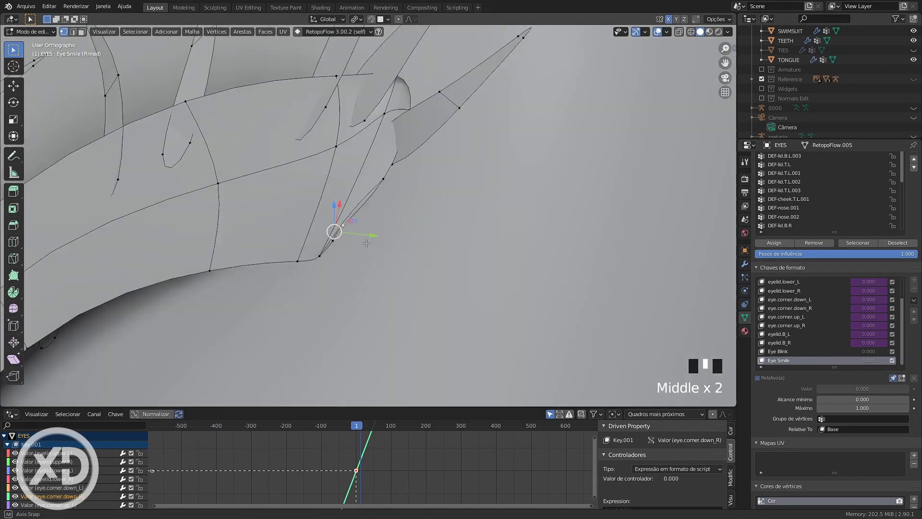
middle_click_drag(206, 235, 220, 235)
left_click(503, 295)
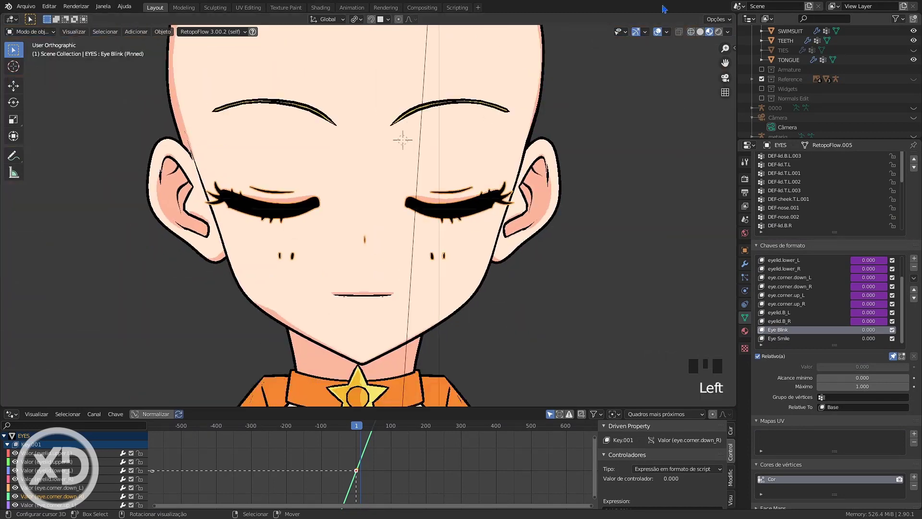
- Inspect the pinned Eye Blink expression on the character's face in front view
key("Left")
scroll(825, 82, "up", 7)
scroll(528, 282, "down", 4)
key("KP_1")
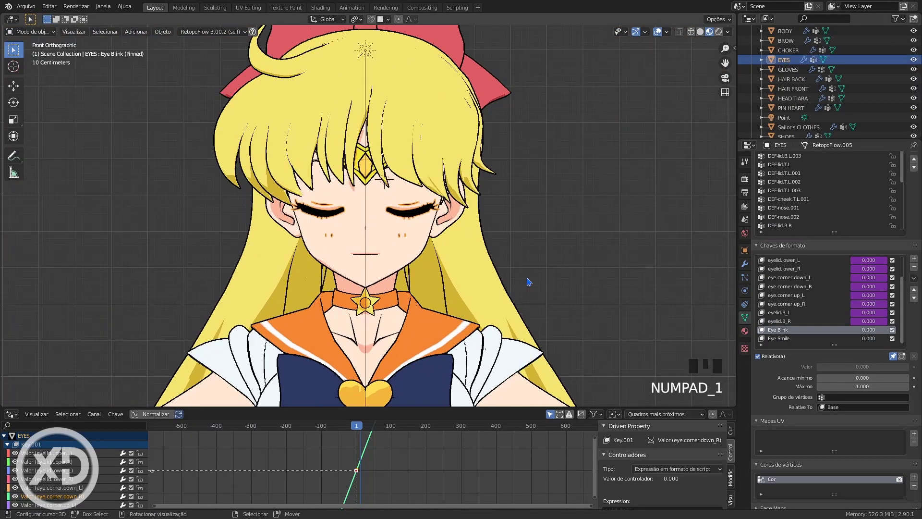
scroll(529, 282, "up", 3)
middle_click_drag(407, 246, 455, 279, "shift")
- Copy the driver of BODY's eyelid.B_R shape key
right_click(600, 299)
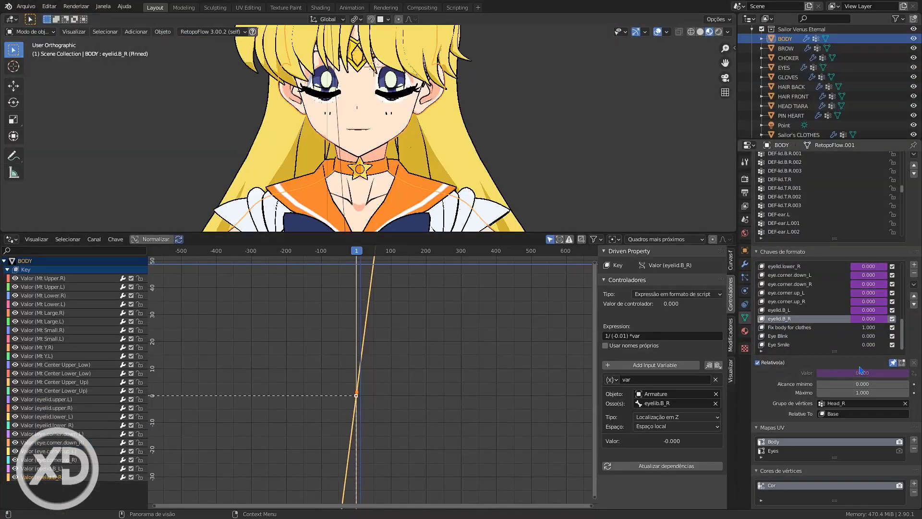
right_click(794, 401)
left_click(794, 399)
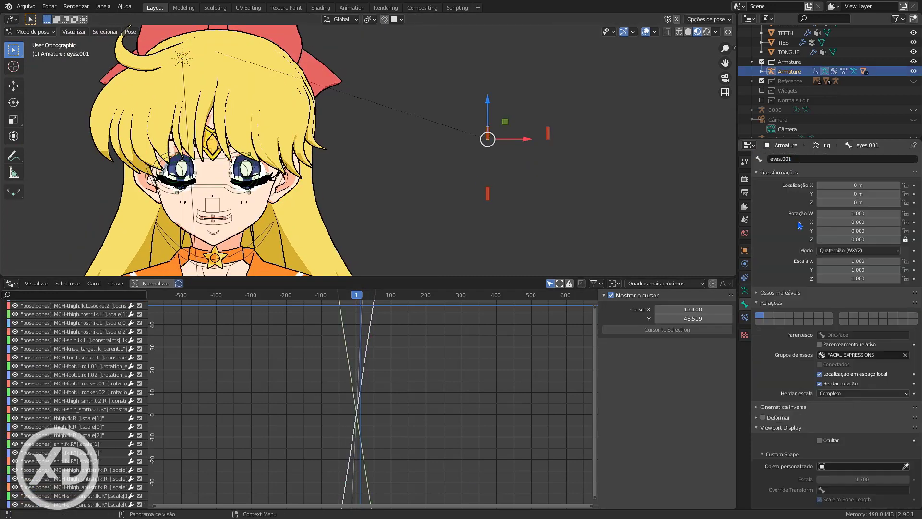
- Rename the armature bone eyes.001 as eye blink
left_click(807, 159)
type("eye")
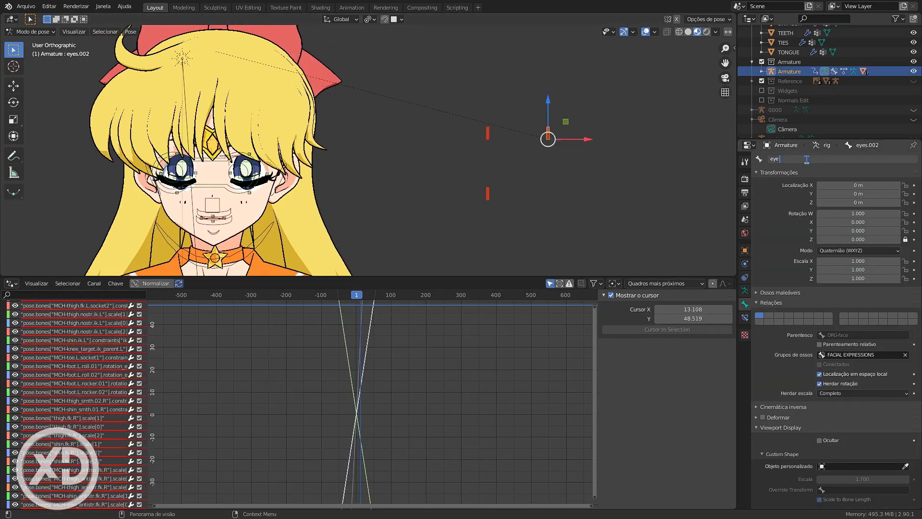
type(" blink")
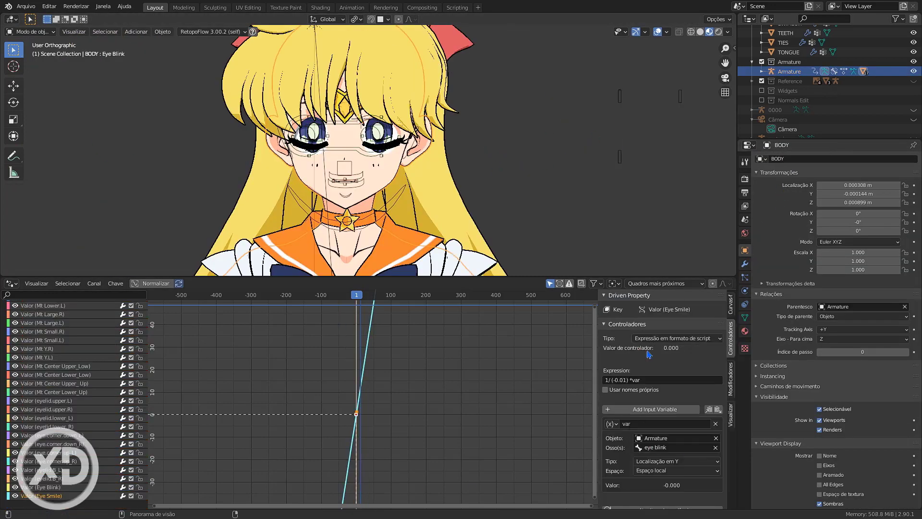
- Set the eye driver's transform type to Y Location and move the eye blink bone along its local Y
left_click(677, 461)
left_click(649, 354)
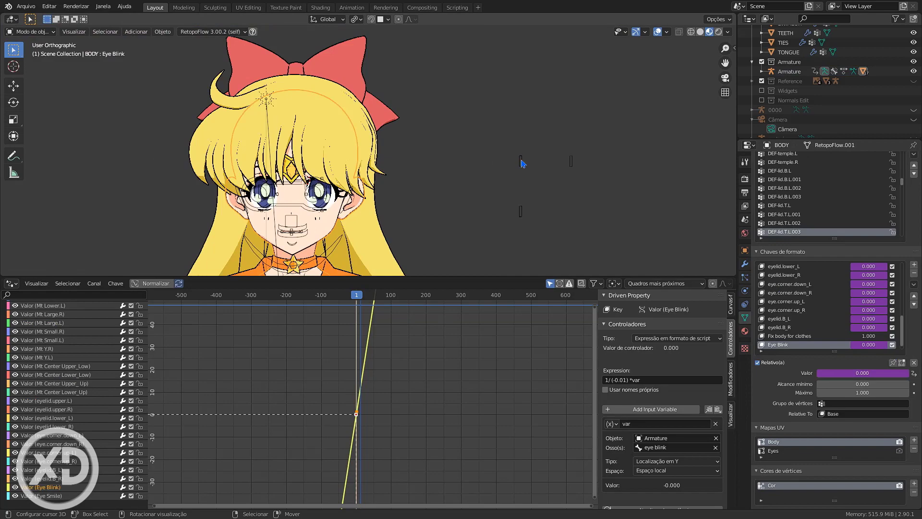
key("g")
key("y")
key("y")
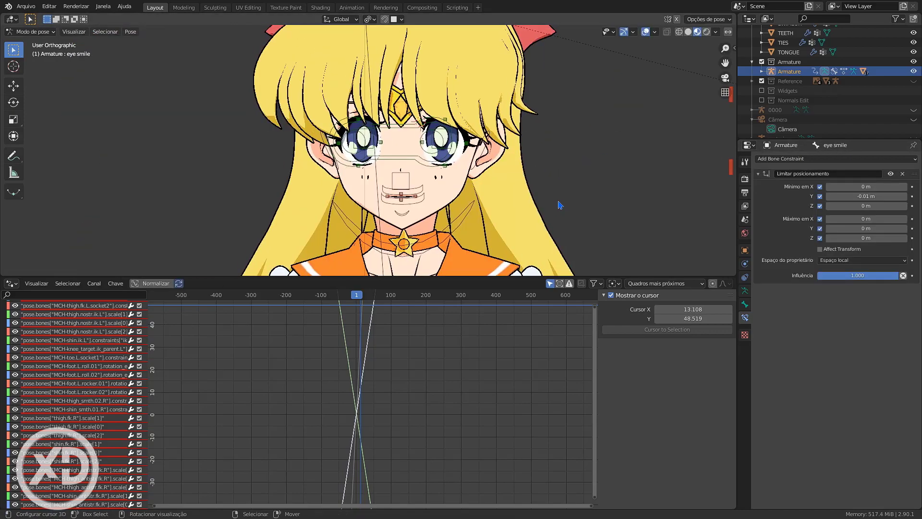
- In the Mt o shape key, select a lower lip face and lower it along Z with proportional editing
left_click_drag(449, 276, 449, 451)
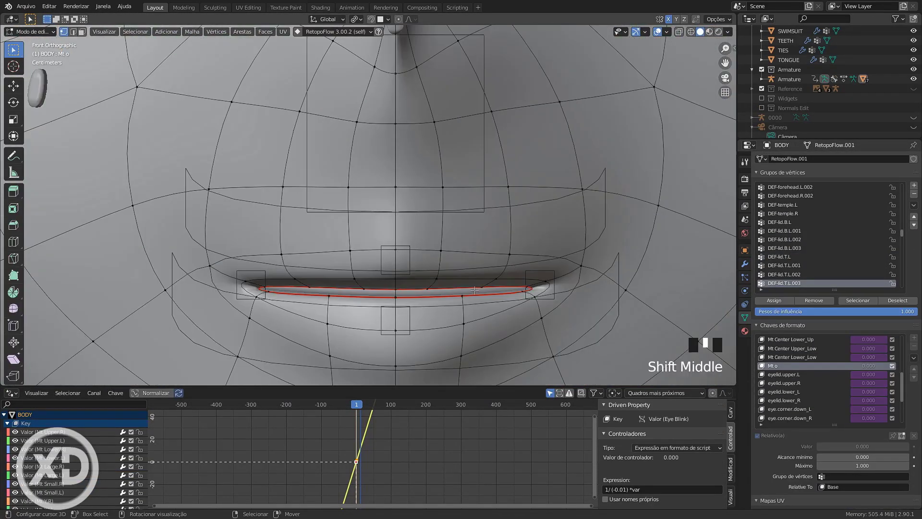
key("3")
right_click(427, 309)
key("o")
key("g")
key("z")
left_click(417, 332)
- Select a face around the mouth from another angle and adjust its height for Mt o
middle_click_drag(418, 331, 426, 232)
right_click(370, 159)
mouse_move(384, 192)
middle_mouse_down()
mouse_move(367, 221)
mouse_move(369, 207)
middle_mouse_up()
key("1")
left_click_drag(477, 168, 473, 208)
- Move the mouth corner vertex slightly inward along X and leave mesh editing
left_click(251, 253)
left_click_drag(283, 254, 290, 255)
scroll(393, 245, "down", 7)
mouse_move(408, 240)
middle_mouse_down("shift")
mouse_move(423, 254)
mouse_move(374, 240)
middle_mouse_up("shift")
left_click(416, 264)
scroll(428, 269, "up", 3)
key("Tab")
- Copy an existing eye expression key's driver for the Mt o shape key and choose the driver's target bone
middle_click_drag(429, 269, 365, 241)
scroll(807, 361, "down", 8)
left_click(787, 396)
right_click(857, 396)
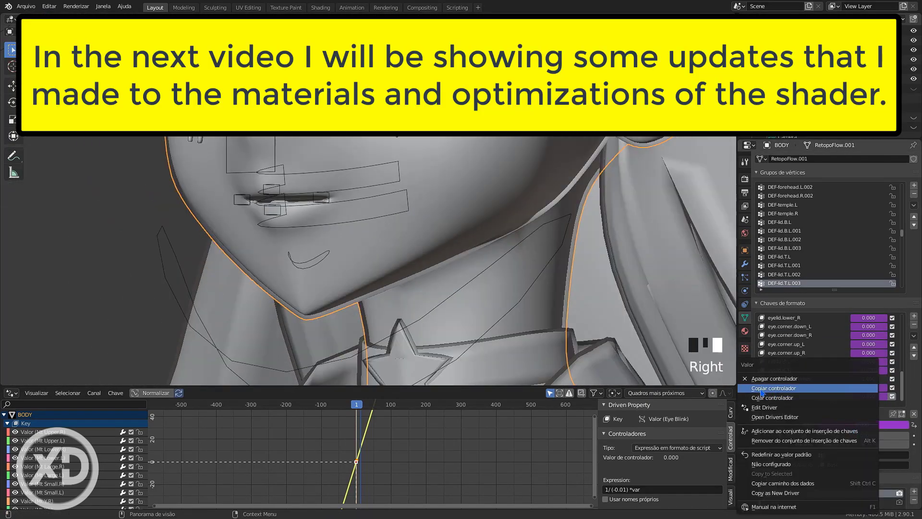
left_click(763, 390)
scroll(807, 356, "up", 8)
left_click(788, 344)
left_click_drag(514, 386, 514, 284)
left_click(678, 455)
left_click(682, 437)
- Lower the expression control bone 0.23487 m along Z in pose mode to test the eye smile
key("ctrl+Tab")
scroll(607, 220, "up", 5)
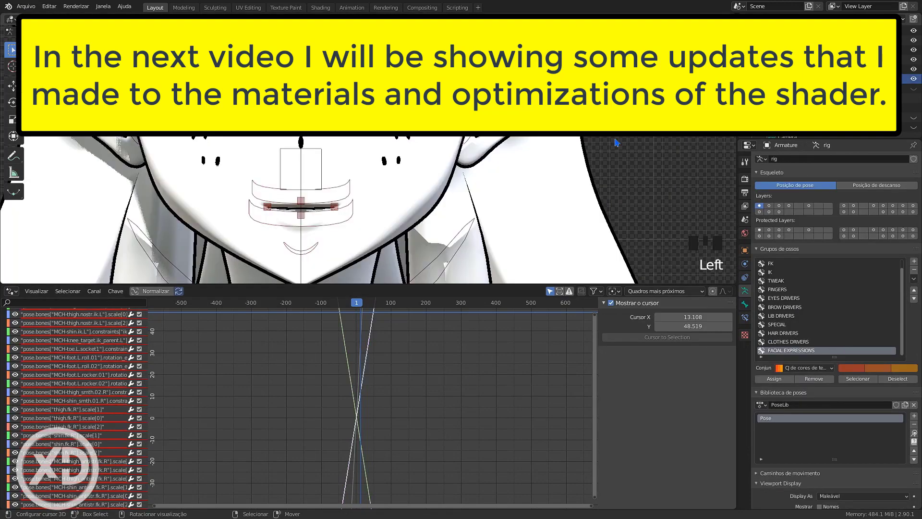
scroll(617, 143, "down", 4)
key("g")
middle_click_drag(672, 183, 583, 187, "shift")
left_click(603, 205)
- Hide the viewport overlays and enlarge the 3D view around the smiling face
left_click(644, 32)
left_click_drag(603, 284, 603, 497)
middle_click_drag(480, 249, 638, 308, "shift")
scroll(642, 308, "up", 4)
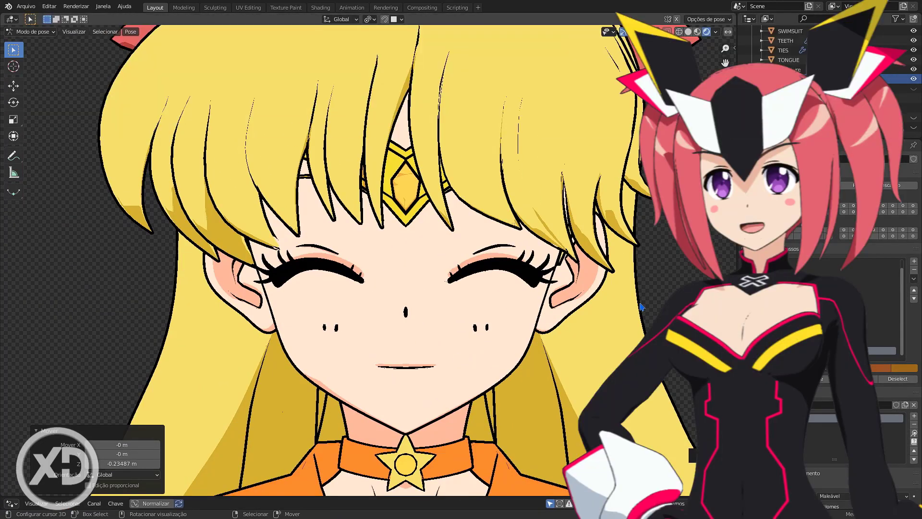